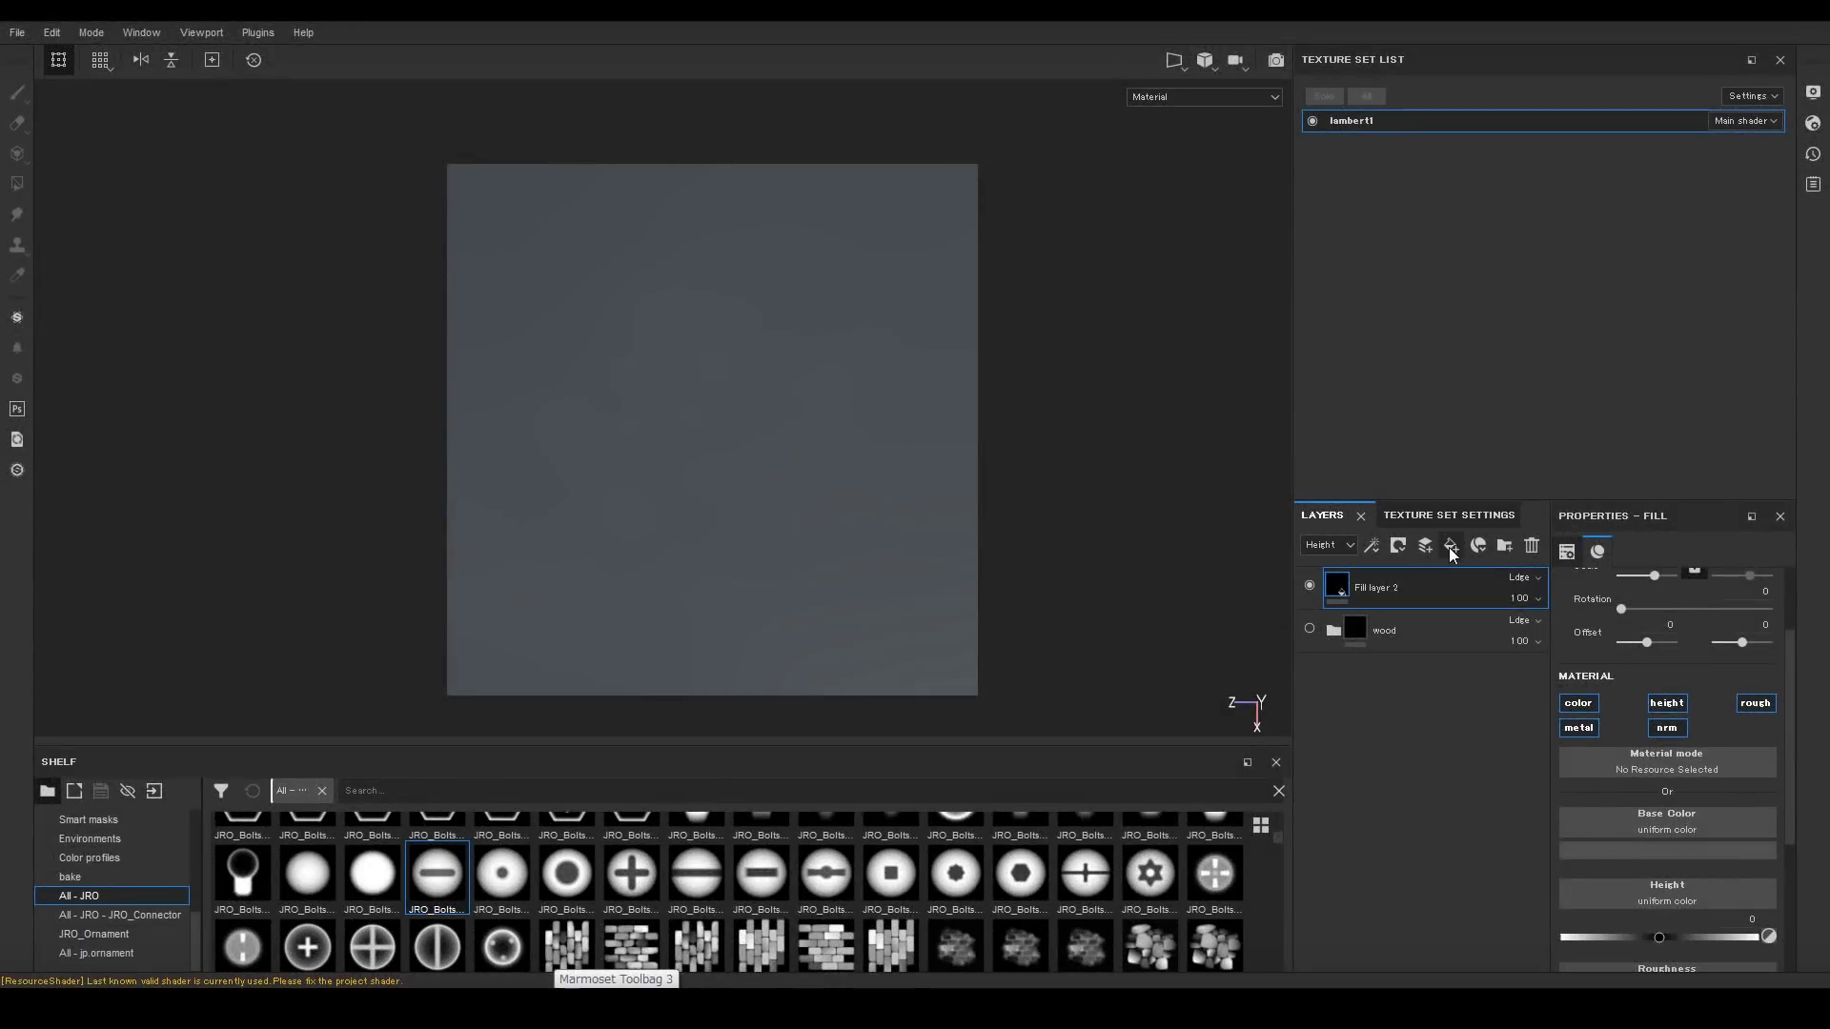
Add a fill layer above Fill layer 2, set its height to 1 and give it a black mask.
click(1449, 548)
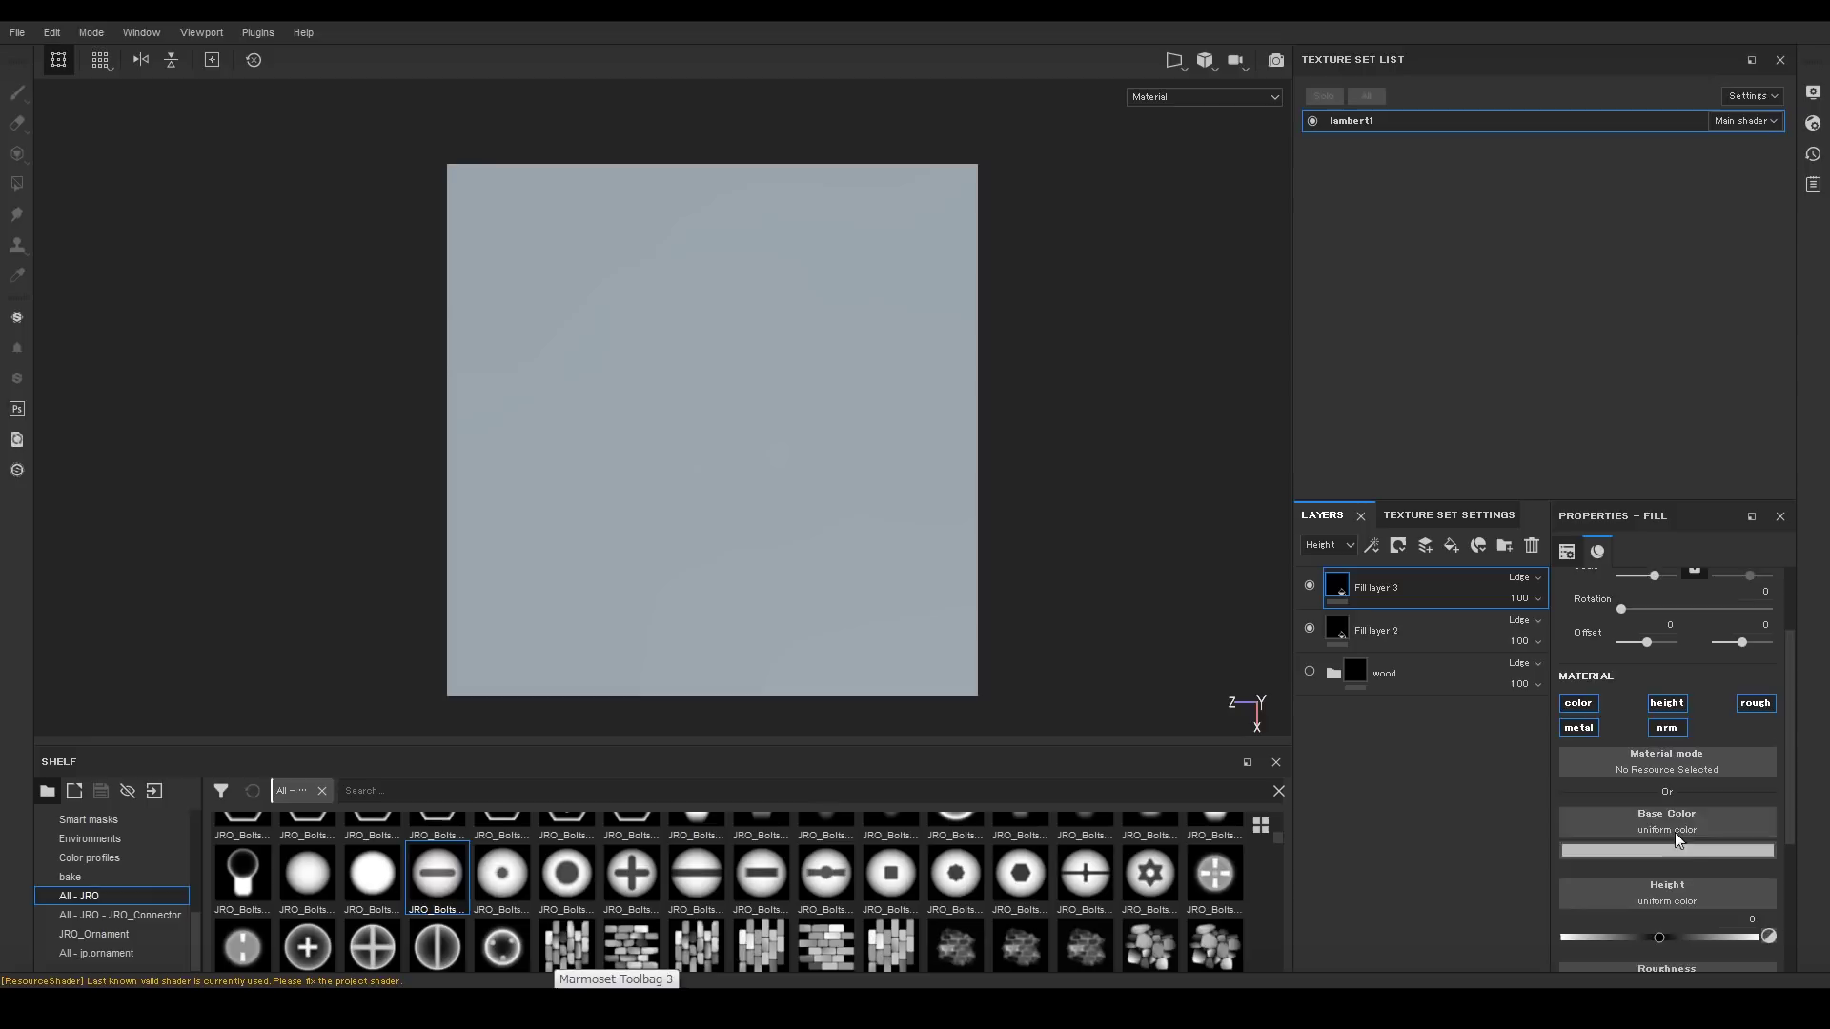
scroll(1689, 850, down, 2)
scroll(1678, 782, up, 2)
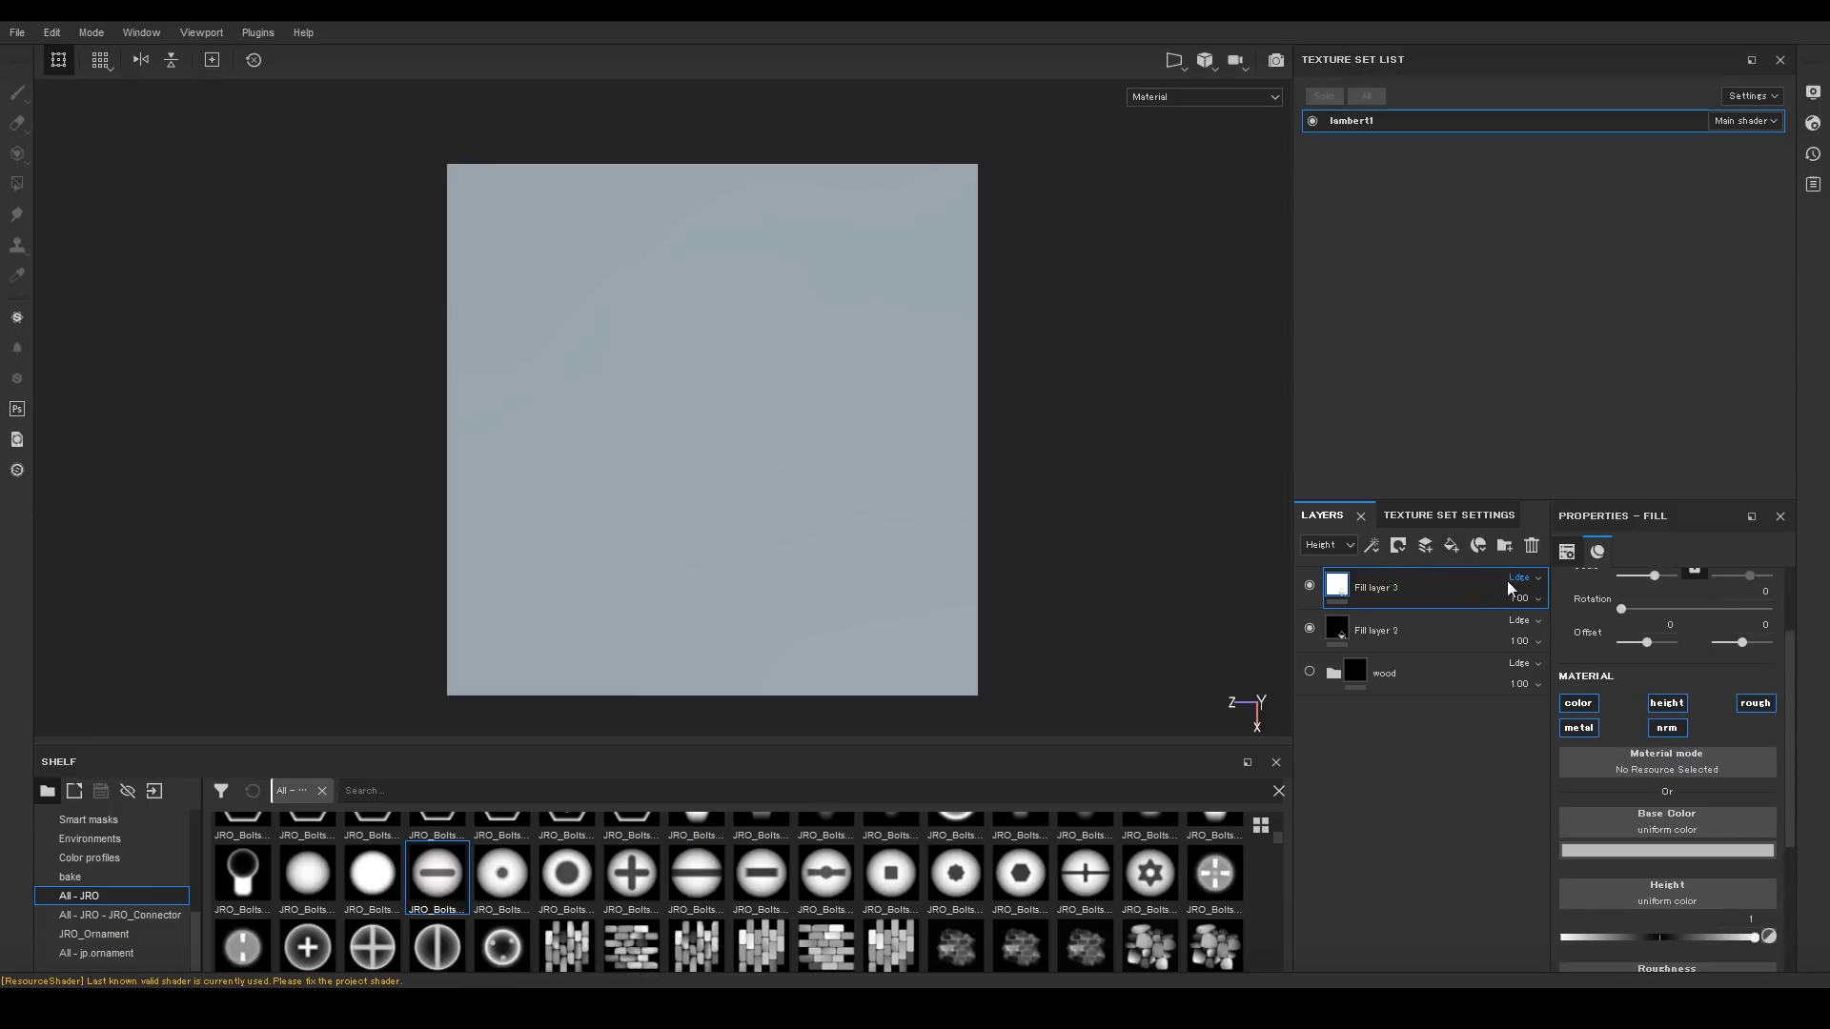
right_click(1420, 593)
click(1458, 34)
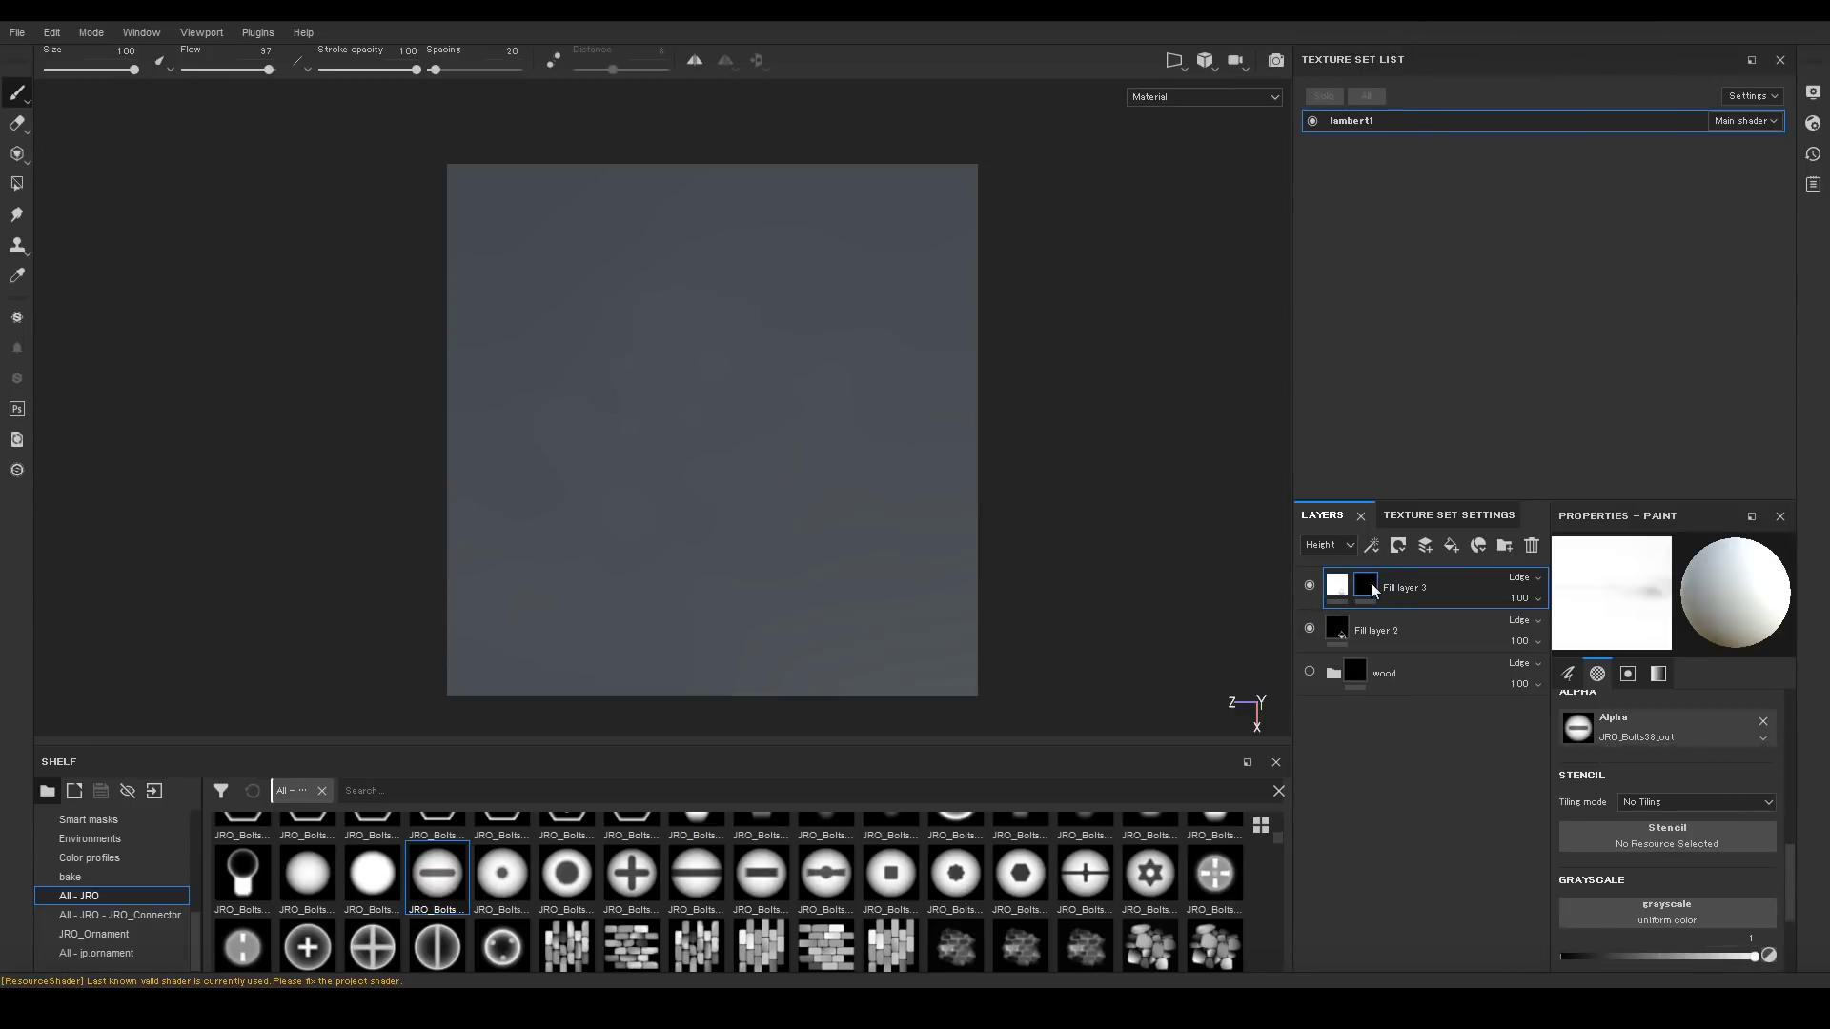
Stamp the round three-leaf crest alpha JRO_JPOrnament04_out into the mask at the plane's upper-right area.
click(134, 953)
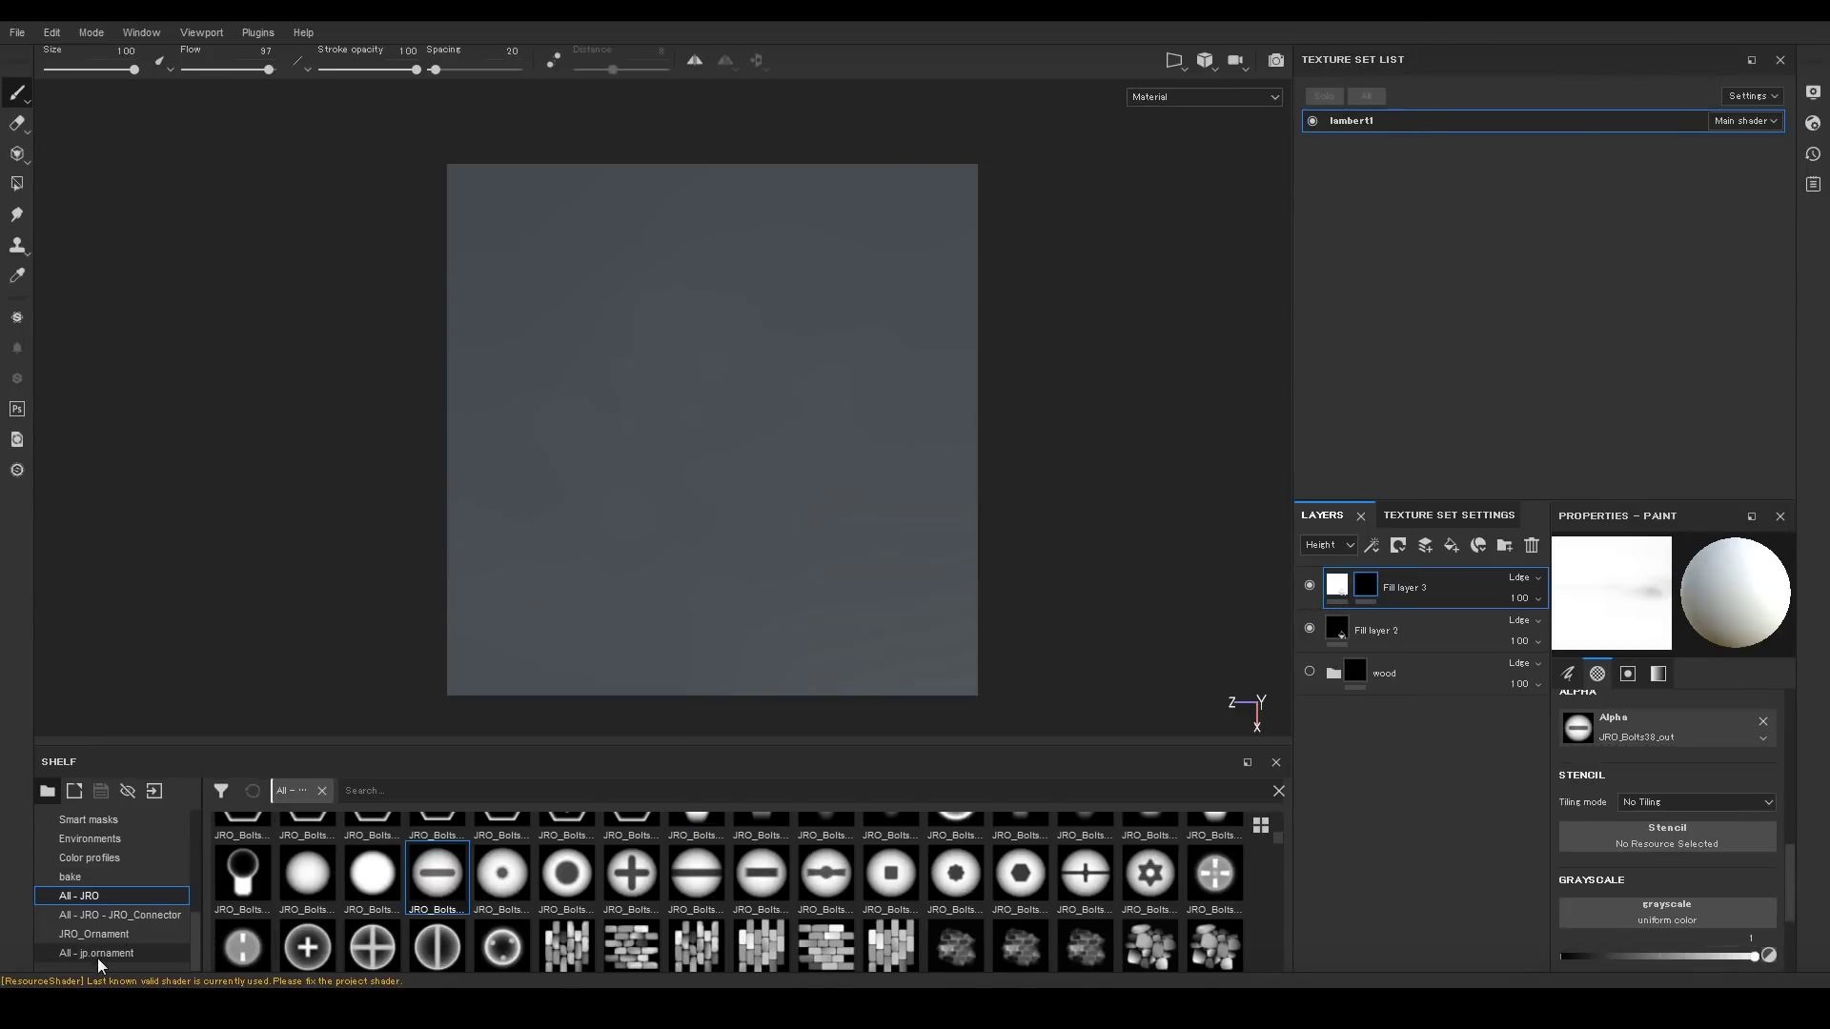
click(632, 845)
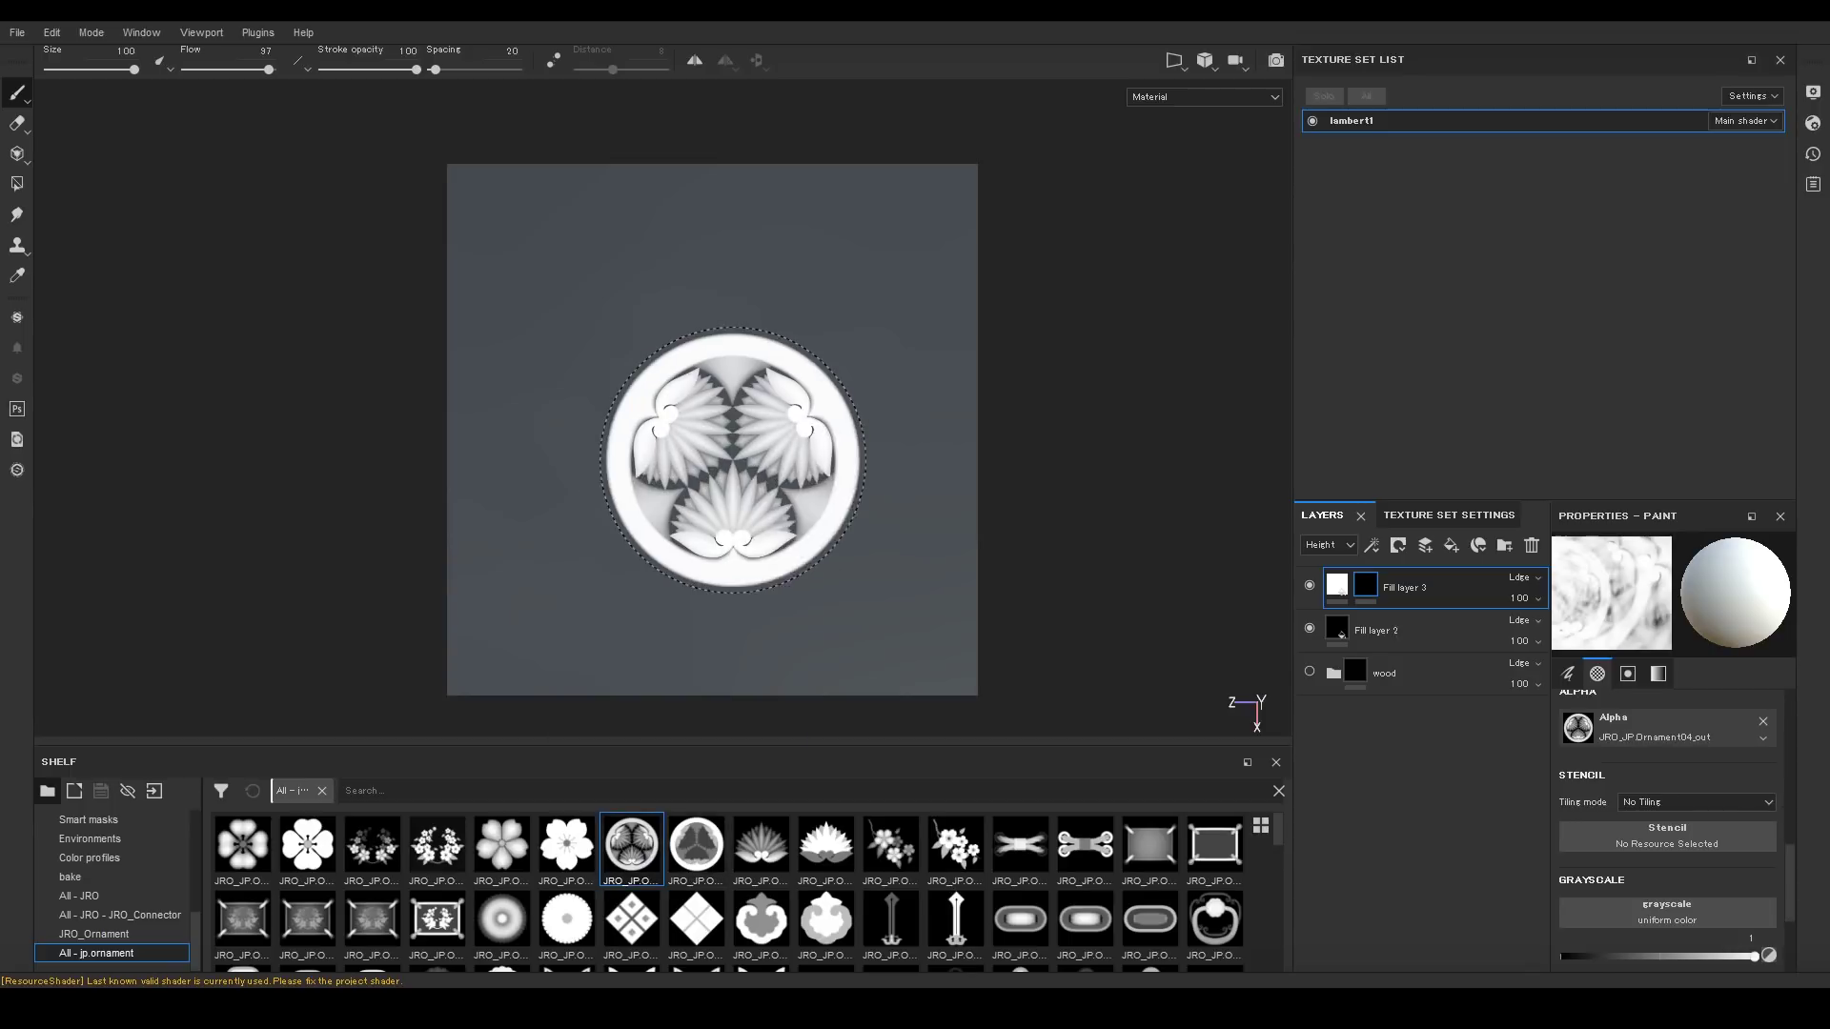
click(834, 294)
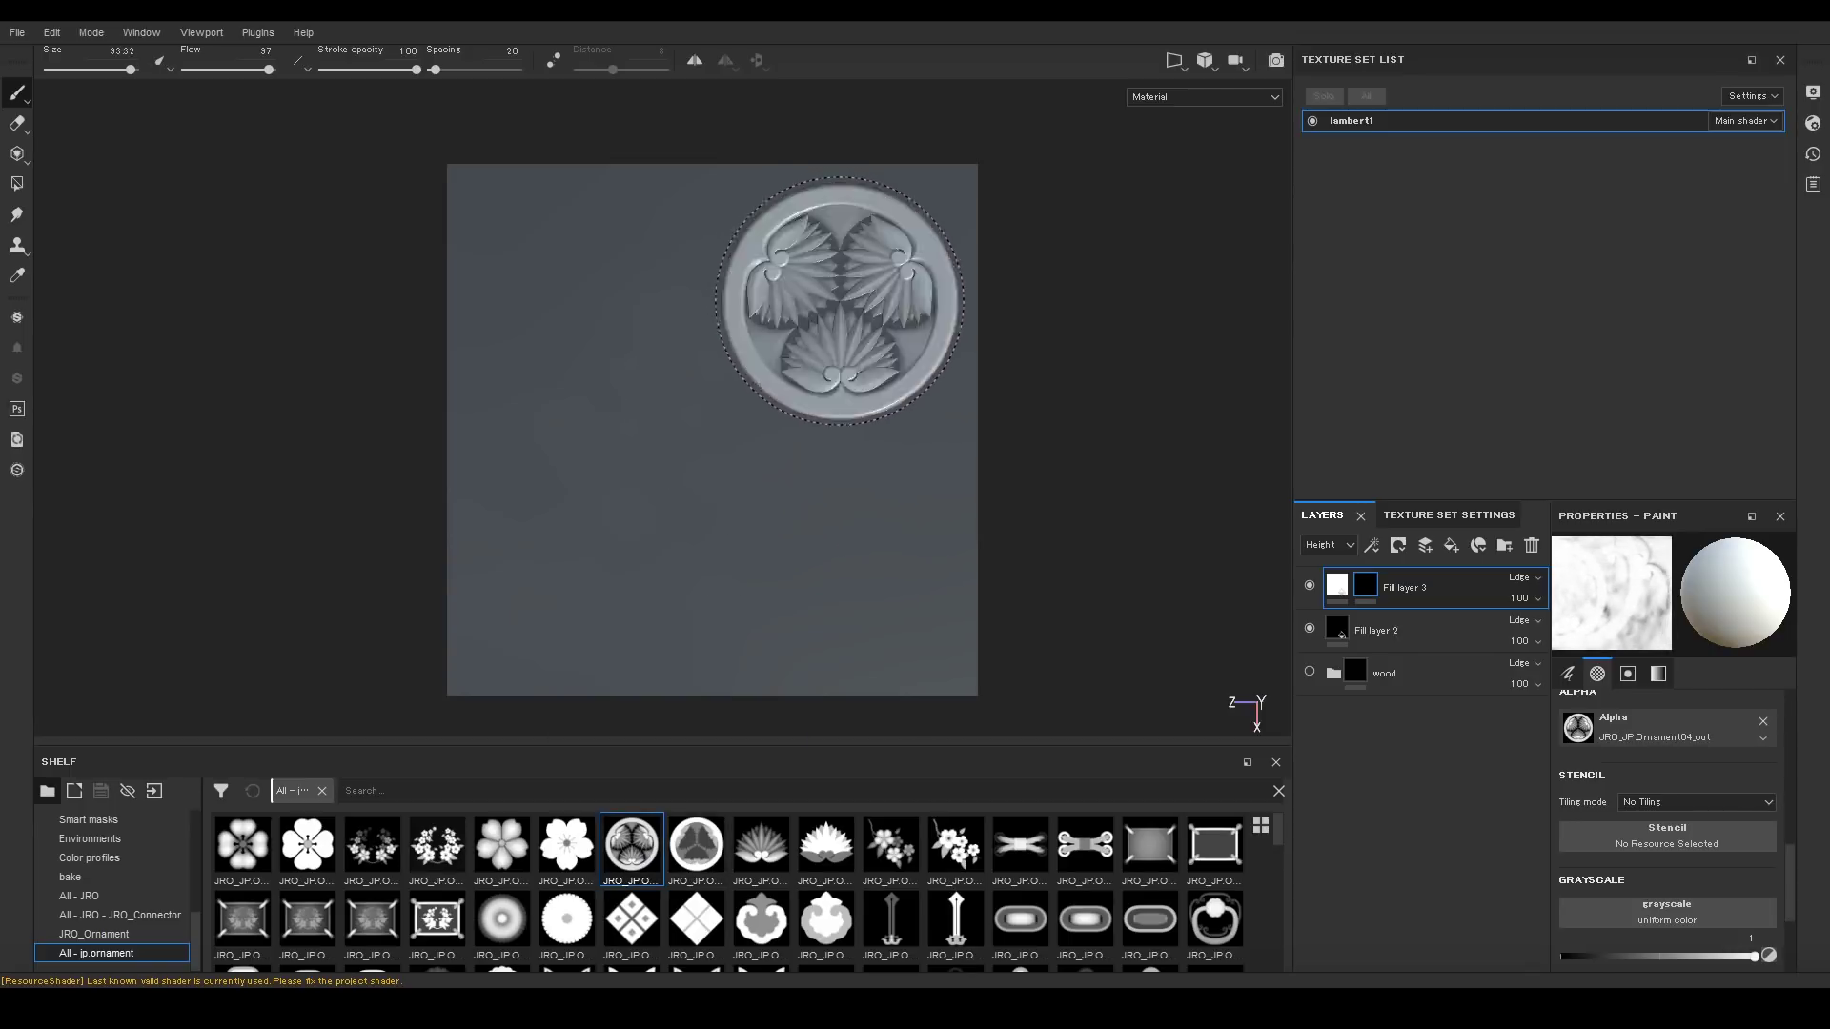
alt+drag(572, 572, 598, 510)
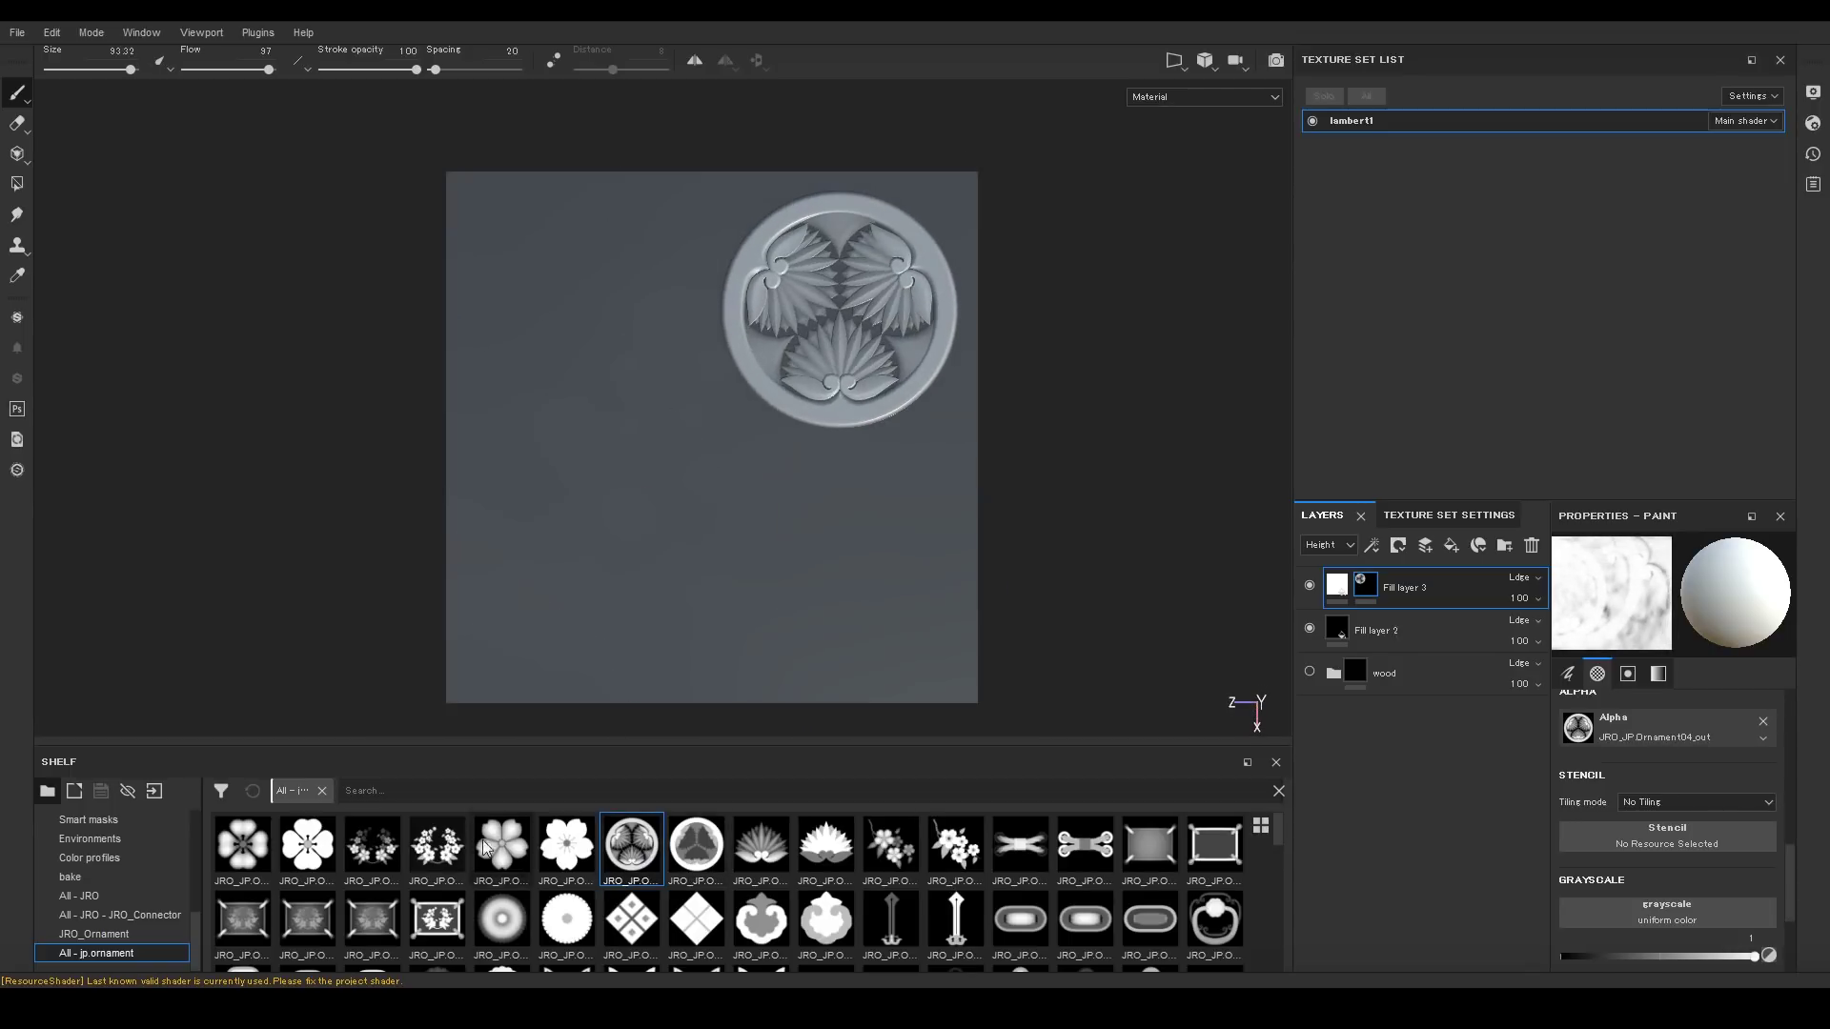
Stamp the lattice alpha JRO_JPOrnament27_out into the mask at the plane's upper-left area.
scroll(468, 913, down, 10)
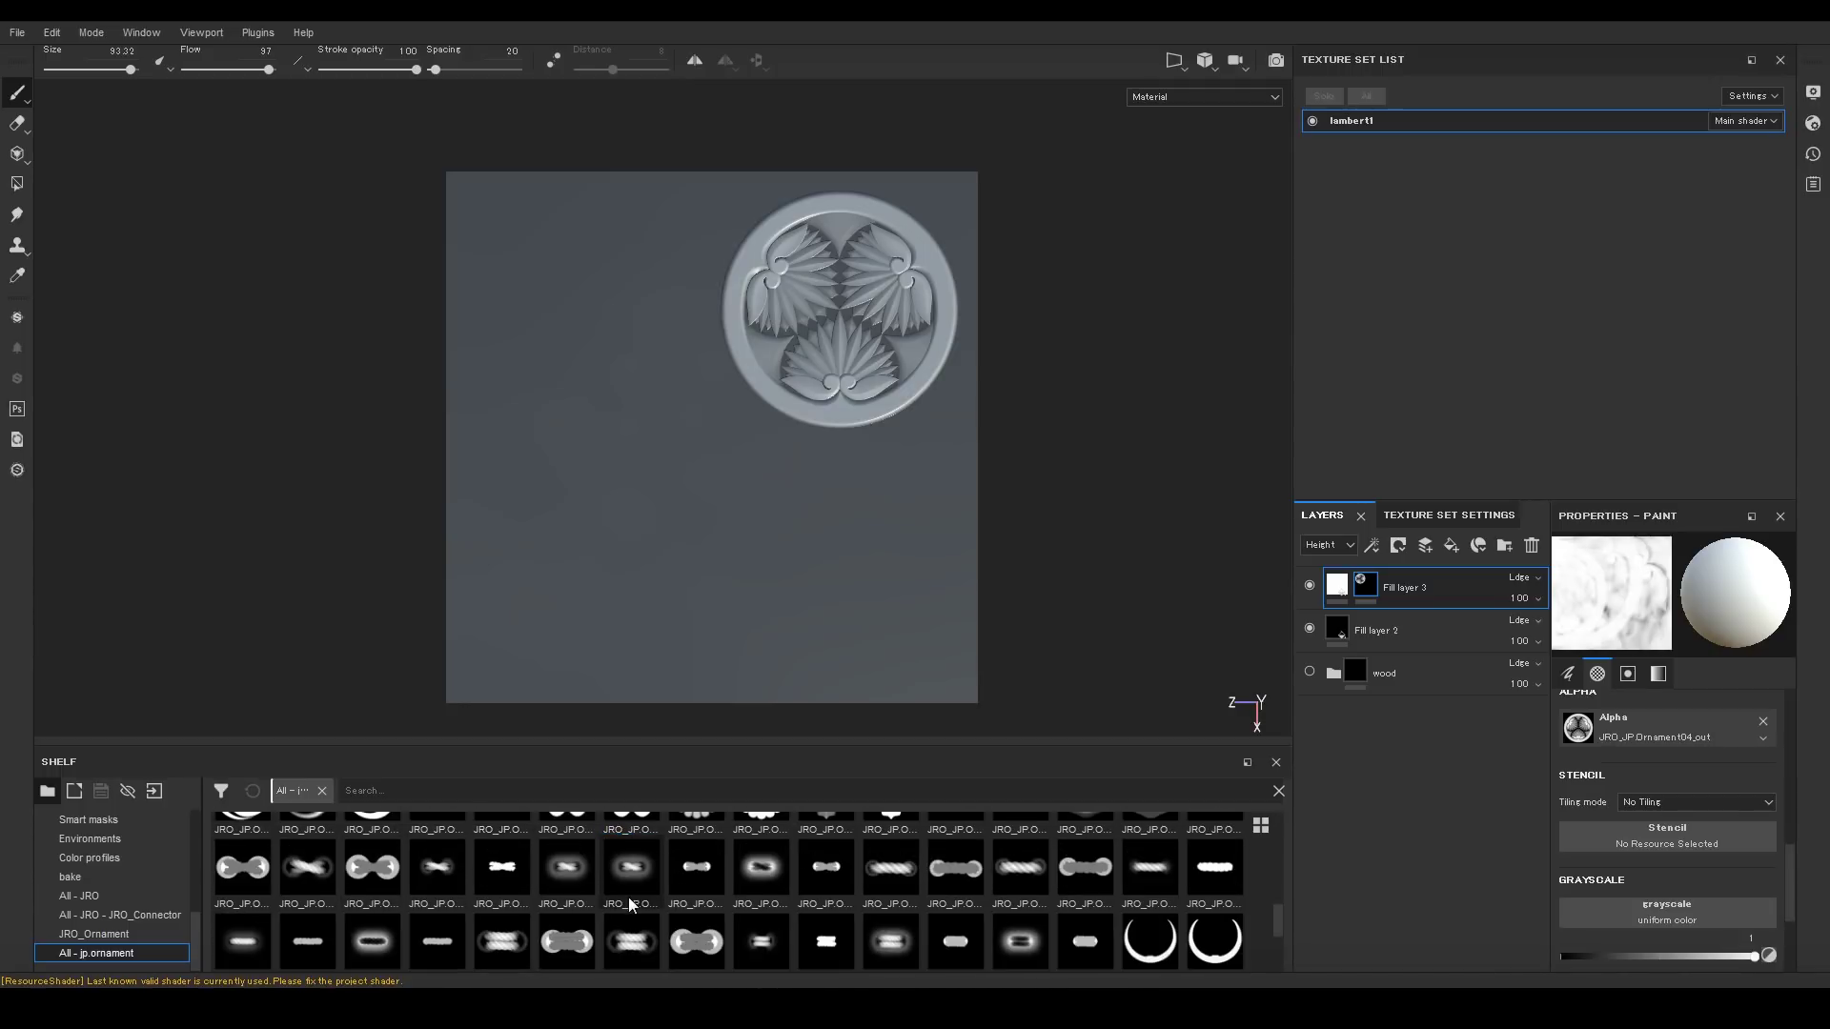
click(448, 881)
click(585, 315)
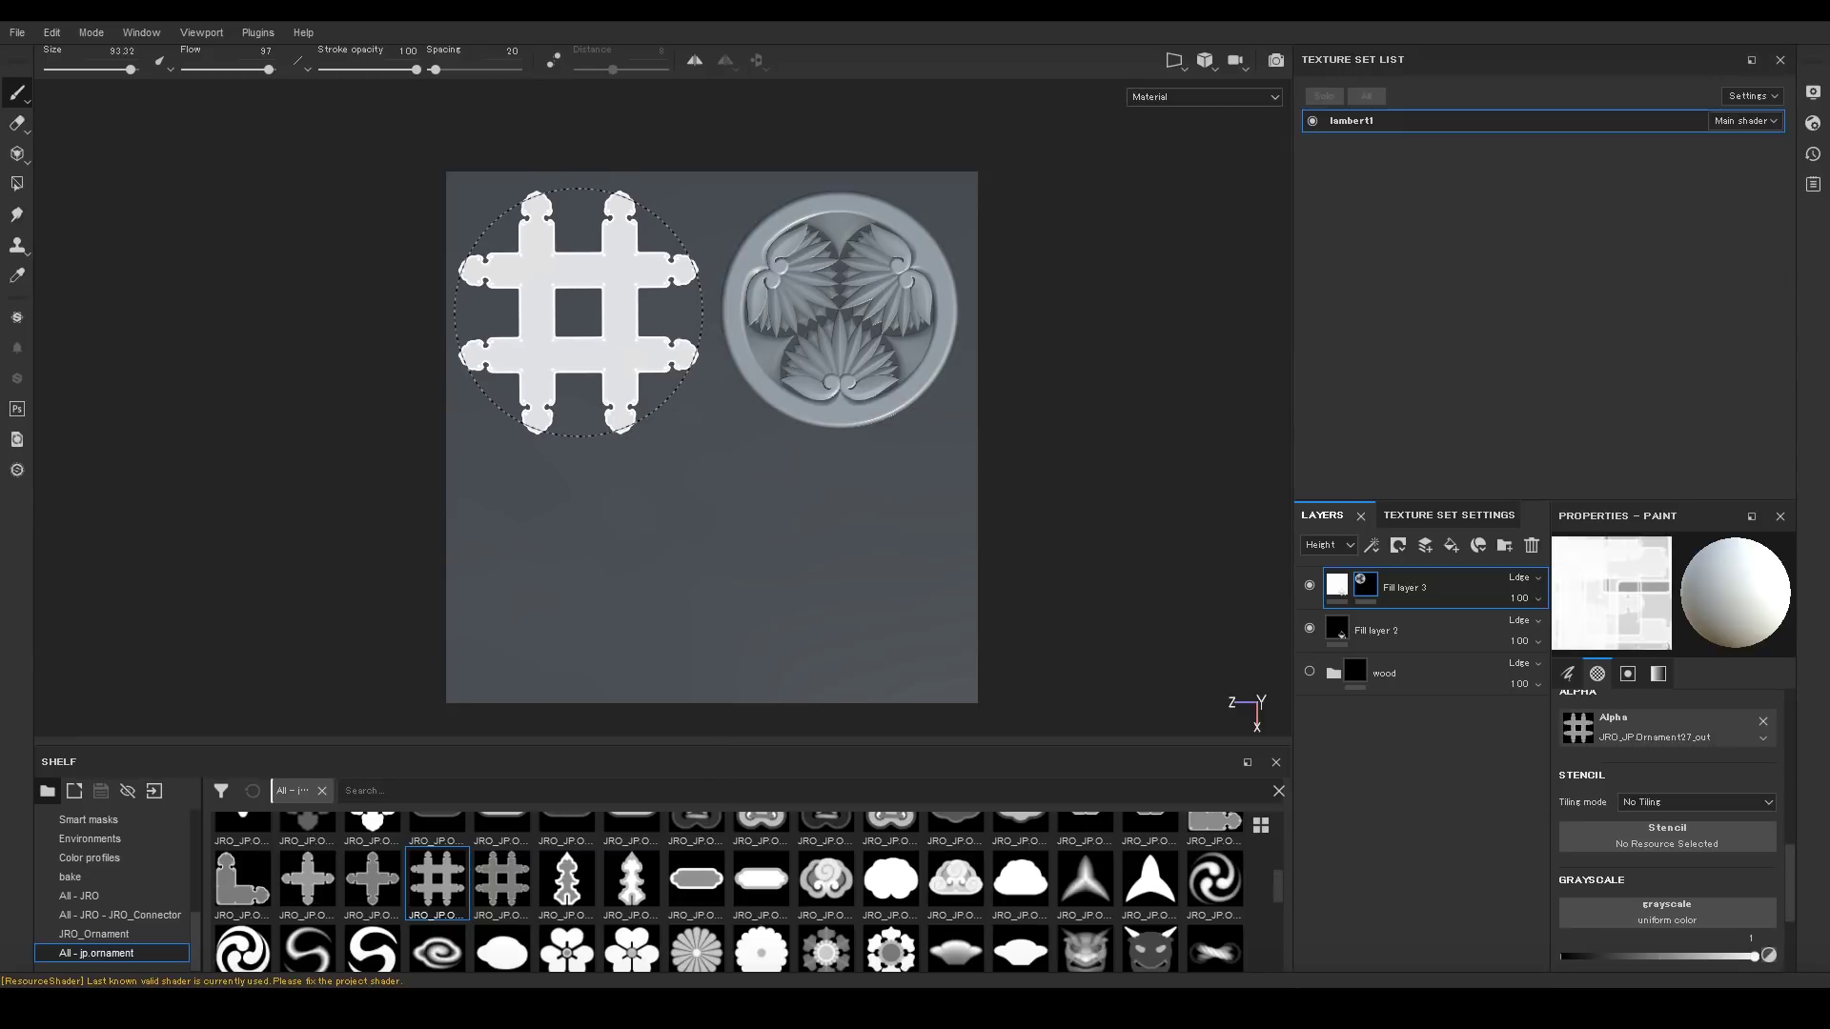
Stamp the floral plaque alpha JRO_JPOrnament08_2_out at brush size 100 into the mask at the plane's lower centre.
scroll(455, 867, down, 5)
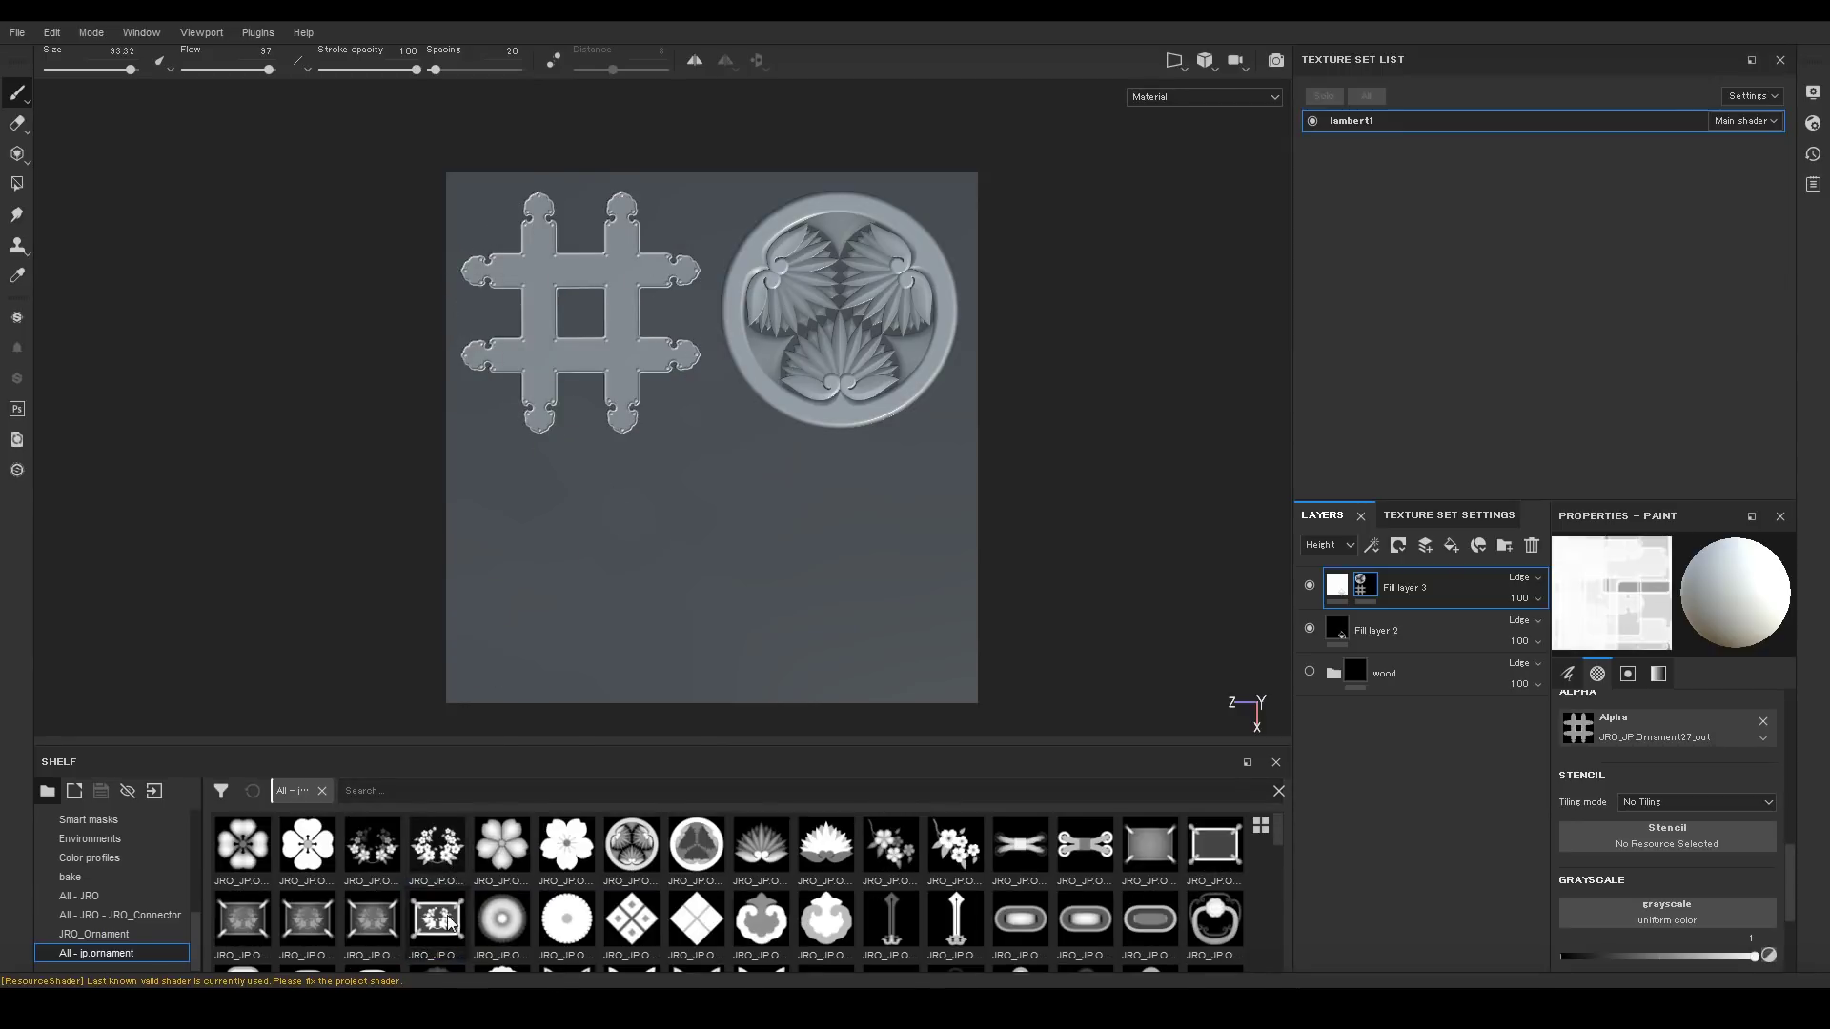
click(371, 920)
key(bracketright)
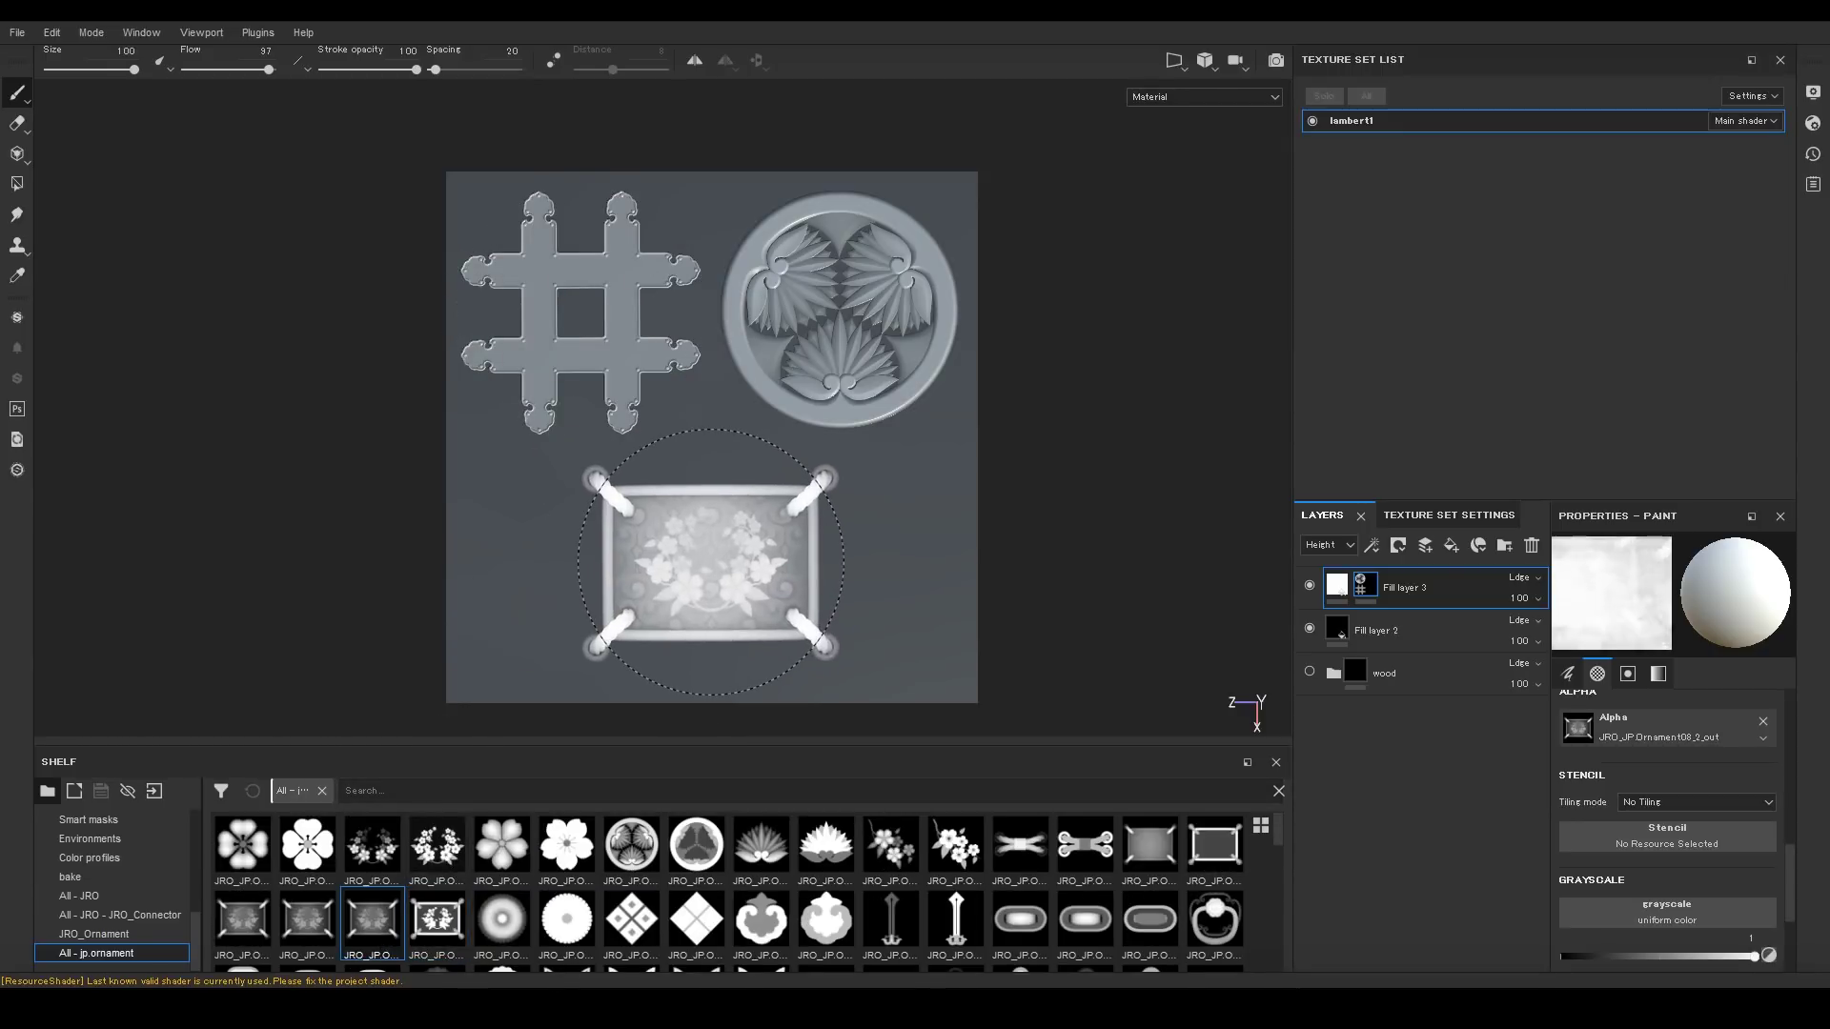
click(712, 555)
Examine the relief of the three stamped ornaments from several angles and distances.
alt+drag(725, 564, 762, 562)
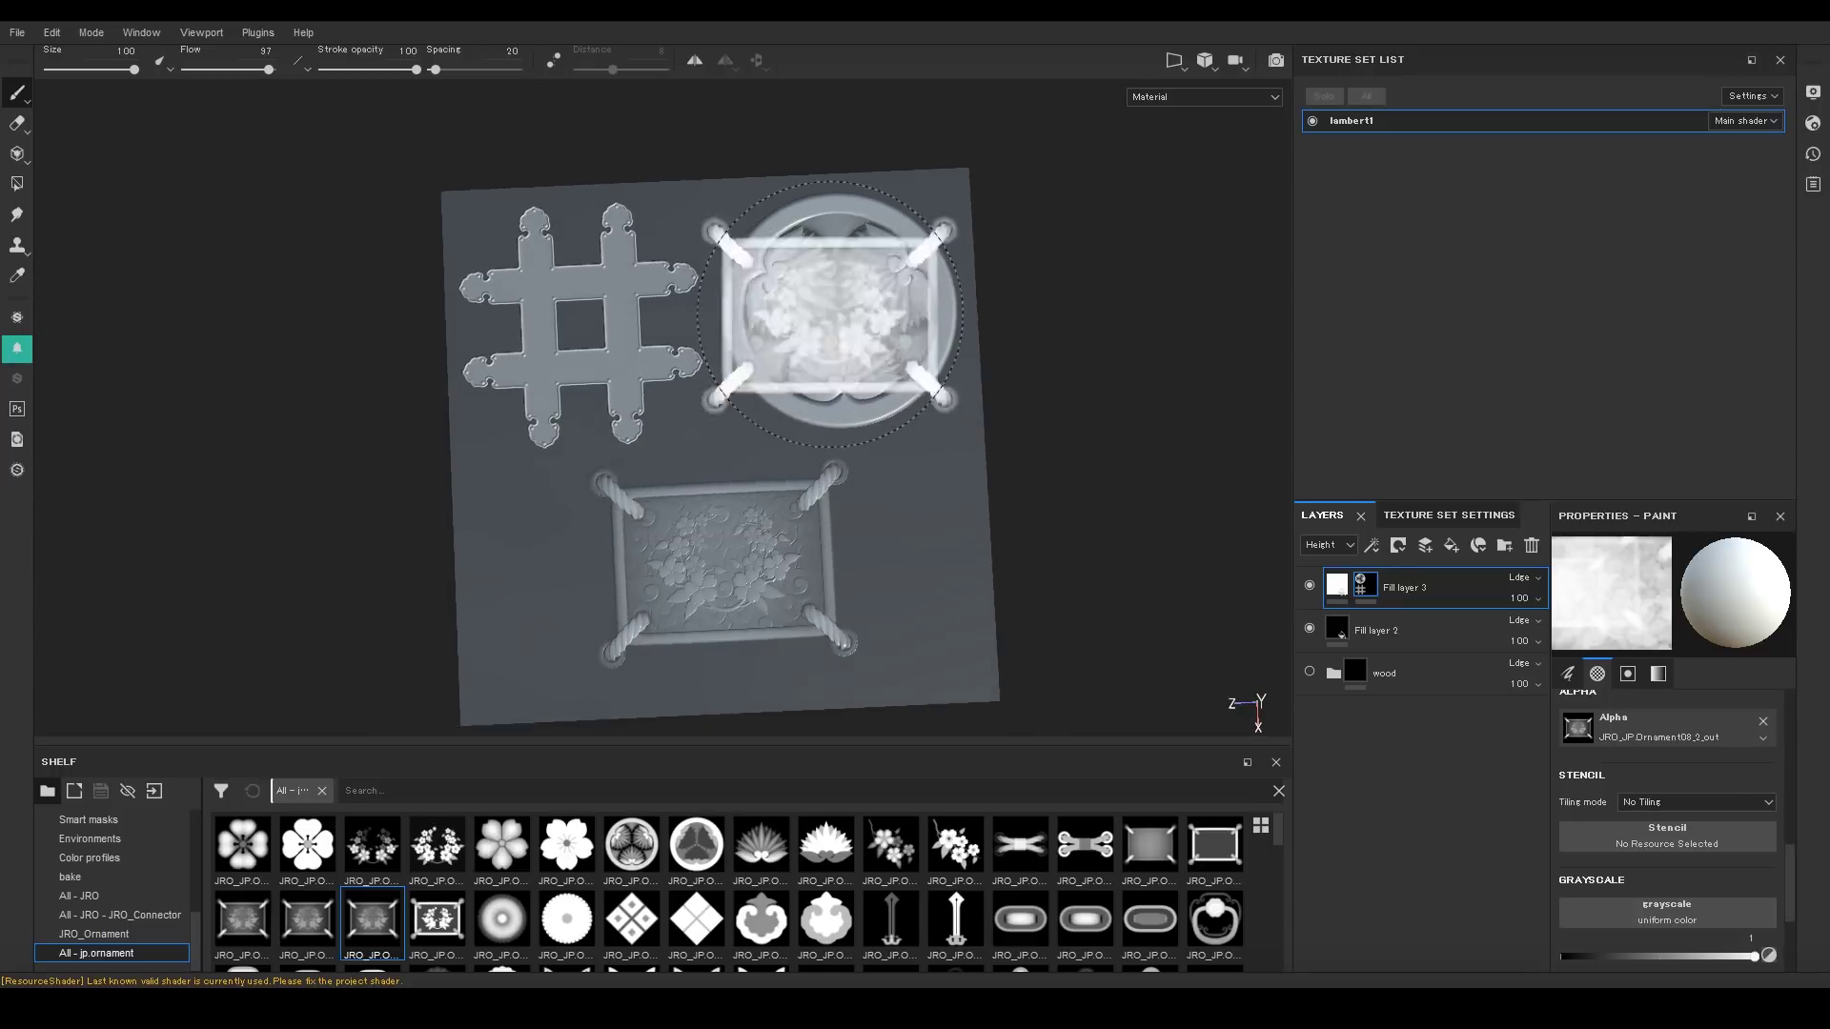
alt+right_drag(763, 563, 858, 539)
alt+drag(858, 540, 858, 477)
alt+middle_drag(829, 445, 814, 394)
alt+right_drag(814, 394, 842, 351)
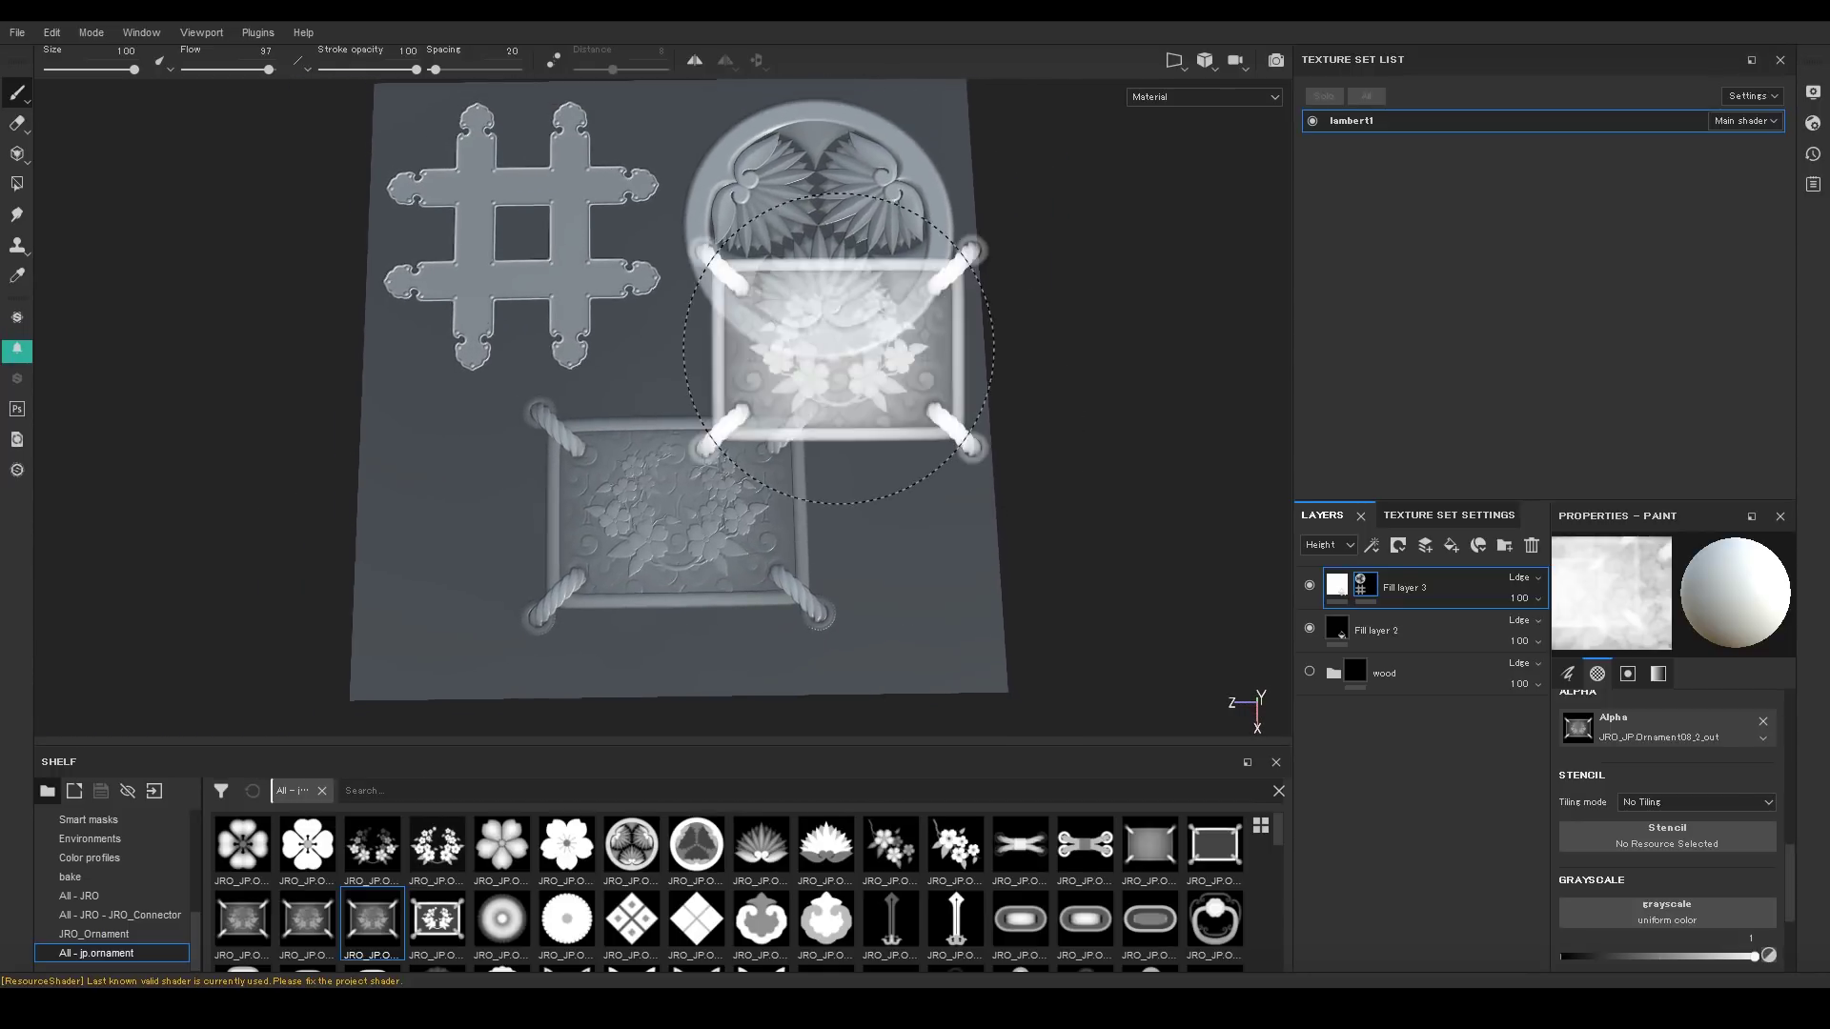
alt+drag(841, 351, 899, 429)
alt+middle_drag(908, 435, 940, 462)
alt+right_drag(939, 461, 917, 441)
alt+drag(917, 441, 898, 412)
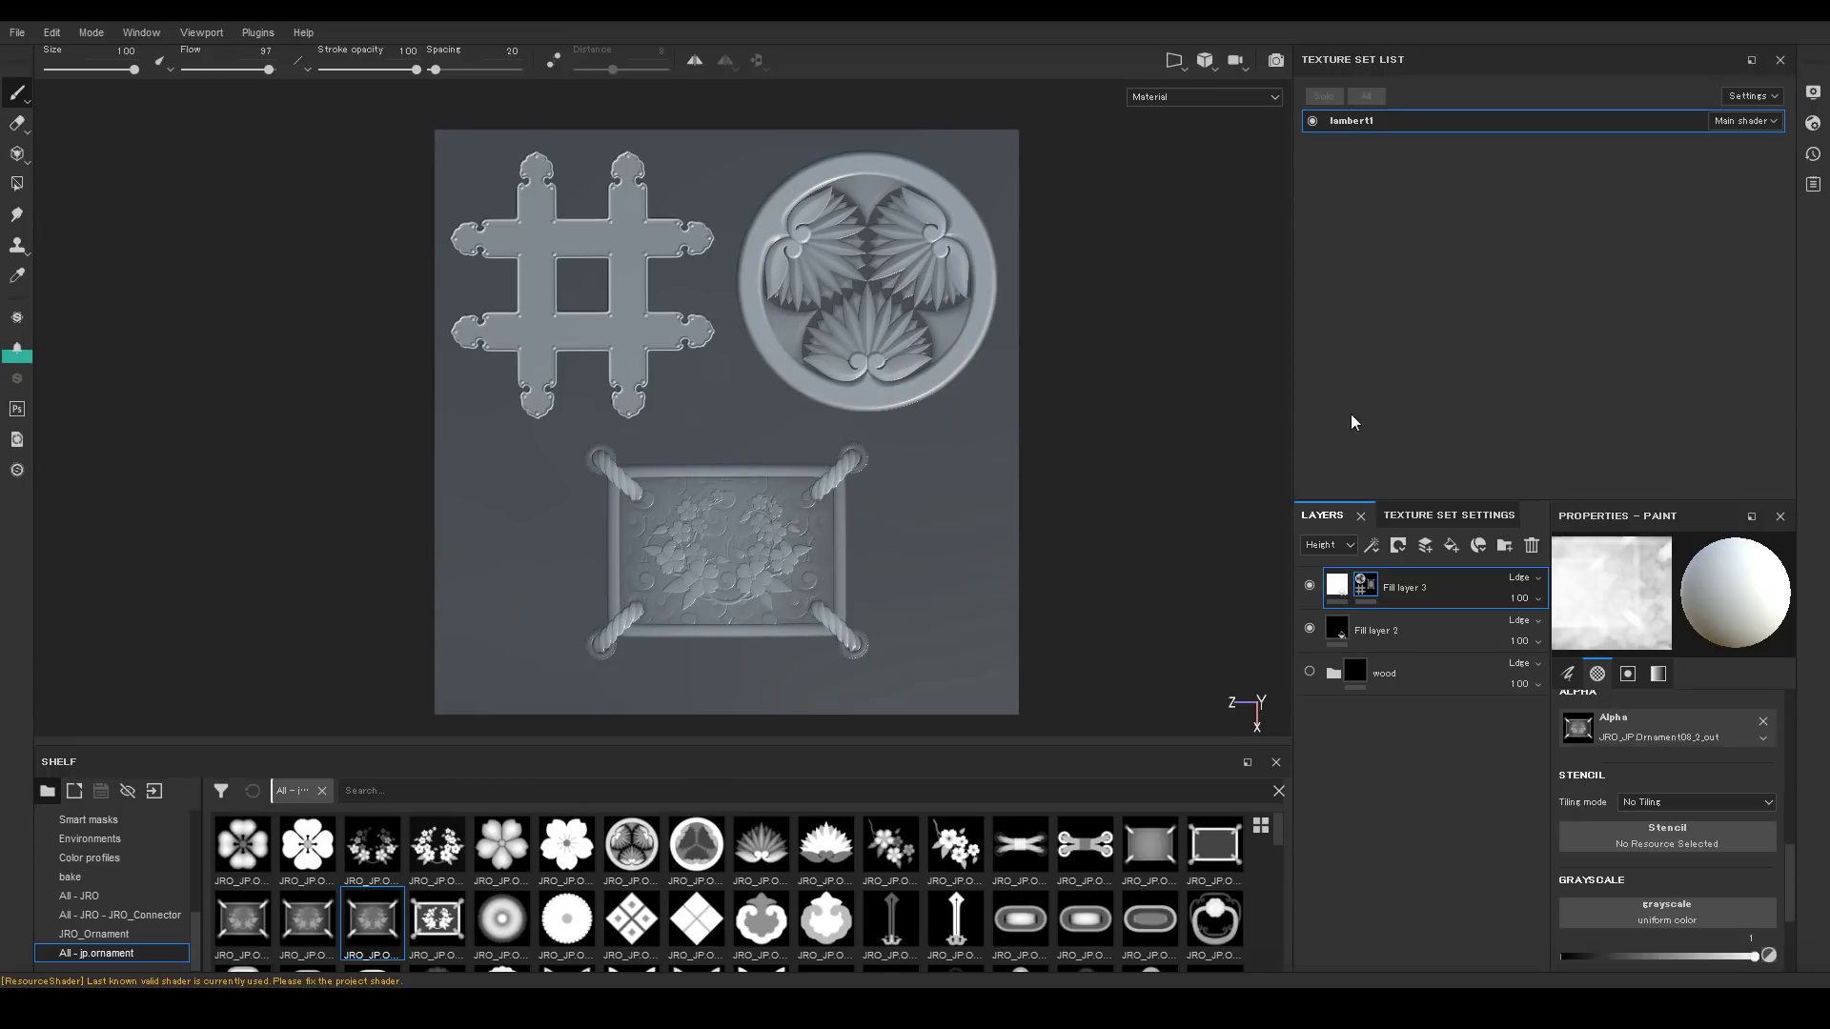
alt+drag(1077, 410, 1131, 403)
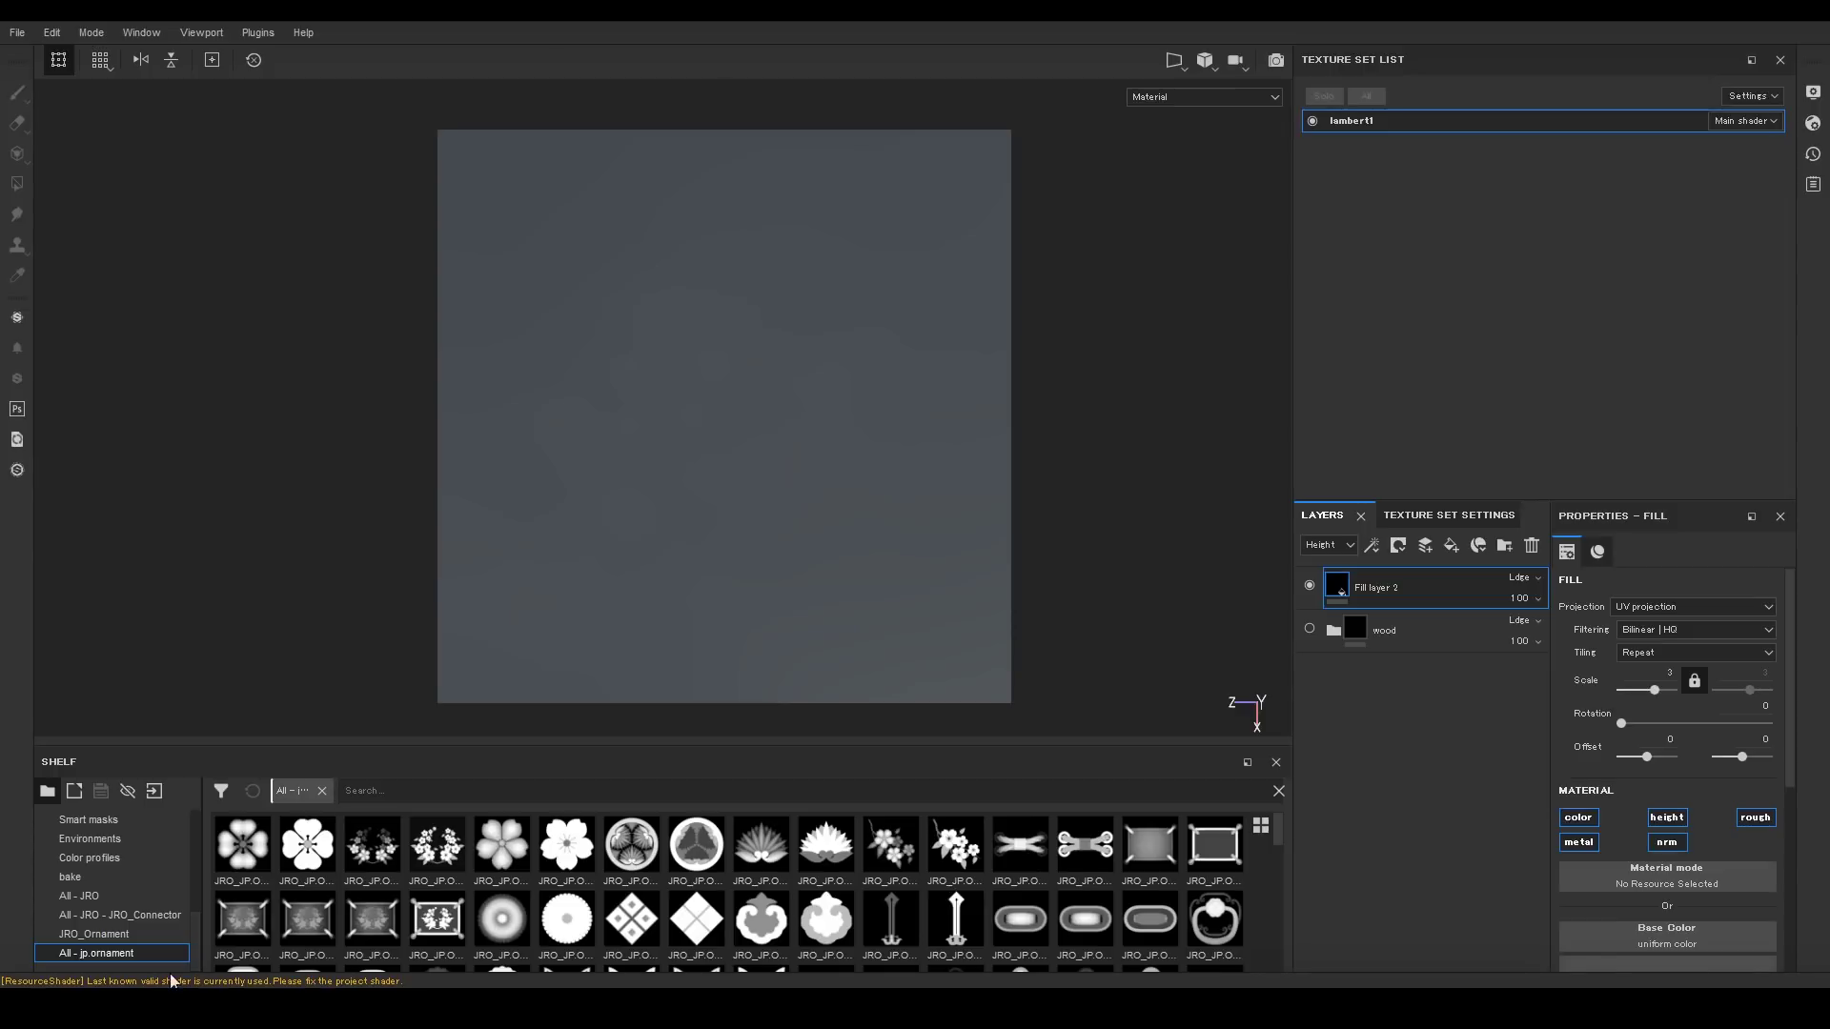
Choose the JRO_Mask tool preset and add a paint layer above Fill layer 2 with its height blending set to Multiply.
scroll(143, 924, up, 3)
click(81, 898)
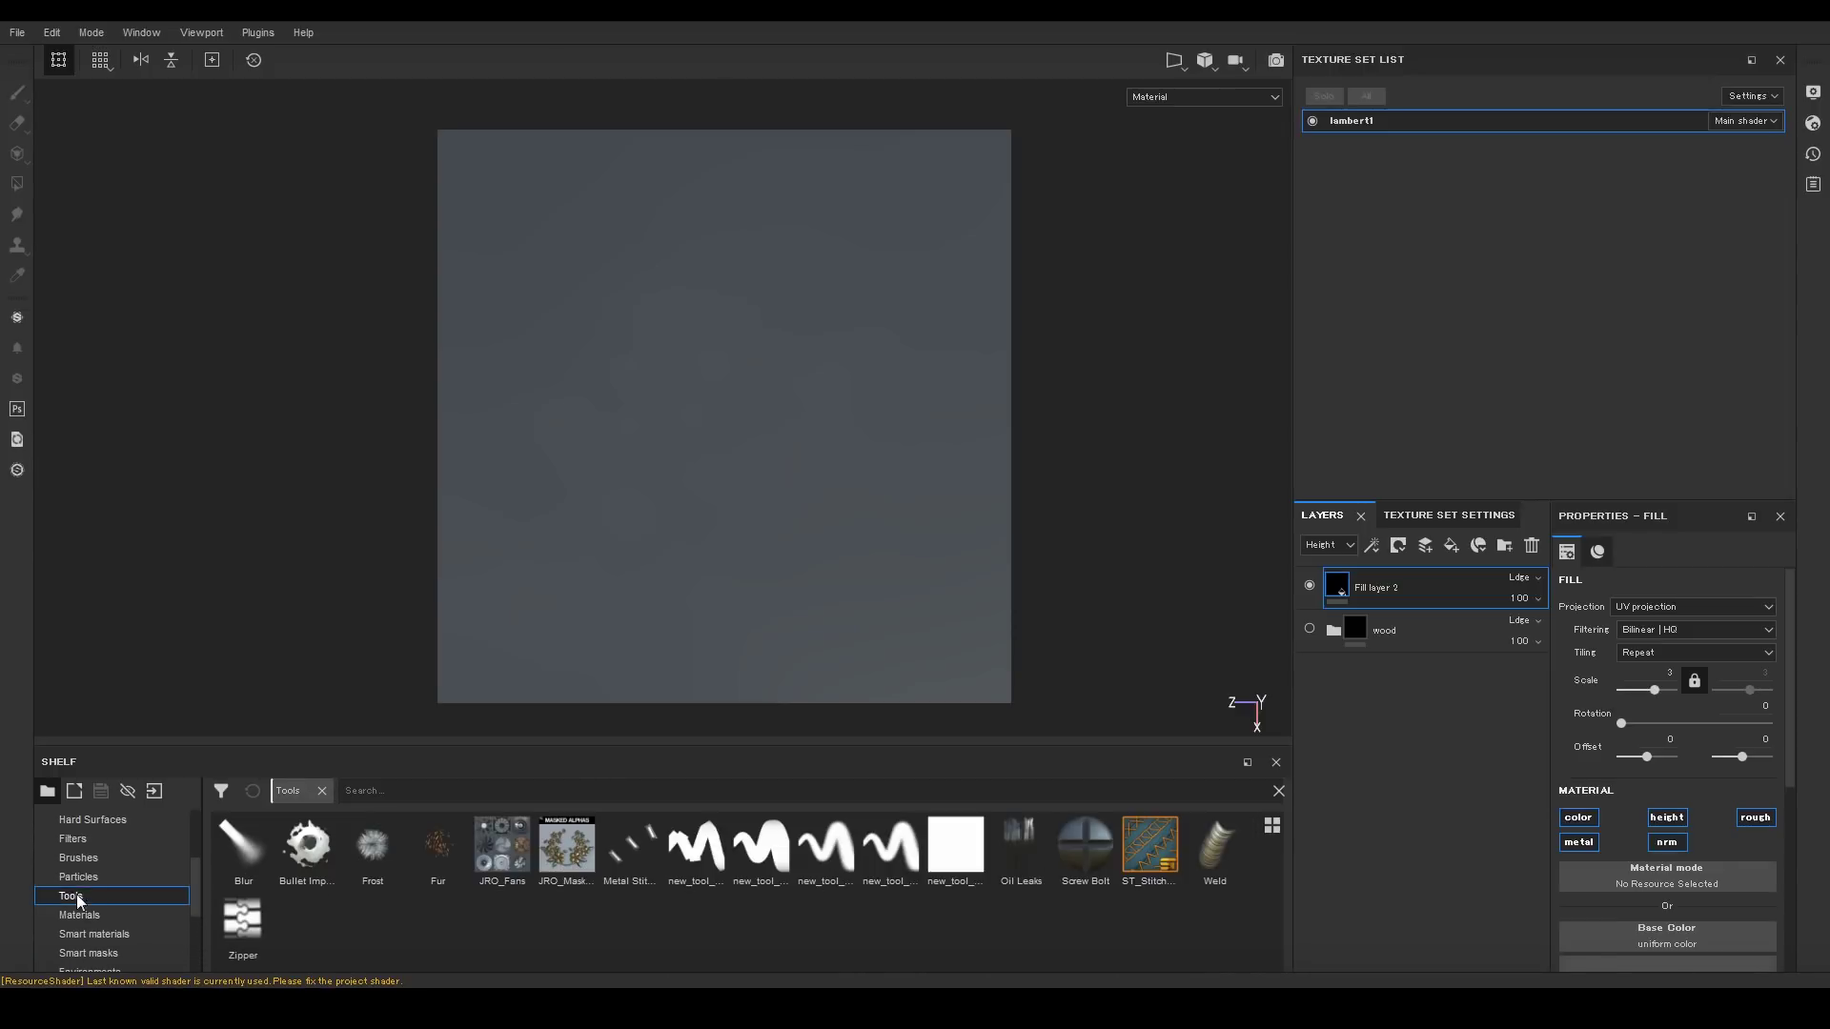
click(569, 858)
click(1425, 549)
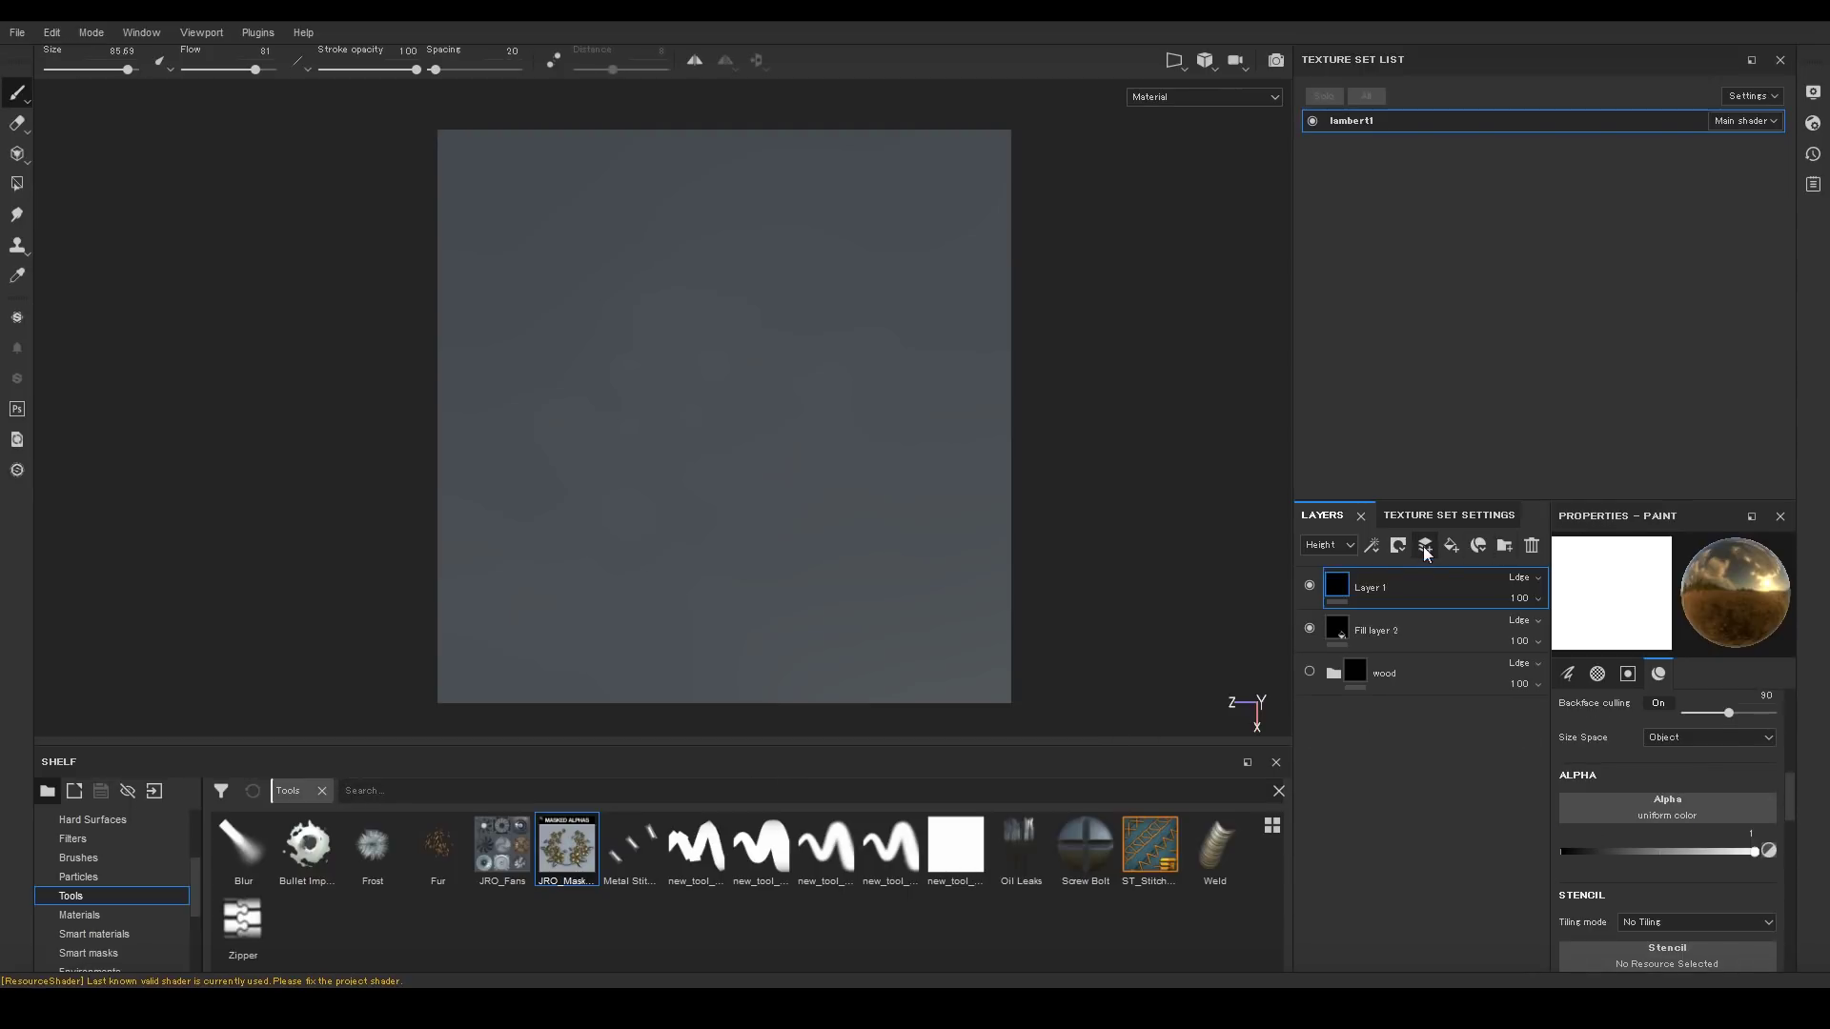
click(1508, 579)
click(1513, 88)
Assign JRO_JPOrnament08_2_out to the brush material's Alpha_Input and its matching mask image to Mask_Input.
mouse_move(1784, 800)
mouse_down()
mouse_move(1780, 749)
mouse_move(1766, 821)
mouse_up()
scroll(1768, 828, down, 10)
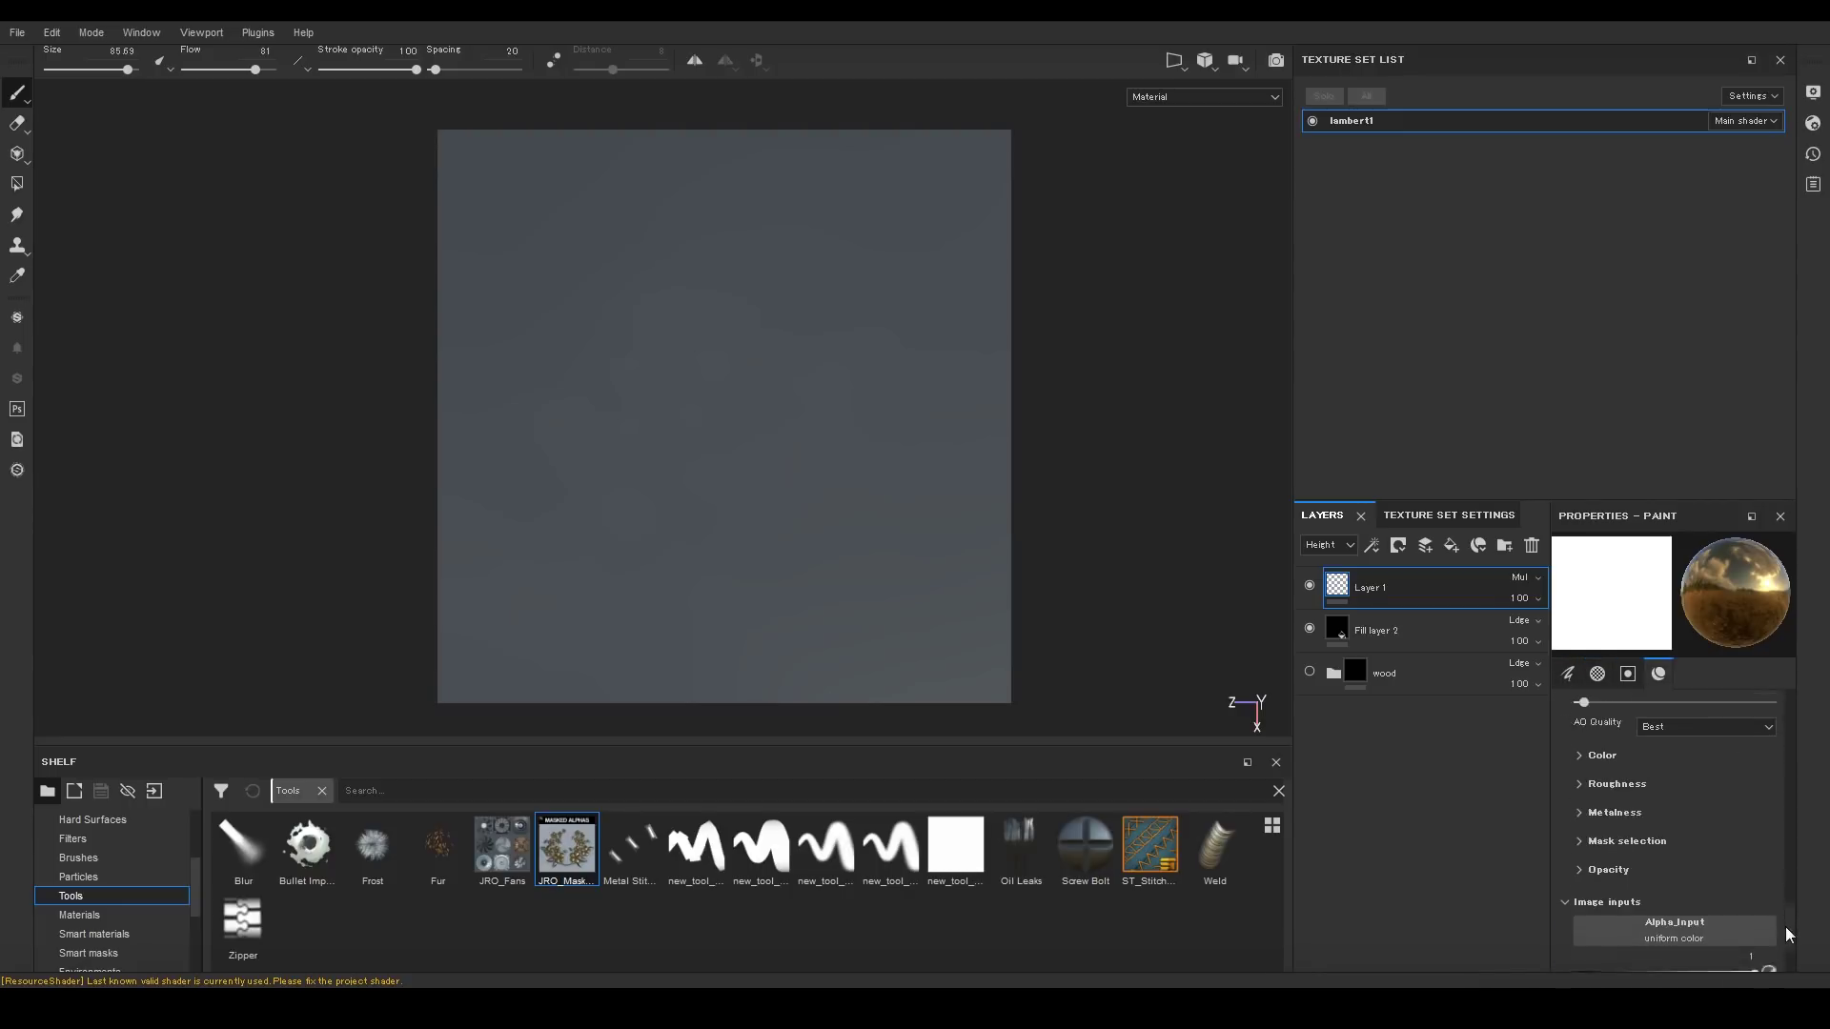
scroll(191, 890, down, 3)
click(94, 951)
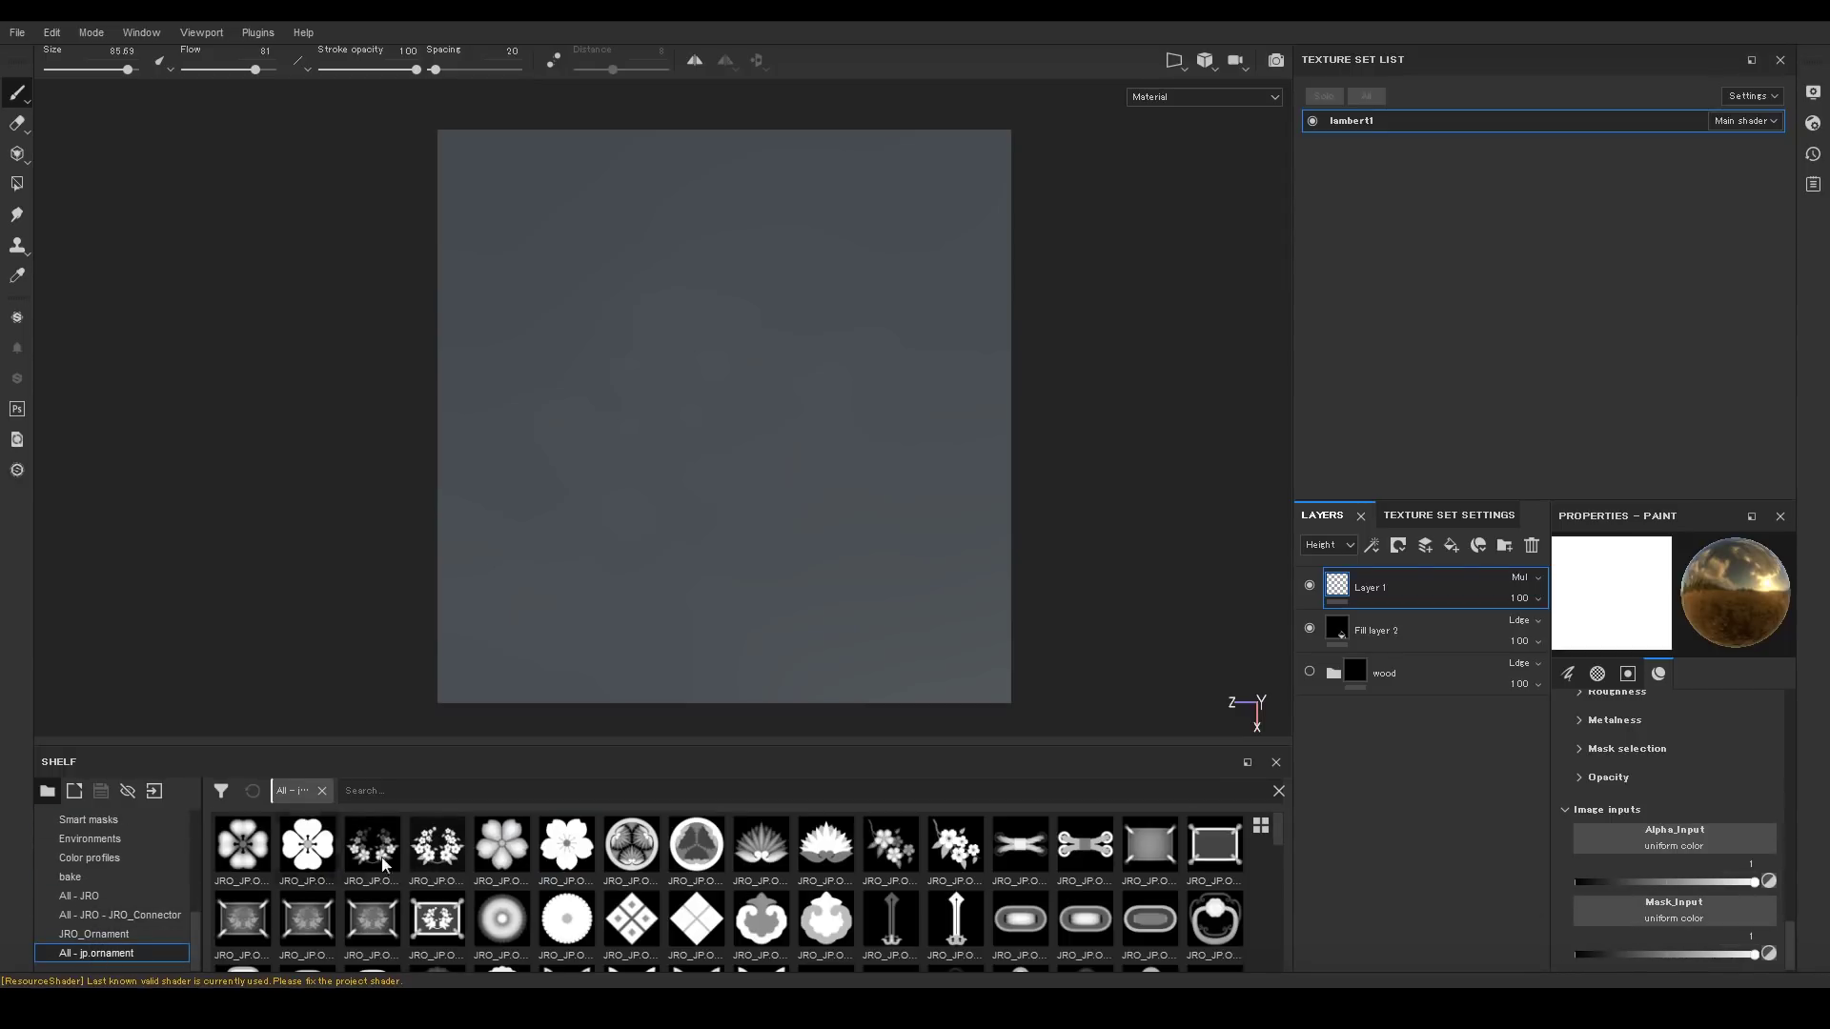
mouse_move(360, 934)
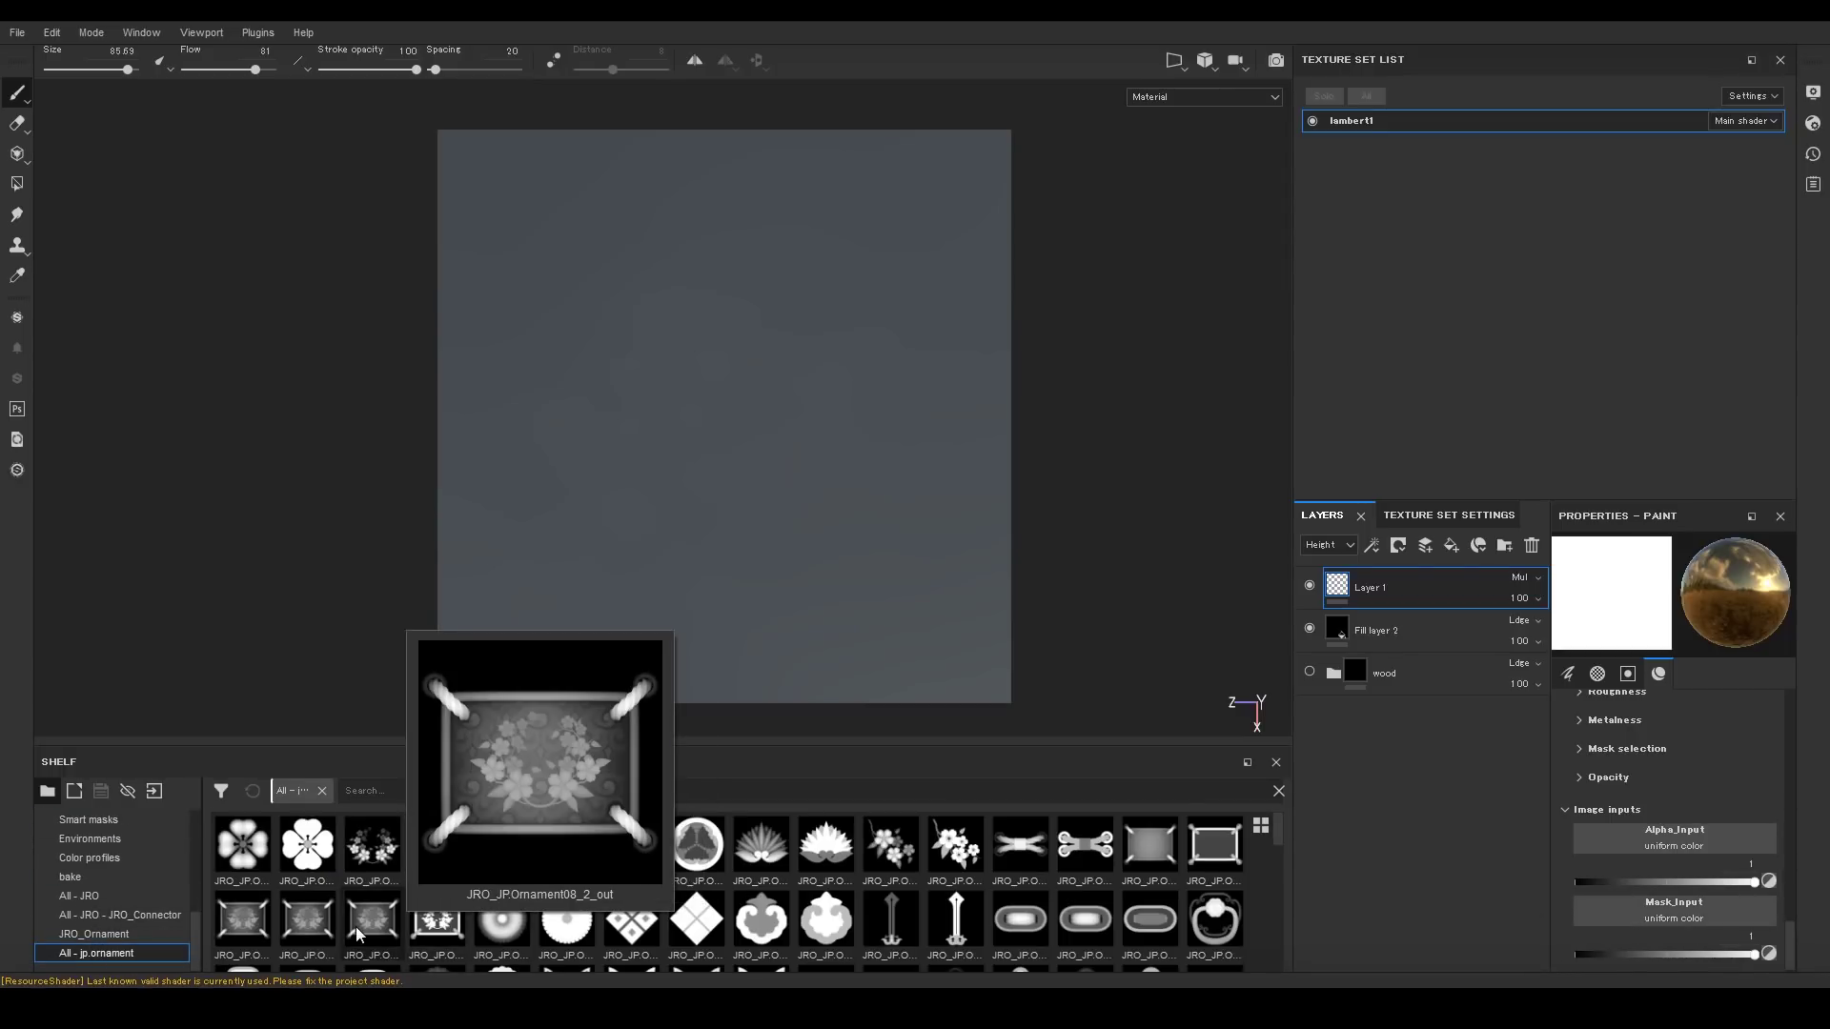
drag(434, 939, 1653, 908)
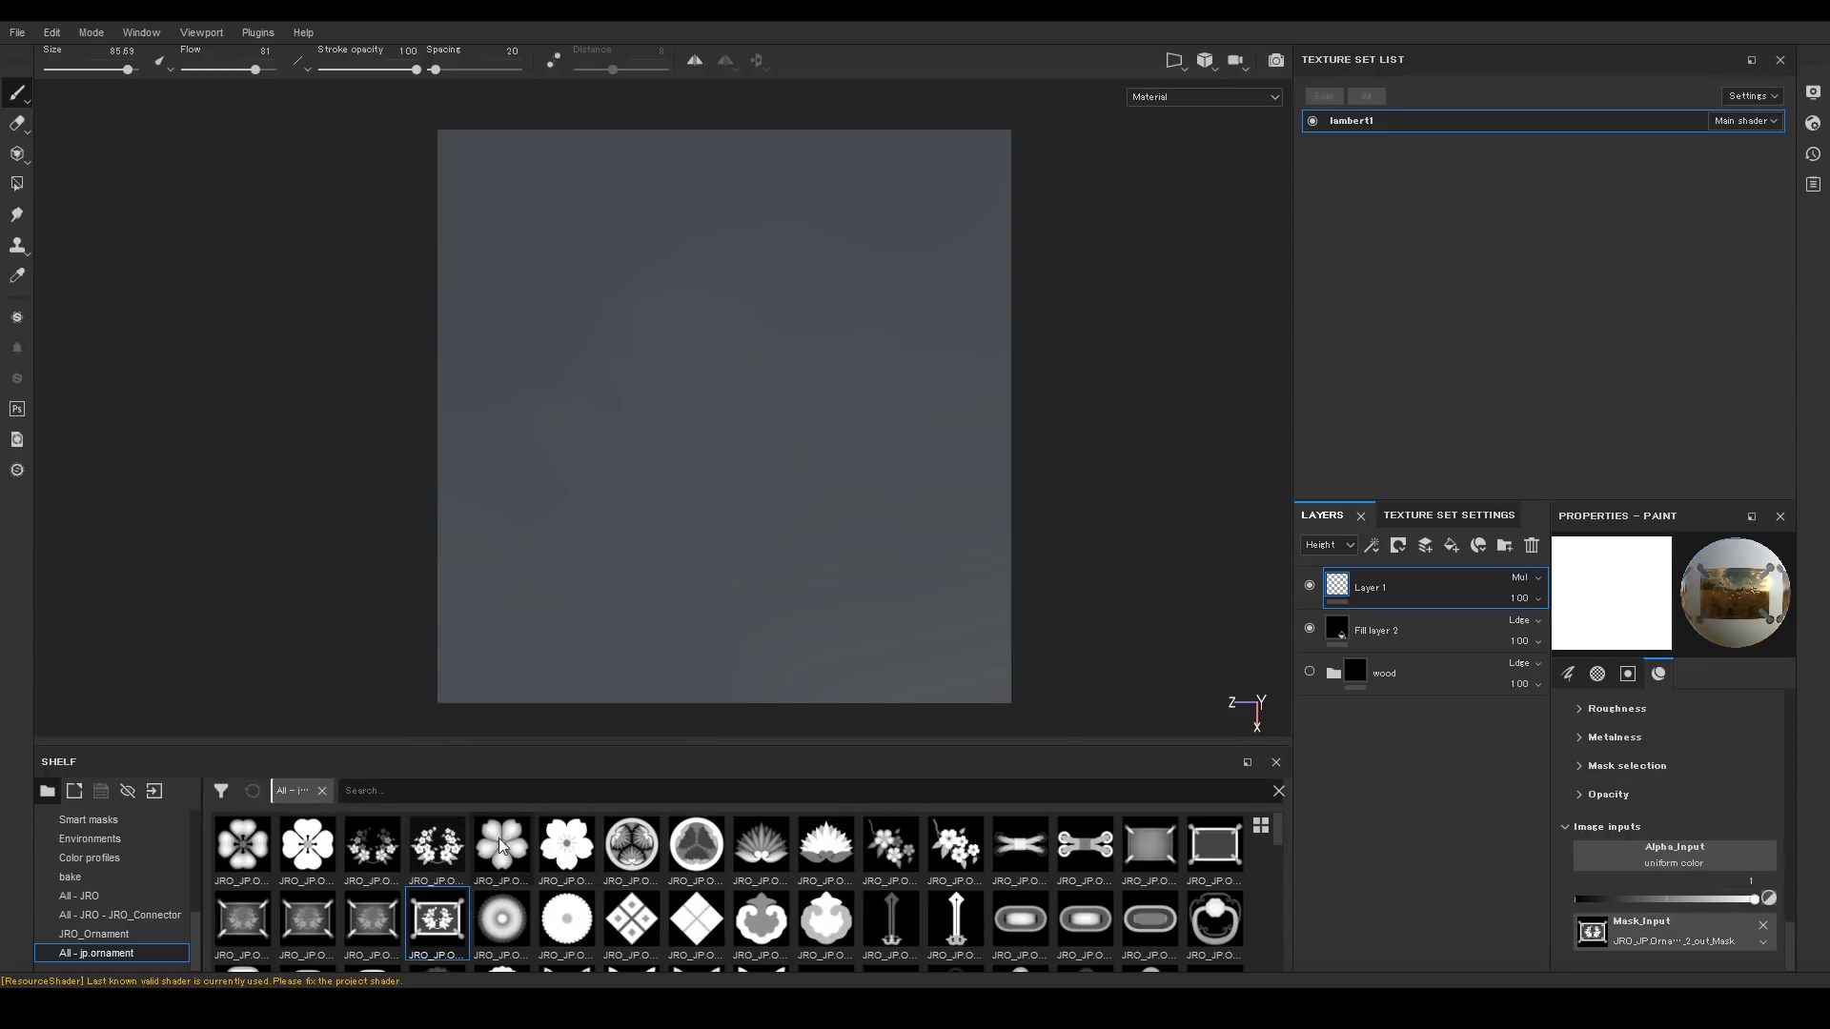
drag(373, 921, 1659, 855)
Enlarge the brush to size 100 and stamp the coloured floral plaque at the plane's lower centre.
scroll(1643, 856, up, 3)
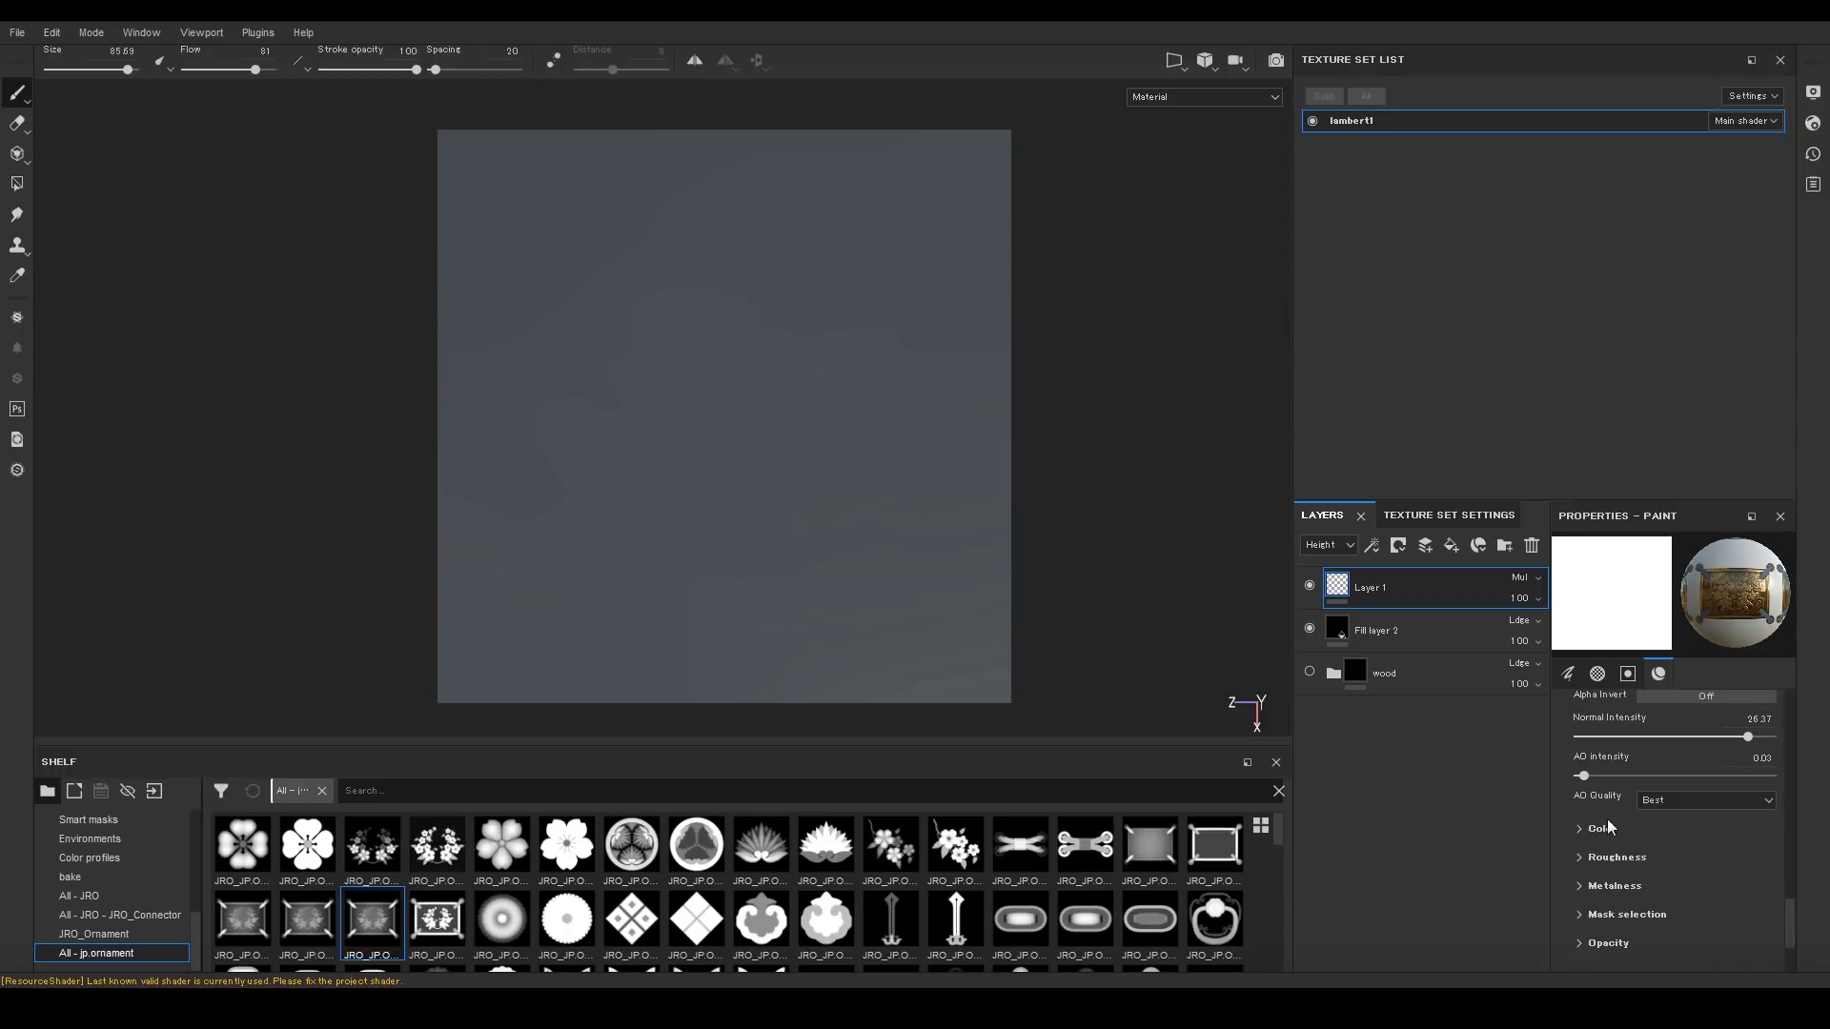
click(1579, 856)
click(1579, 856)
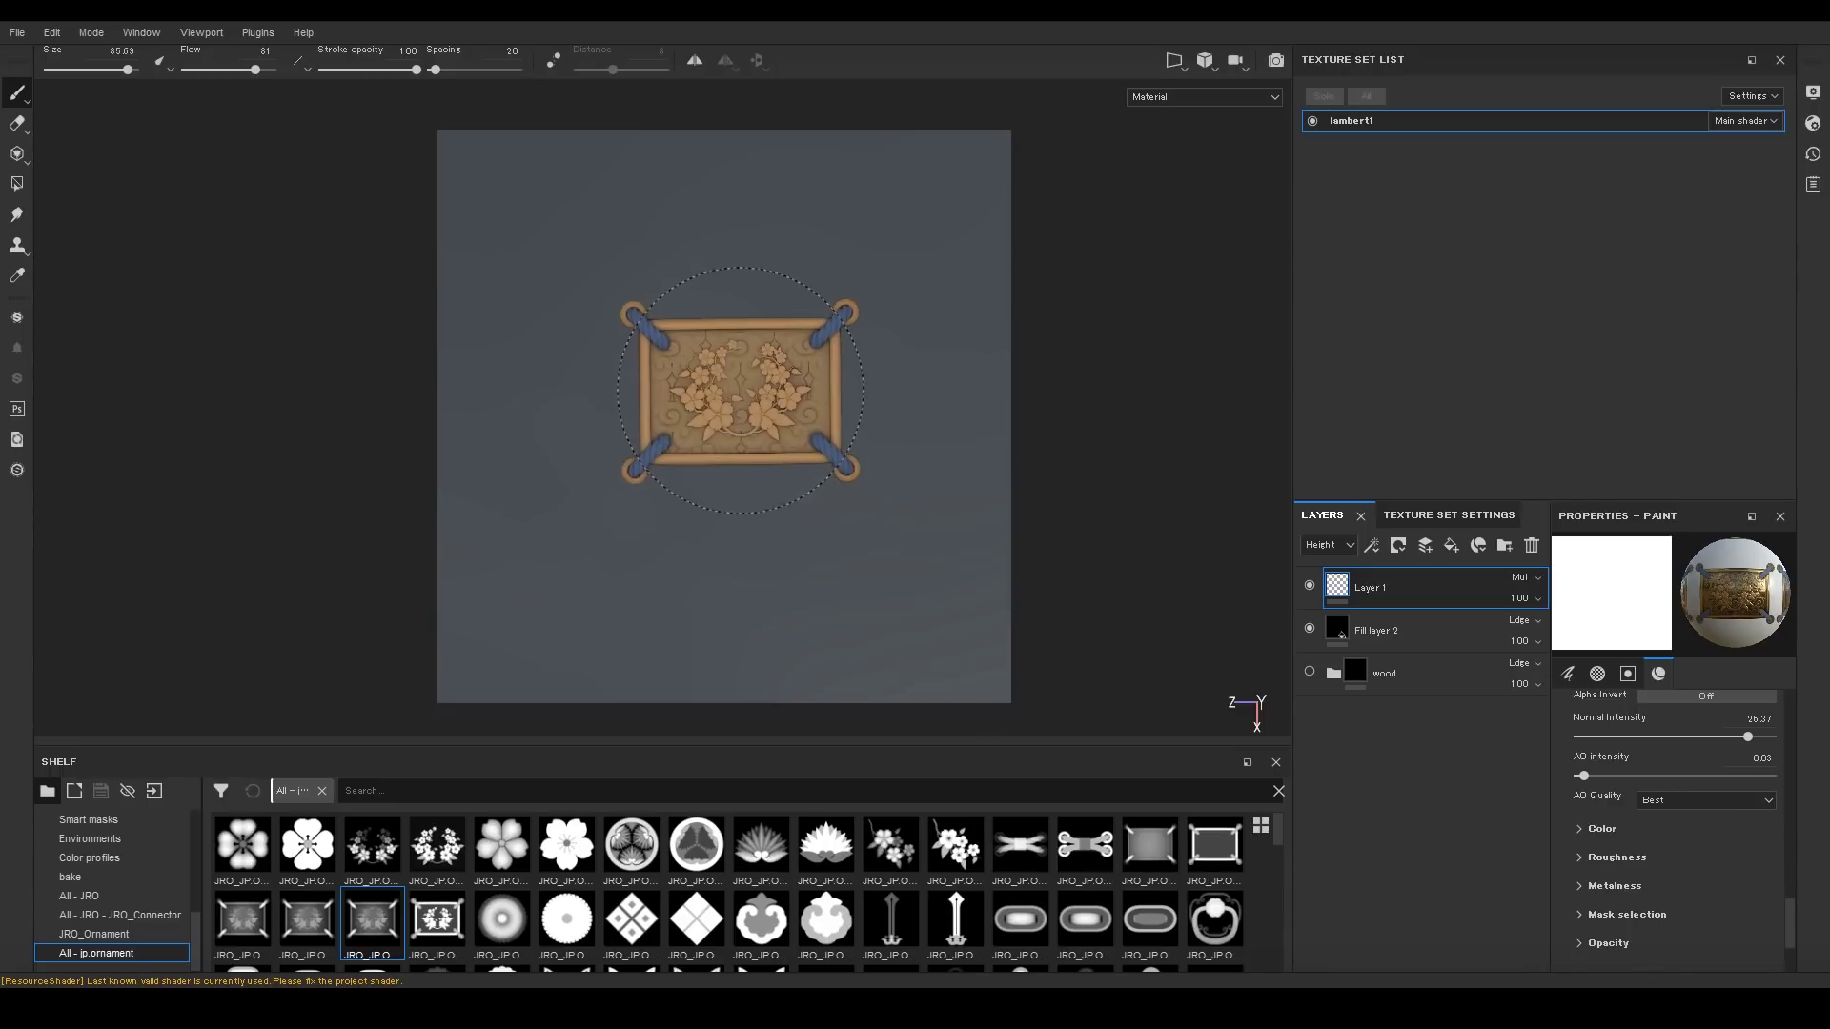
ctrl+right_drag(741, 419, 761, 421)
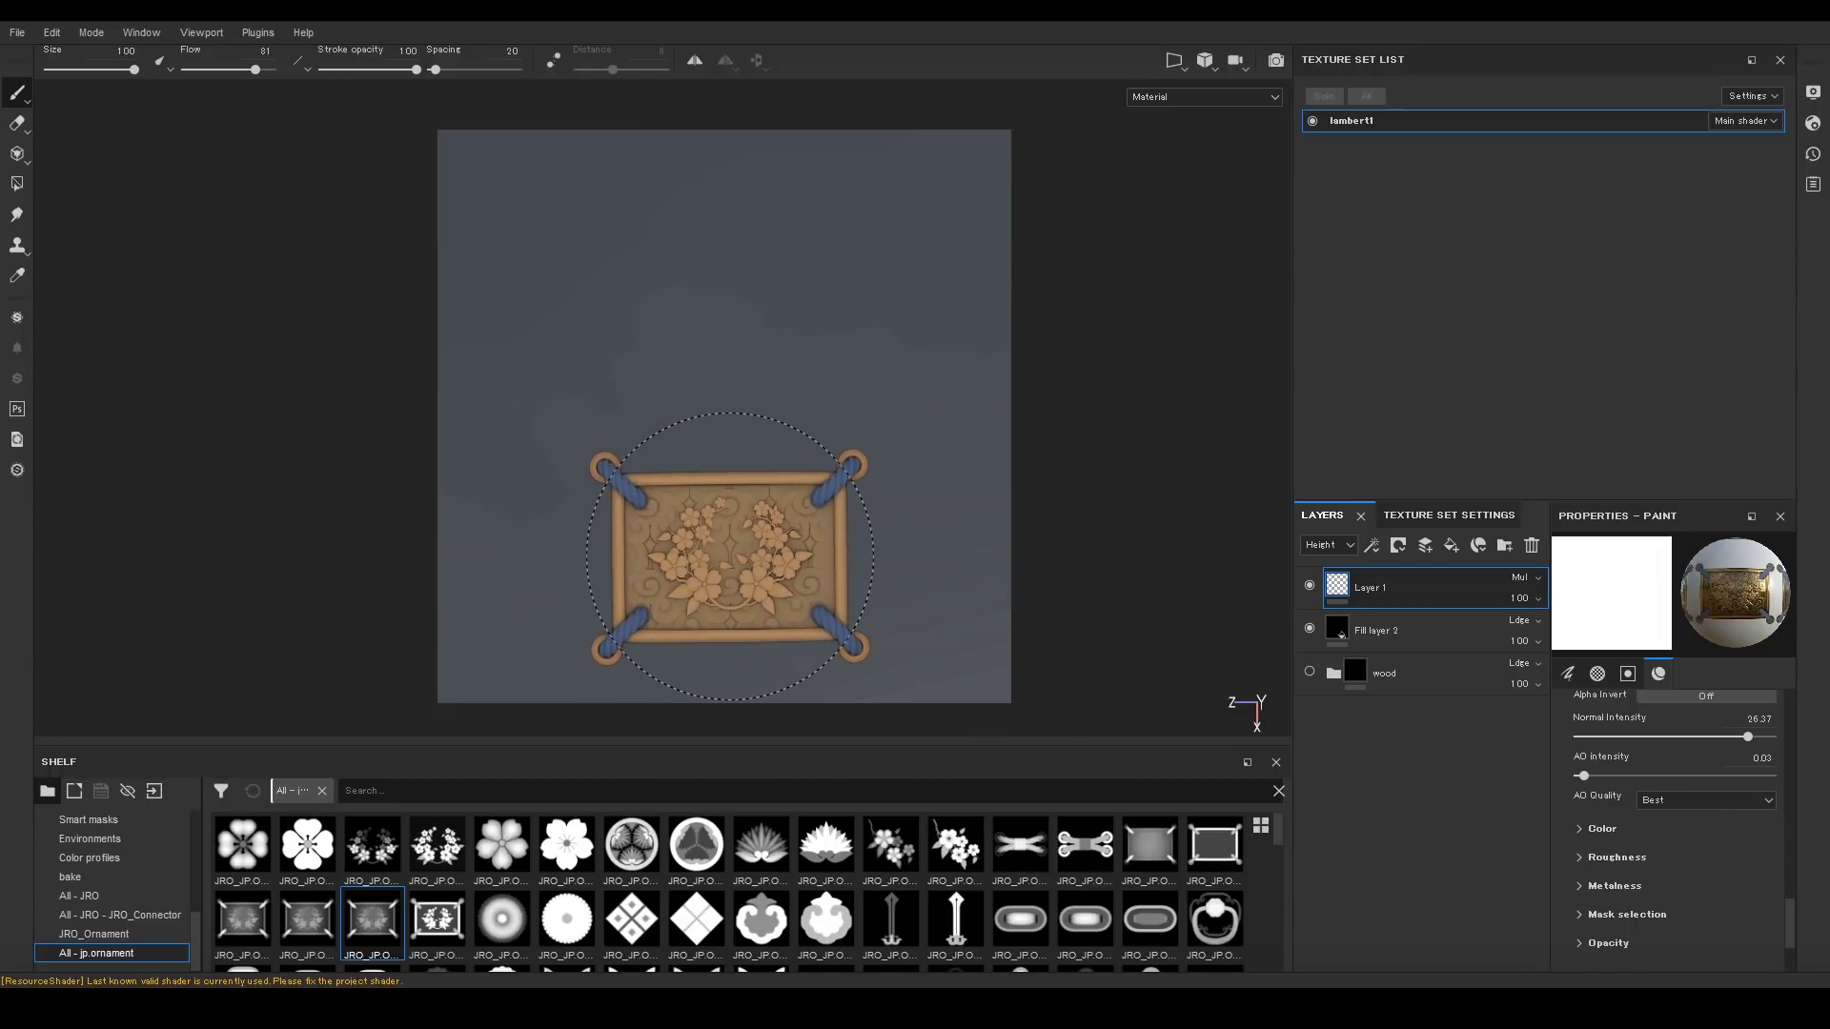
click(732, 557)
Examine the stamped floral plaque's materials and relief up close and from several angles.
alt+right_drag(775, 366, 897, 662)
alt+middle_drag(841, 548, 853, 341)
mouse_move(853, 341)
alt+mouse_down()
mouse_move(850, 320)
mouse_move(800, 299)
mouse_move(875, 331)
mouse_move(835, 318)
alt+mouse_up()
alt+right_drag(836, 319, 661, 184)
alt+middle_drag(661, 184, 666, 245)
alt+shift+drag(666, 245, 667, 267)
scroll(1684, 838, down, 3)
scroll(1684, 837, up, 3)
Change the brush material's #1 Color to light grey and stamp a second floral plaque above the first one.
click(1584, 713)
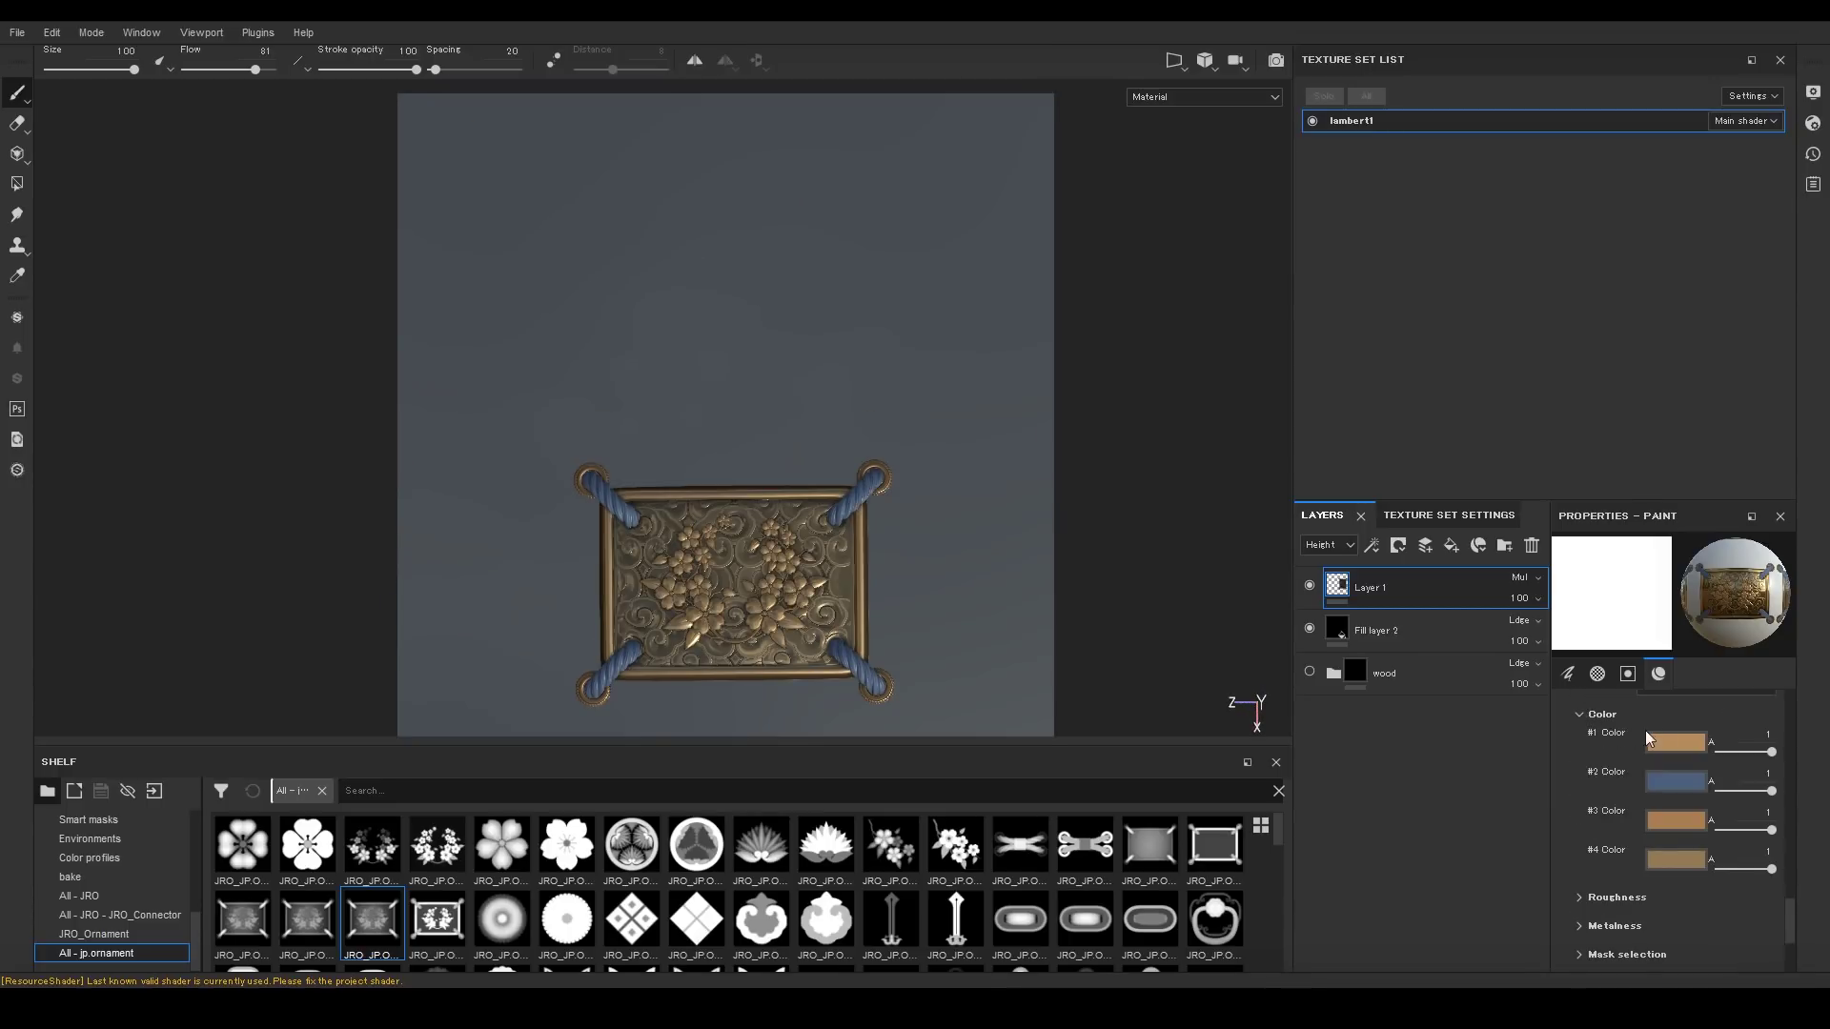
click(1666, 740)
click(1581, 844)
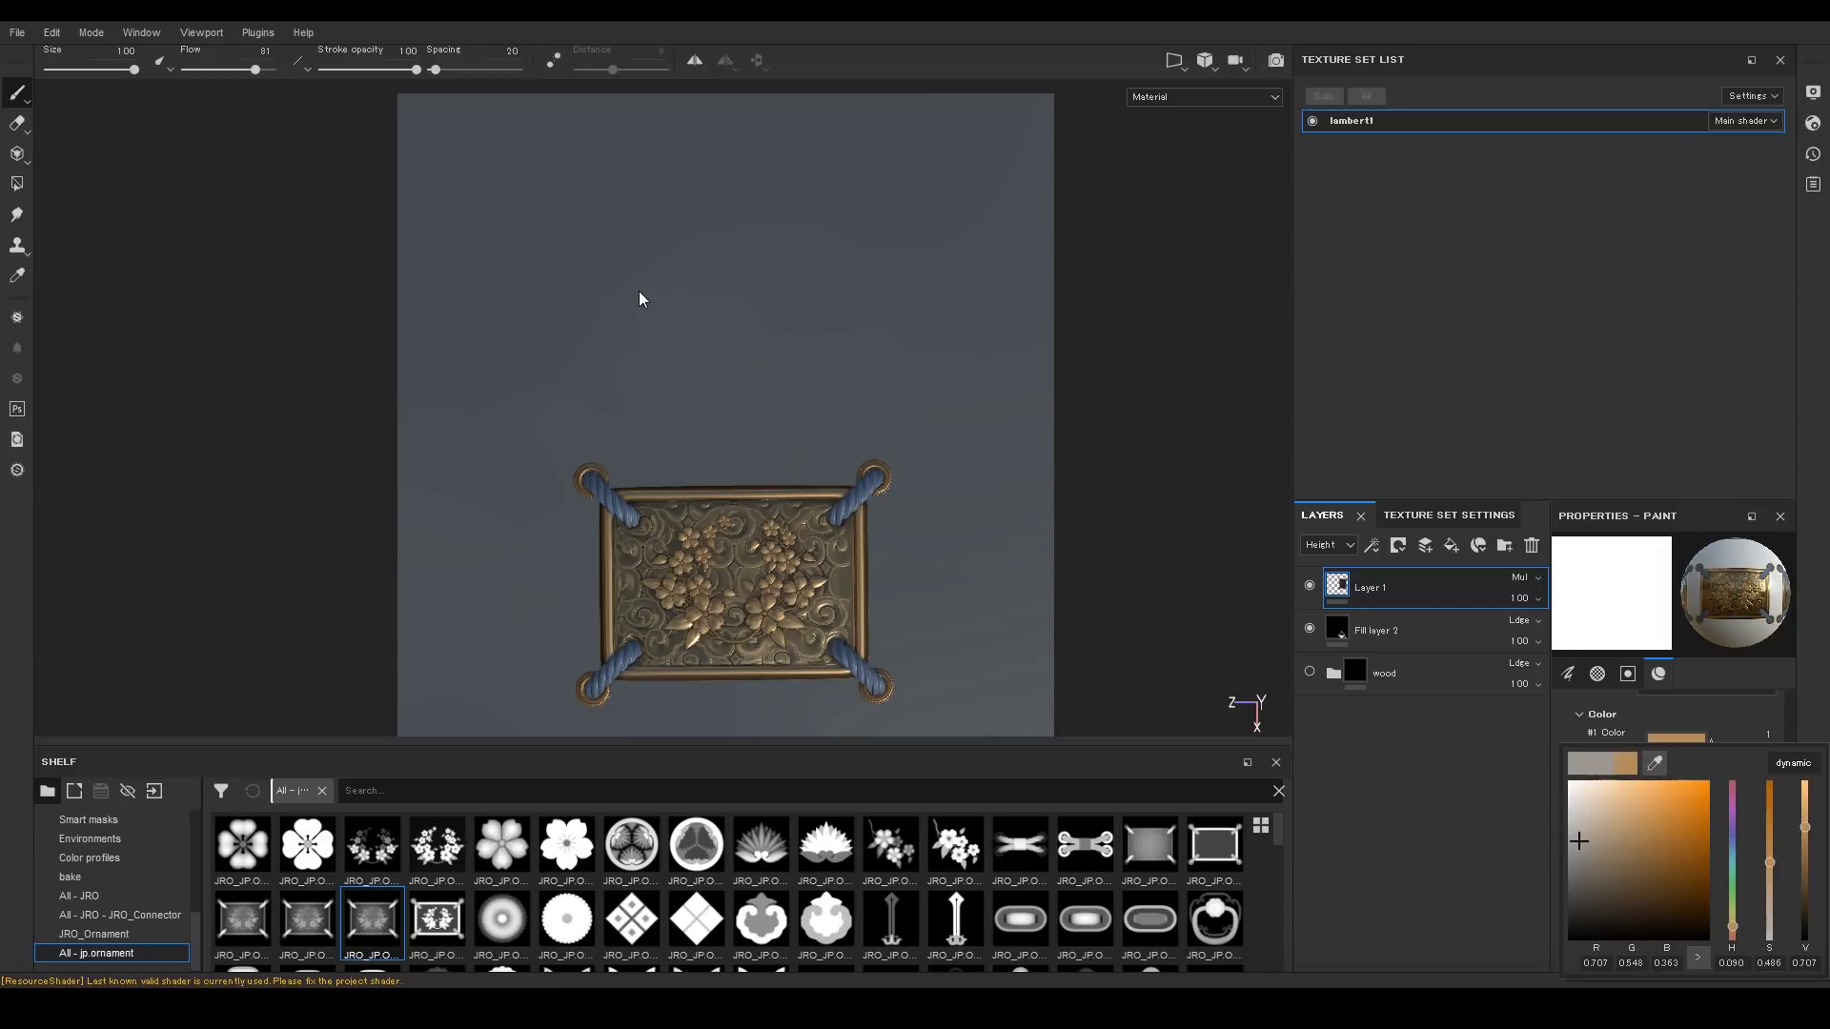
click(696, 265)
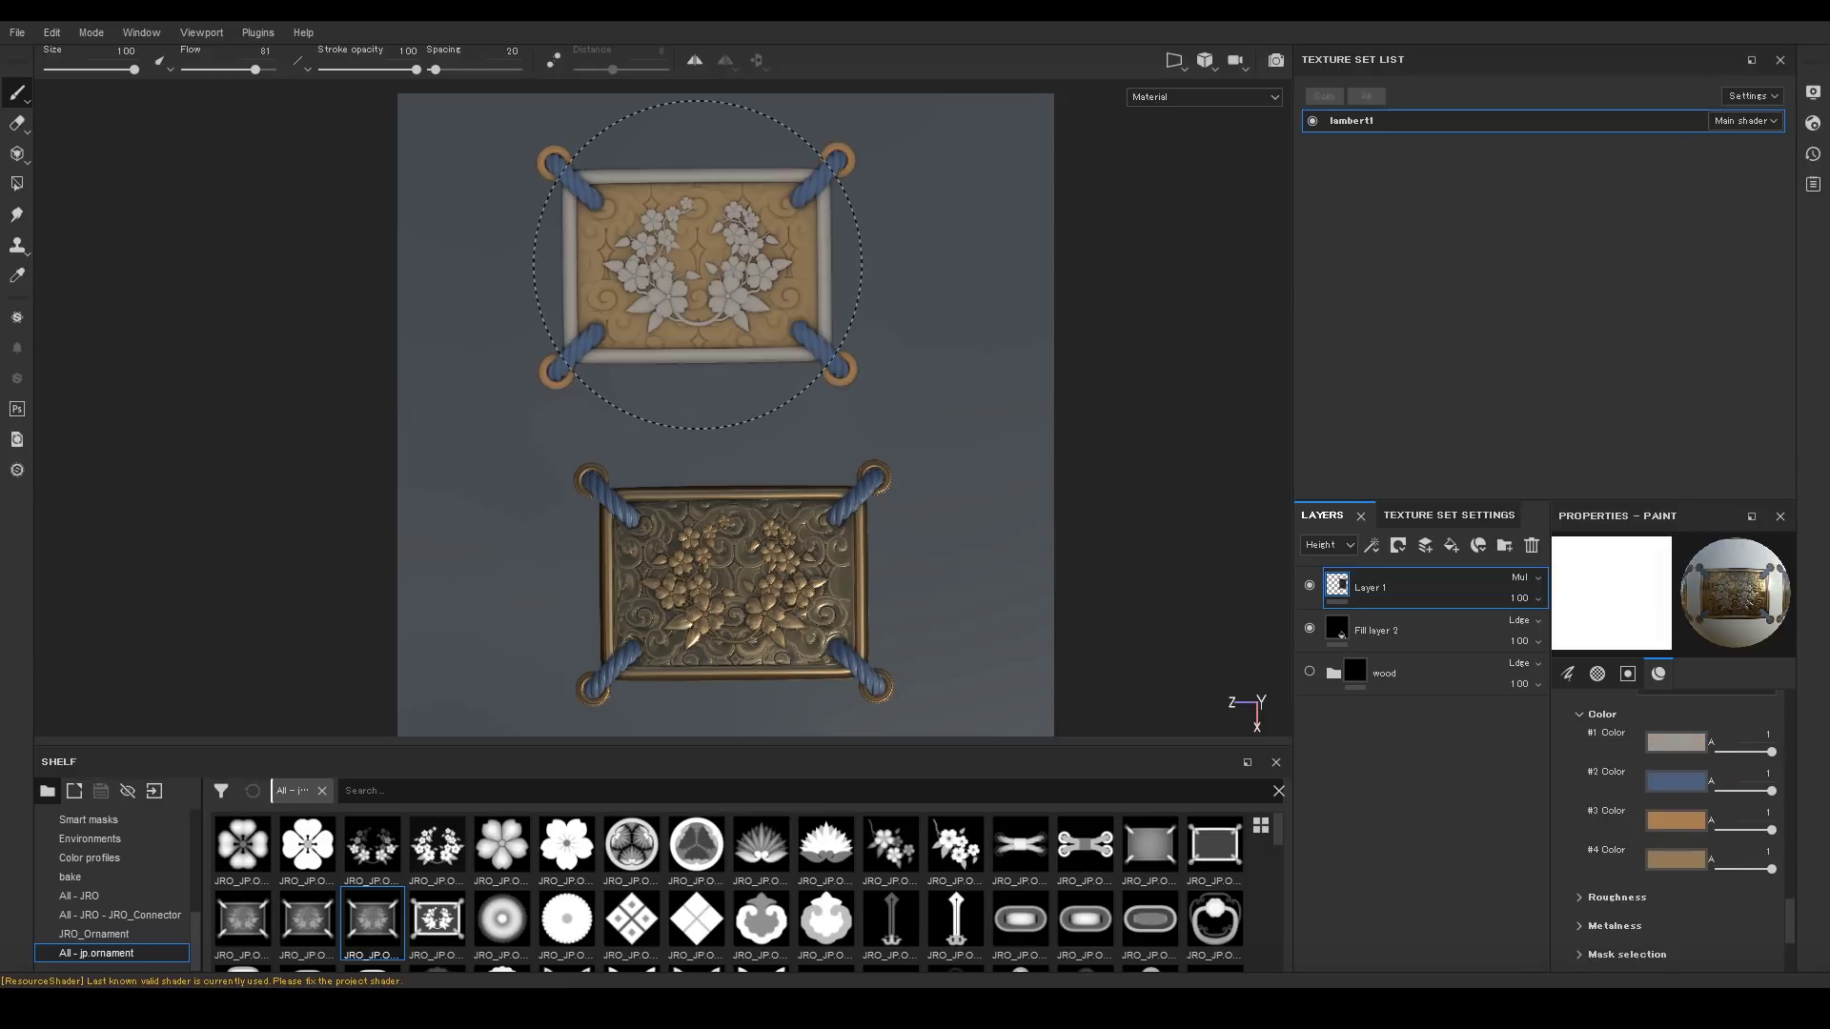
key(ctrl+z)
click(723, 273)
Compare the grey-trimmed plaque with the gold one from several angles and distances.
alt+drag(915, 292, 920, 327)
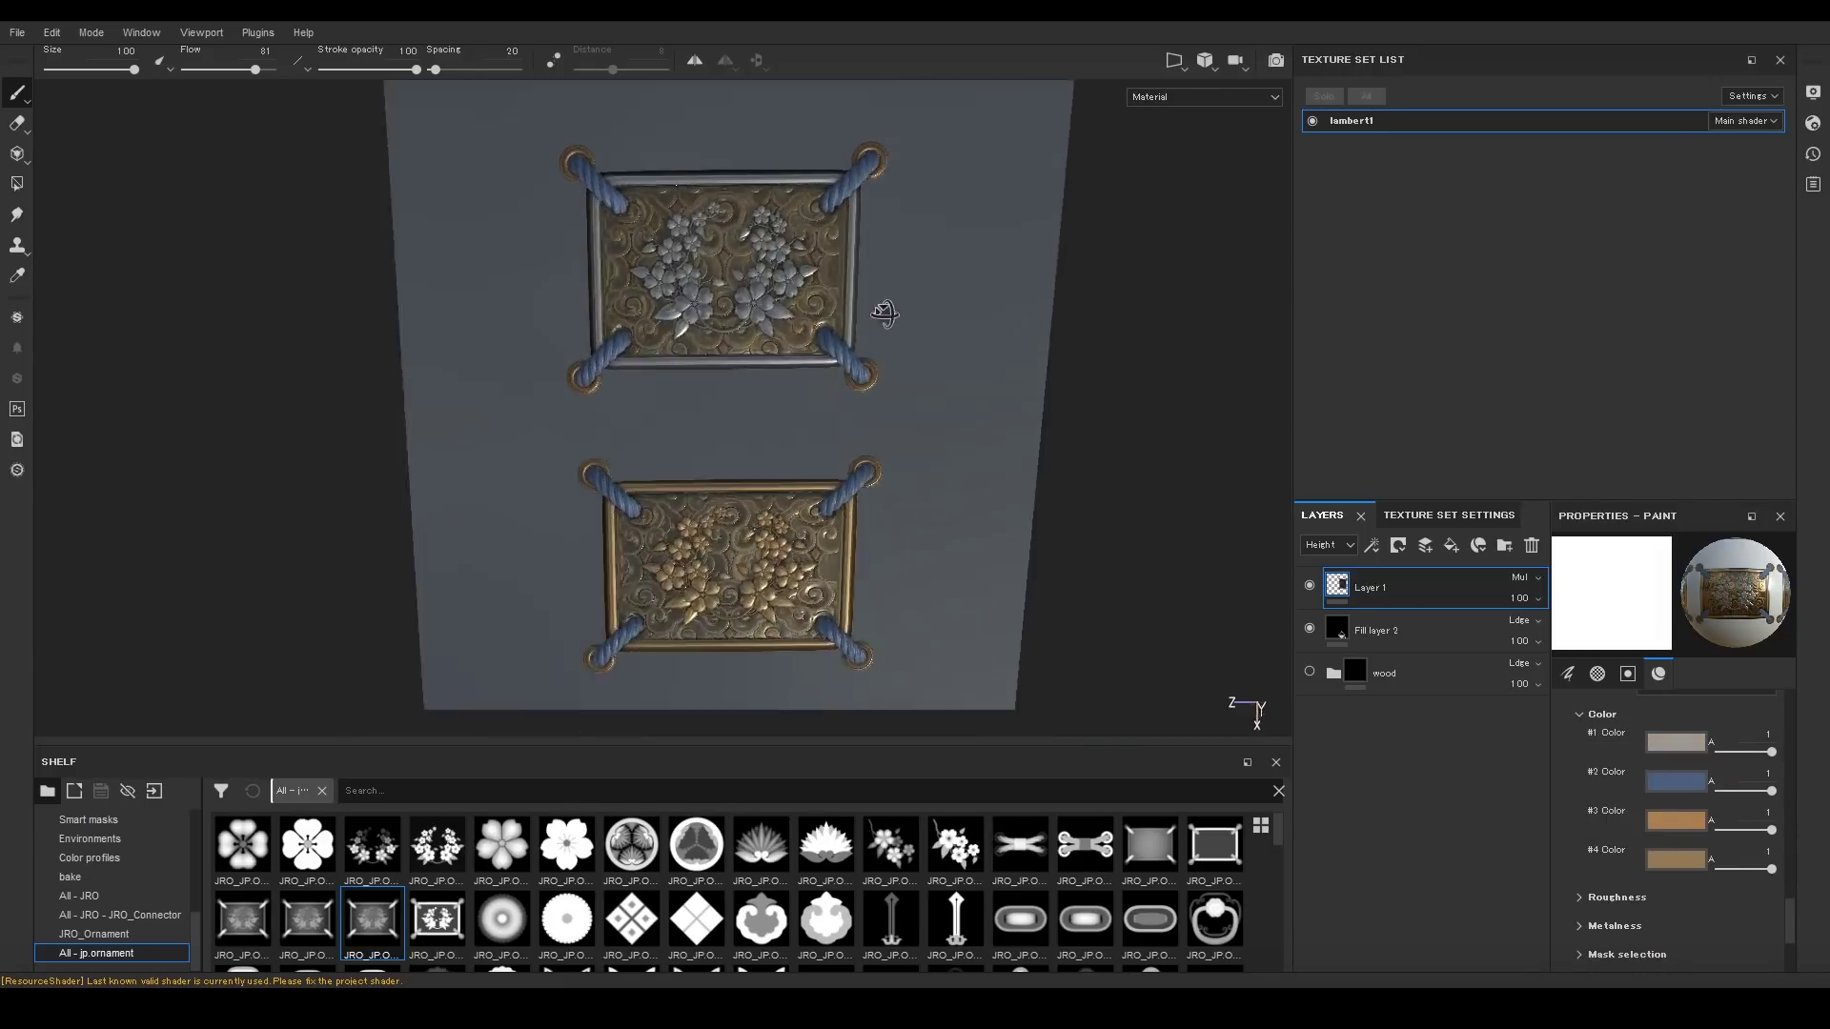
alt+right_drag(920, 327, 858, 314)
alt+drag(858, 314, 743, 286)
alt+right_drag(743, 286, 574, 243)
alt+shift+drag(574, 239, 833, 564)
alt+middle_drag(833, 565, 901, 500)
alt+right_drag(900, 500, 712, 264)
alt+middle_drag(712, 264, 686, 218)
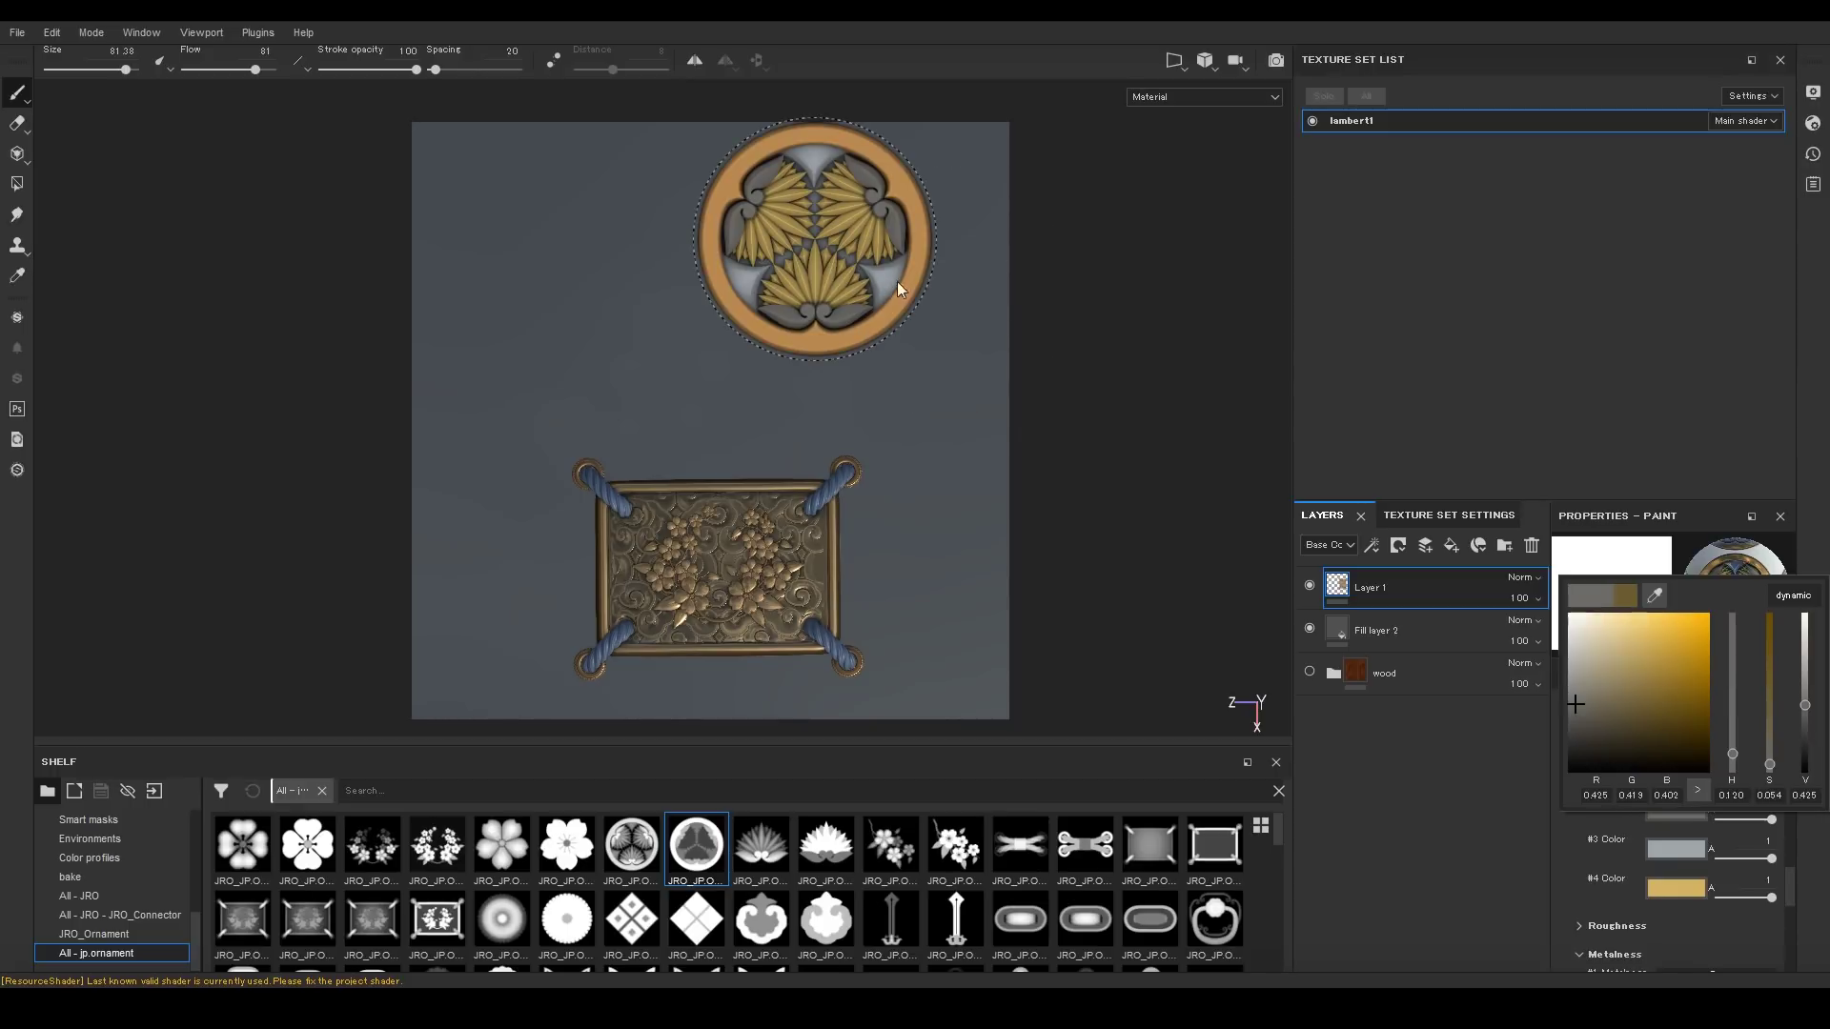
Stamp the coloured round three-leaf crest at the plane's upper-right area.
click(884, 282)
click(864, 262)
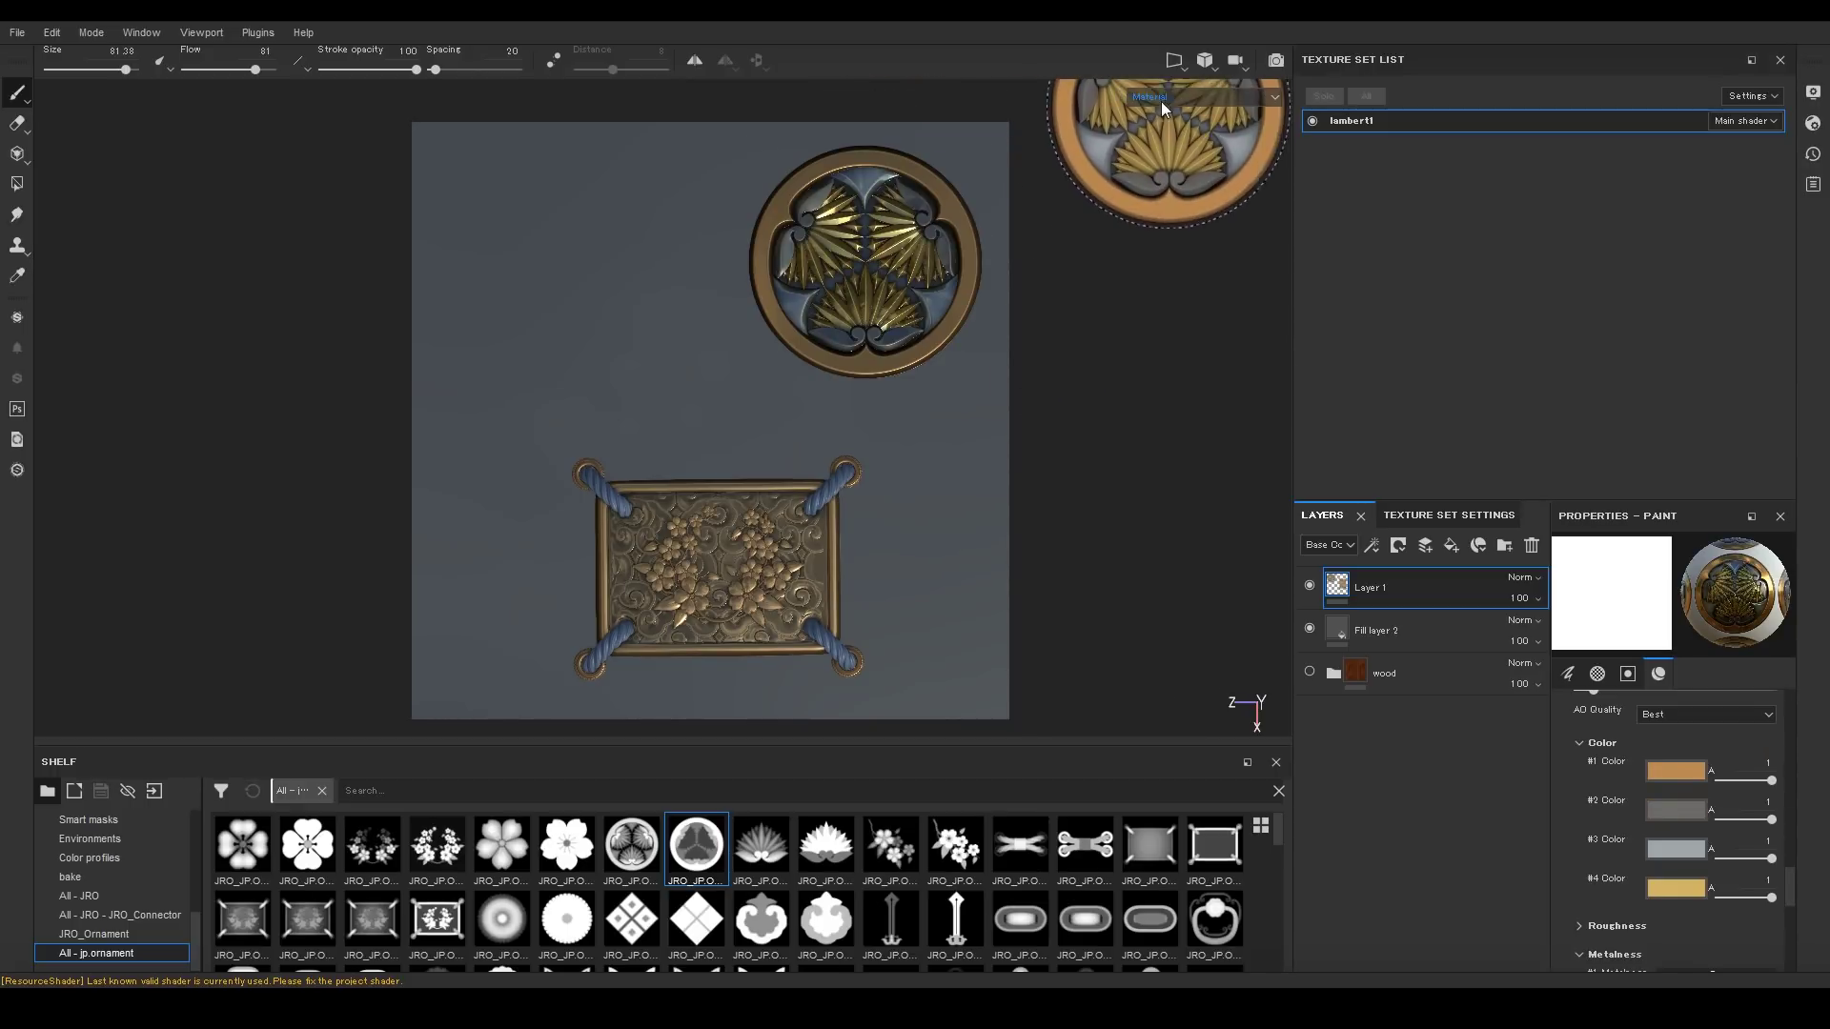
Assign the lattice image JRO_JPOrnament27_out to Alpha_Input and its matching mask image to Mask_Input.
scroll(330, 872, down, 5)
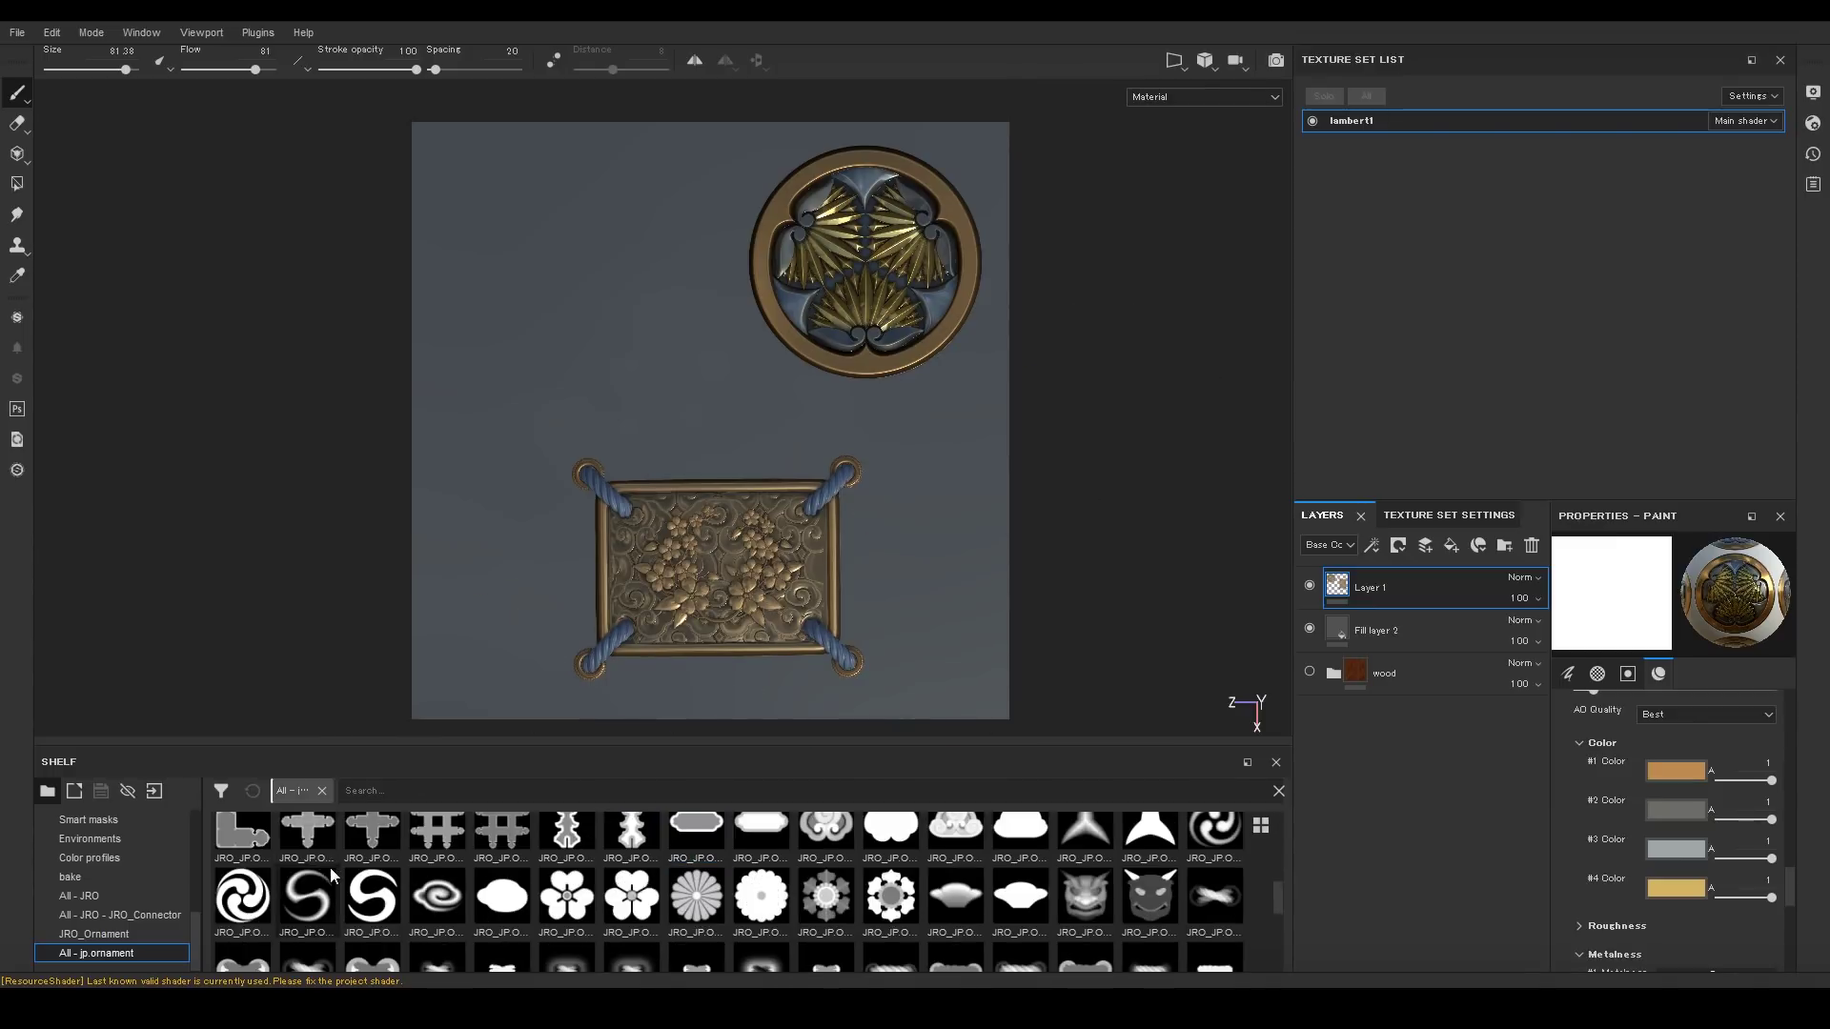
click(446, 834)
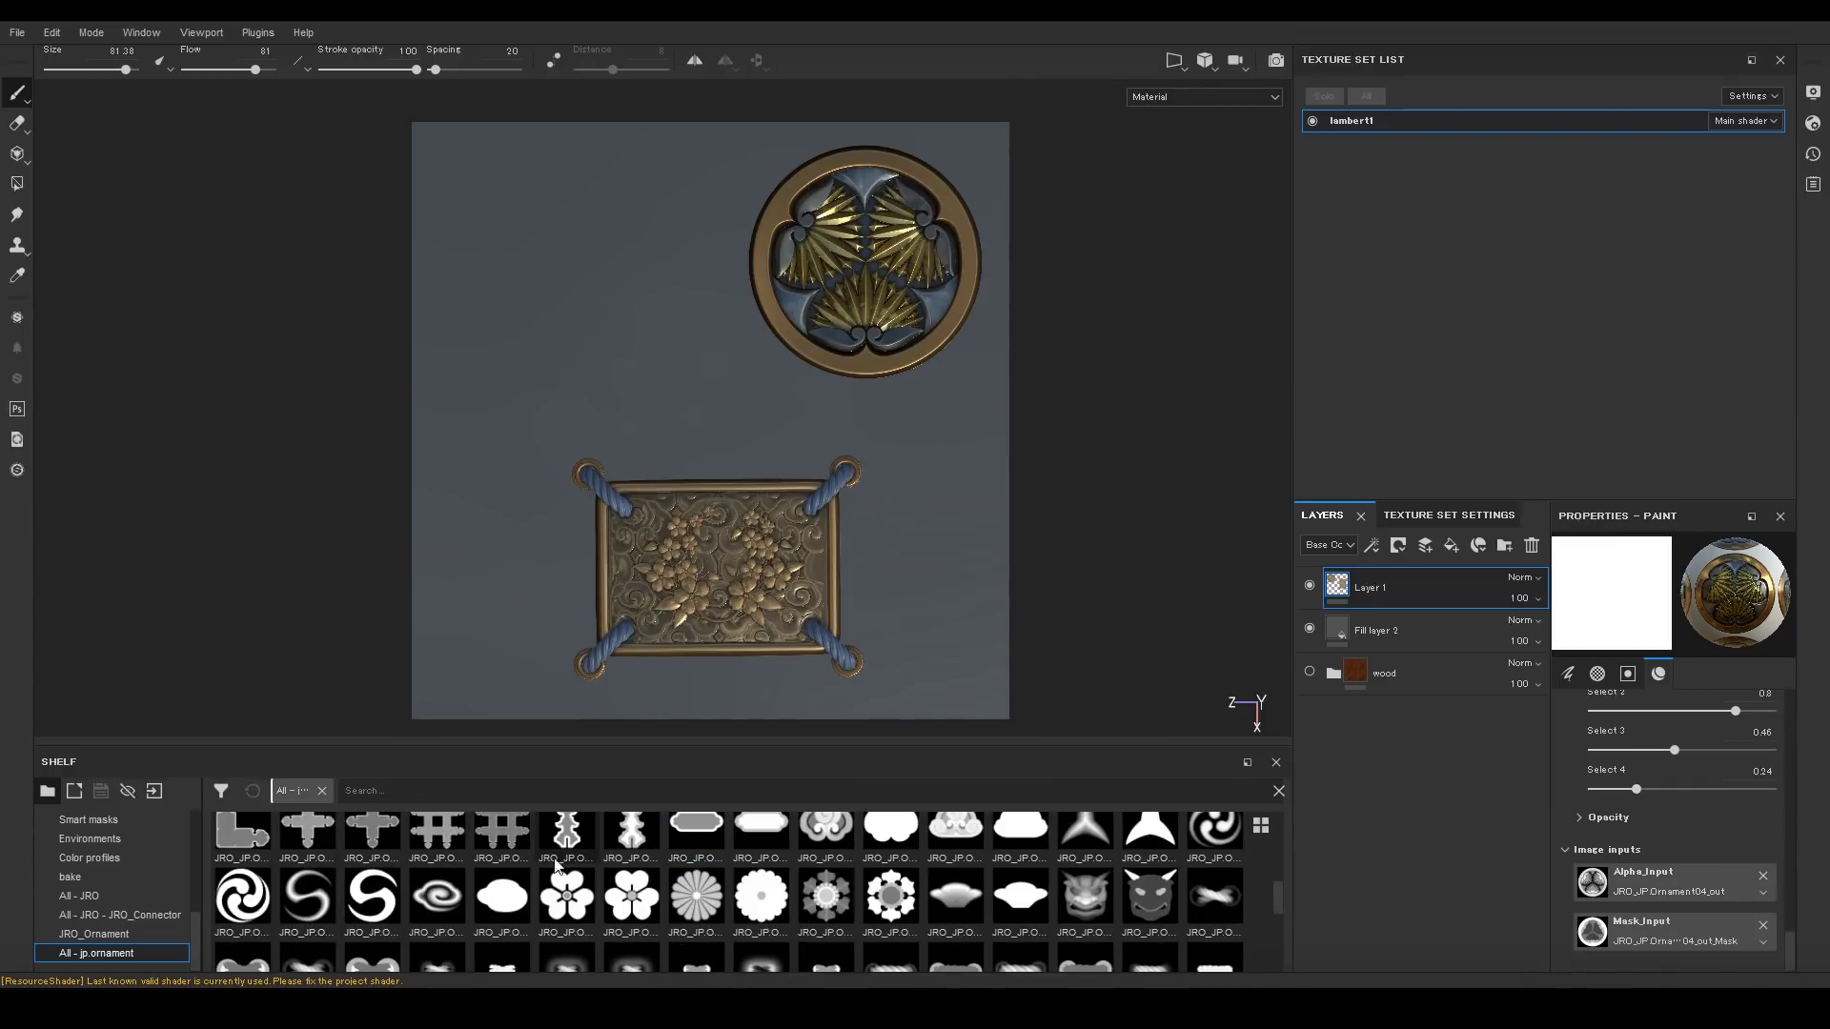
drag(443, 849, 1649, 879)
click(505, 856)
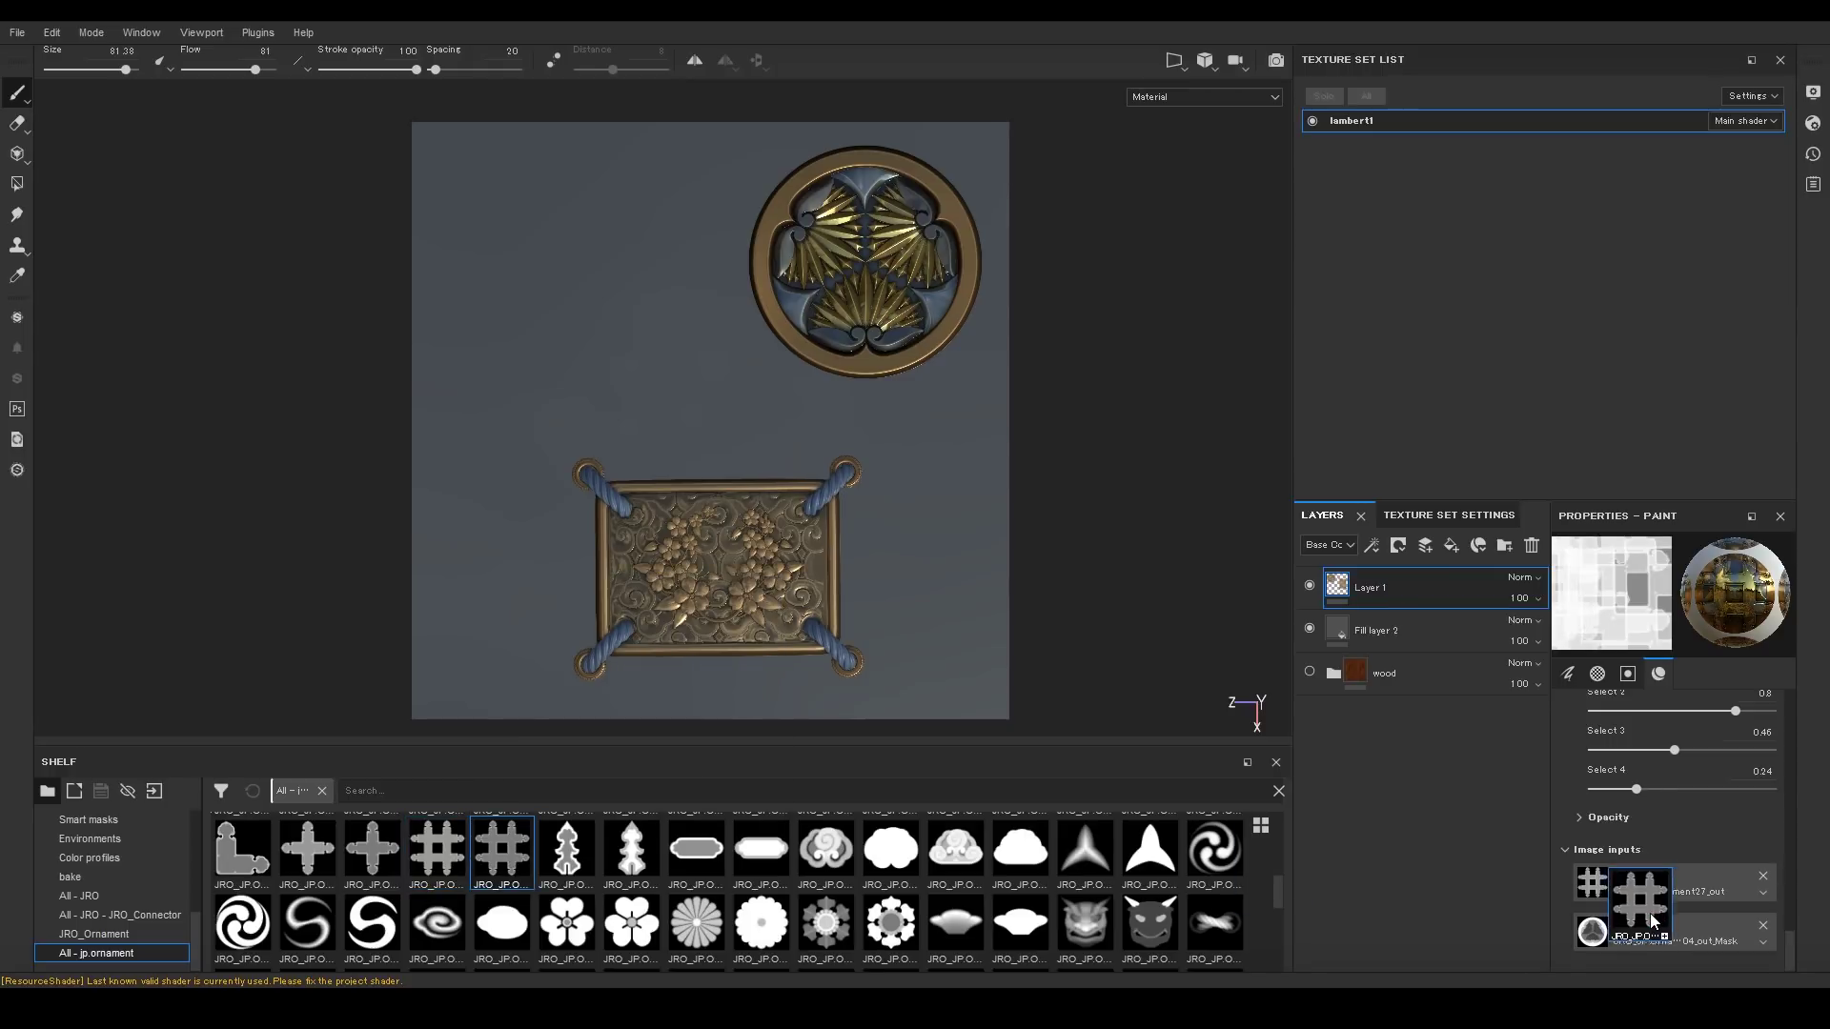
Clear the brush's own Alpha image and stamp the coloured lattice ornament at the plane's upper-left area.
drag(1788, 878, 1789, 797)
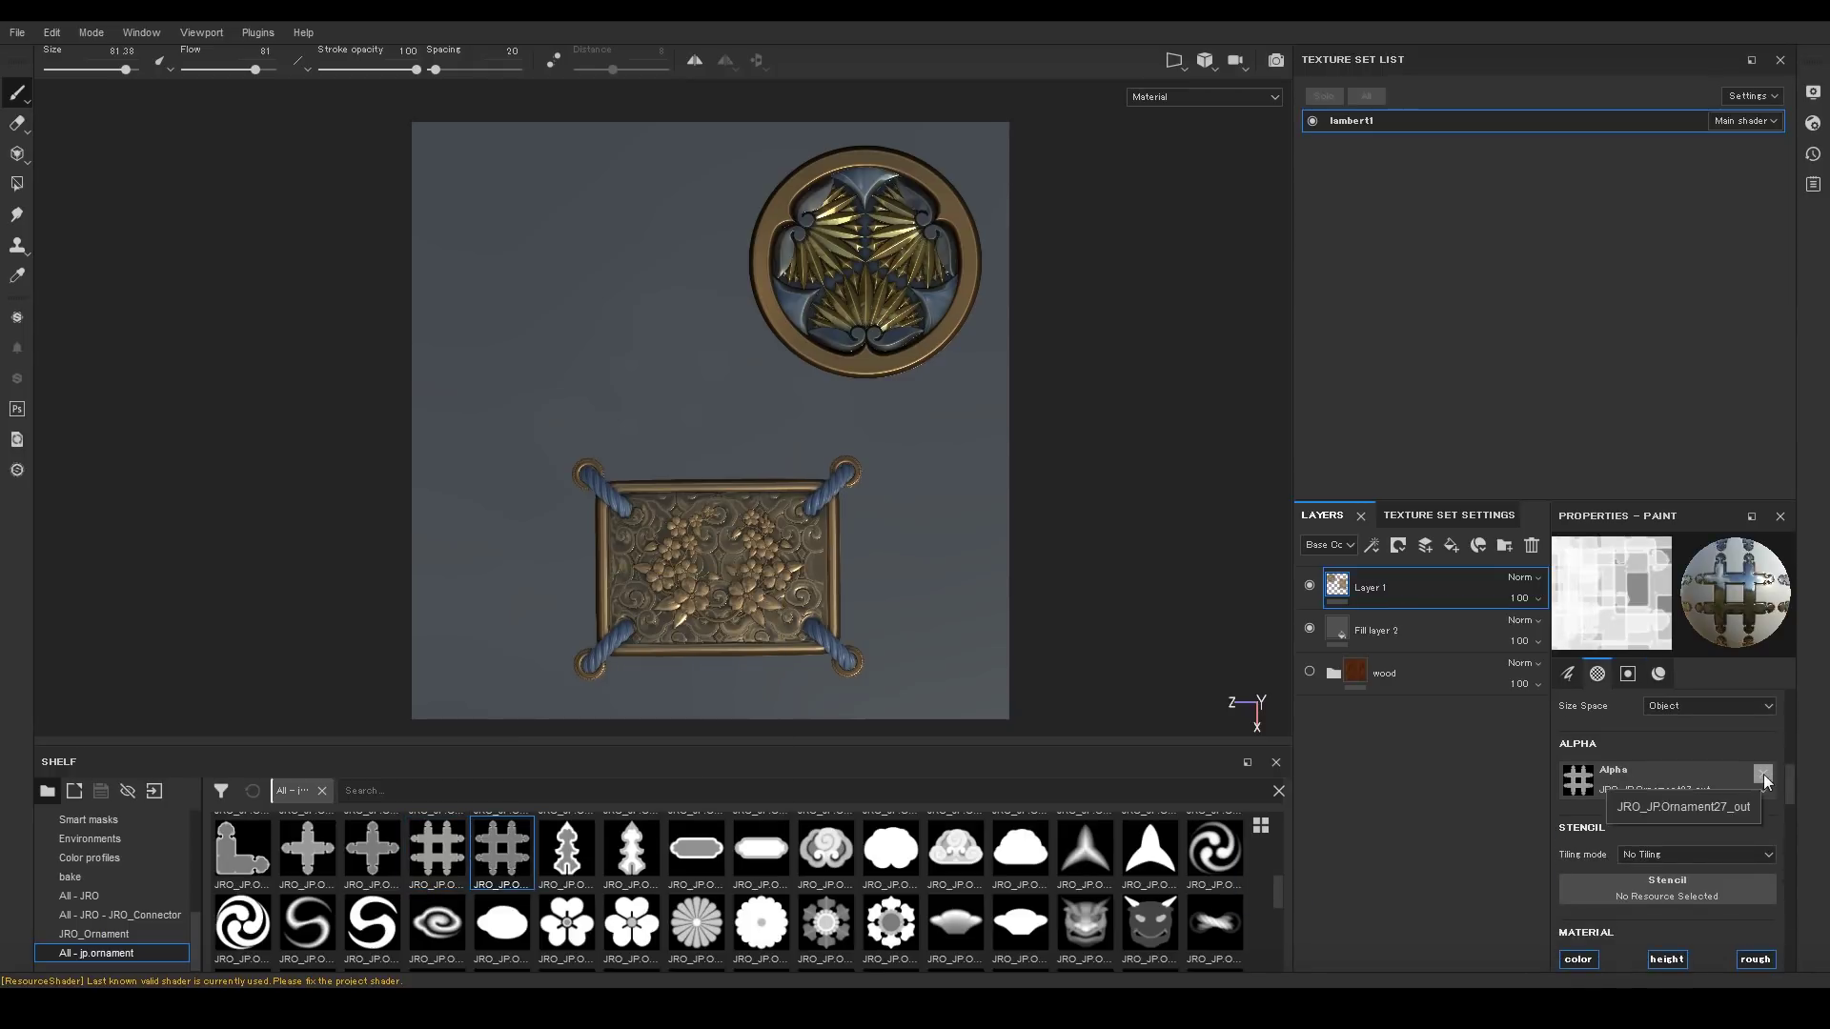
click(1763, 776)
click(557, 264)
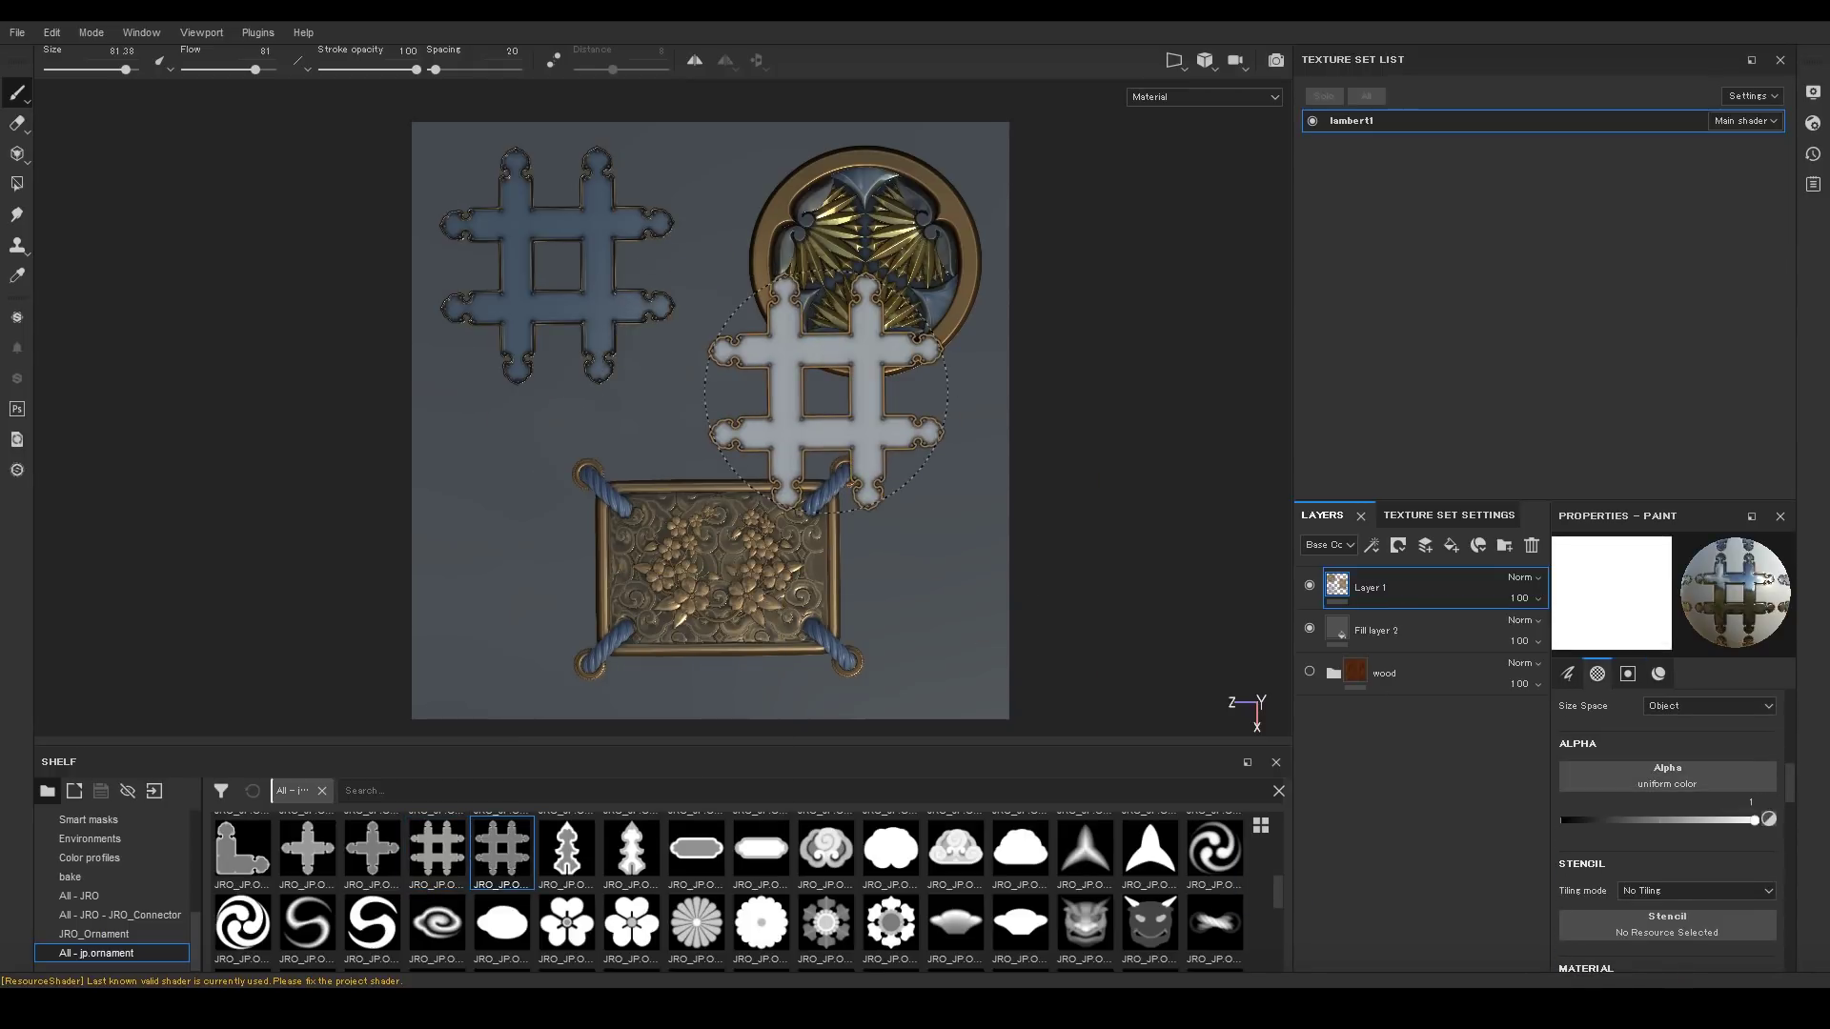
Replace the upper-left lattice stamp with a larger one made at brush size 100.
key(ctrl+z)
ctrl+right_drag(581, 280, 639, 280)
click(583, 290)
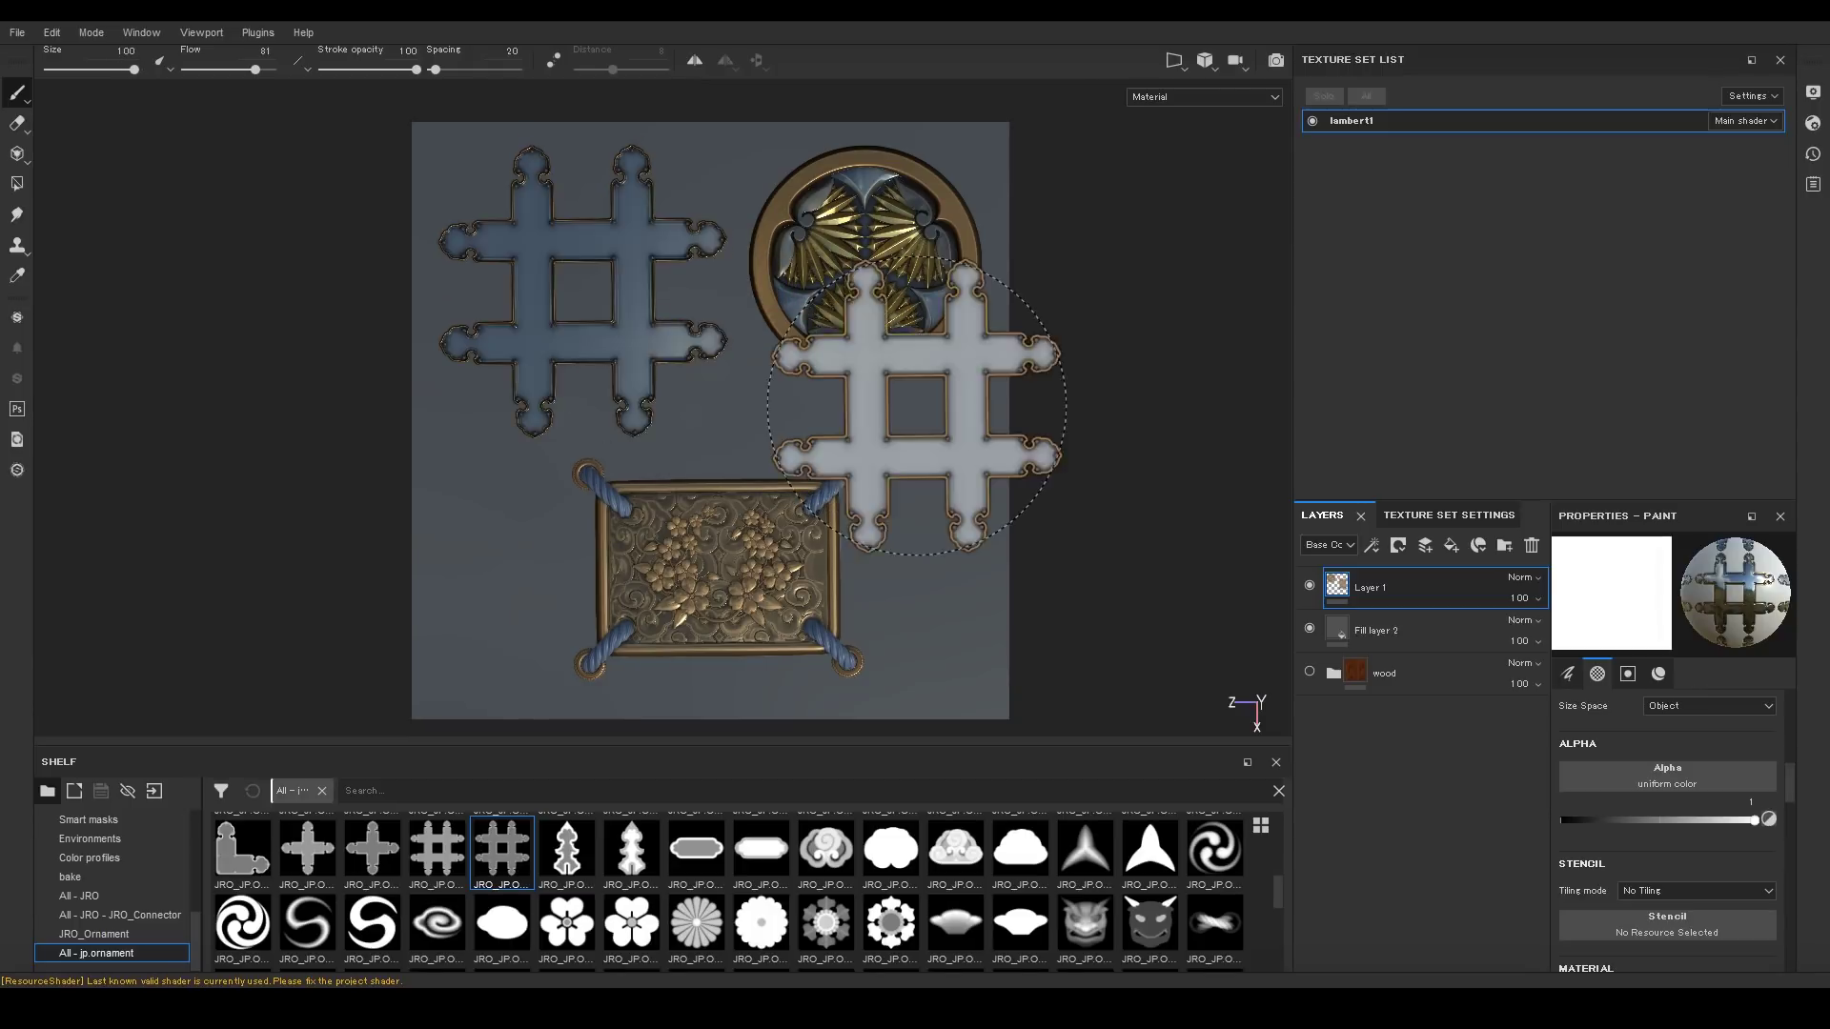
alt+right_drag(629, 367, 744, 391)
mouse_move(743, 391)
alt+mouse_down()
mouse_move(1012, 417)
mouse_move(845, 735)
mouse_move(969, 355)
mouse_move(1258, 273)
mouse_move(915, 368)
alt+mouse_up()
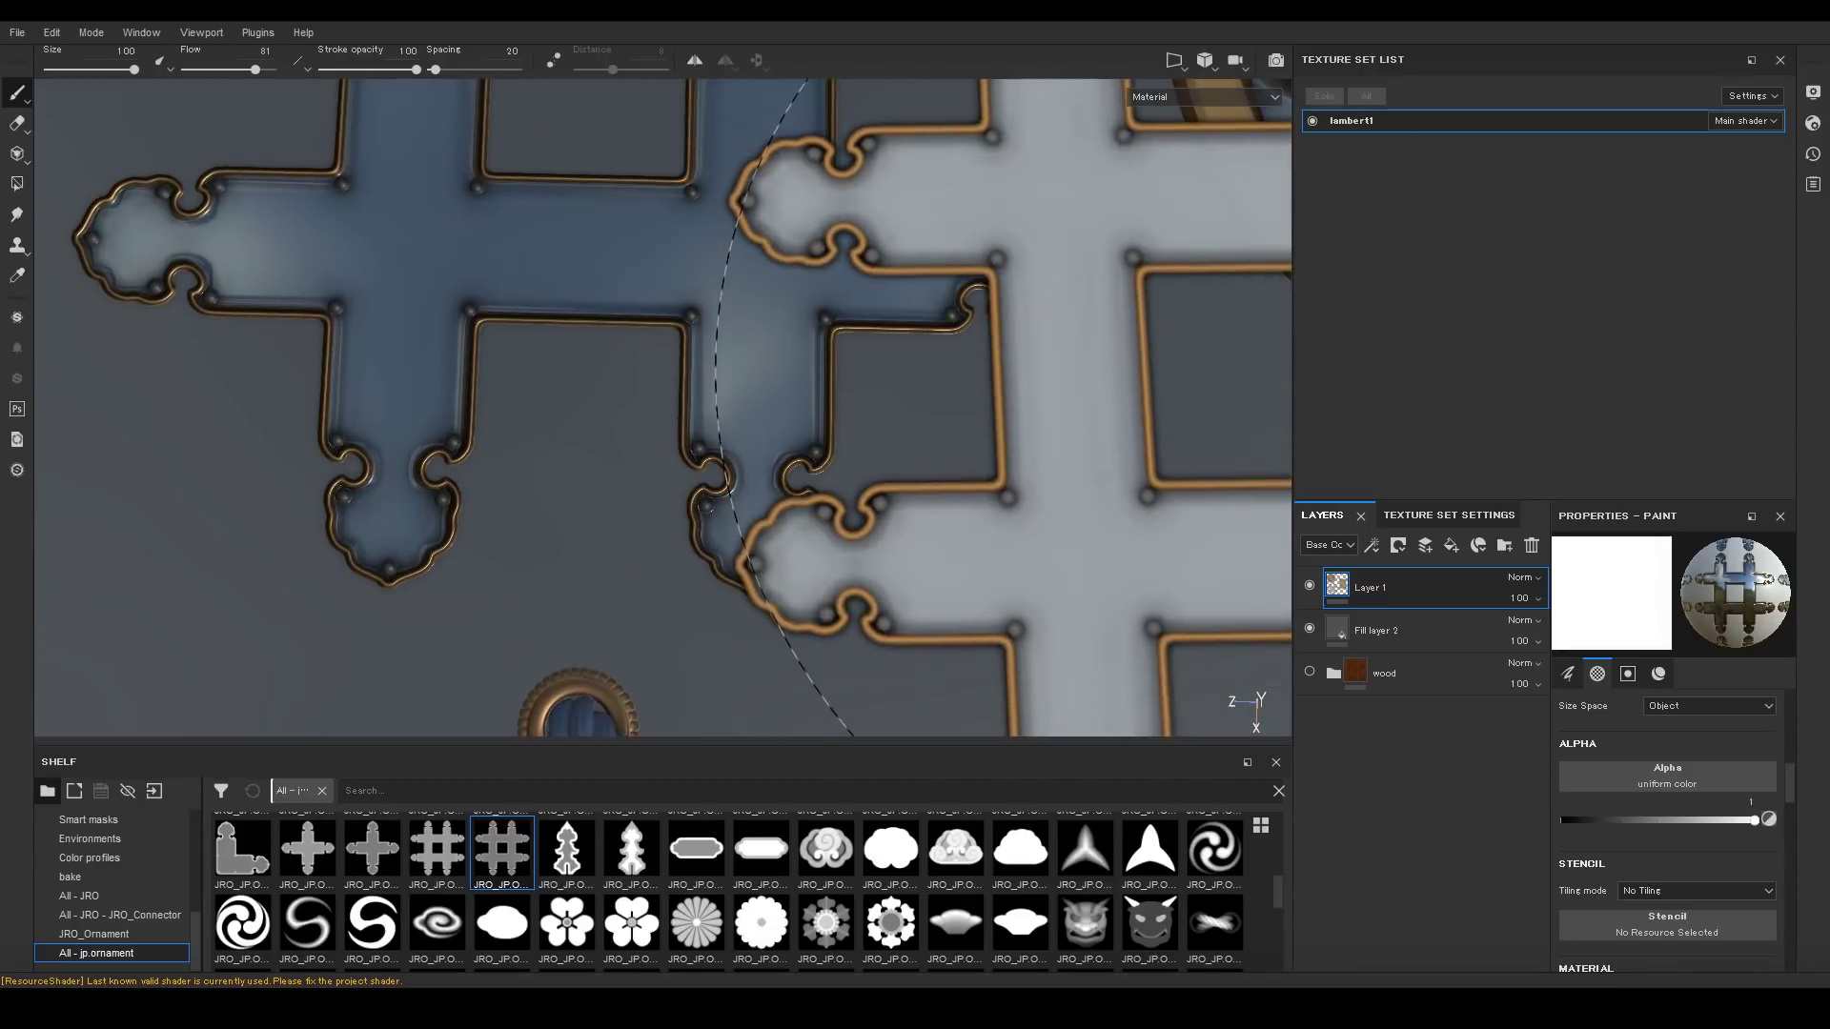
mouse_move(485, 866)
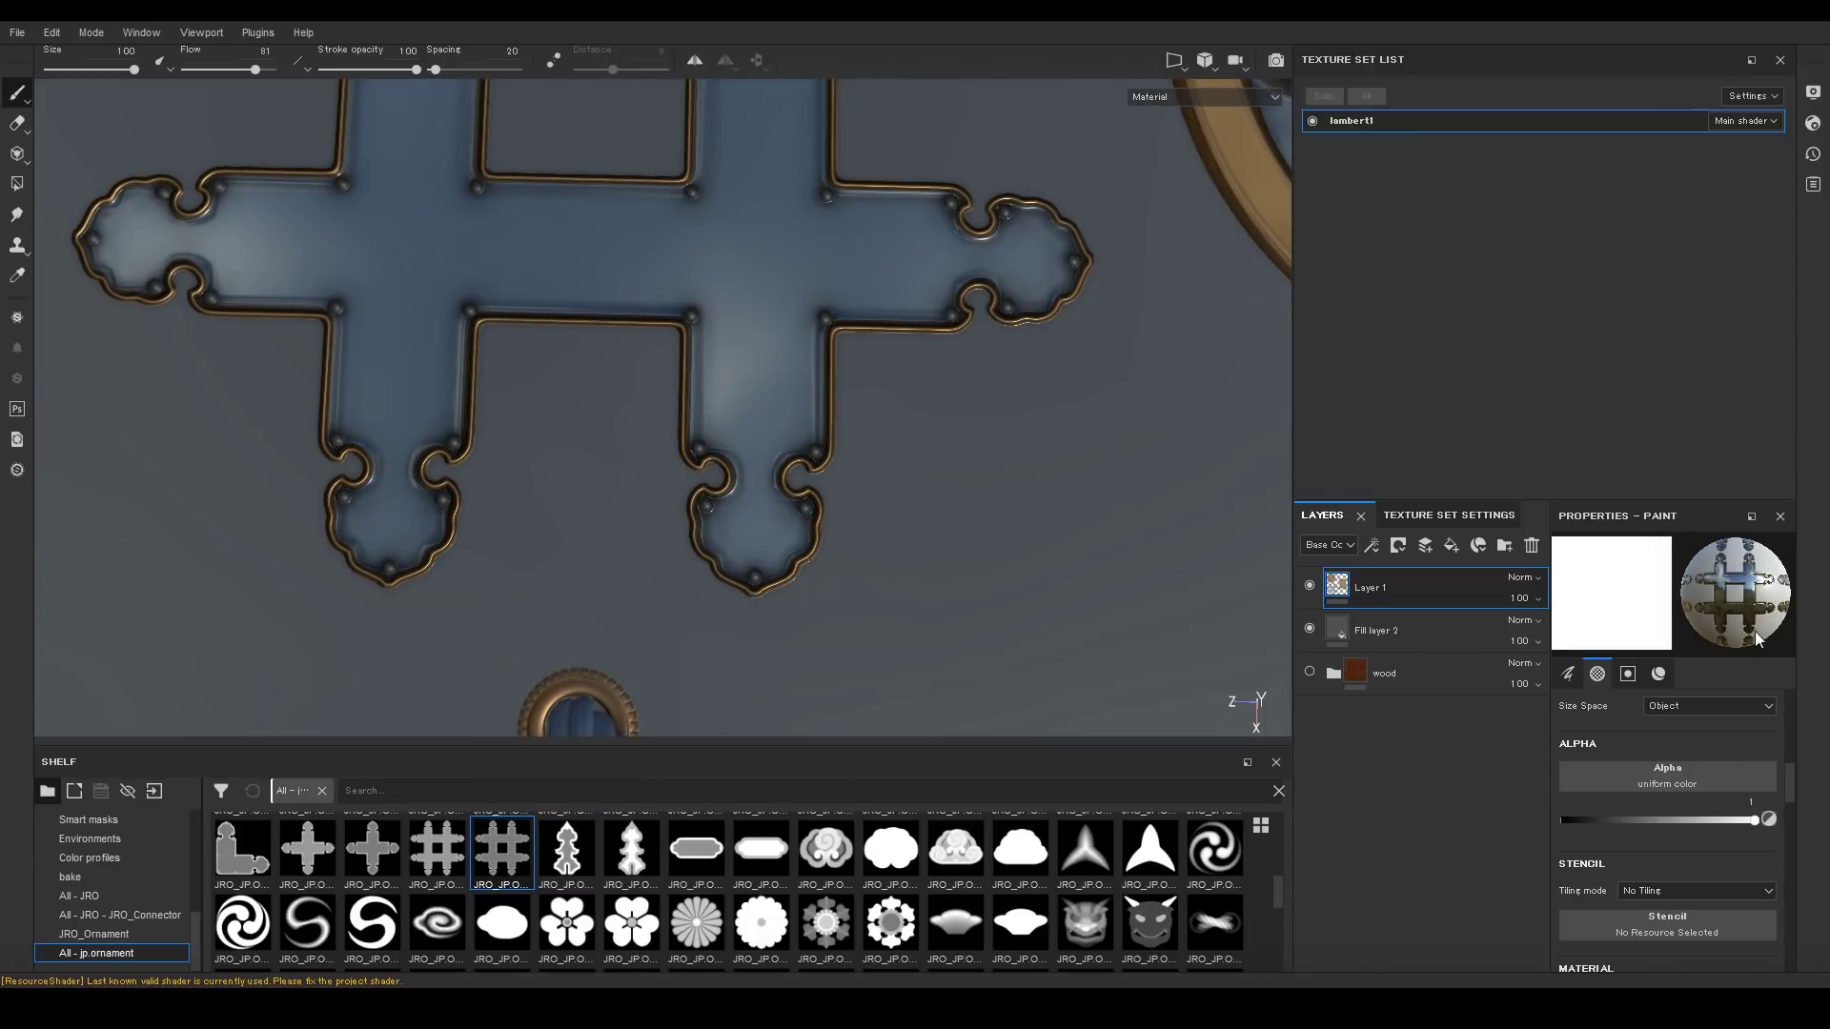
Set #2 Color to a dark gold and empty the paint layer of its stamped ornaments.
scroll(1721, 855, down, 5)
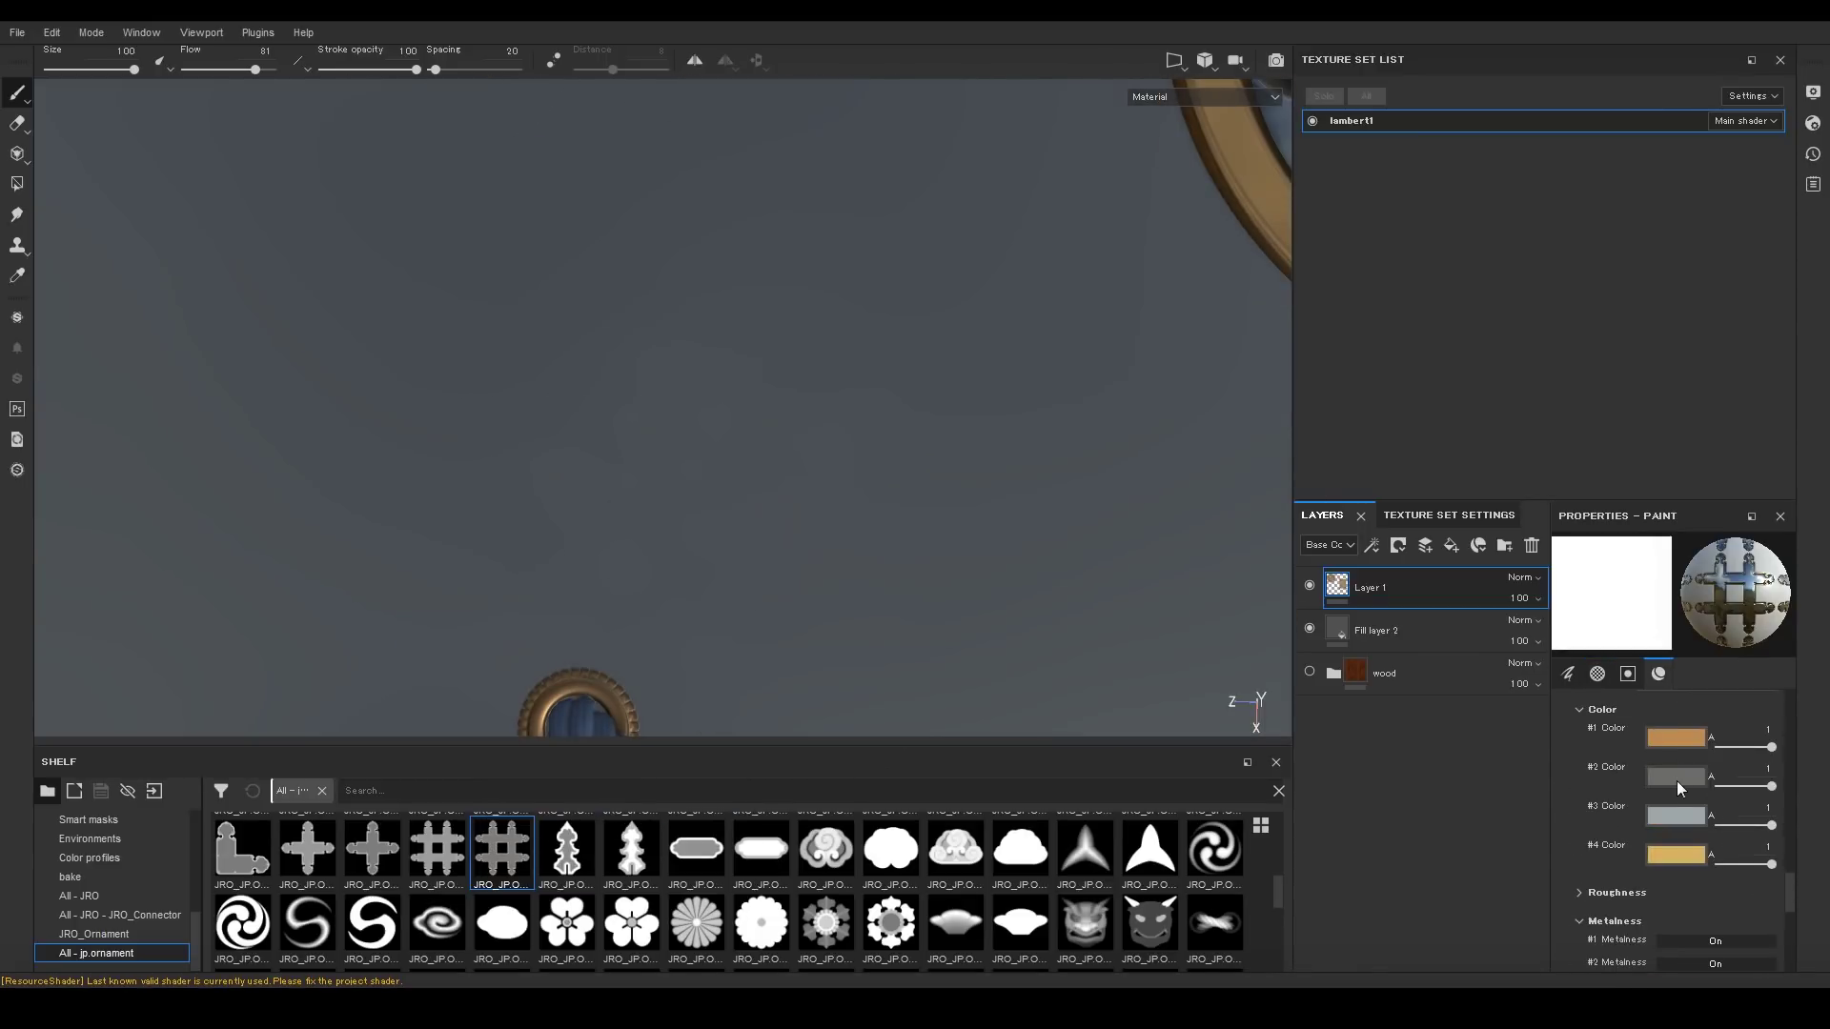
click(1677, 780)
click(1652, 870)
alt+right_drag(715, 471, 390, 128)
alt+middle_drag(391, 128, 435, 305)
click(620, 425)
alt+drag(794, 387, 723, 490)
alt+right_drag(724, 490, 527, 245)
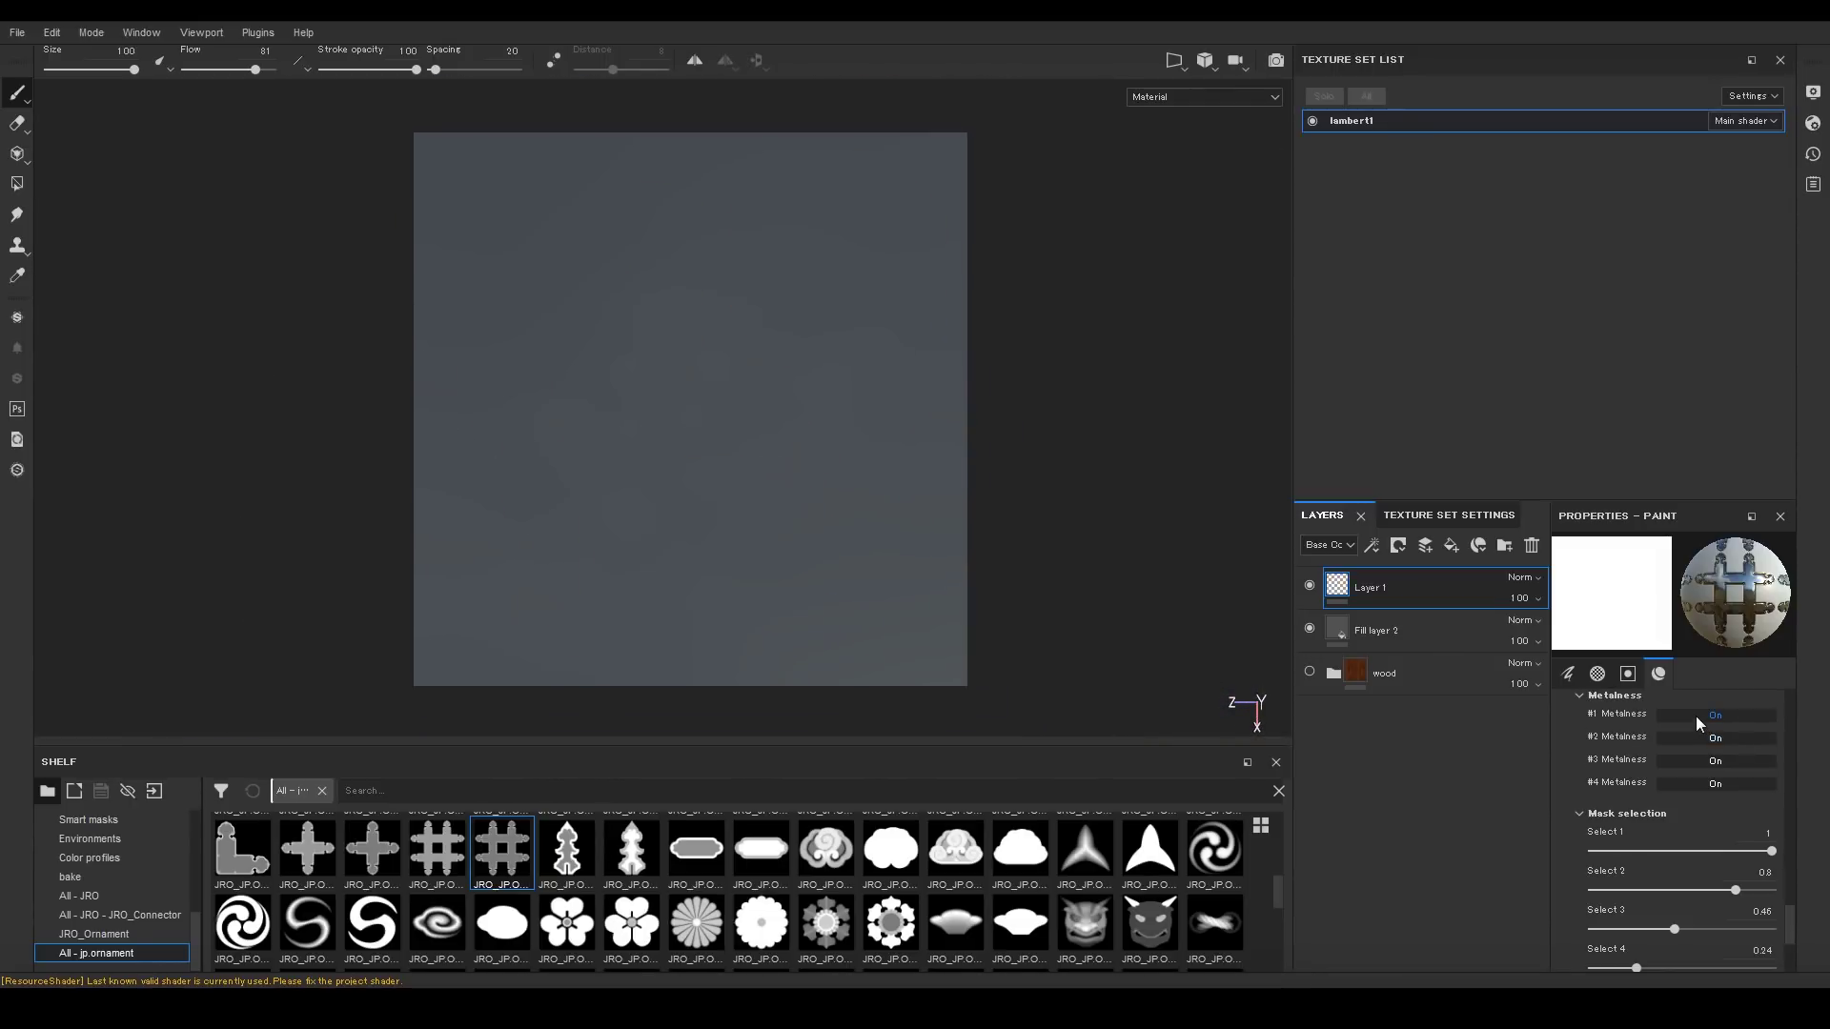
Turn metalness off for all four materials and set roughness #1 to #4 to 1.
click(1695, 716)
click(1718, 759)
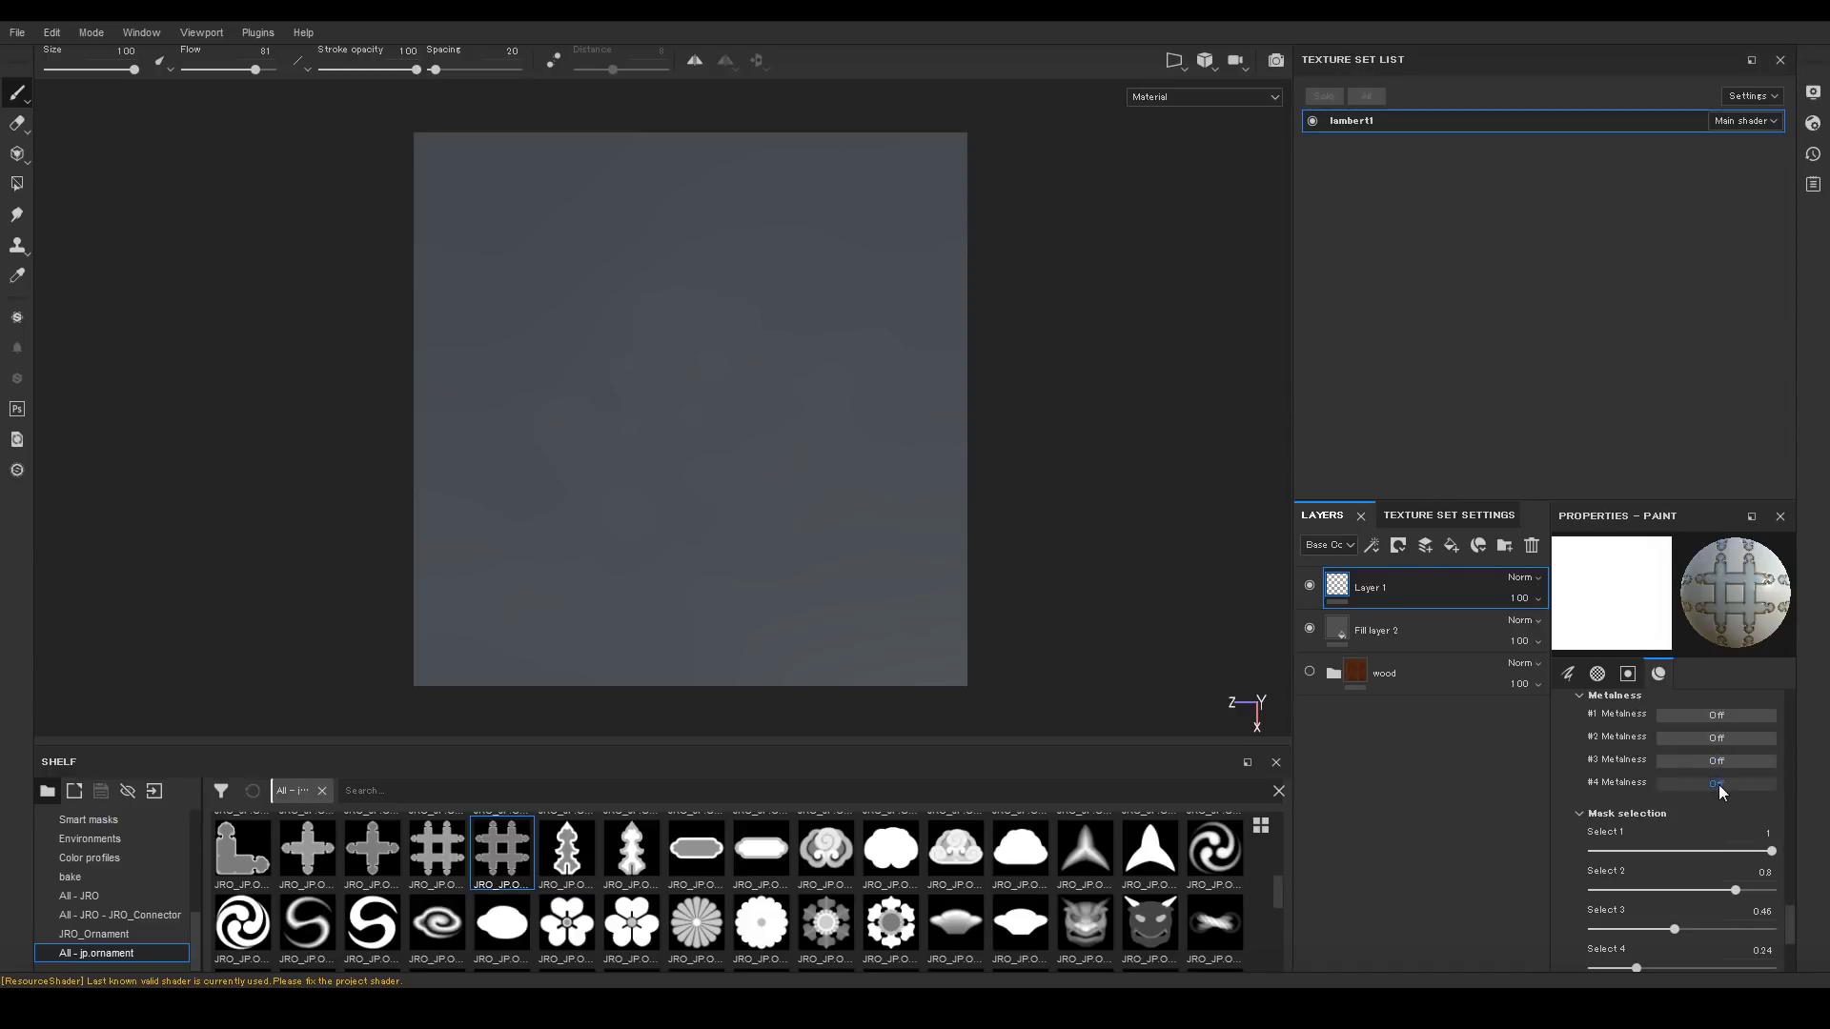
scroll(1790, 898, up, 4)
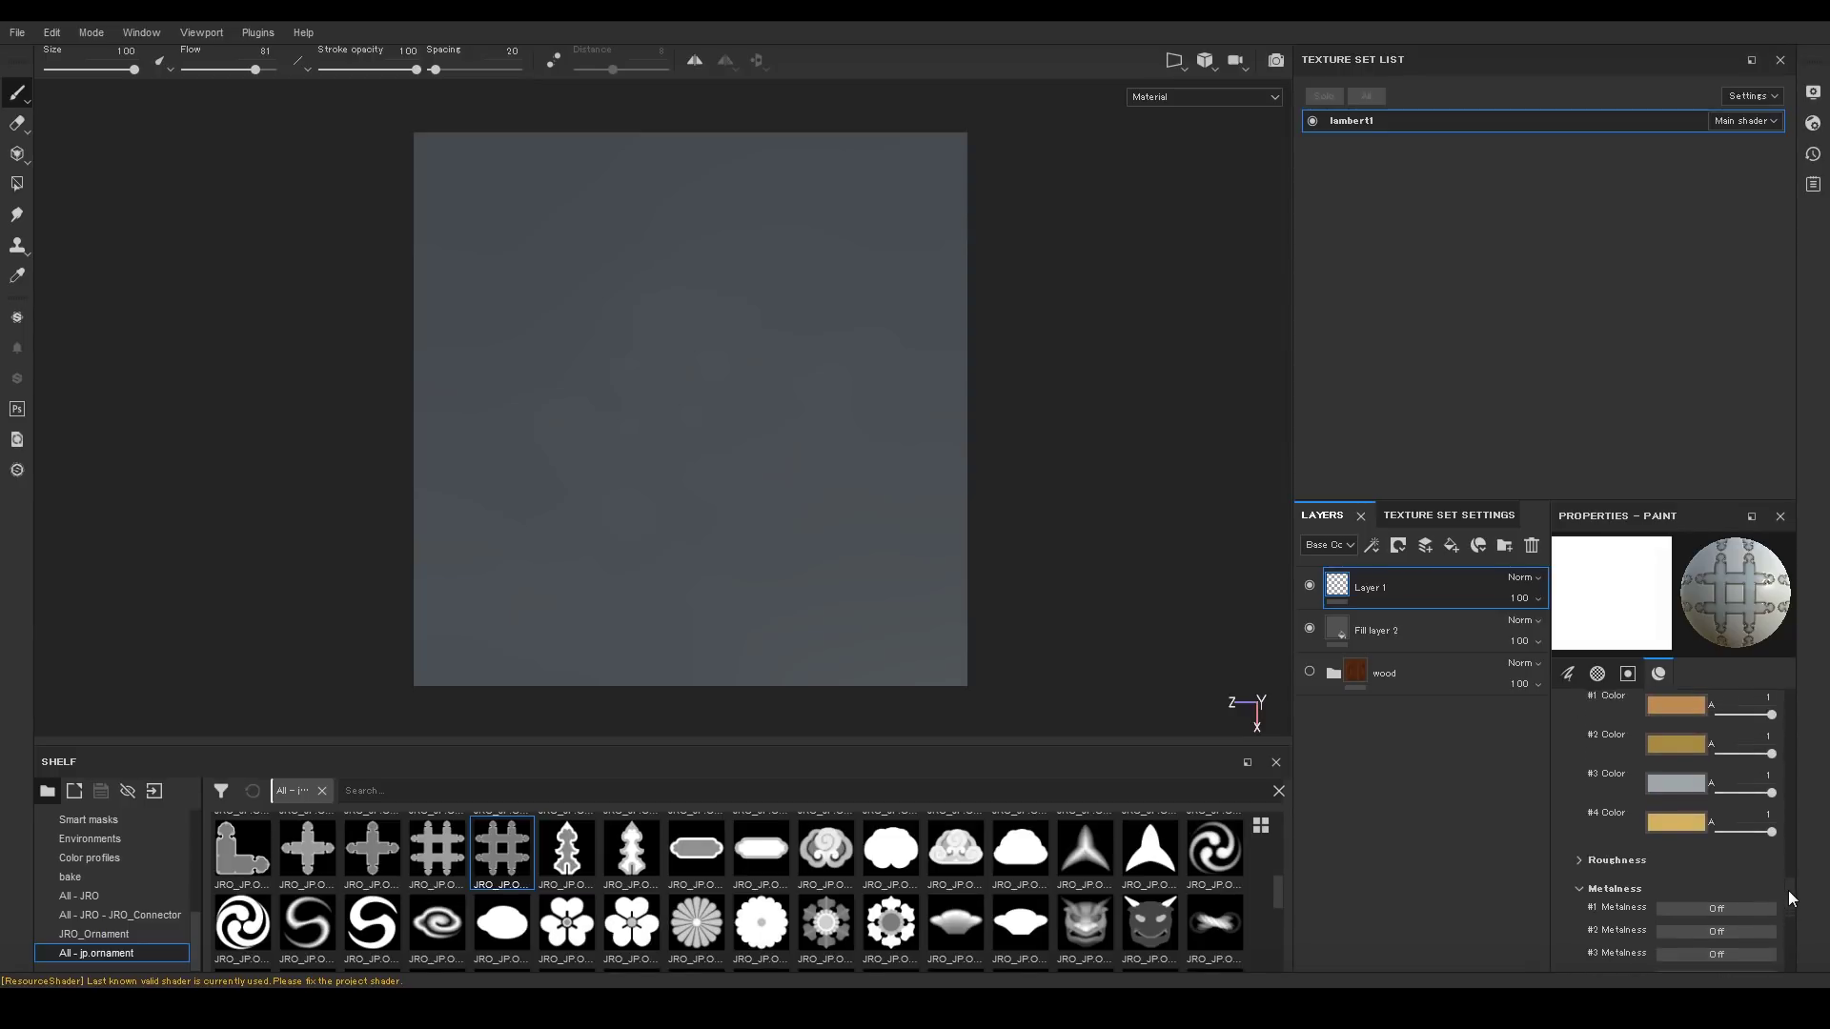
click(1580, 859)
scroll(1681, 861, down, 3)
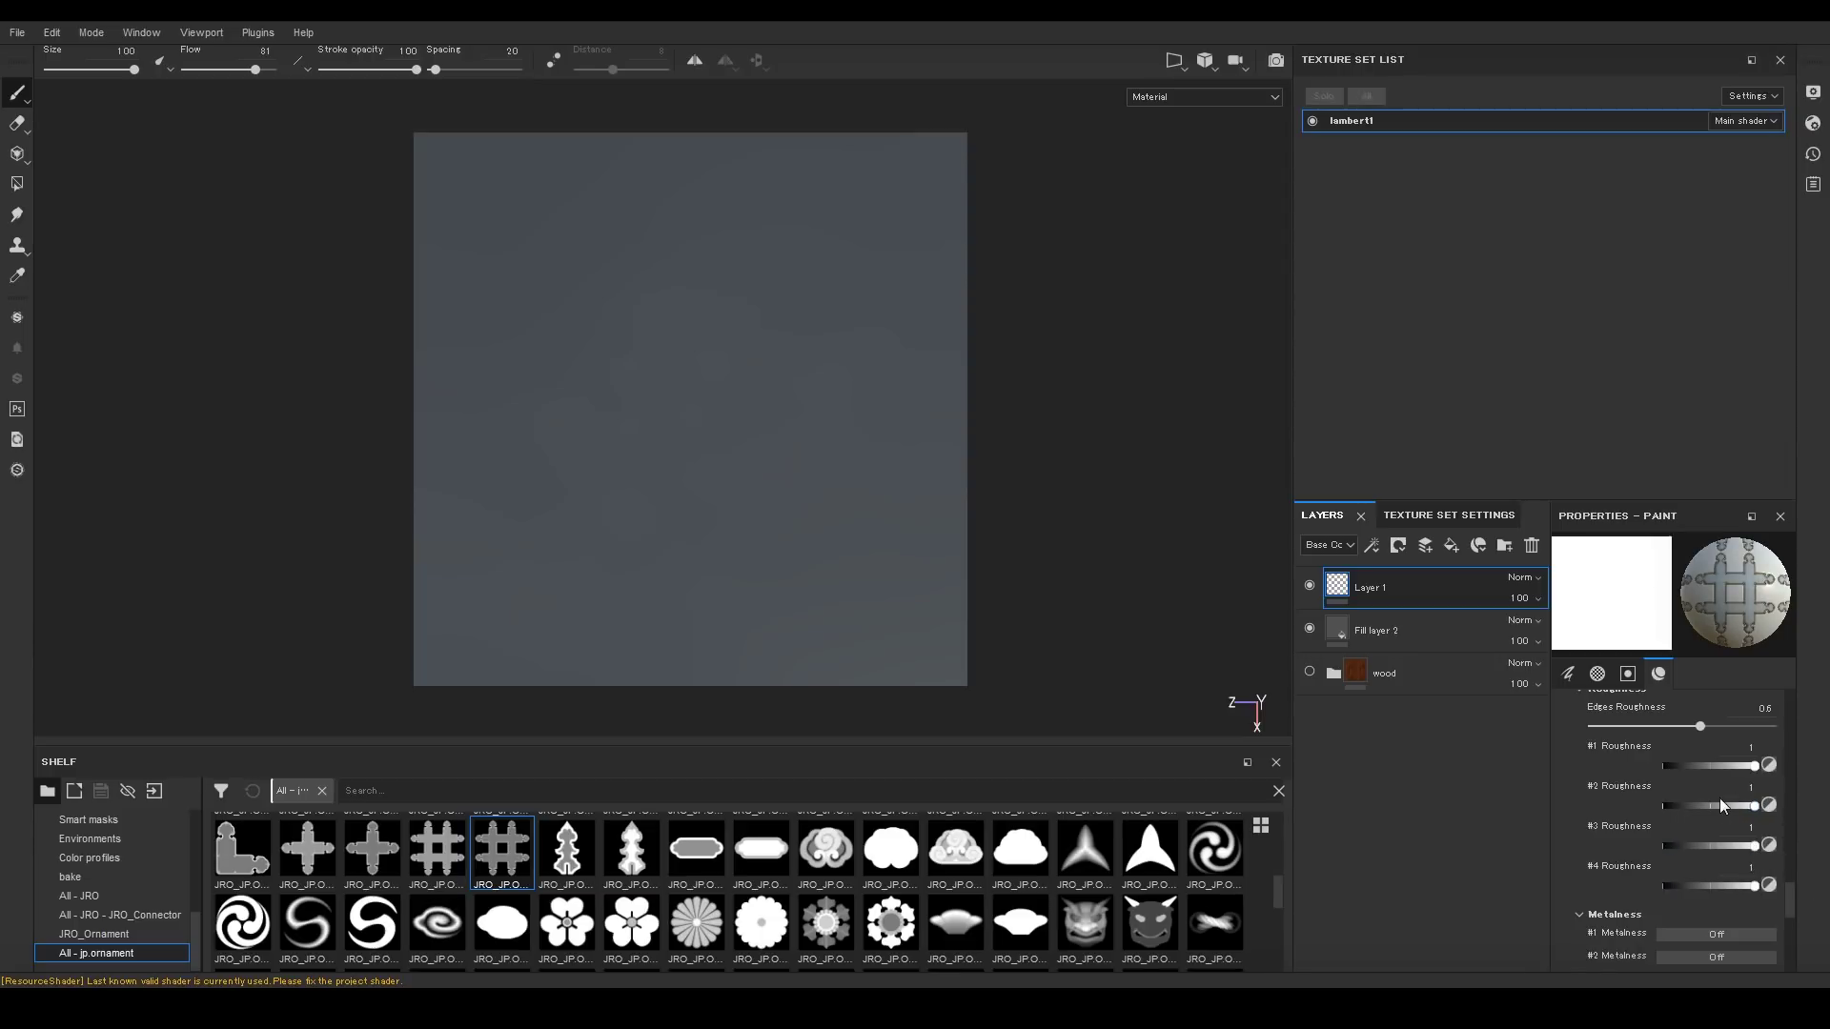
scroll(1725, 805, up, 3)
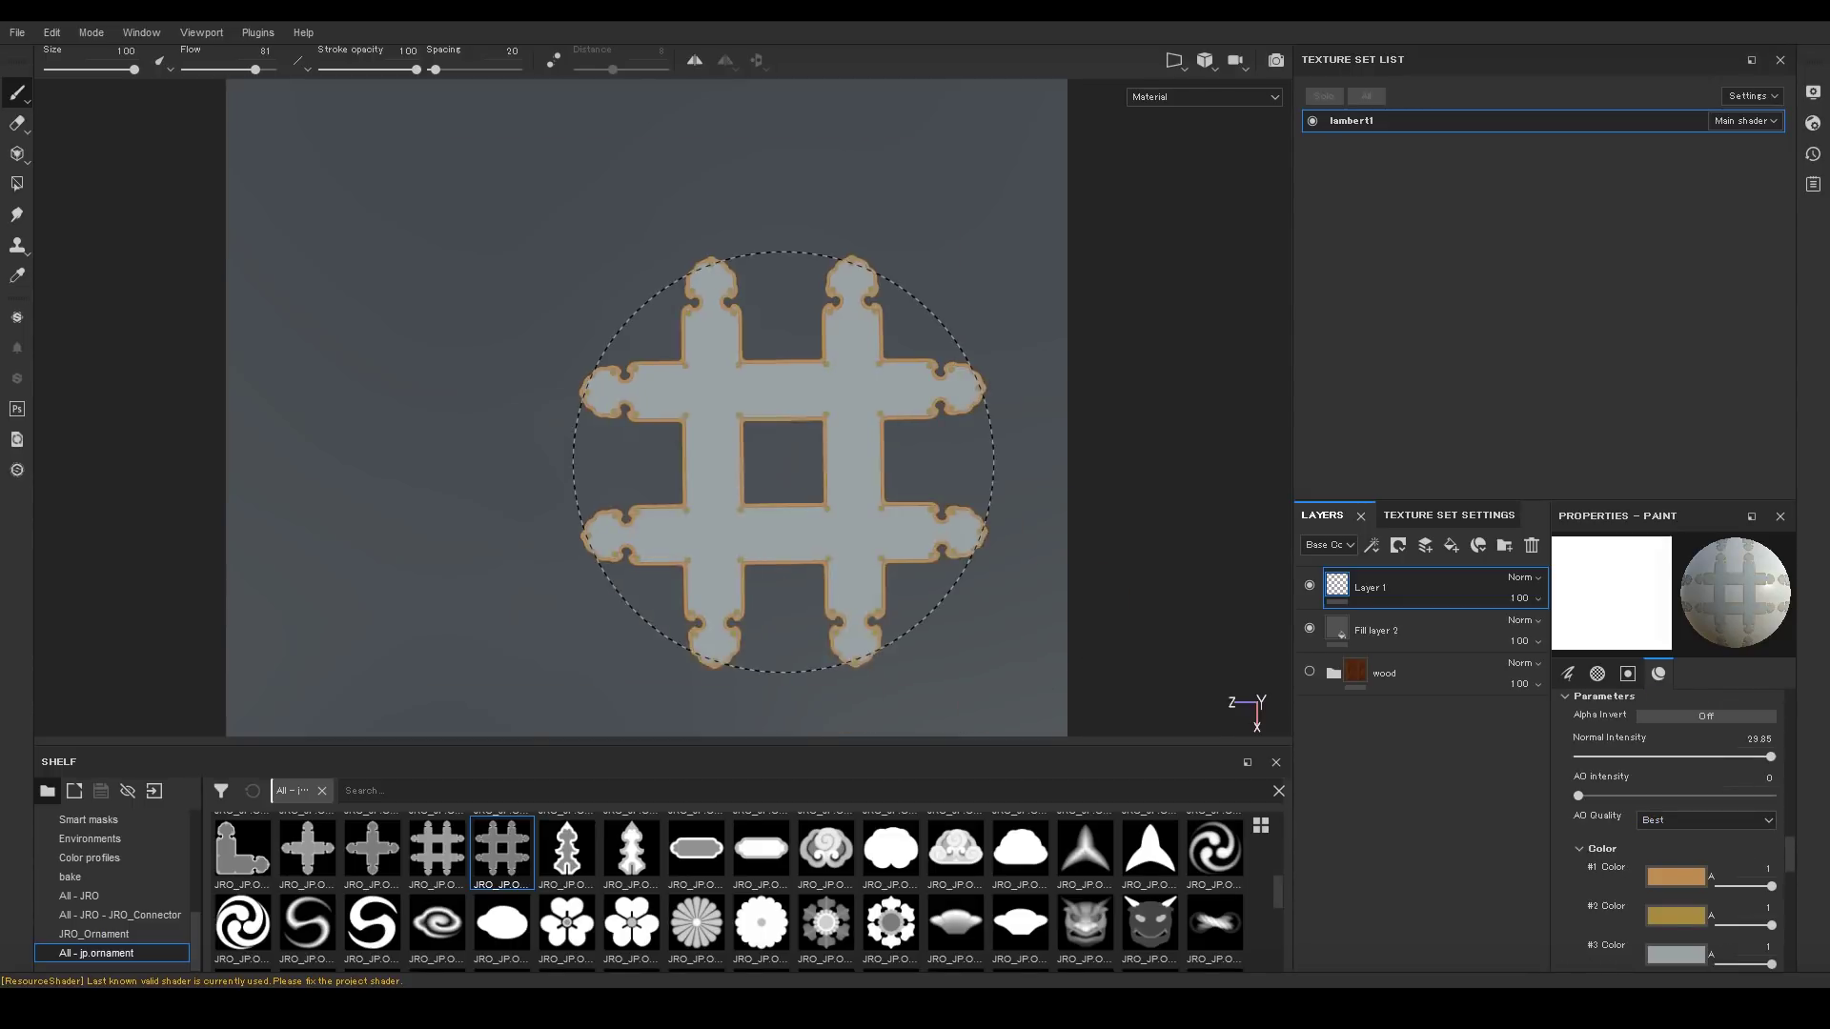
Stamp the non-metallic lattice near the plane's centre and check it in the Base Color view before returning to Material view.
click(681, 407)
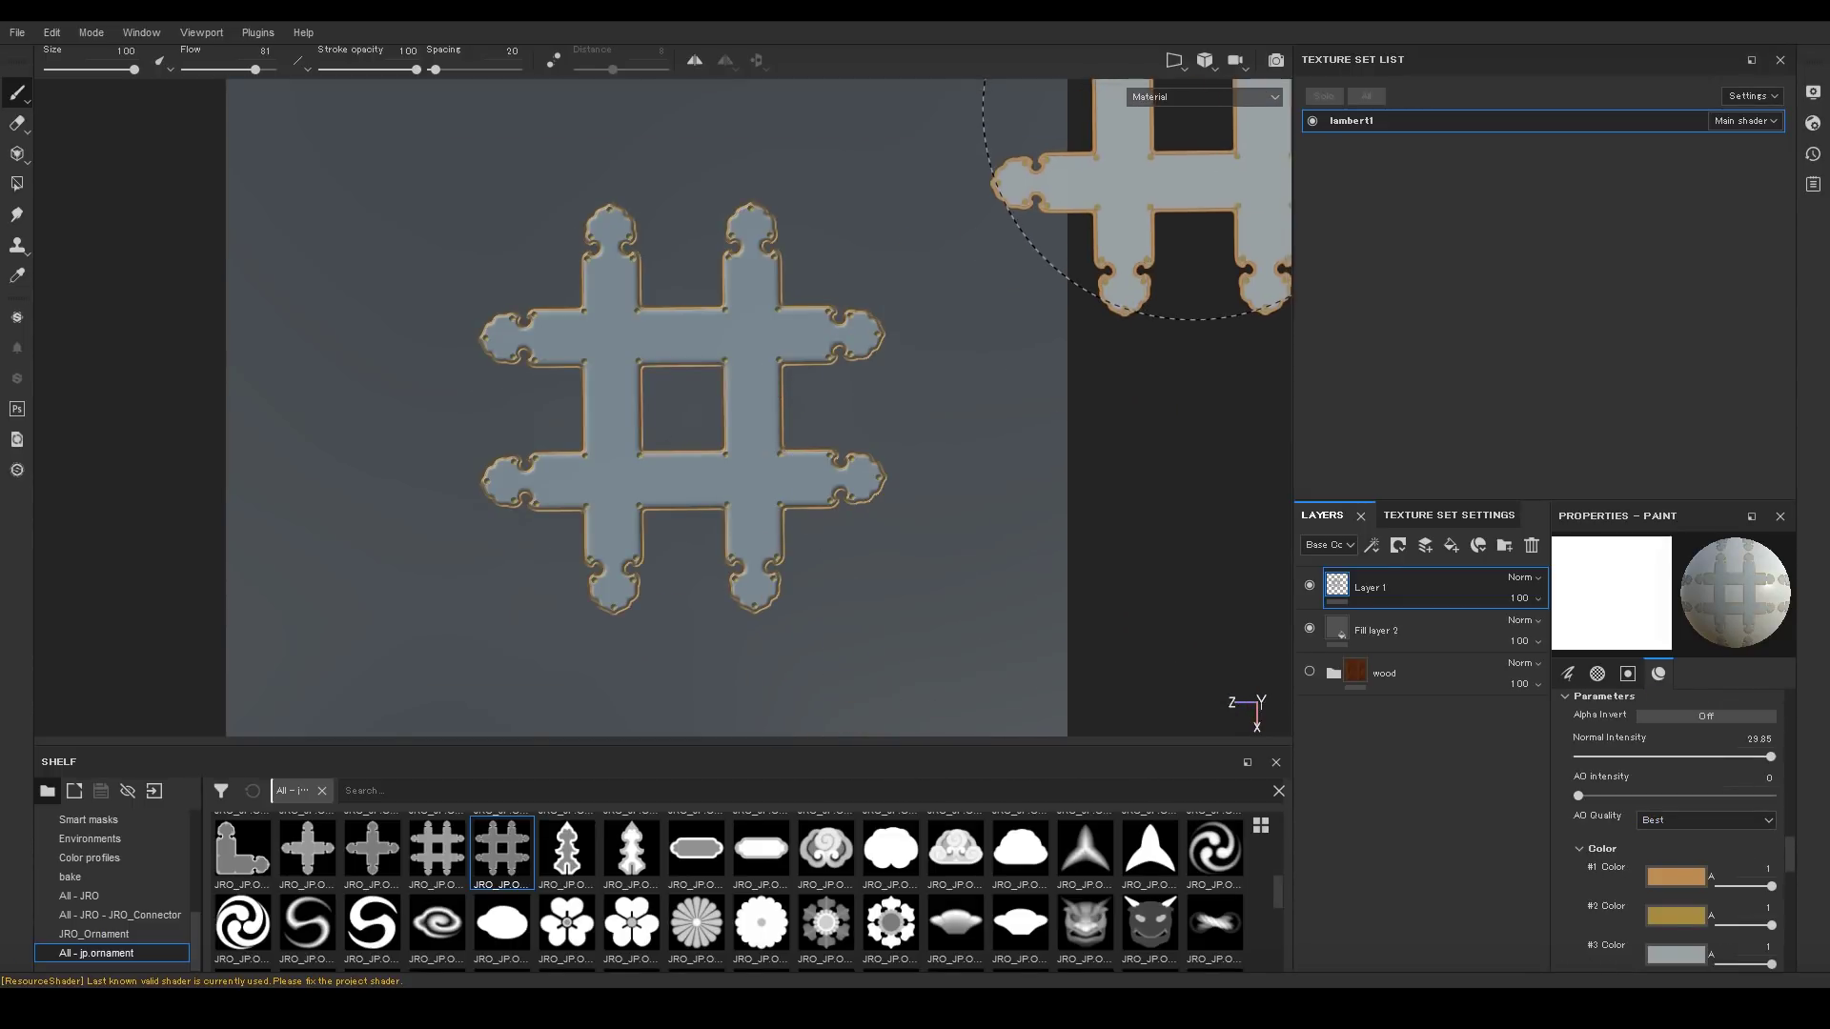
key(c)
mouse_move(615, 193)
alt+right_down()
mouse_move(1021, 981)
mouse_move(615, 210)
alt+right_up()
alt+middle_drag(614, 210, 615, 159)
key(m)
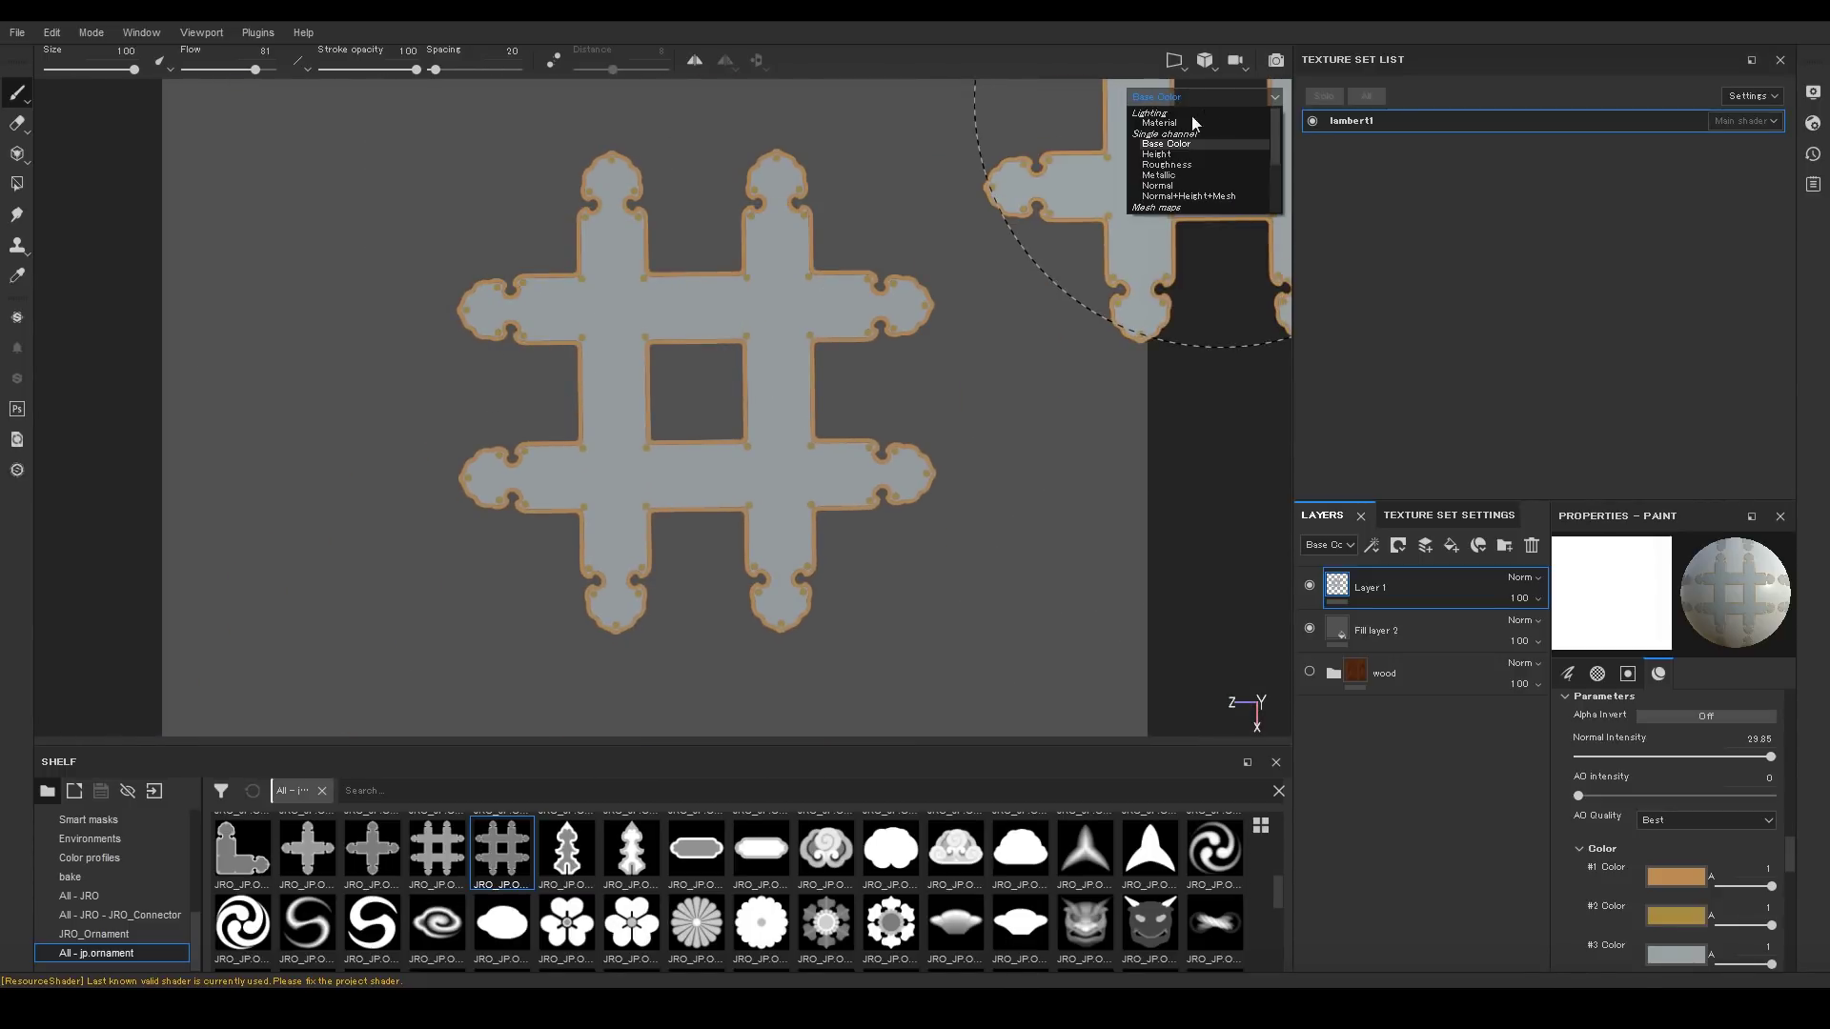
Set #1 Color, which fills the lattice's outline, to green.
mouse_move(529, 850)
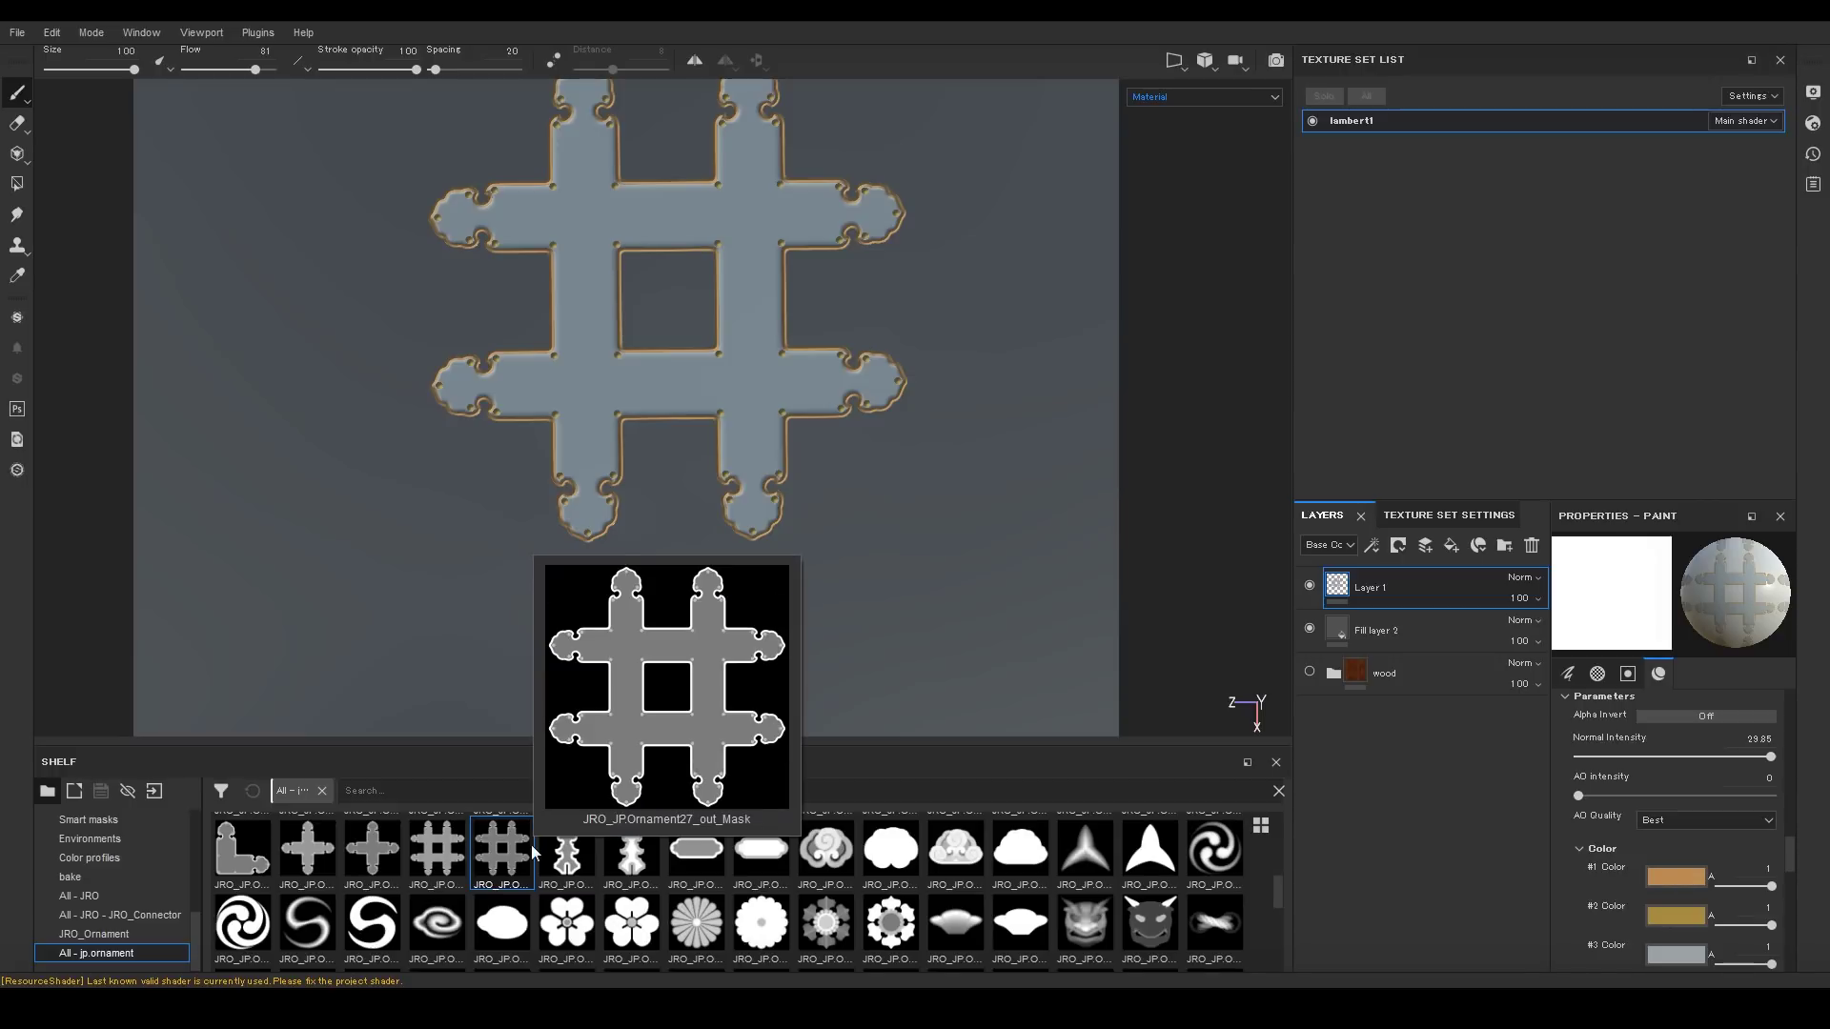
click(1673, 877)
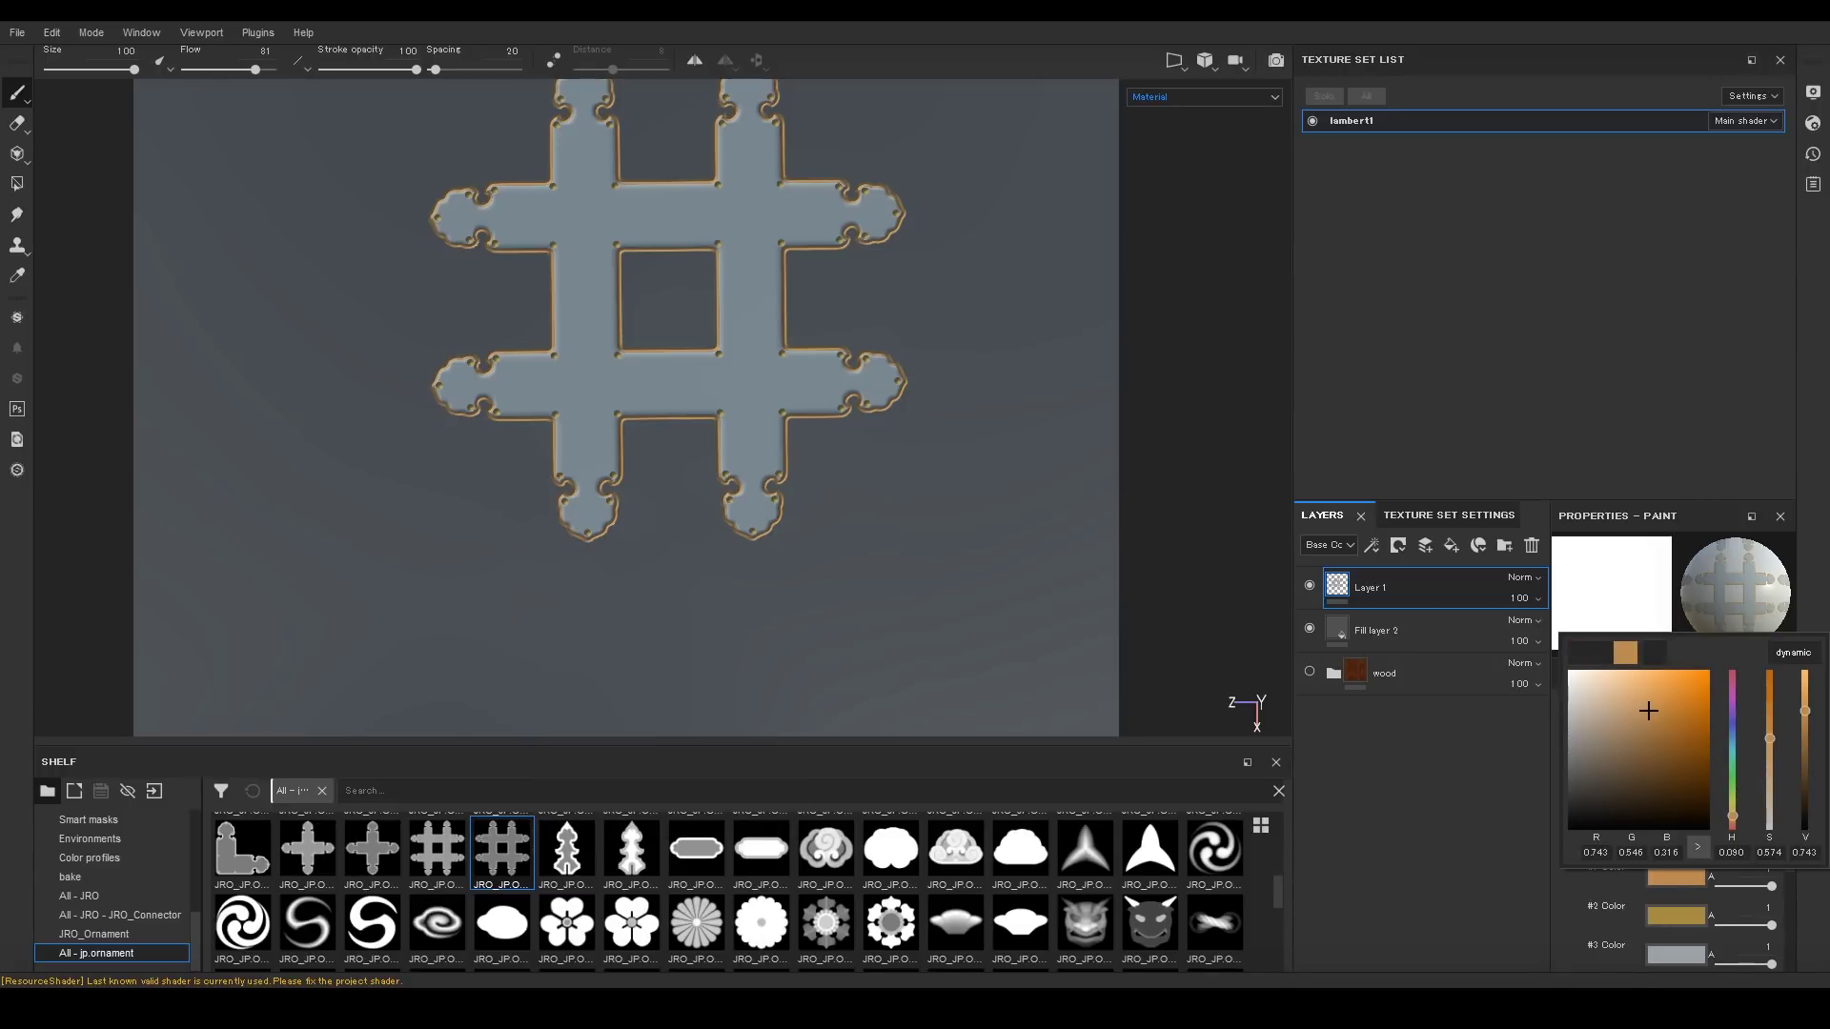
drag(1655, 653, 229, 684)
drag(488, 713, 1590, 653)
click(1553, 891)
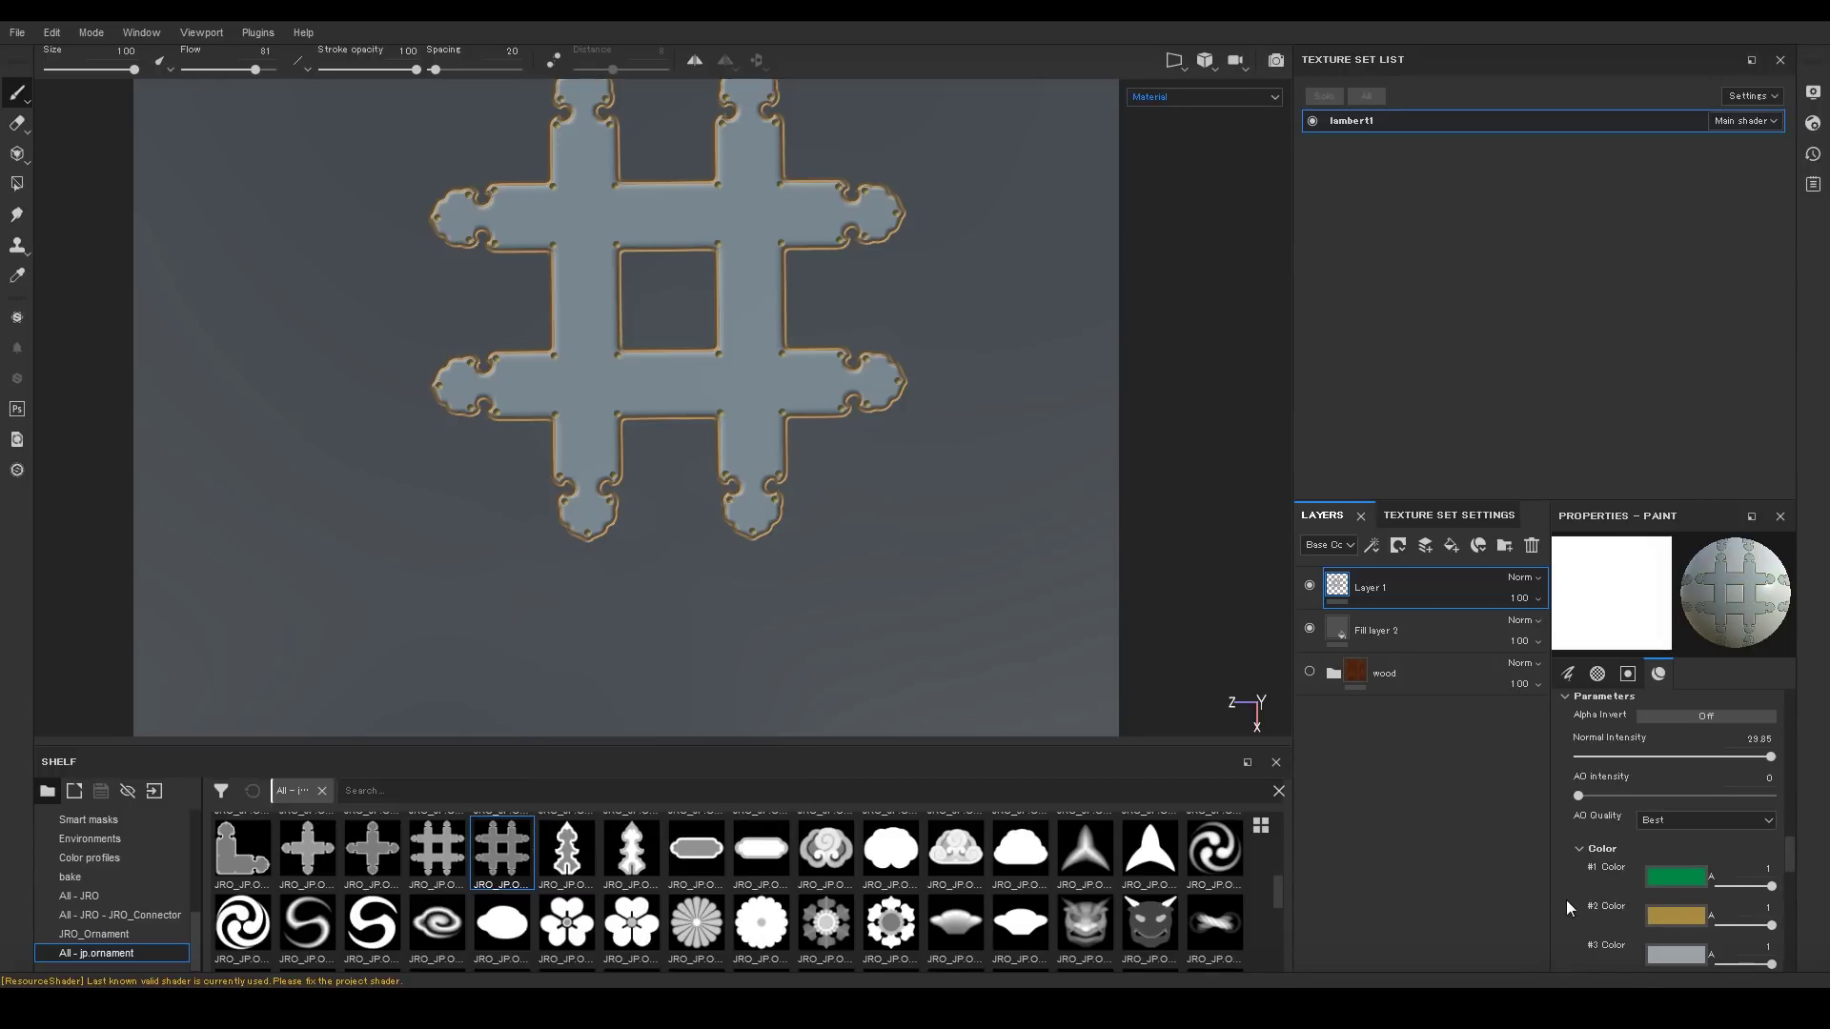
Set #3 Color to blue and #2 Color to red for the remaining lattice zones.
mouse_move(475, 849)
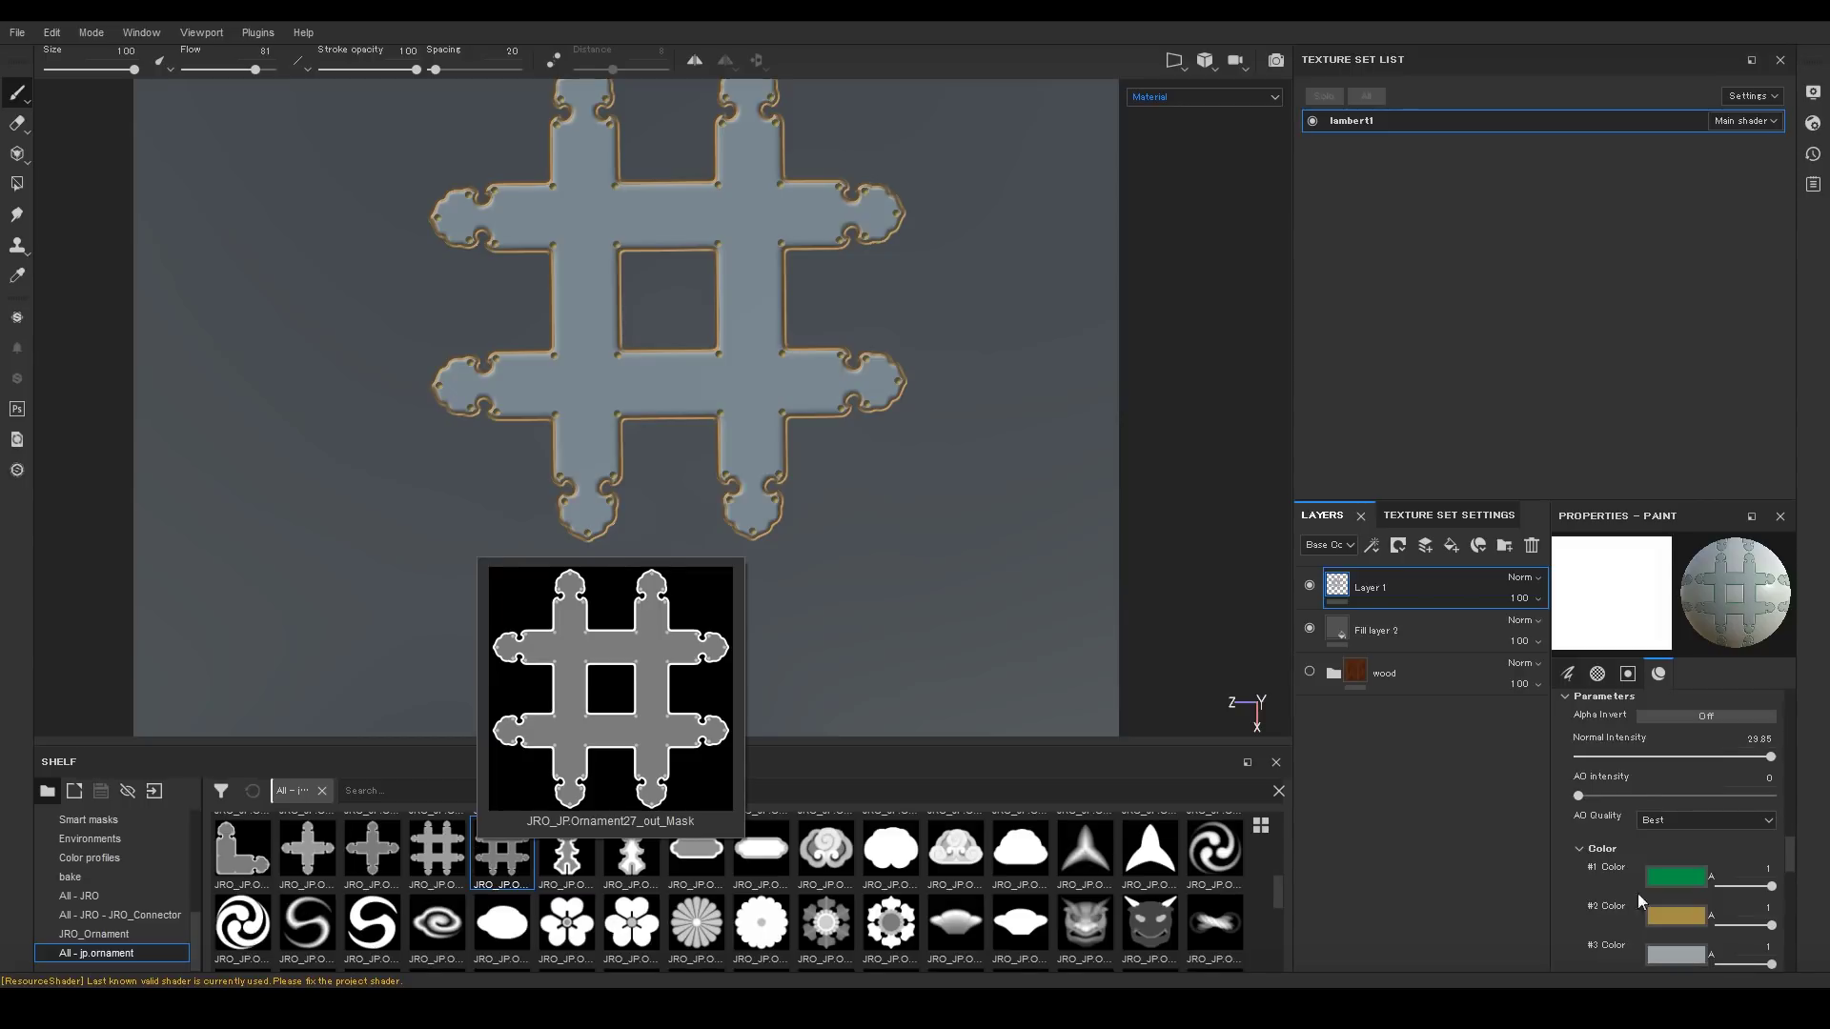
scroll(1638, 900, down, 1)
click(1668, 902)
drag(1655, 680, 893, 752)
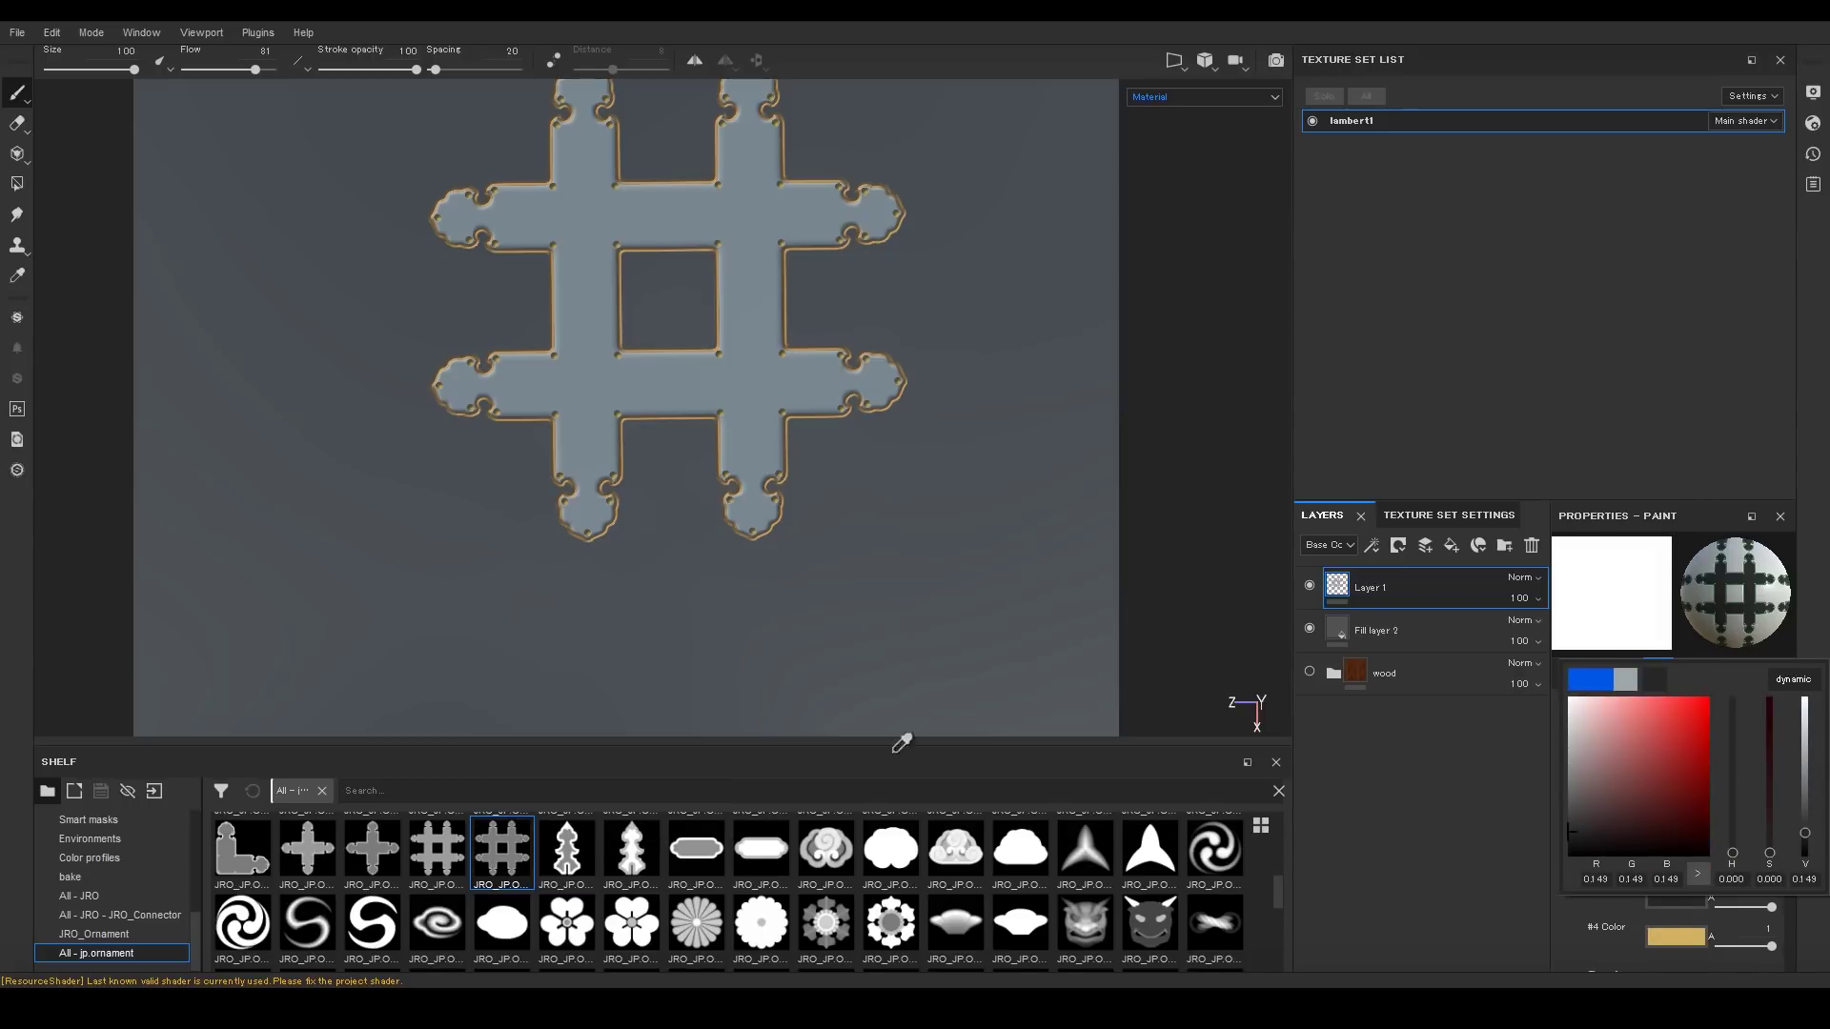
click(1822, 946)
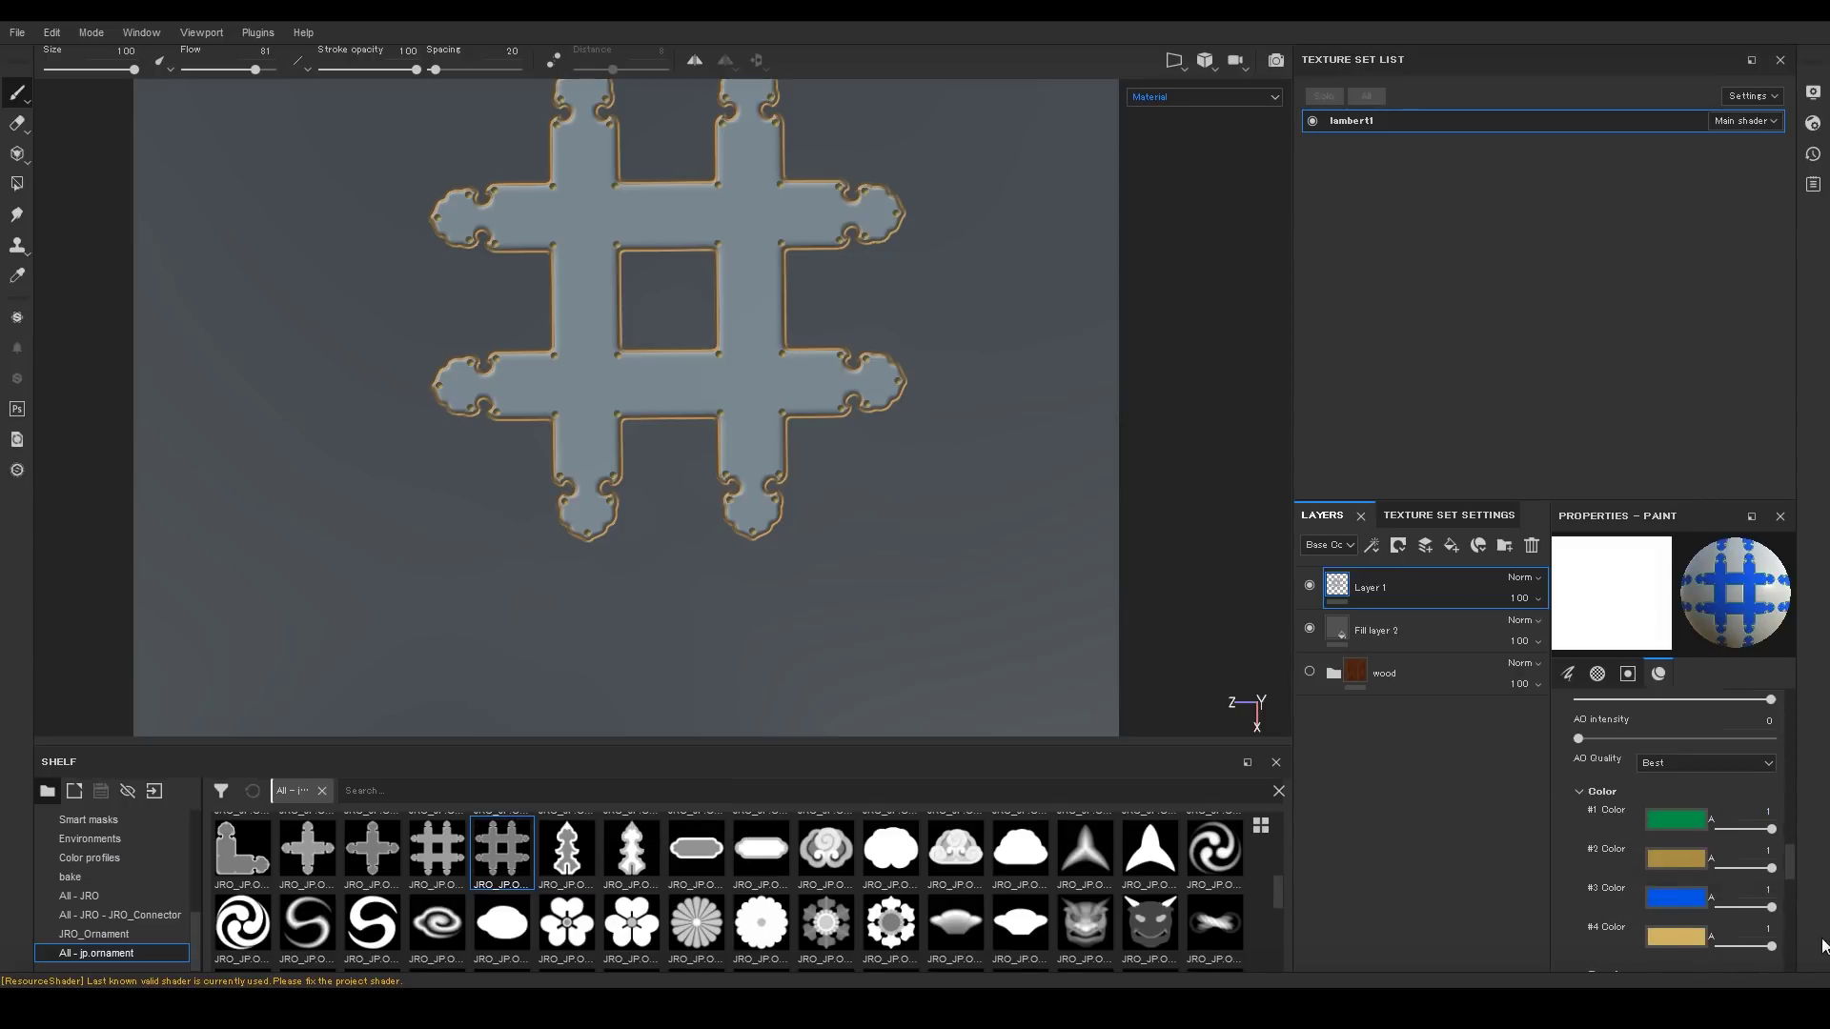
click(1668, 861)
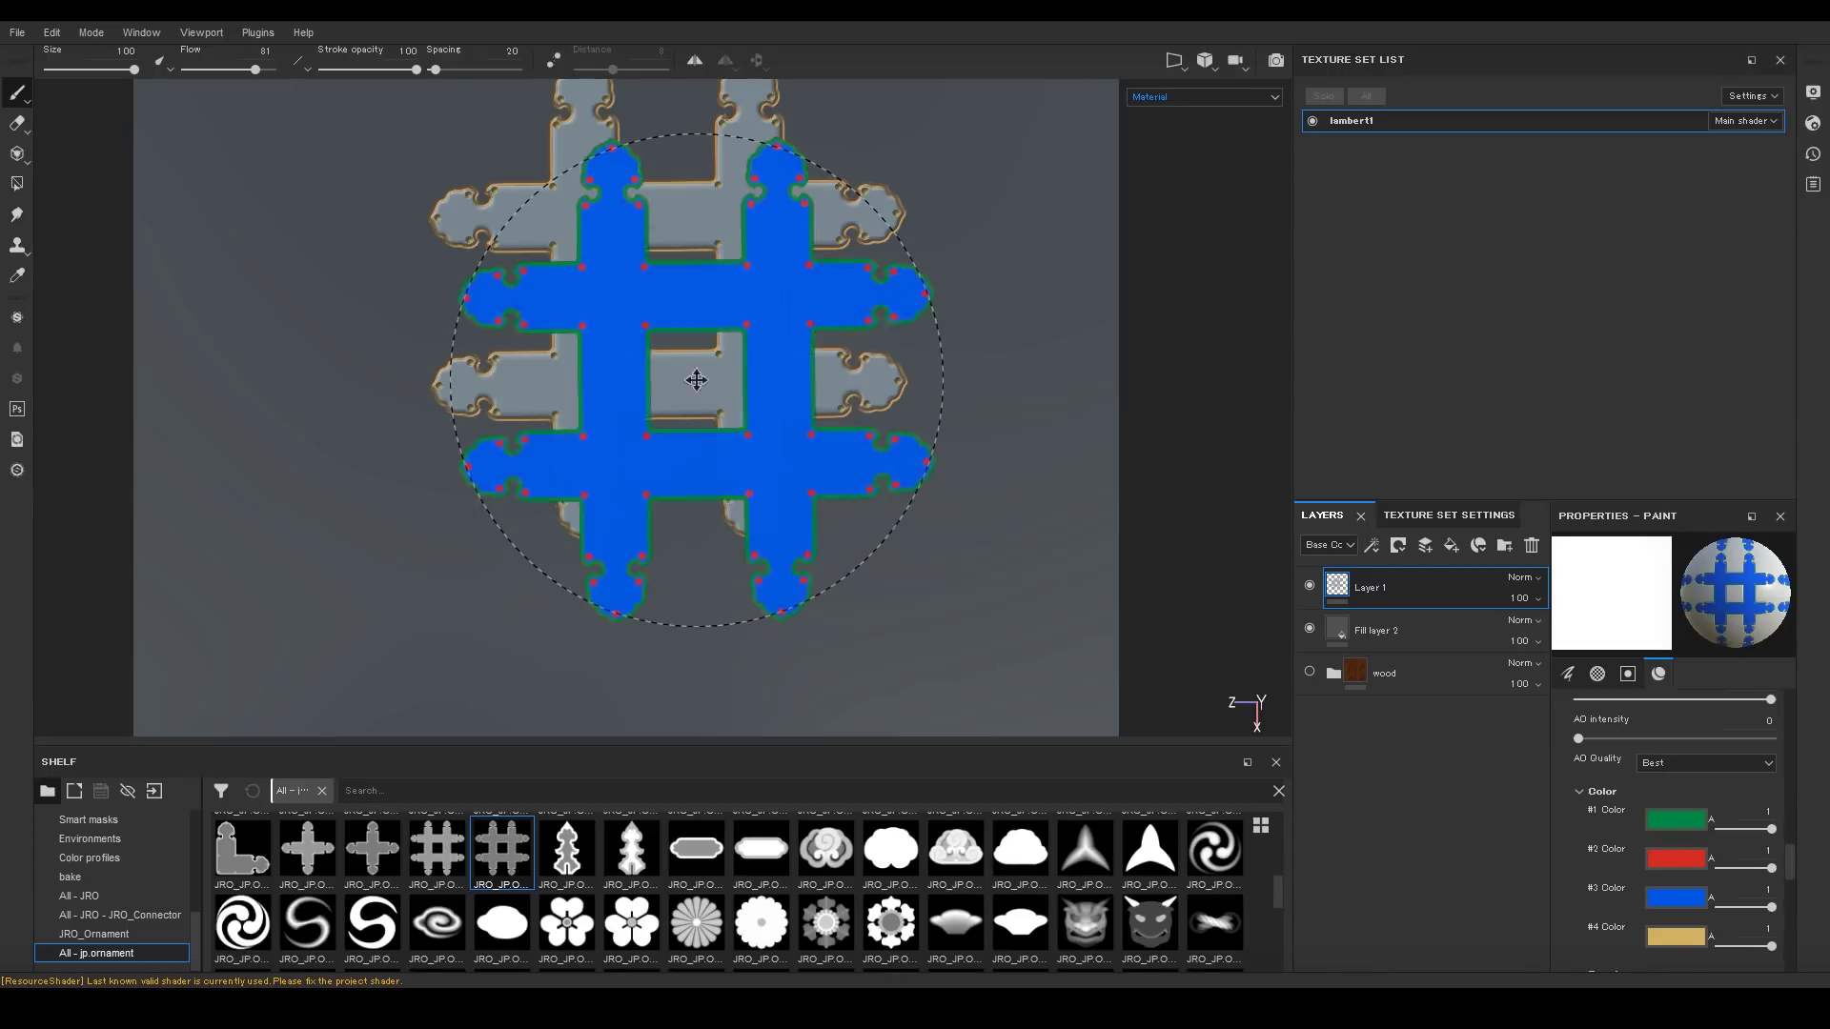
Undo the grey lattice stamp and stamp the green, red and blue lattice near the plane's centre instead.
key(ctrl+z)
click(628, 405)
alt+right_drag(615, 389, 791, 562)
alt+right_drag(498, 495, 400, 367)
Examine the lattice's separate colour zones up close in the Base Color channel view.
click(1240, 97)
click(1167, 144)
key(c)
key(c)
key(c)
key(c)
key(c)
key(c)
alt+right_drag(1084, 429, 1188, 742)
scroll(796, 415, down, 2)
alt+middle_drag(796, 415, 1044, 571)
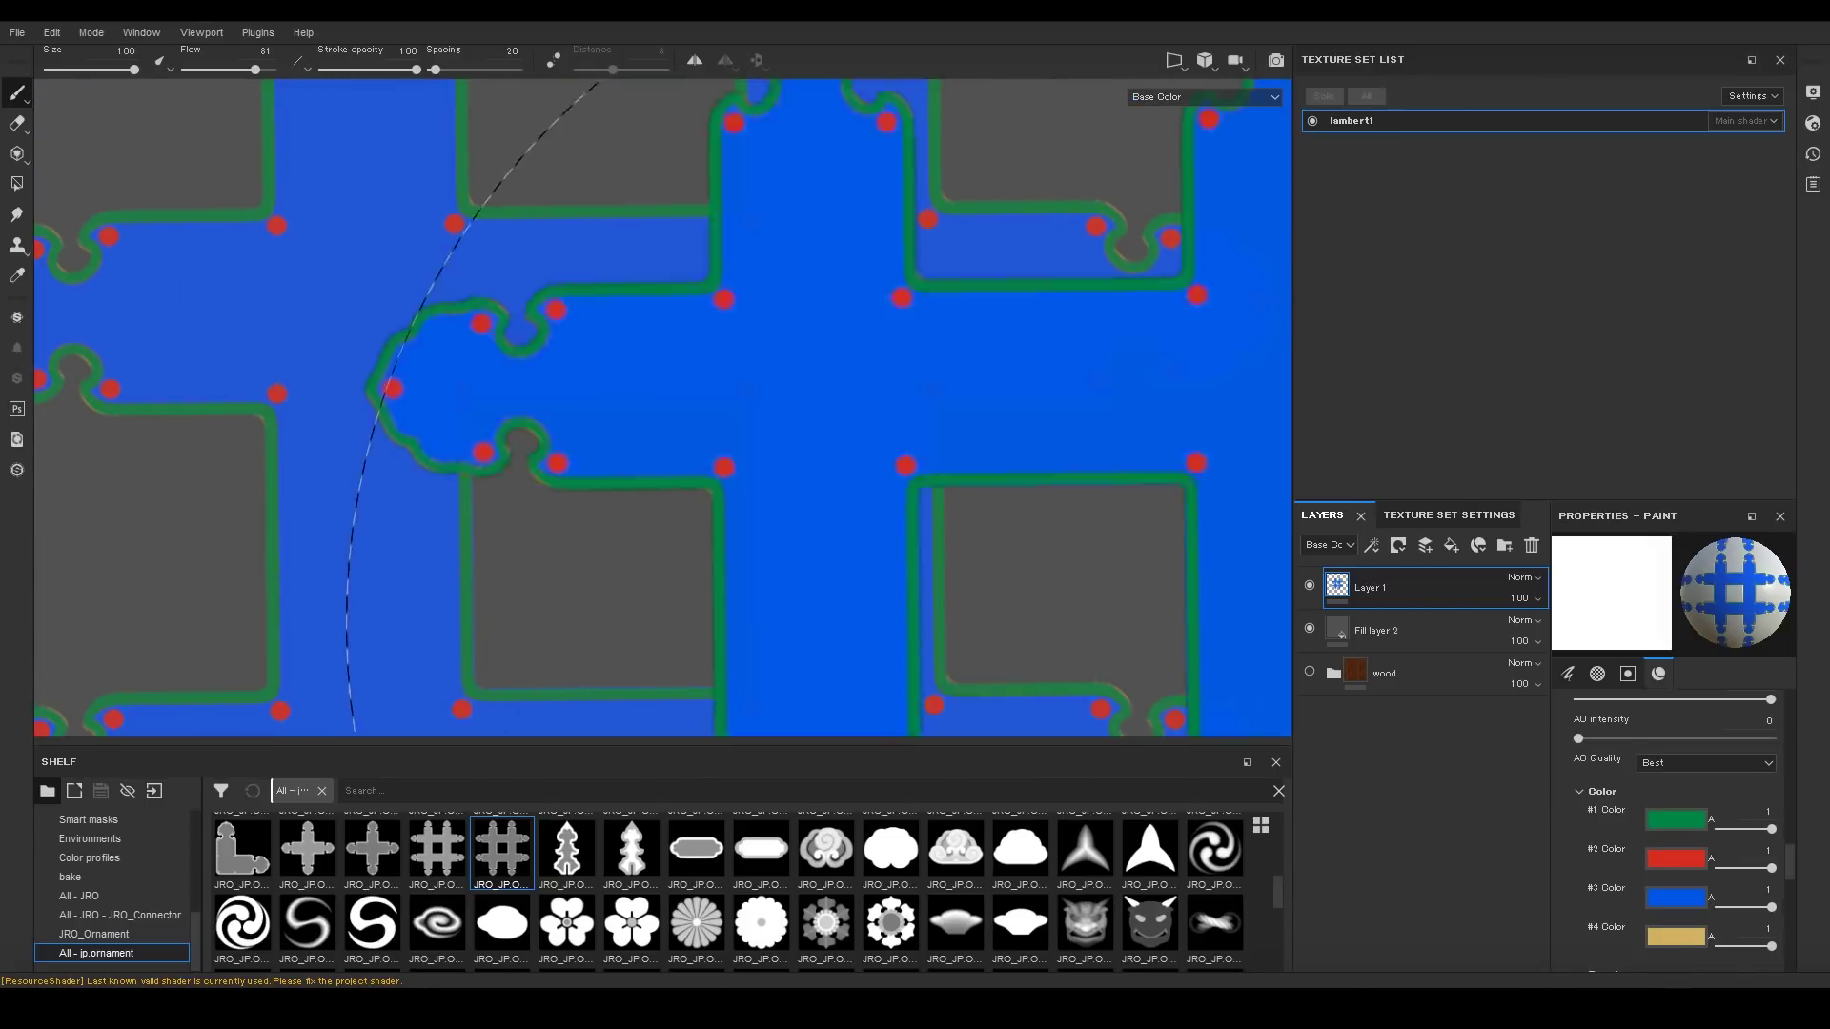
Set #4 Color to green and undo the lattice stamping on the plane.
click(1671, 943)
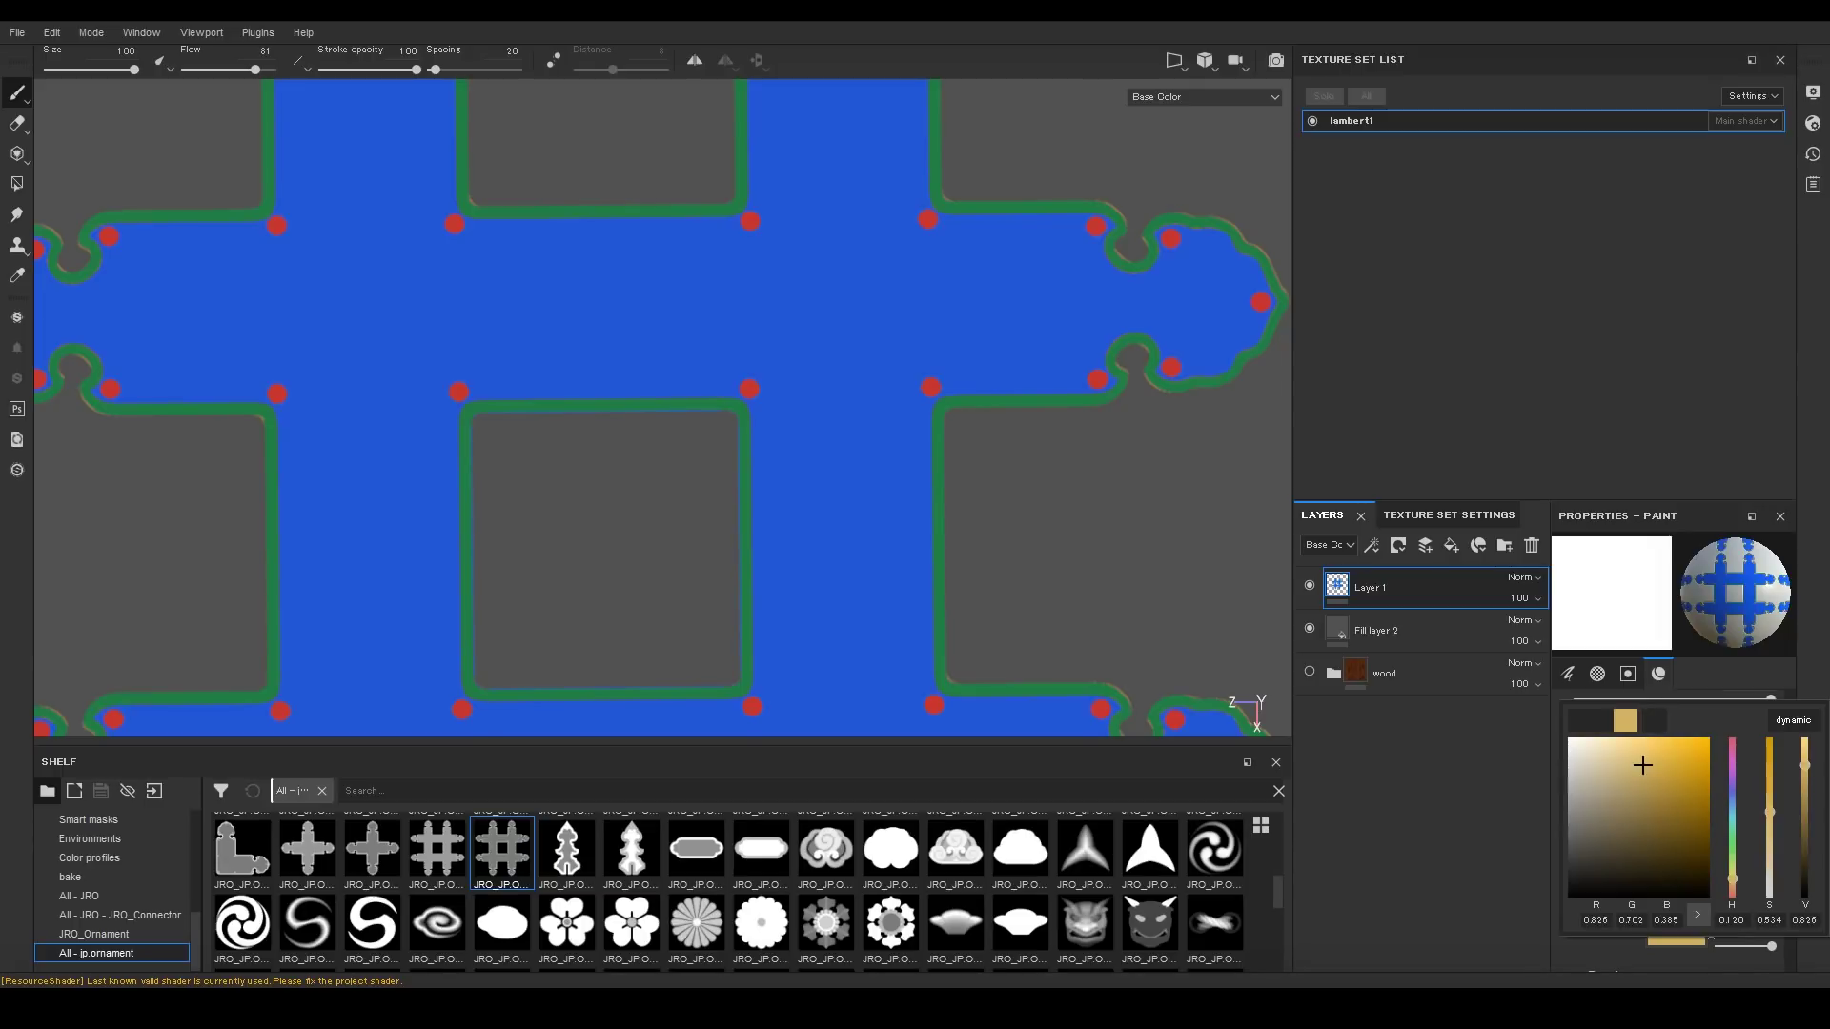
click(1569, 869)
click(673, 466)
key(ctrl+z)
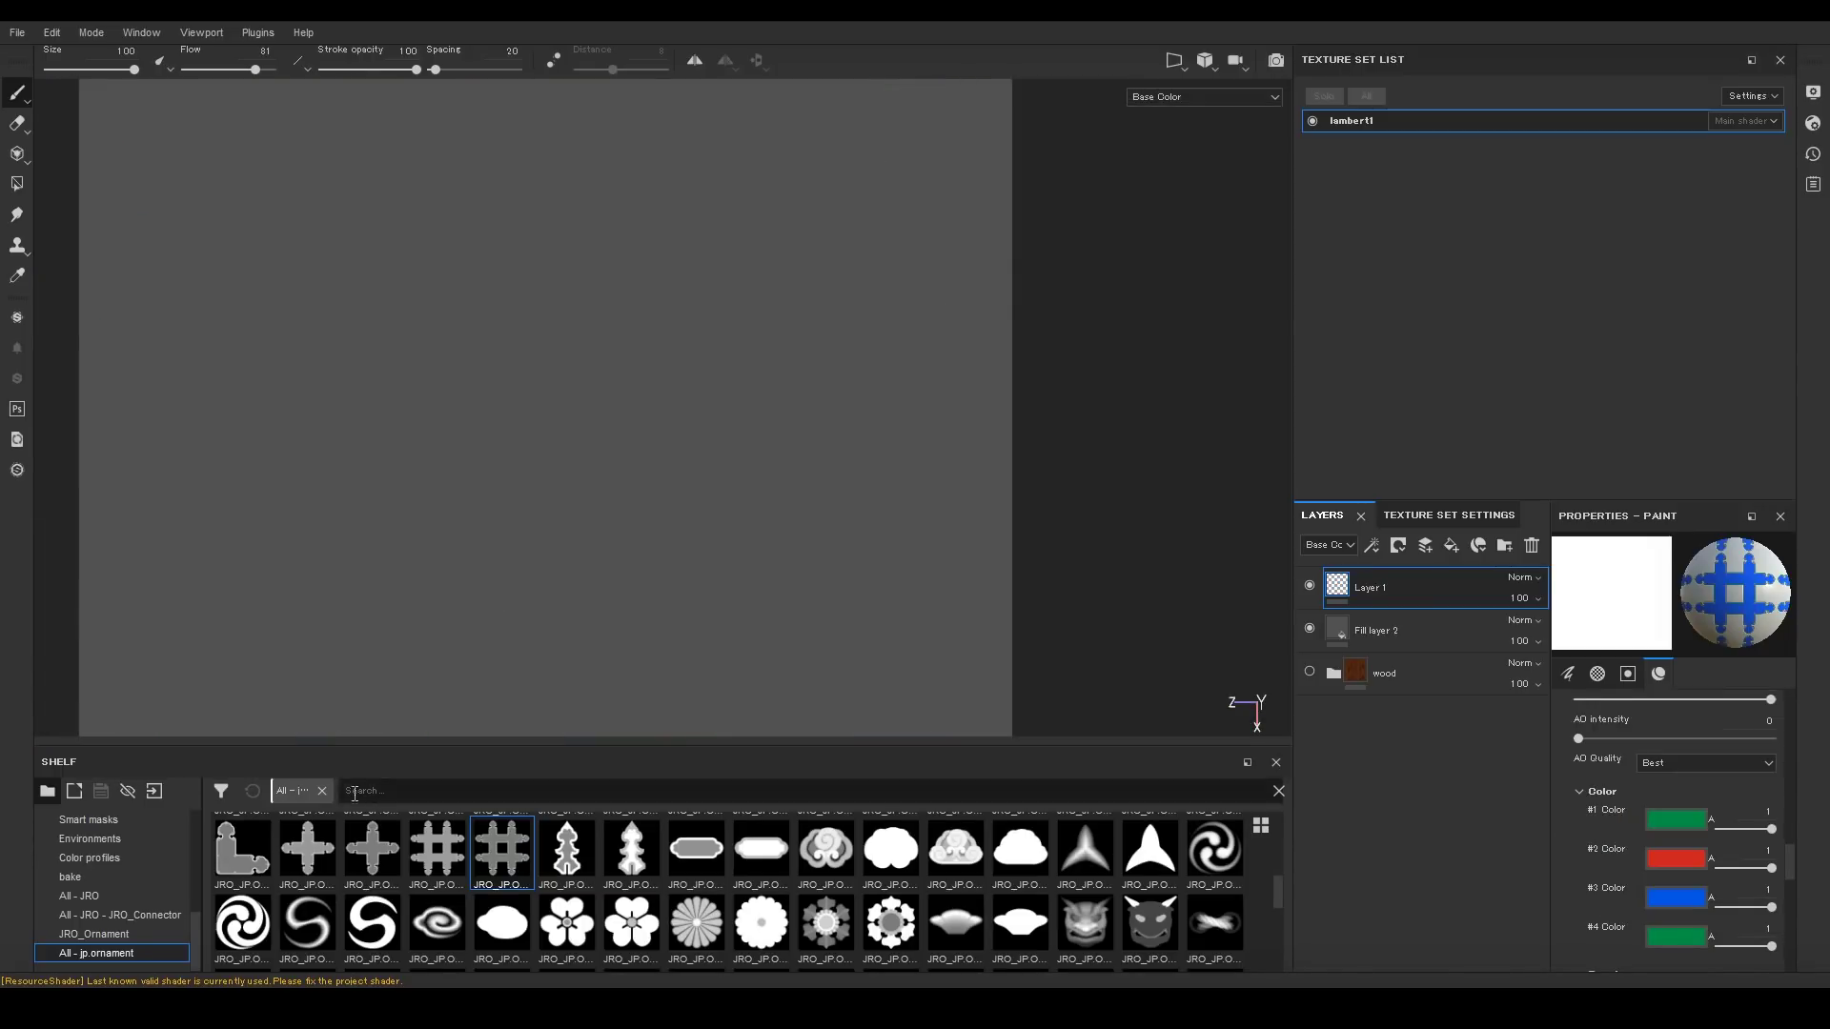
Assign the roped floral plaque image JRO_JP.Ornament08_2_out to Alpha_Input and its matching mask image to Mask_Input.
scroll(424, 843, down, 4)
scroll(665, 875, up, 5)
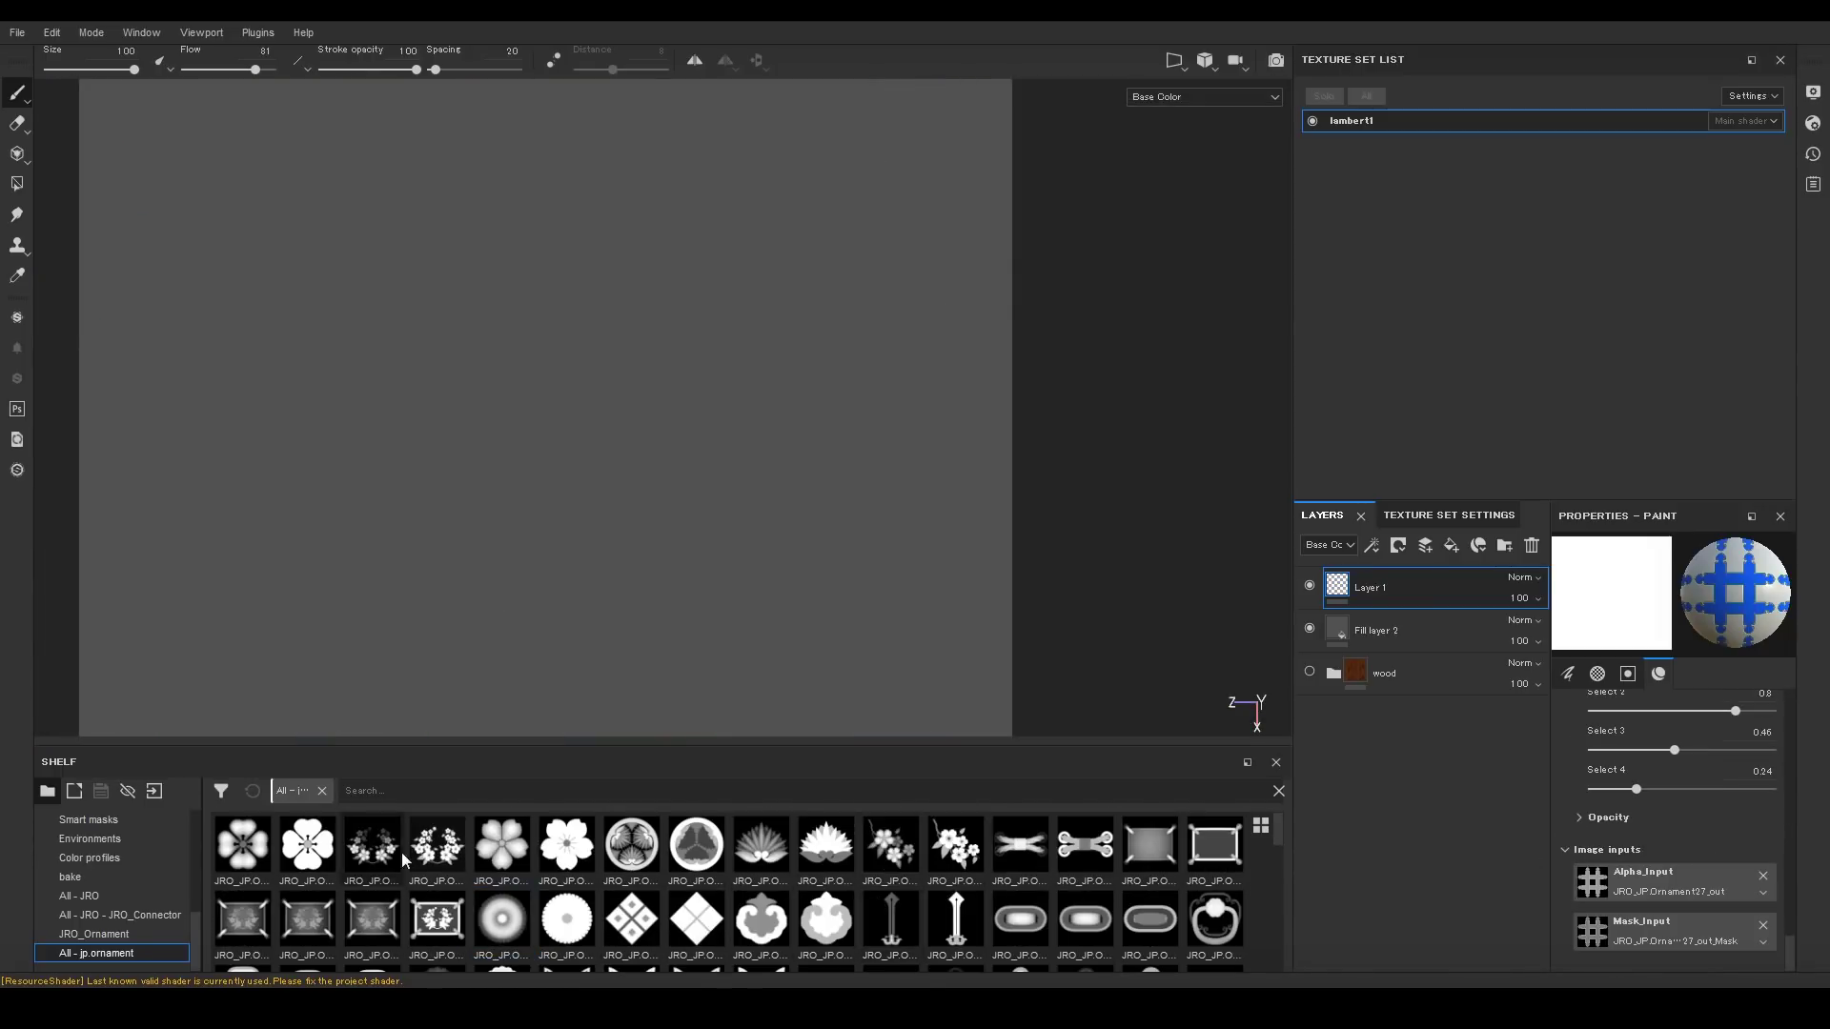
drag(437, 917, 1695, 936)
drag(372, 918, 1650, 880)
scroll(1662, 752, up, 5)
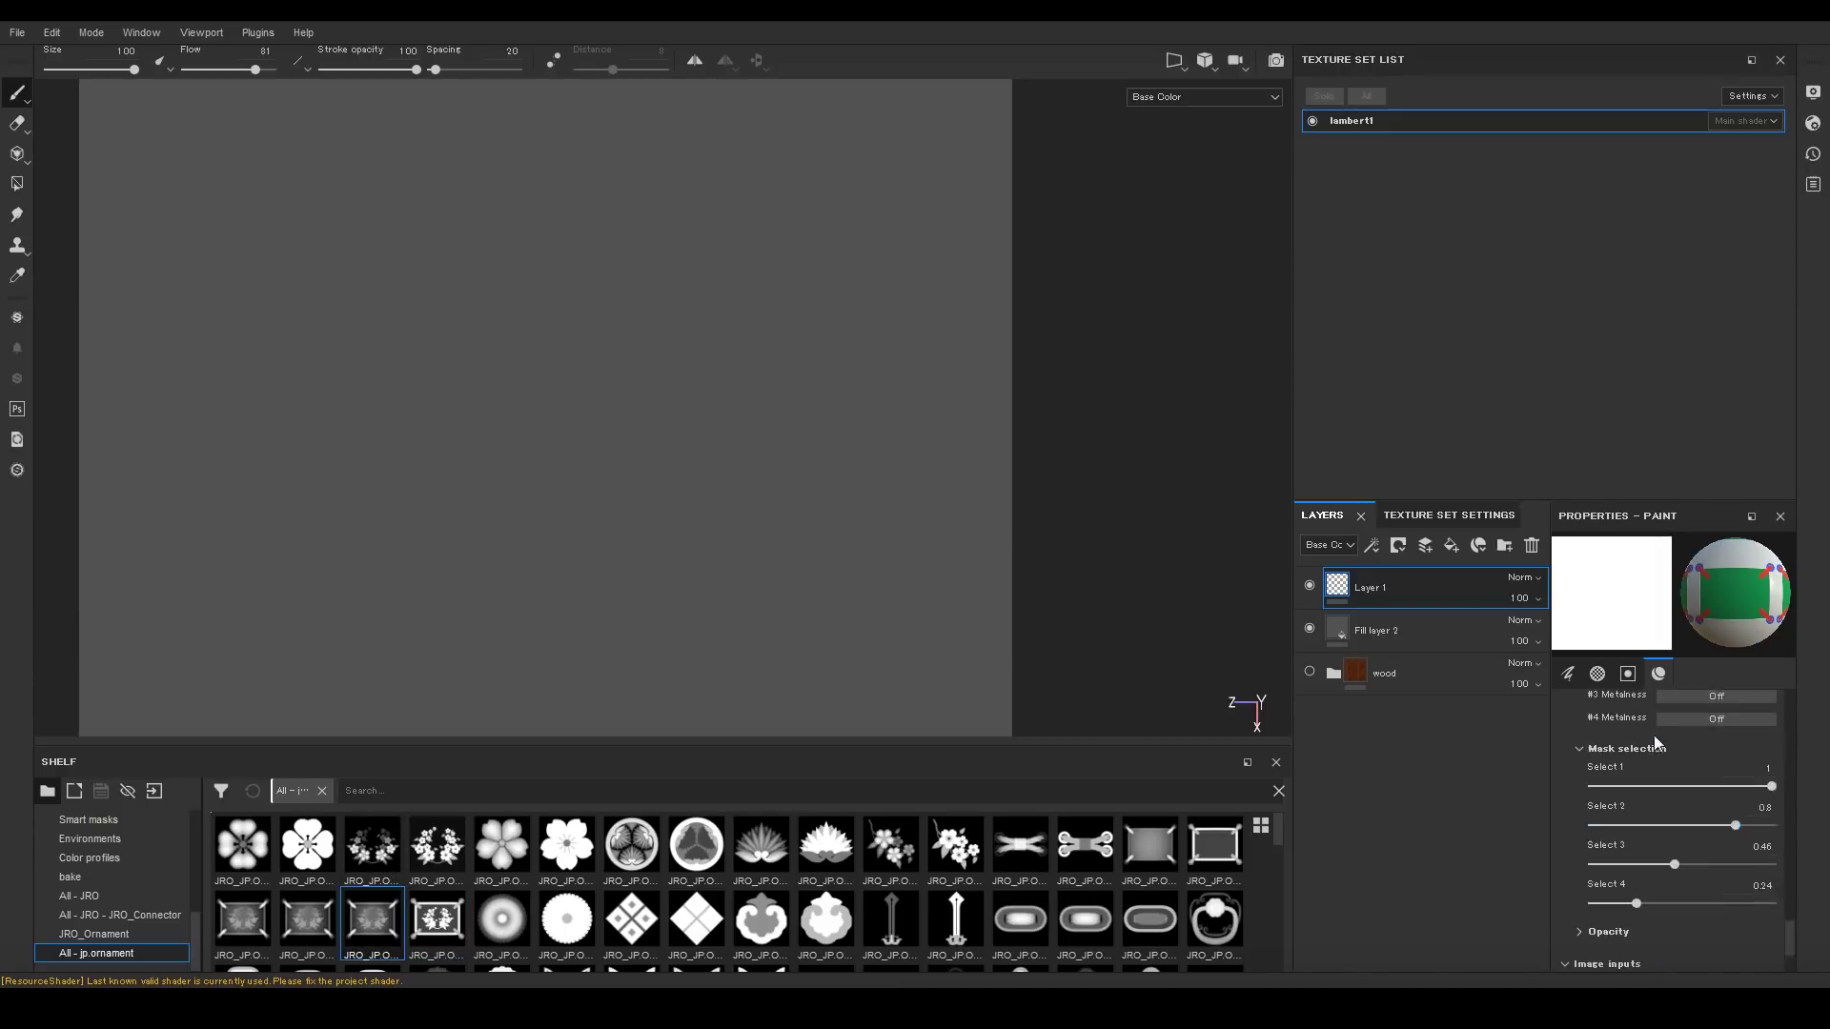
Set #4 Color to orange and stamp the roped floral plaque at the plane's upper-left area.
click(1676, 883)
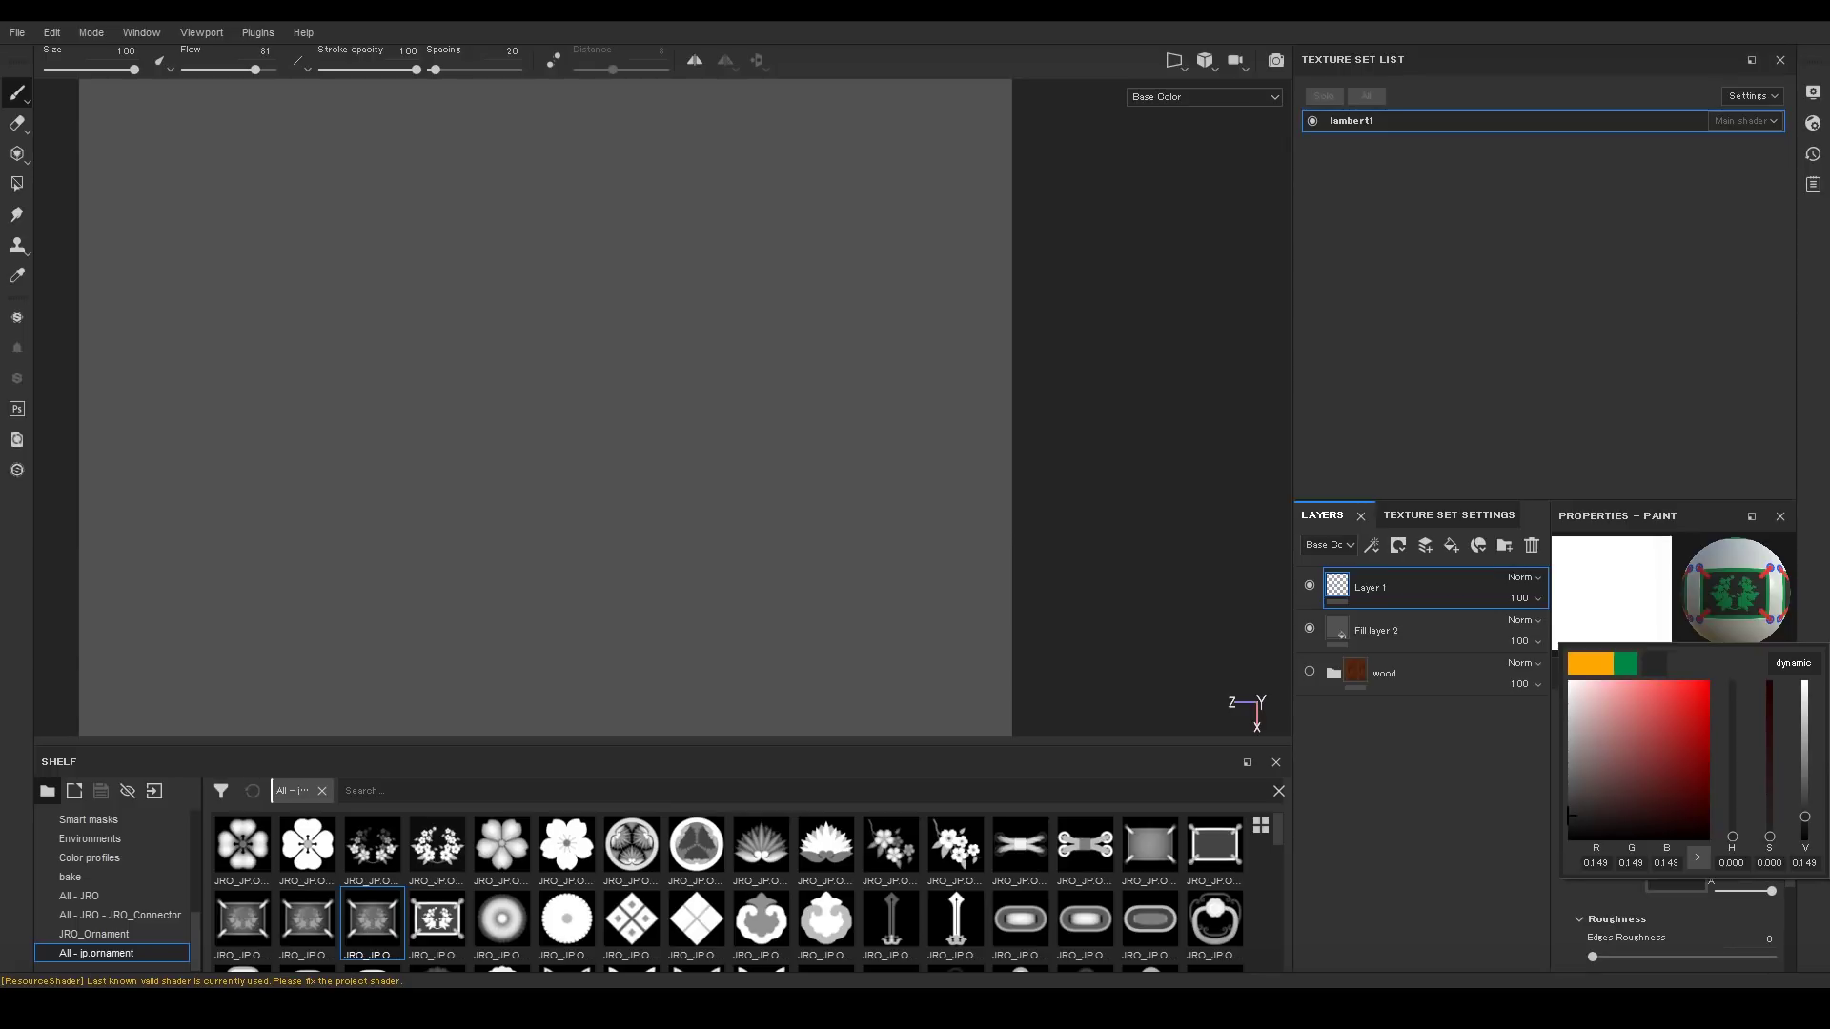
click(1590, 664)
click(534, 358)
scroll(578, 370, up, 4)
scroll(582, 371, down, 6)
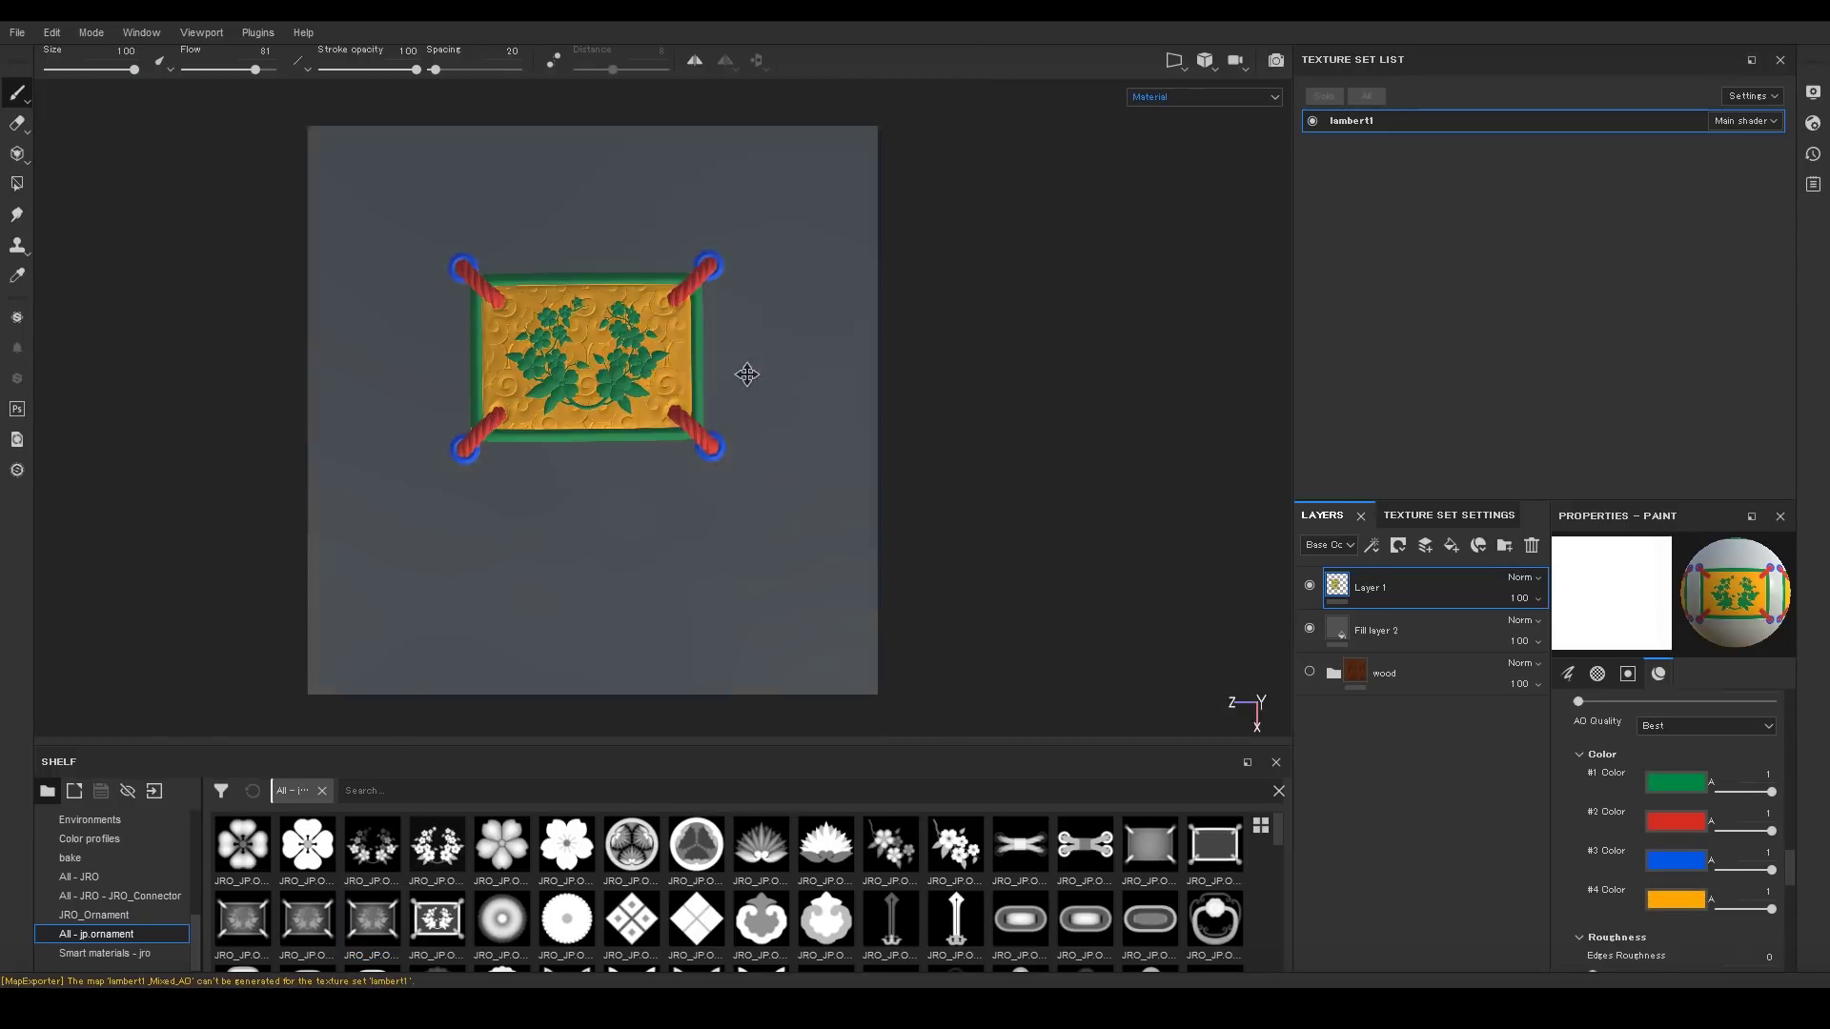
alt+middle_drag(747, 372, 758, 376)
key(ctrl+z)
click(466, 248)
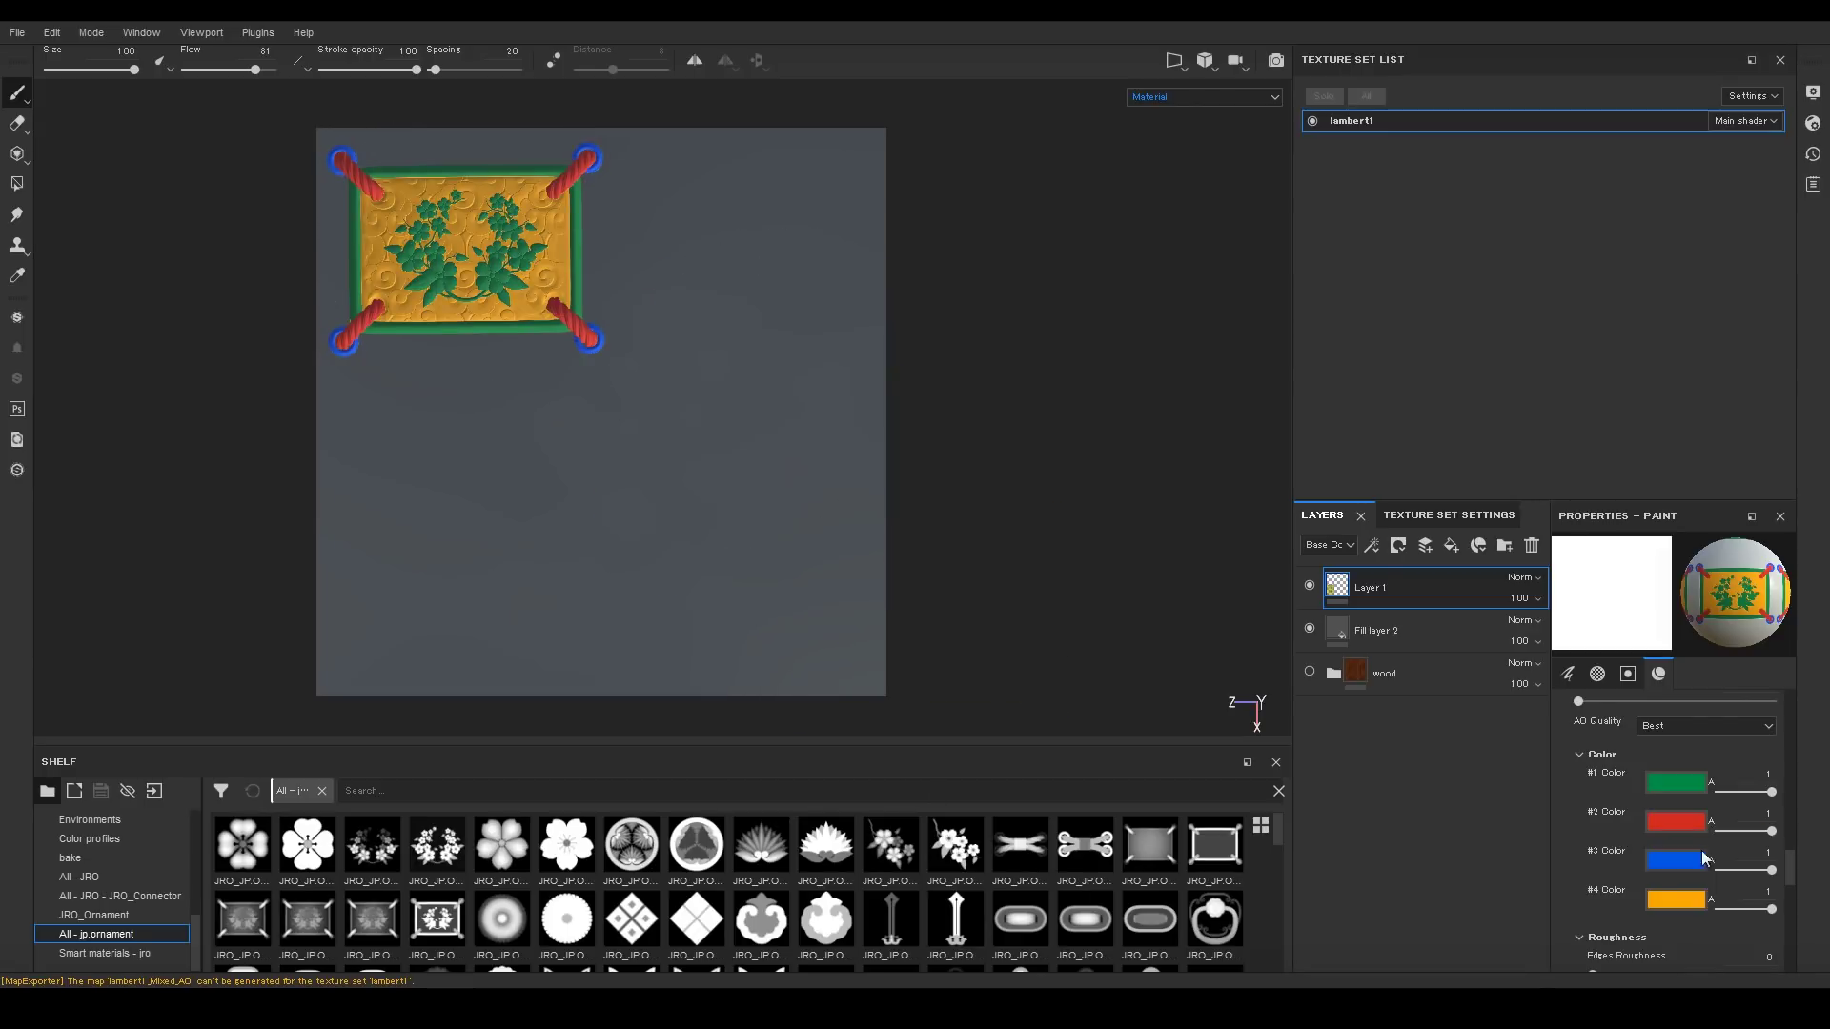
Assign JRO_JP.Ornament22_2_out to Alpha_Input and its matching mask image to Mask_Input.
scroll(1705, 858, down, 5)
scroll(774, 902, down, 3)
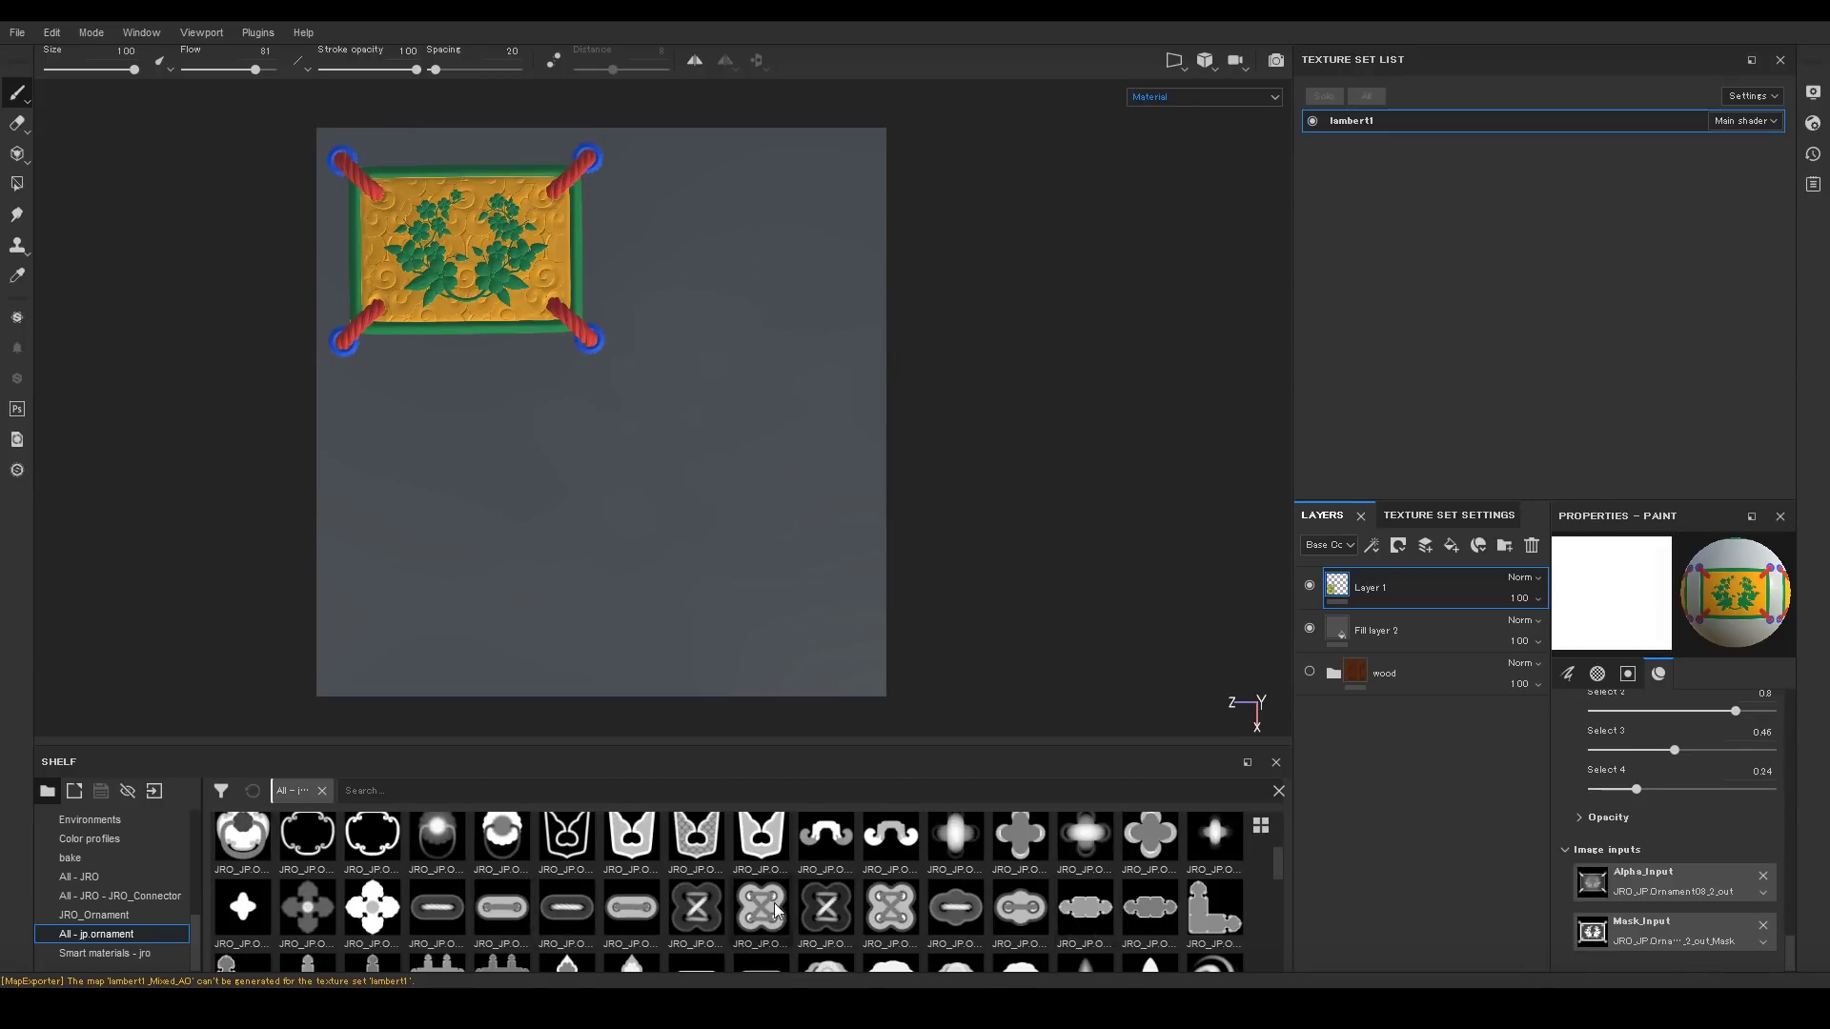
drag(825, 908, 1644, 941)
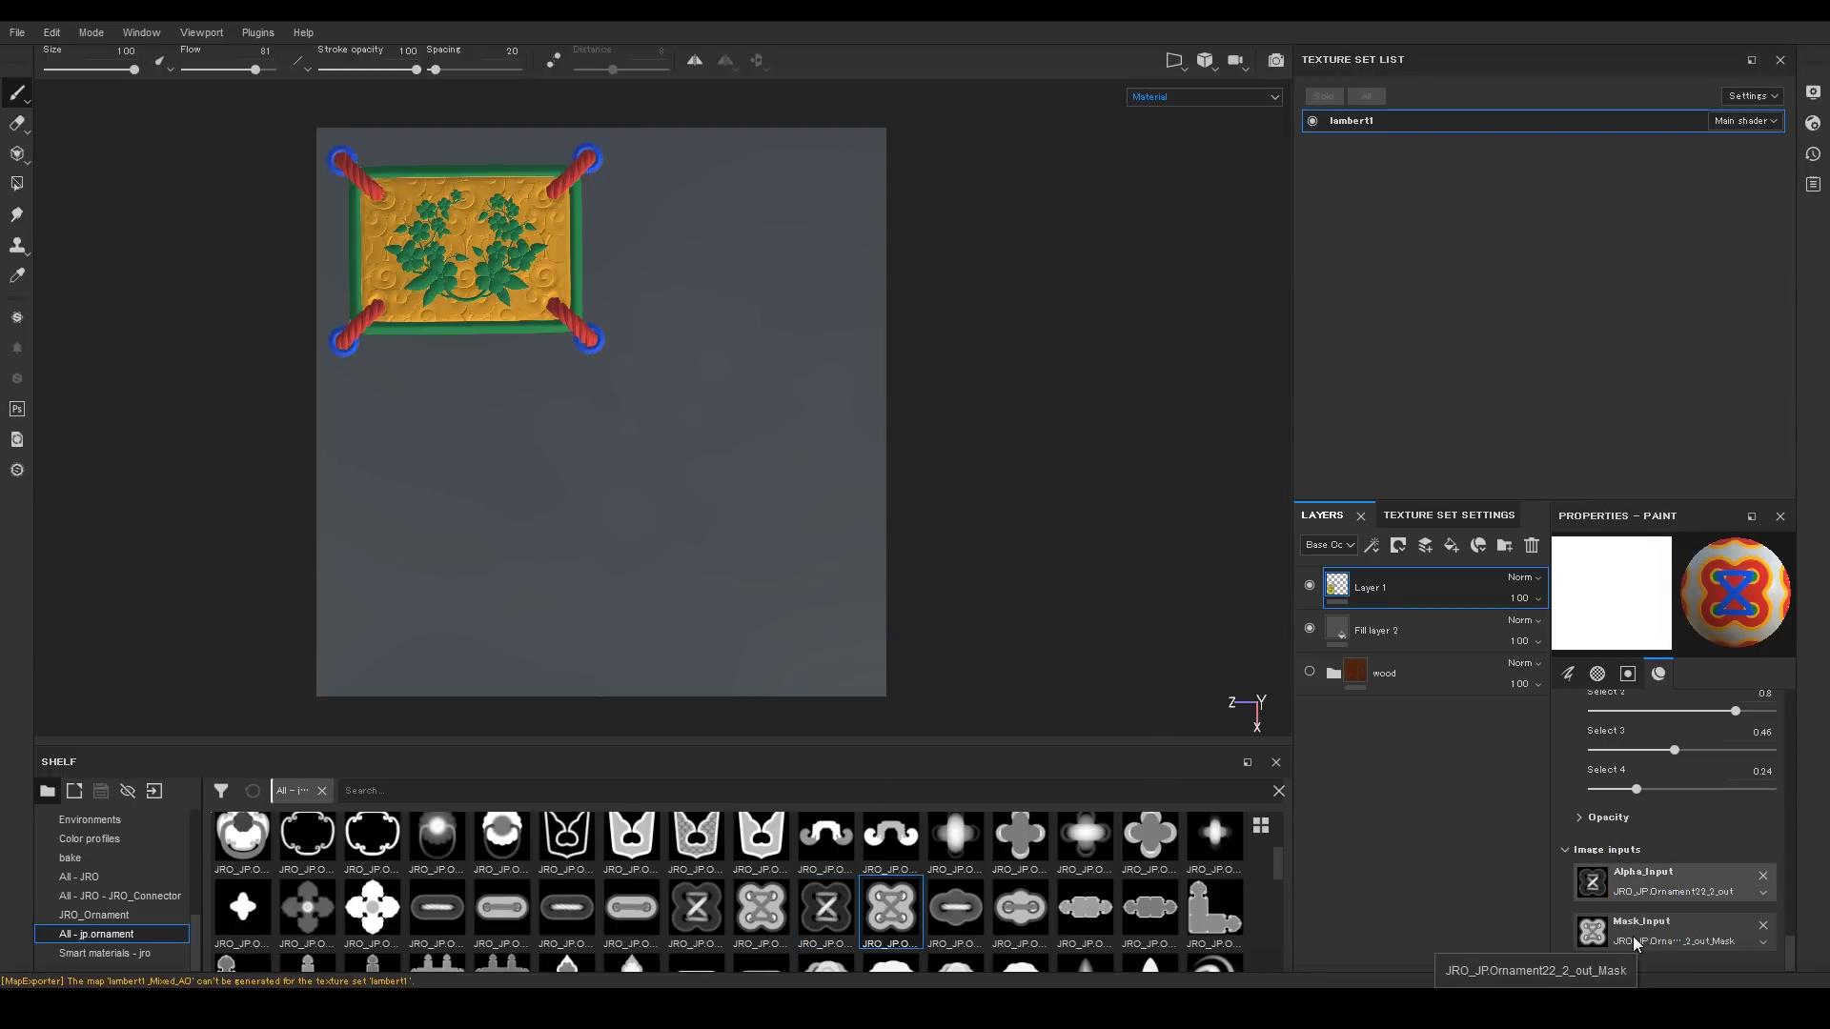
Set colours #1 to #4 to blue, orange, red and green, and stamp the laced four-lobed ornament smaller at the plane's upper-right area.
ctrl+right_drag(772, 263, 725, 257)
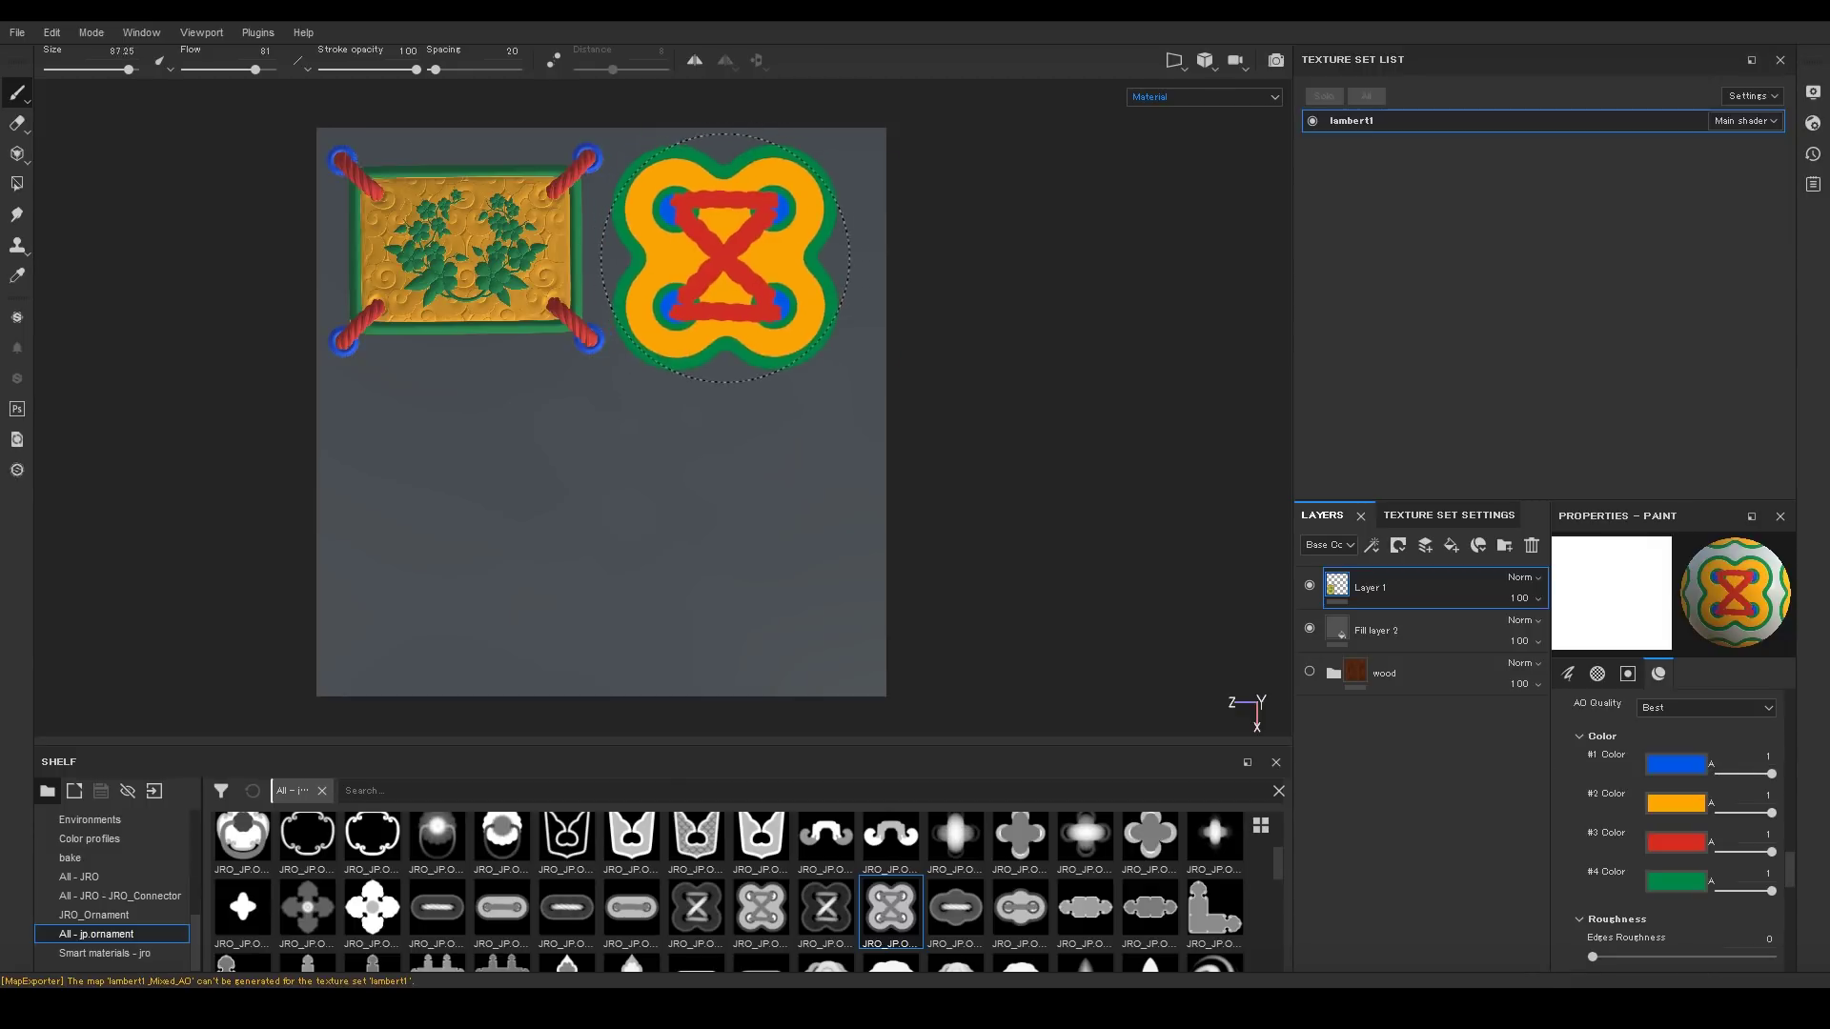
click(748, 251)
Find the double-rope ornament JRO_JP.Ornament43_4_out in the shelf and select it.
scroll(862, 877, down, 10)
scroll(861, 878, up, 3)
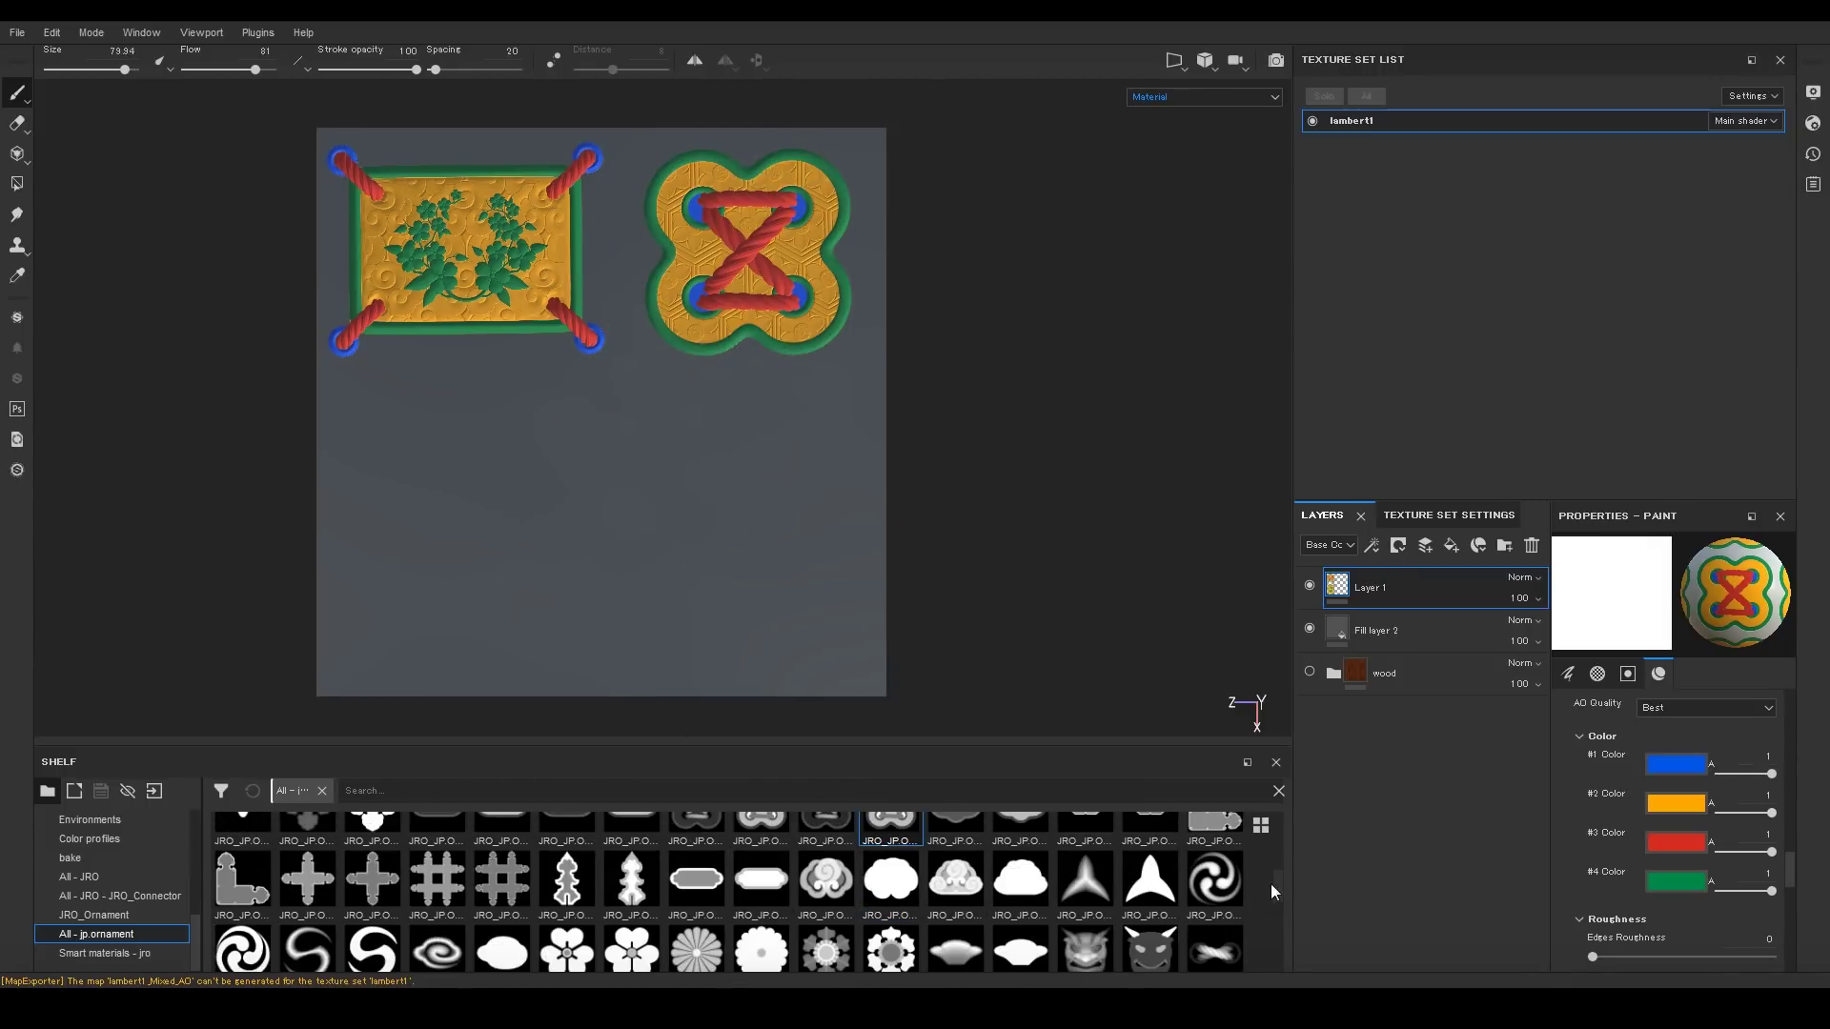
drag(1273, 884, 1265, 920)
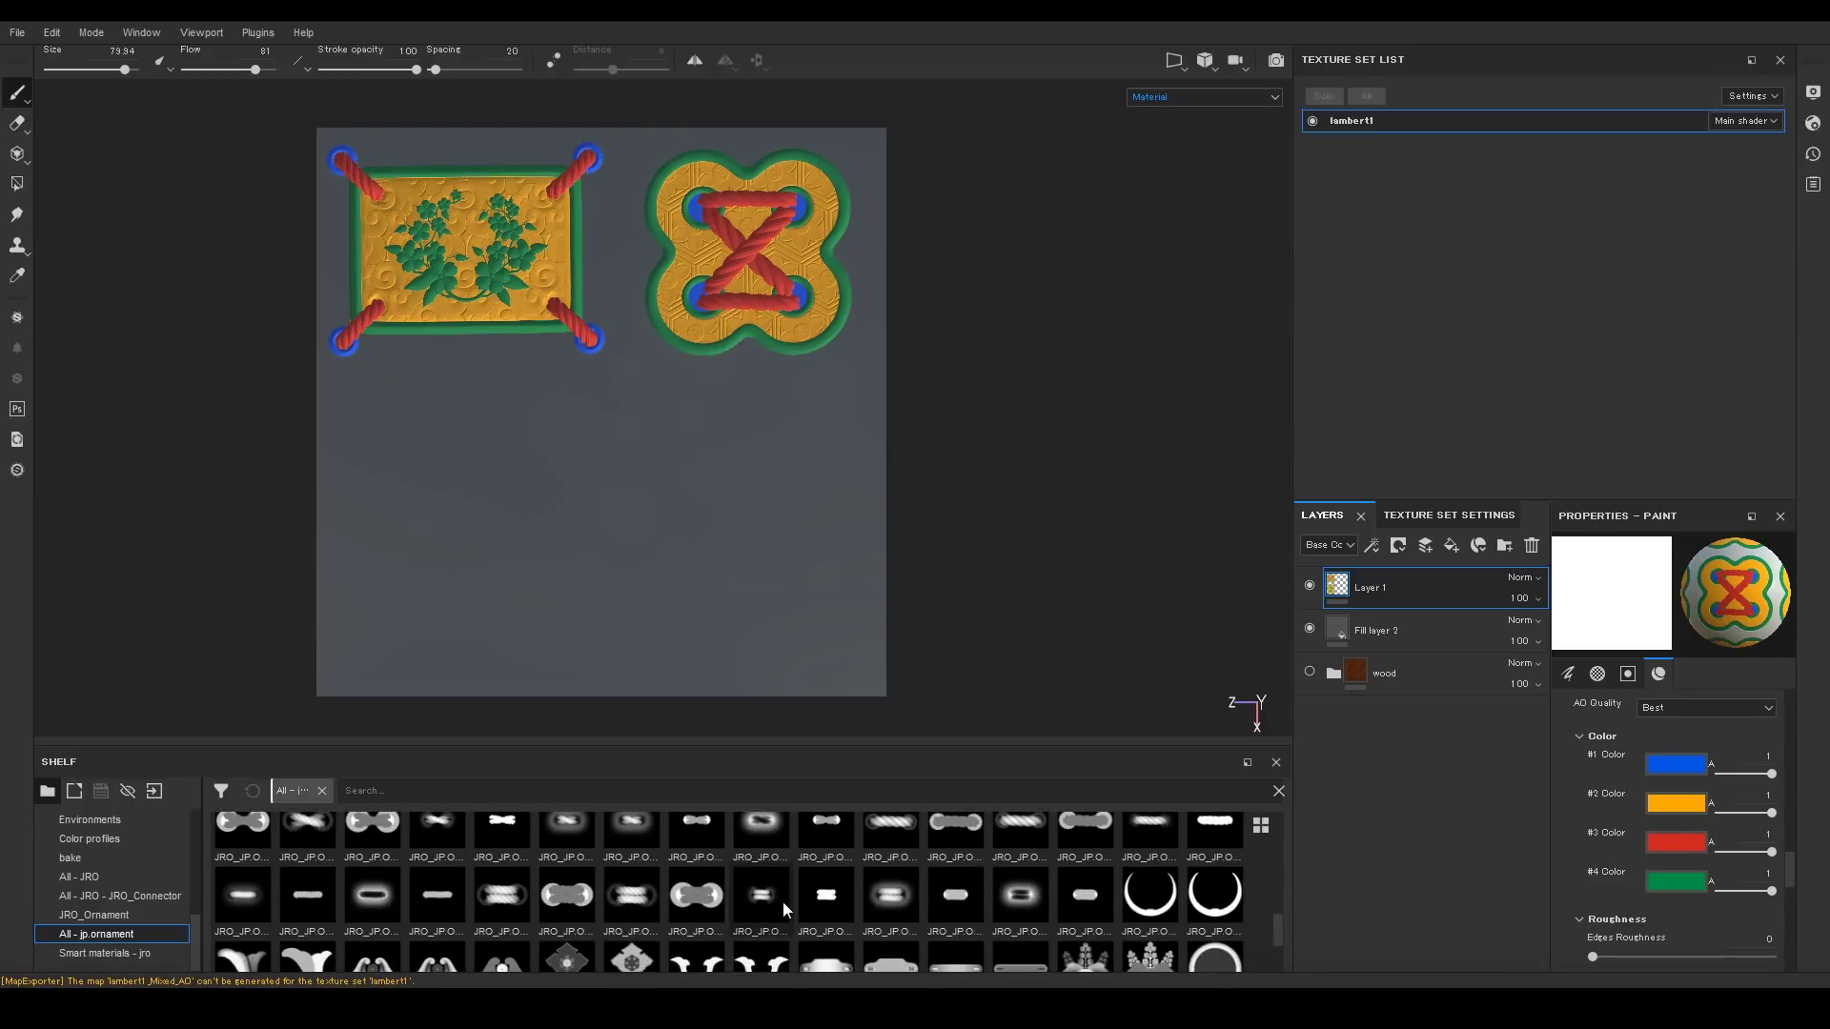
mouse_move(884, 906)
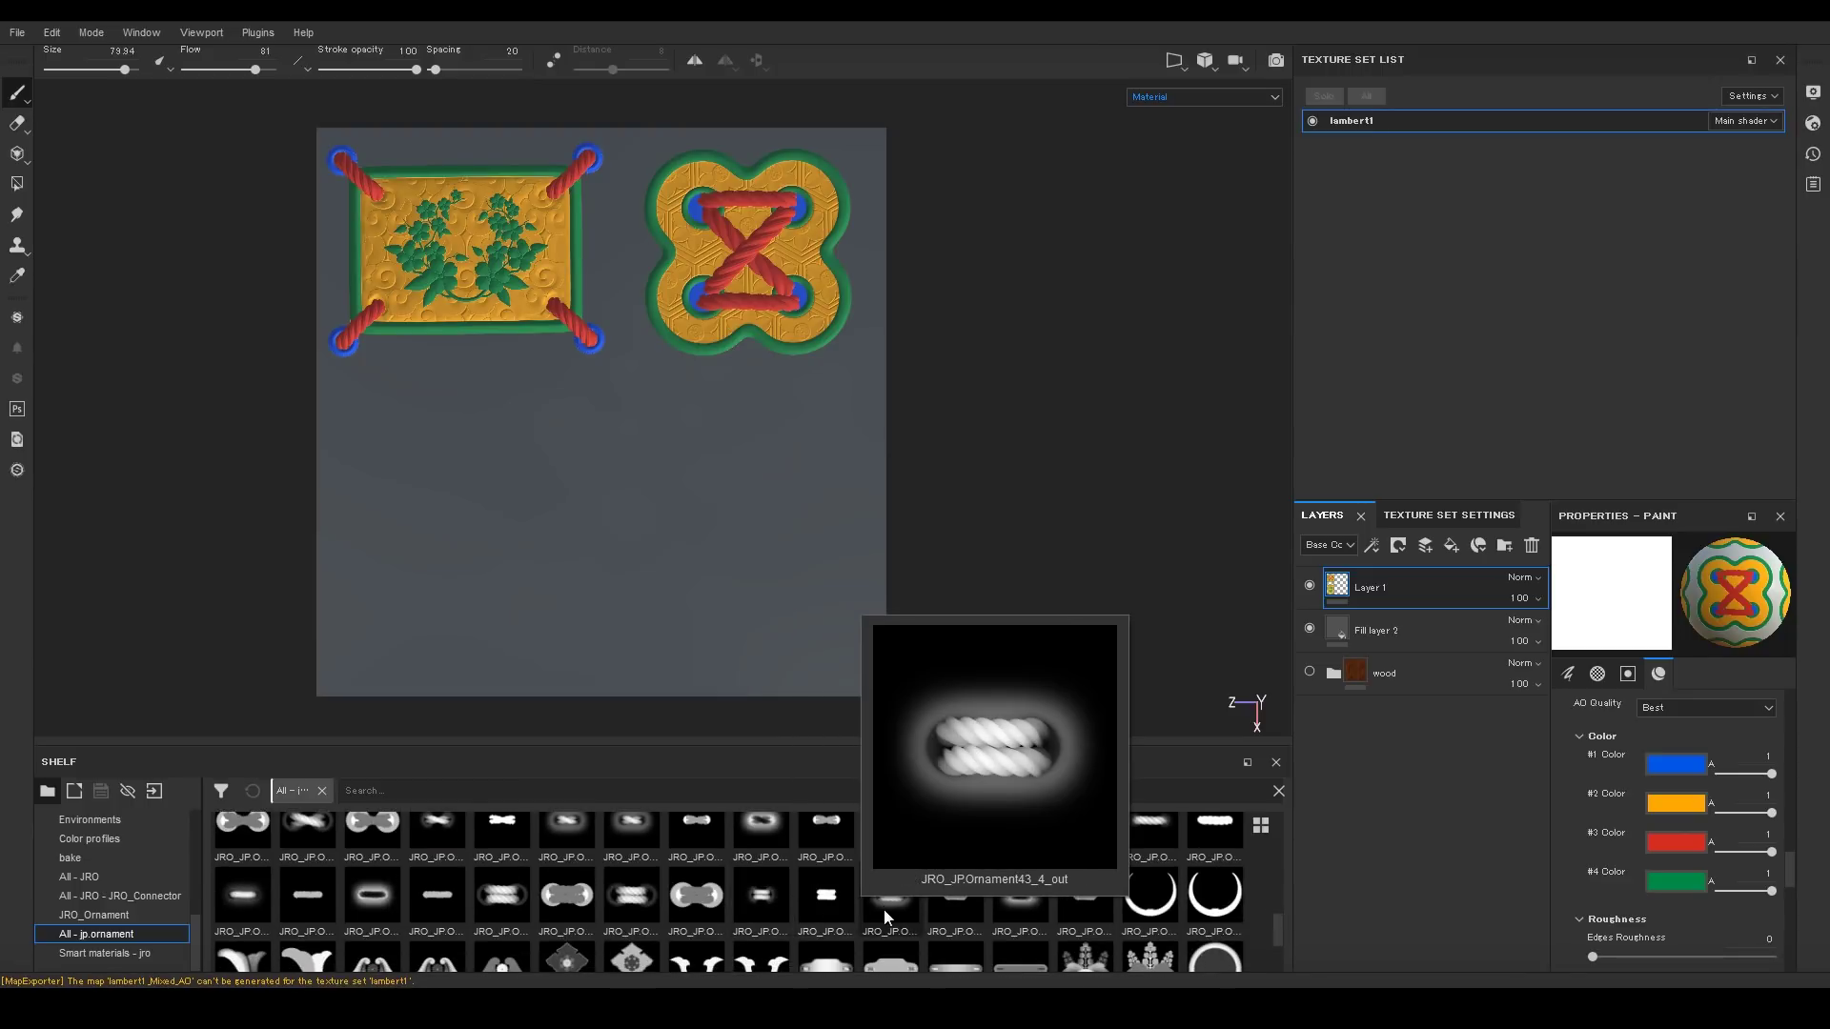
click(884, 910)
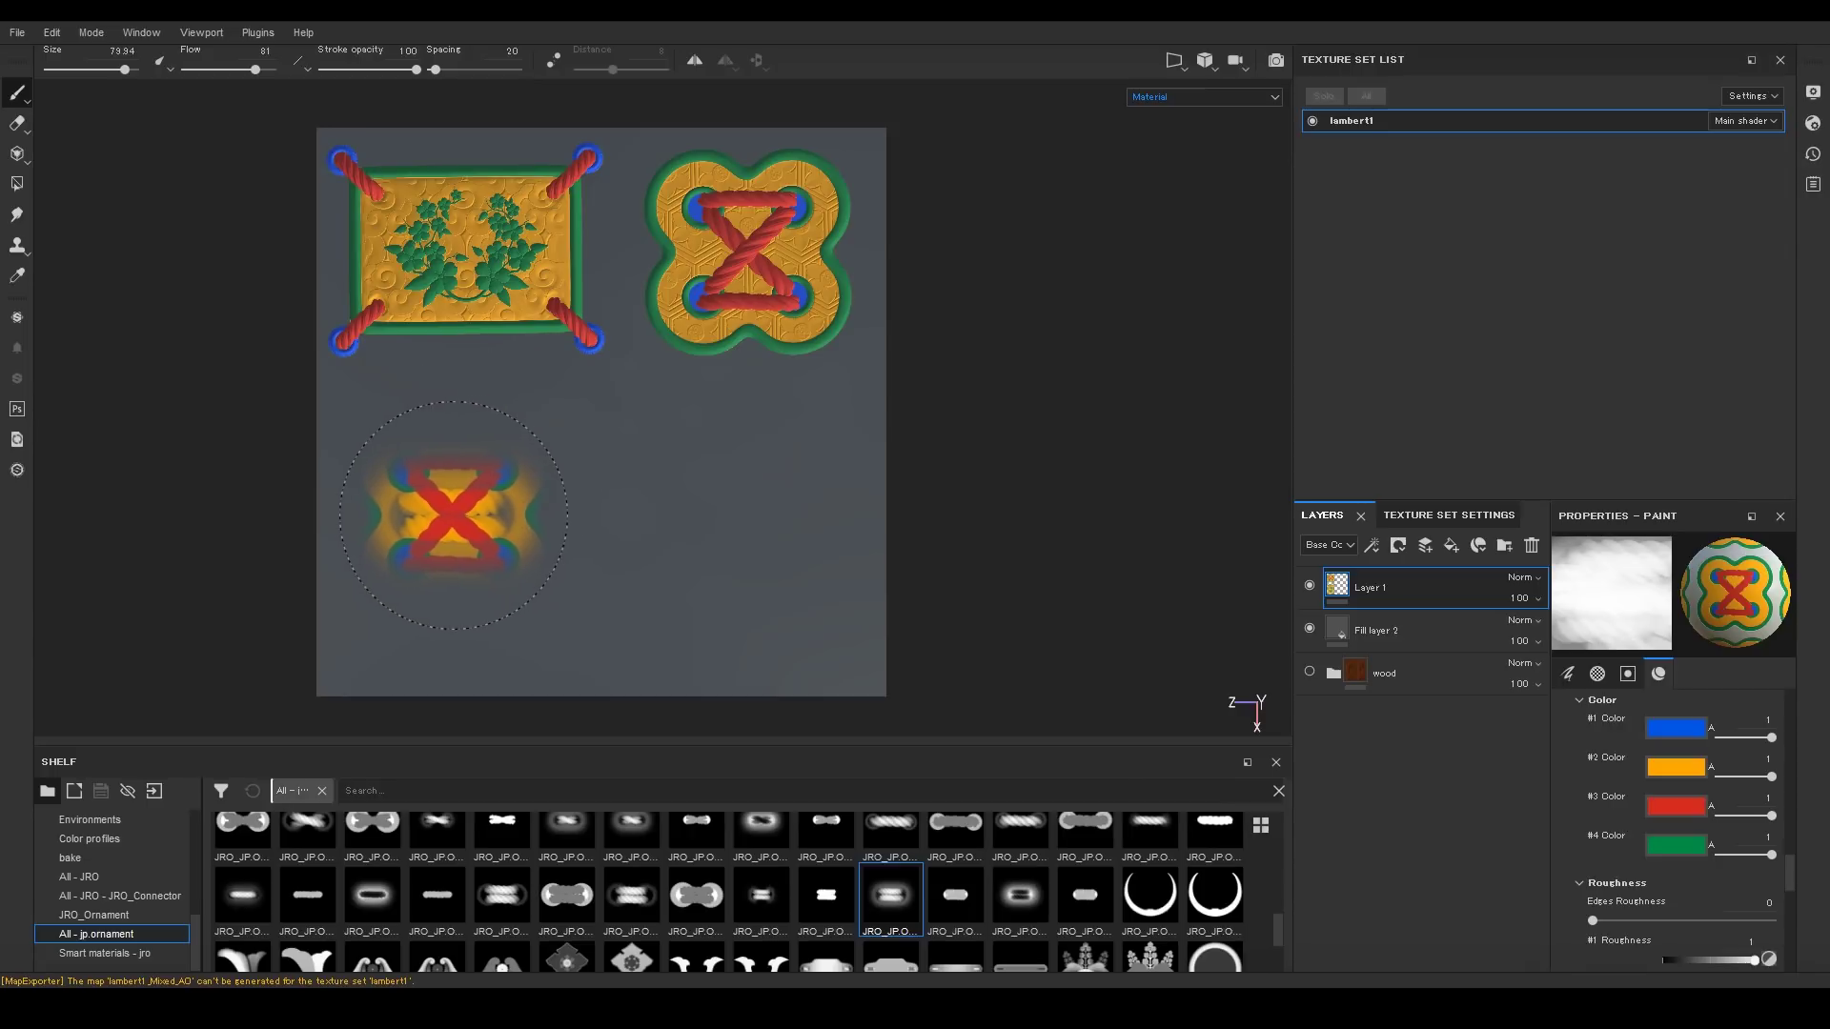
Remove the JRO_JP.Ornament43_4_out alpha from the paint brush.
scroll(1761, 811, up, 6)
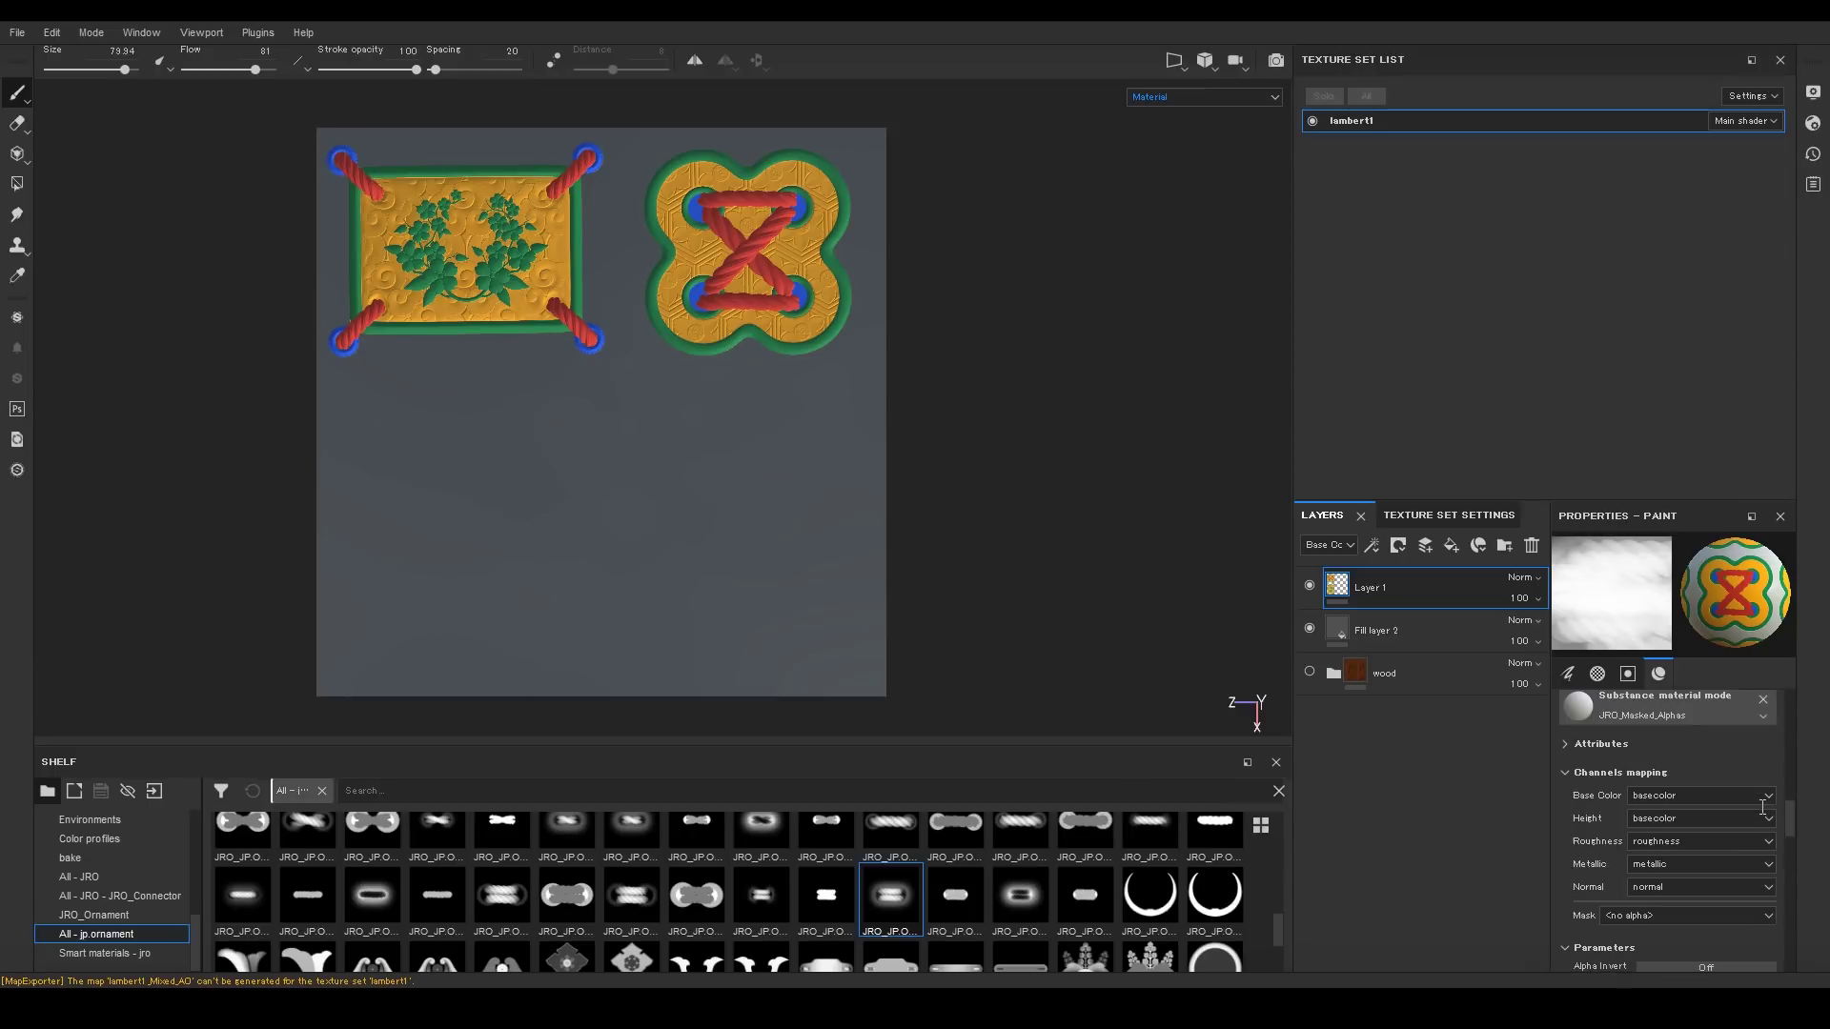
scroll(1706, 821, up, 3)
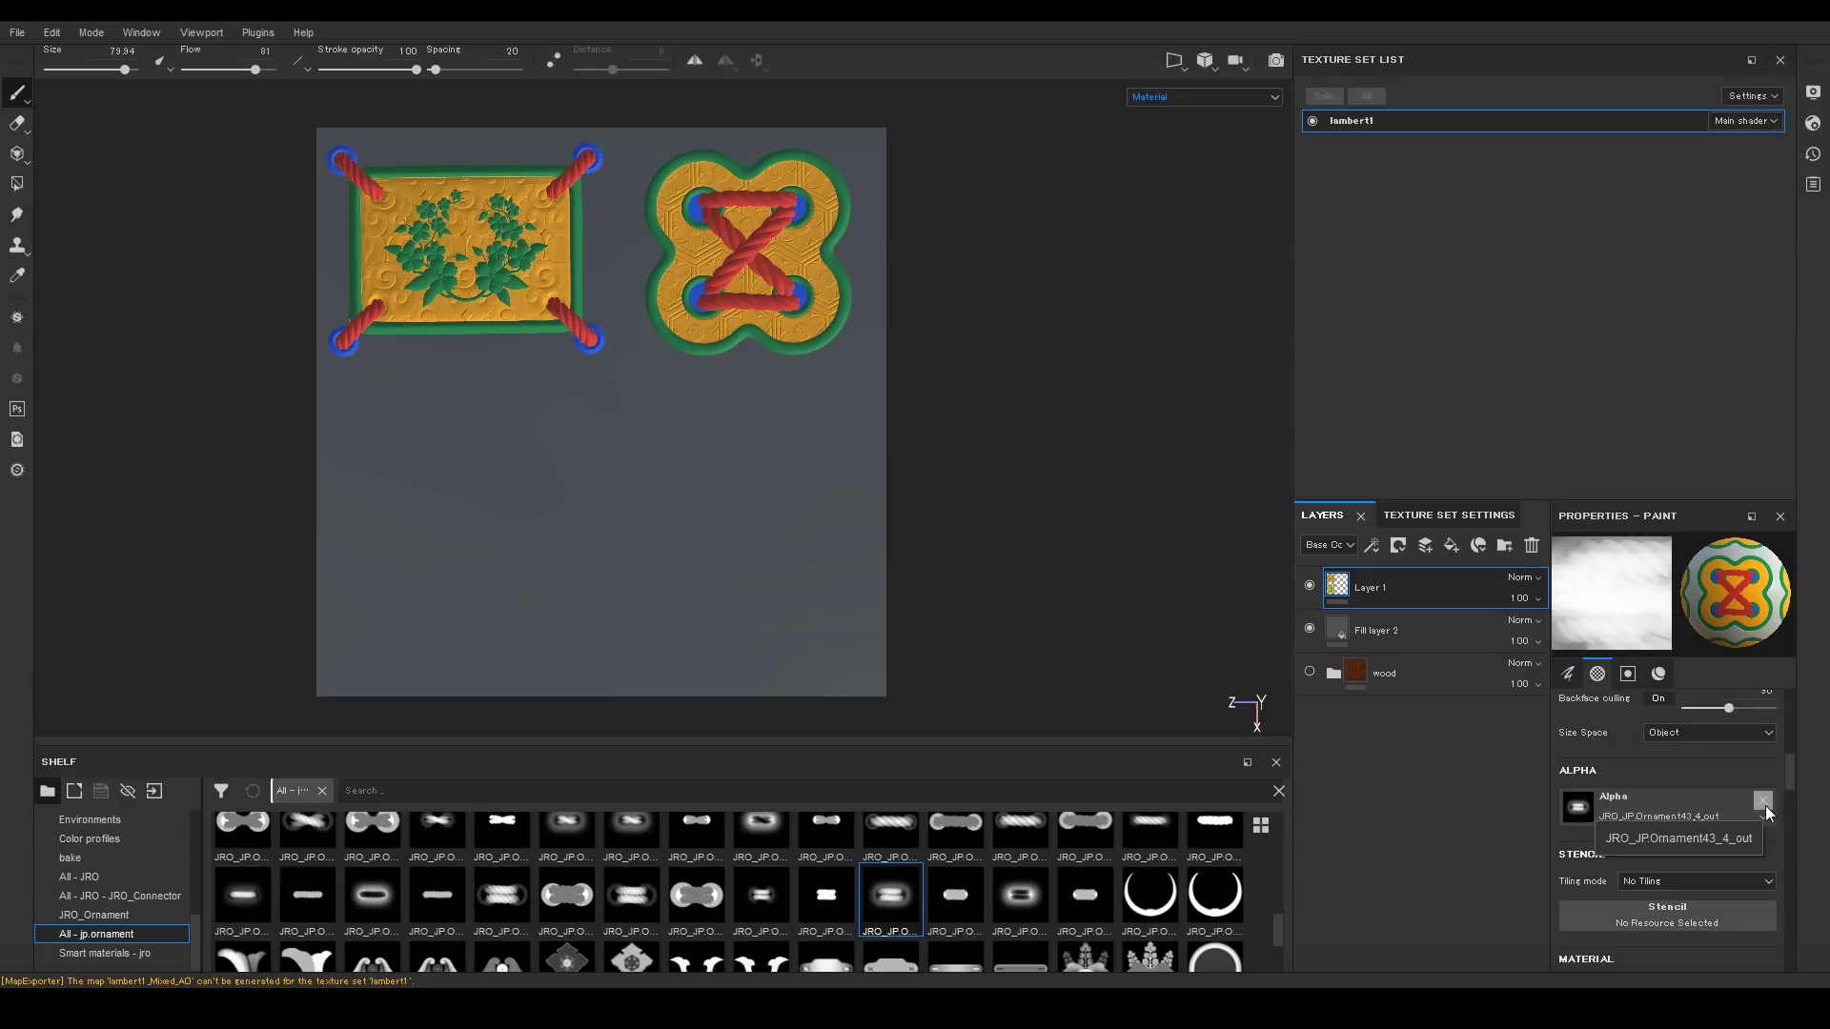
click(1763, 802)
Find JRO_JP.Ornament49_out in the shelf, assign it to Alpha_Input and assign its matching mask image to Mask_Input.
scroll(1736, 882, down, 4)
scroll(1736, 890, down, 2)
scroll(822, 905, up, 4)
mouse_move(822, 912)
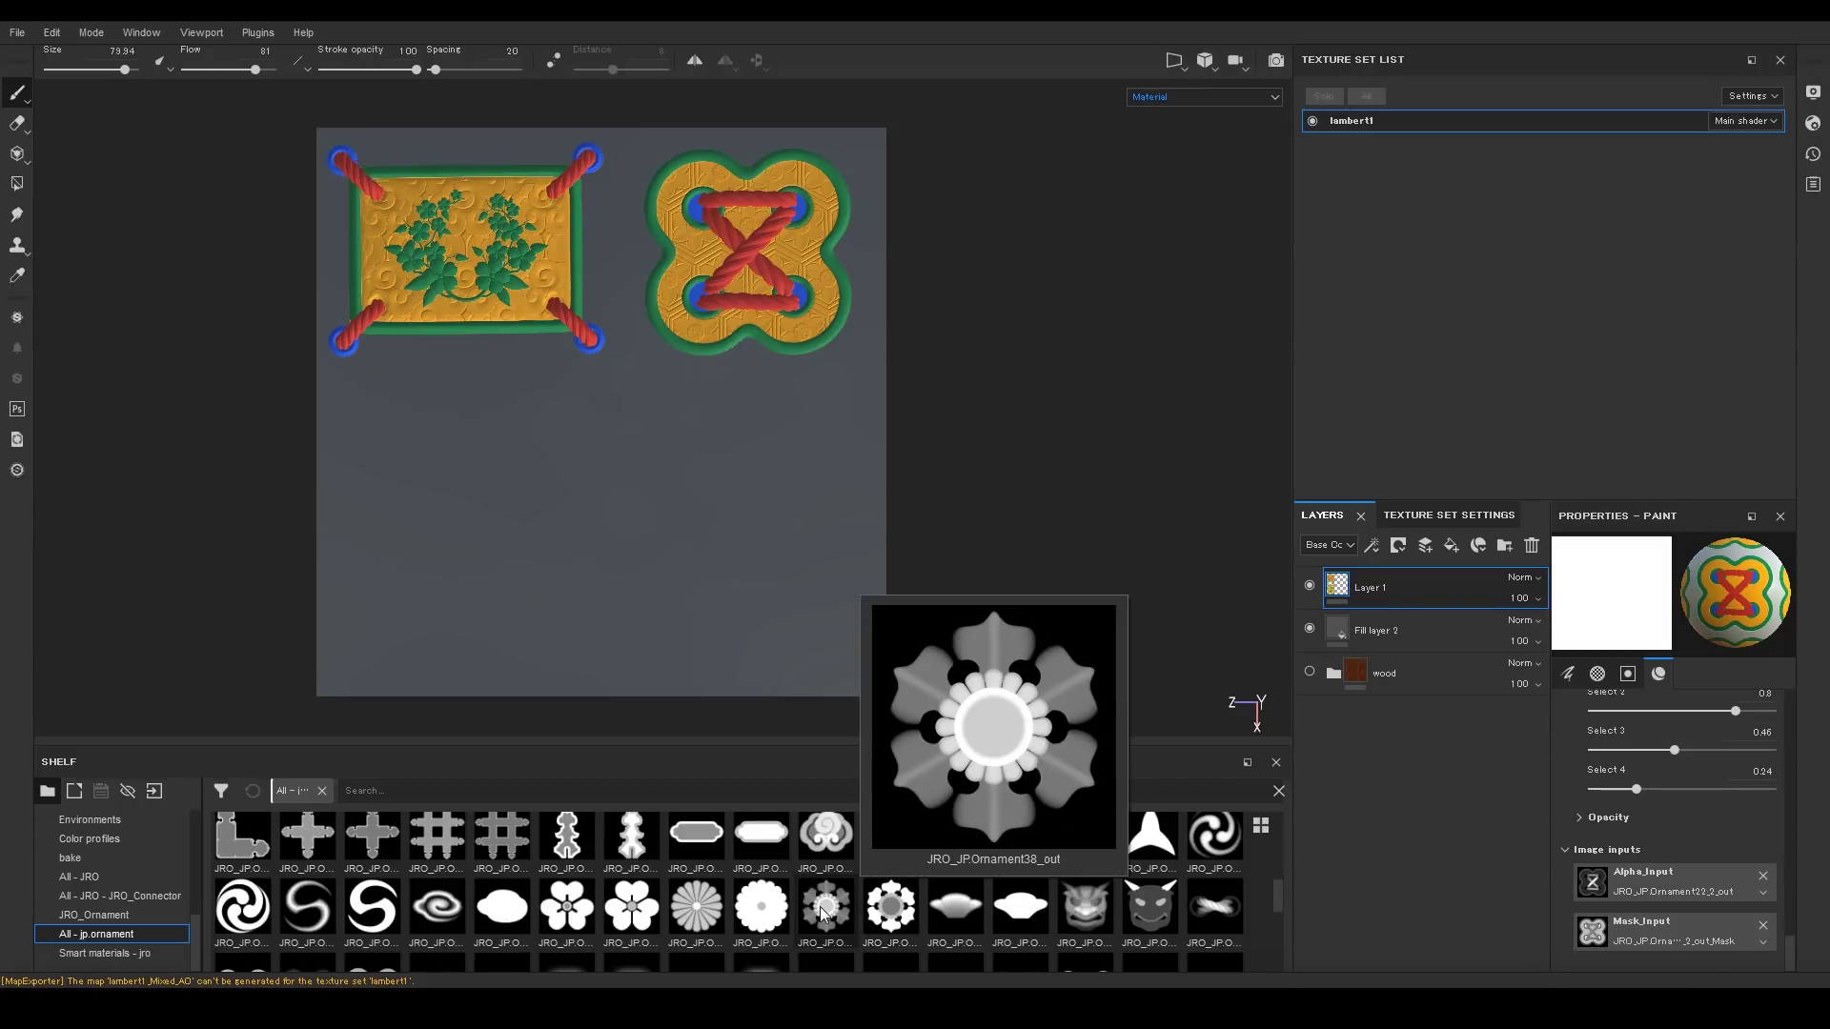
scroll(815, 912, down, 3)
scroll(815, 913, up, 3)
scroll(762, 894, down, 3)
mouse_move(826, 871)
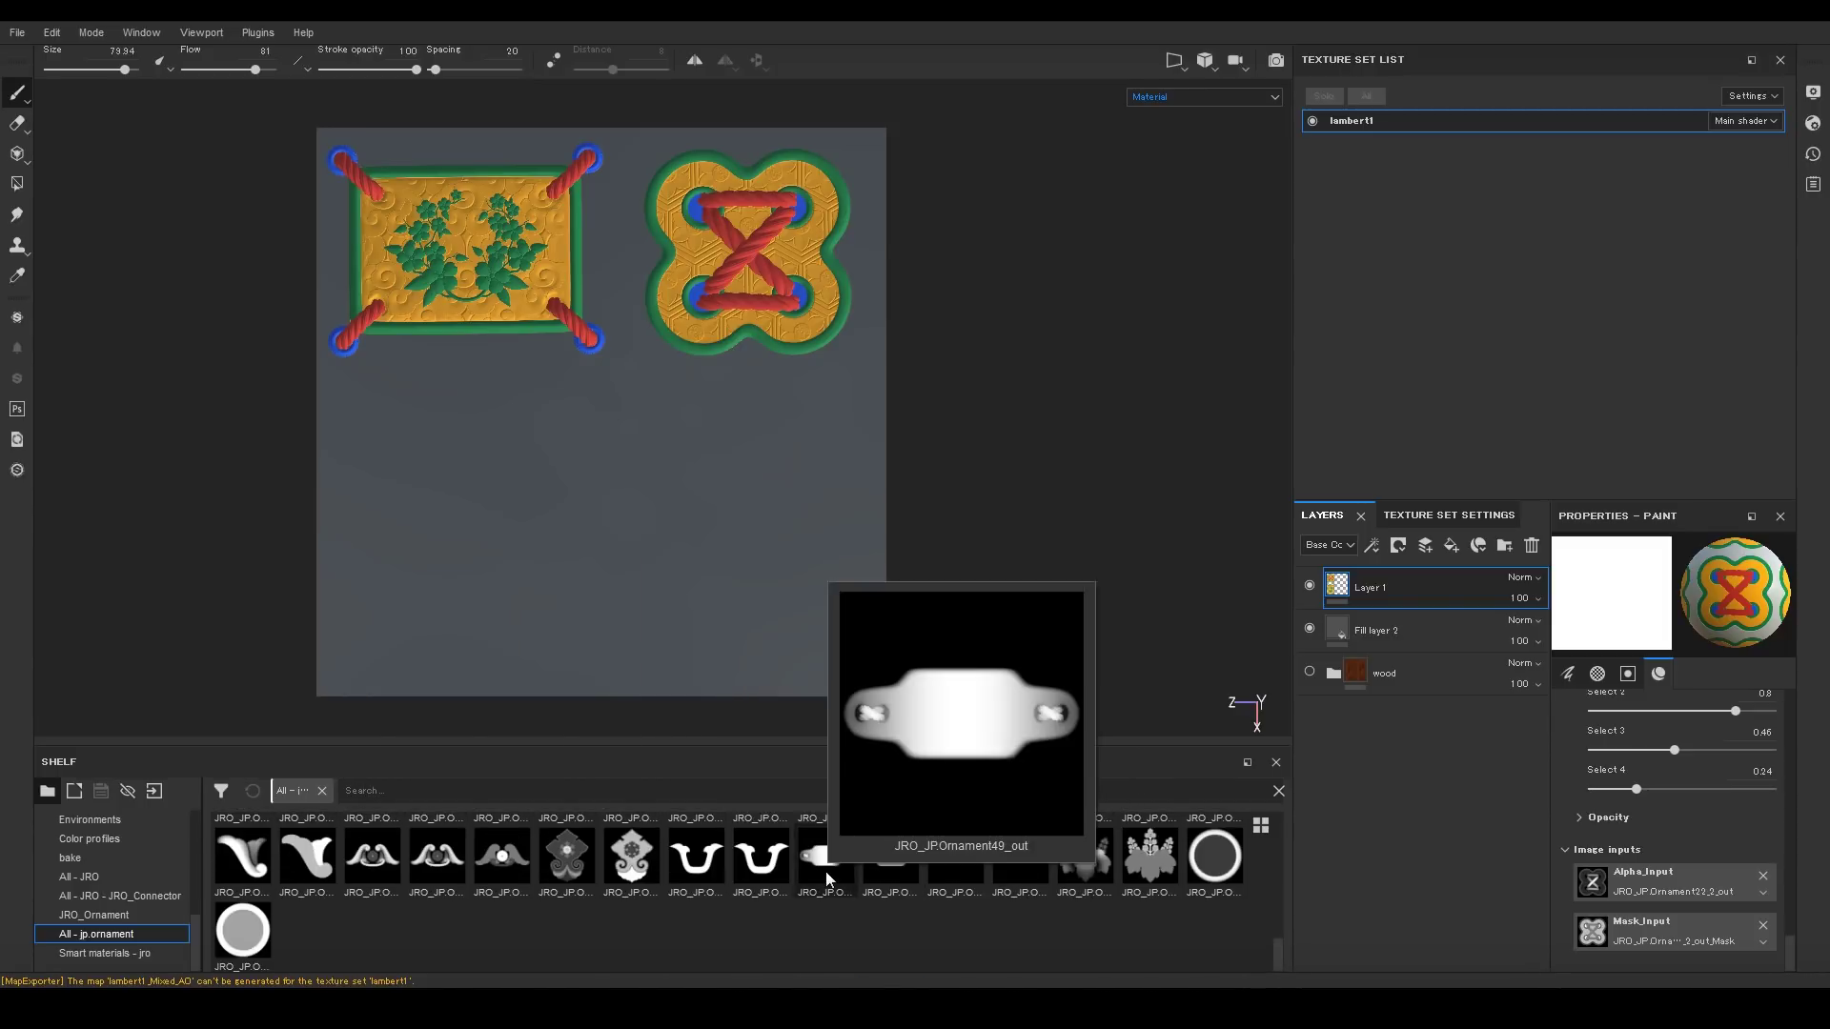
drag(820, 872, 1656, 896)
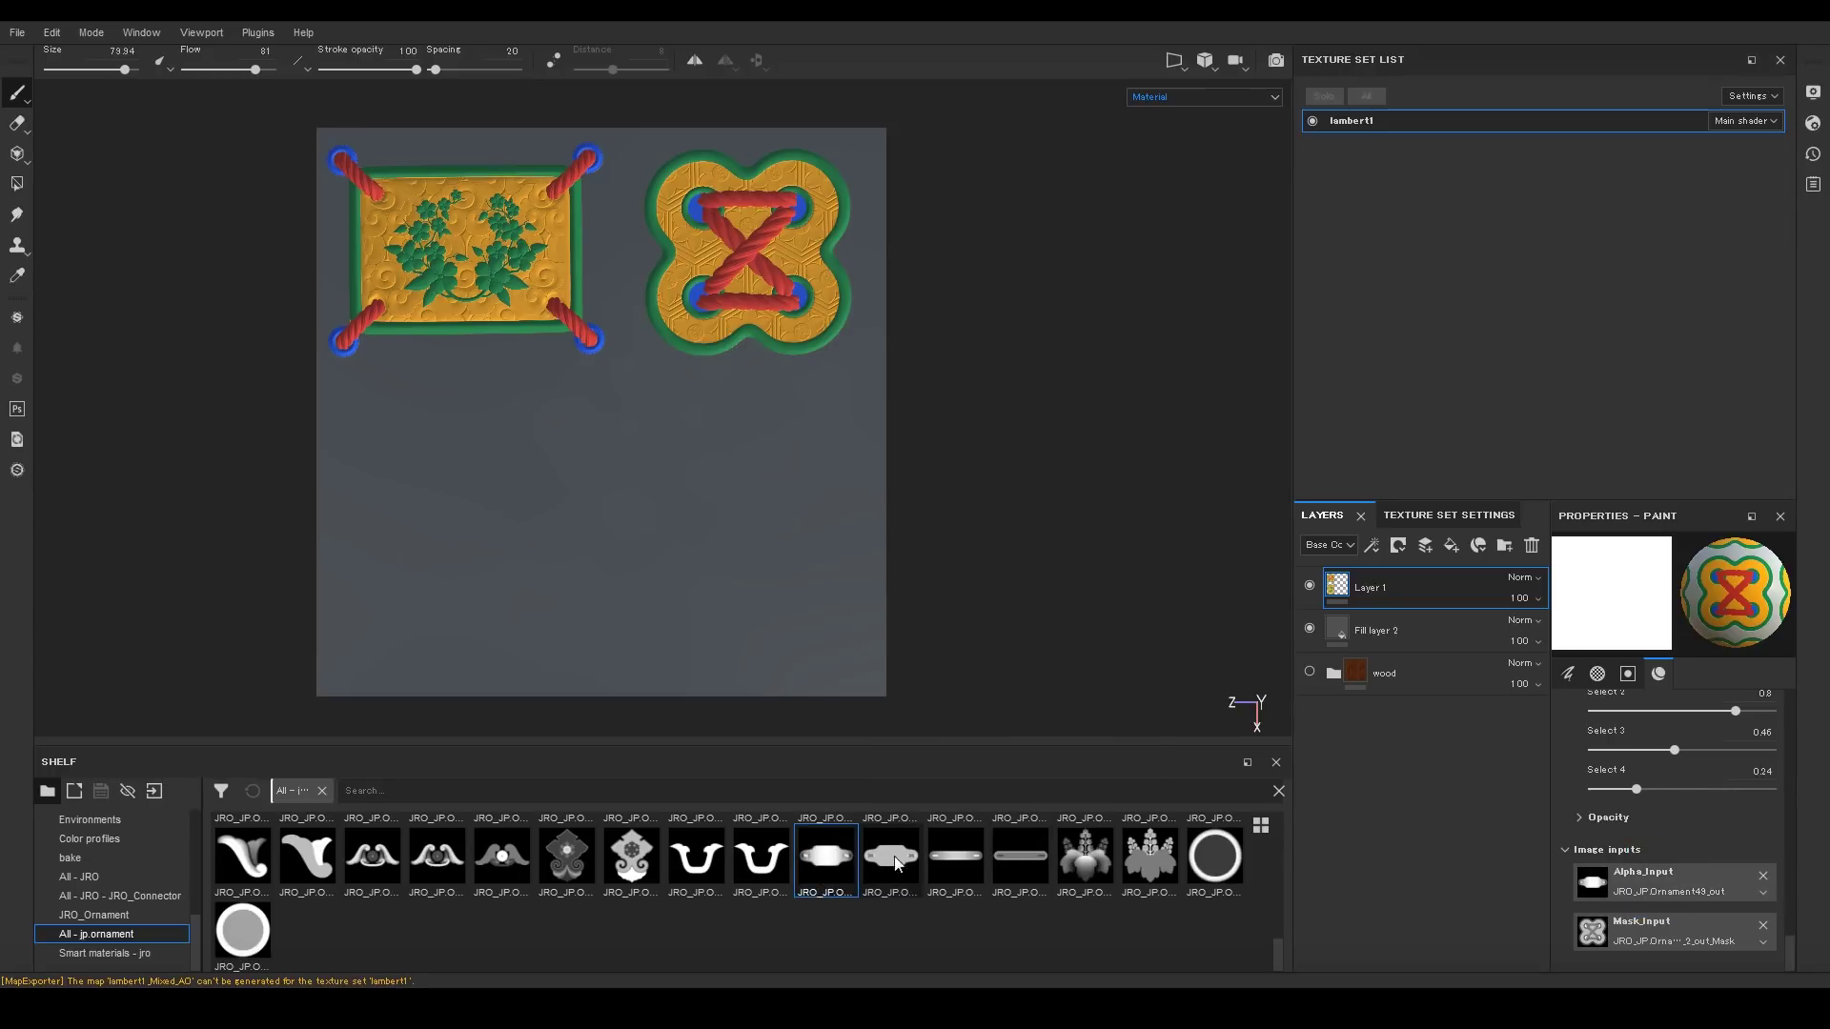
drag(890, 855, 1652, 930)
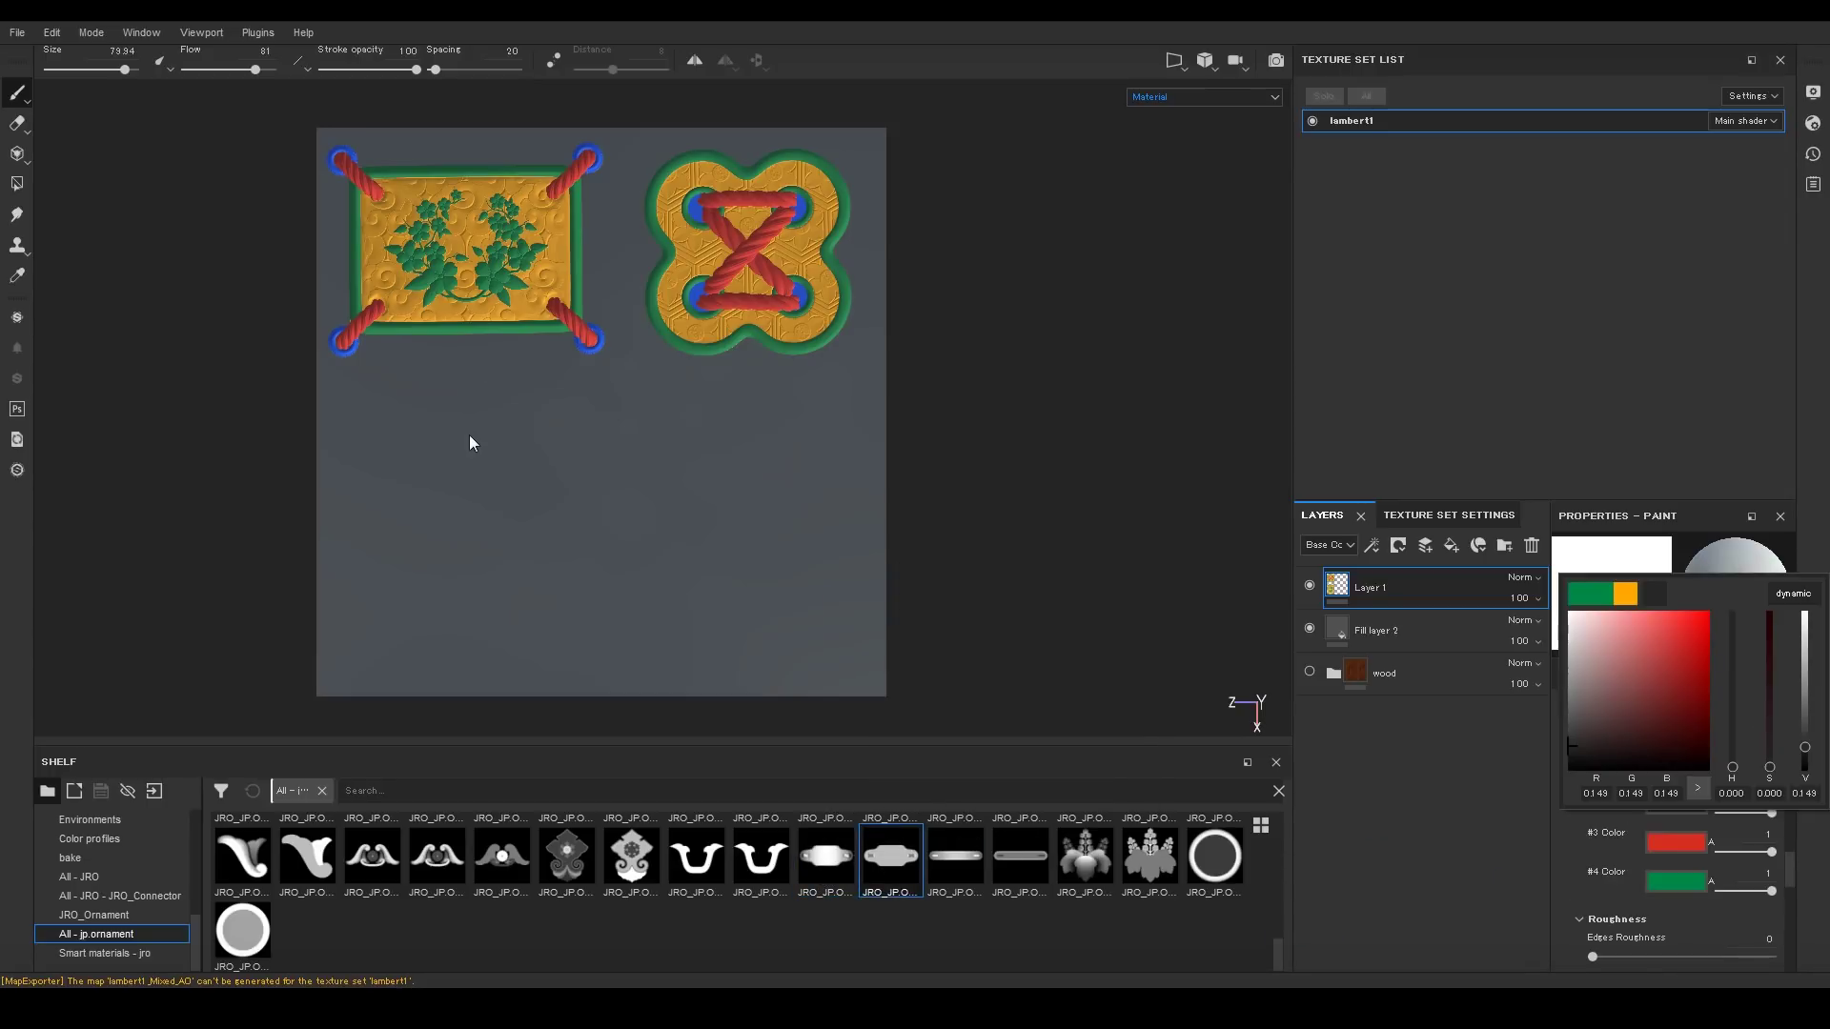
Set #2 Color to green, enlarge the brush to 98.83 and stamp the laced plate ornament below the floral plaque.
click(471, 442)
key(bracketright)
key(bracketright)
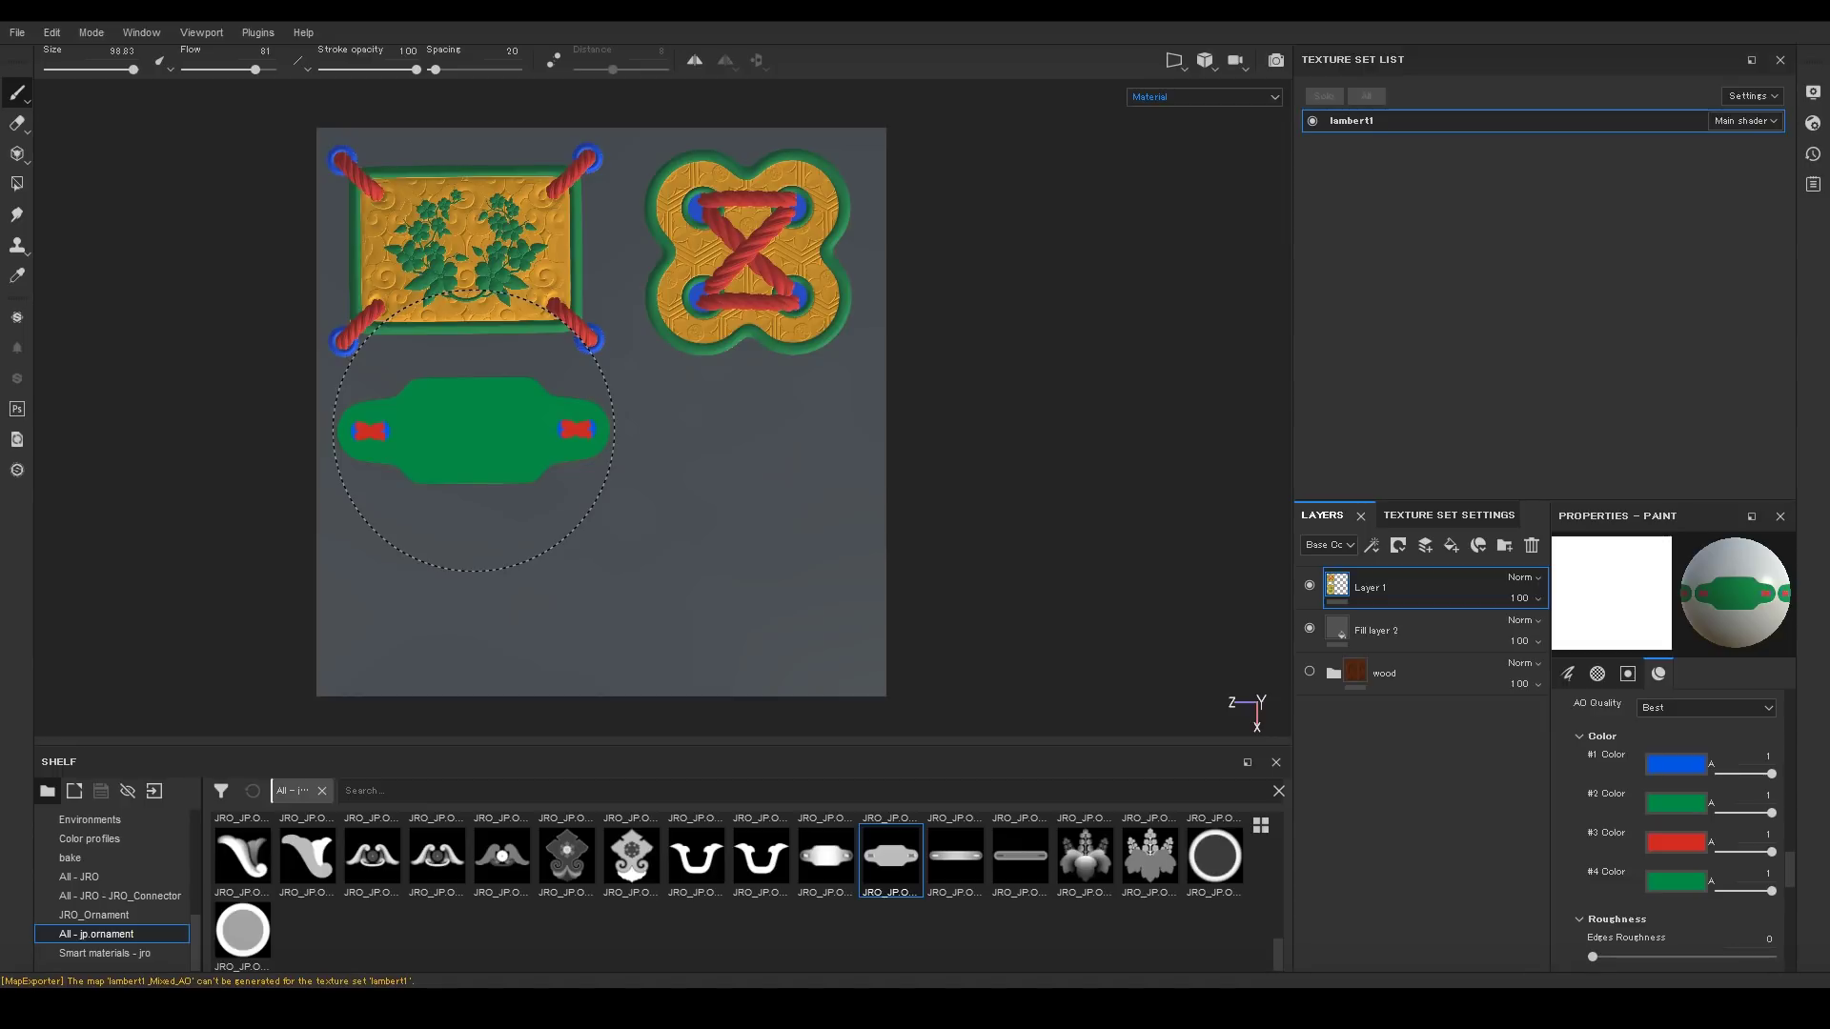
click(474, 429)
Find JRO_JP.Ornament41_4_out in the shelf, assign it to Alpha_Input and assign its matching mask image to Mask_Input.
scroll(696, 886, up, 2)
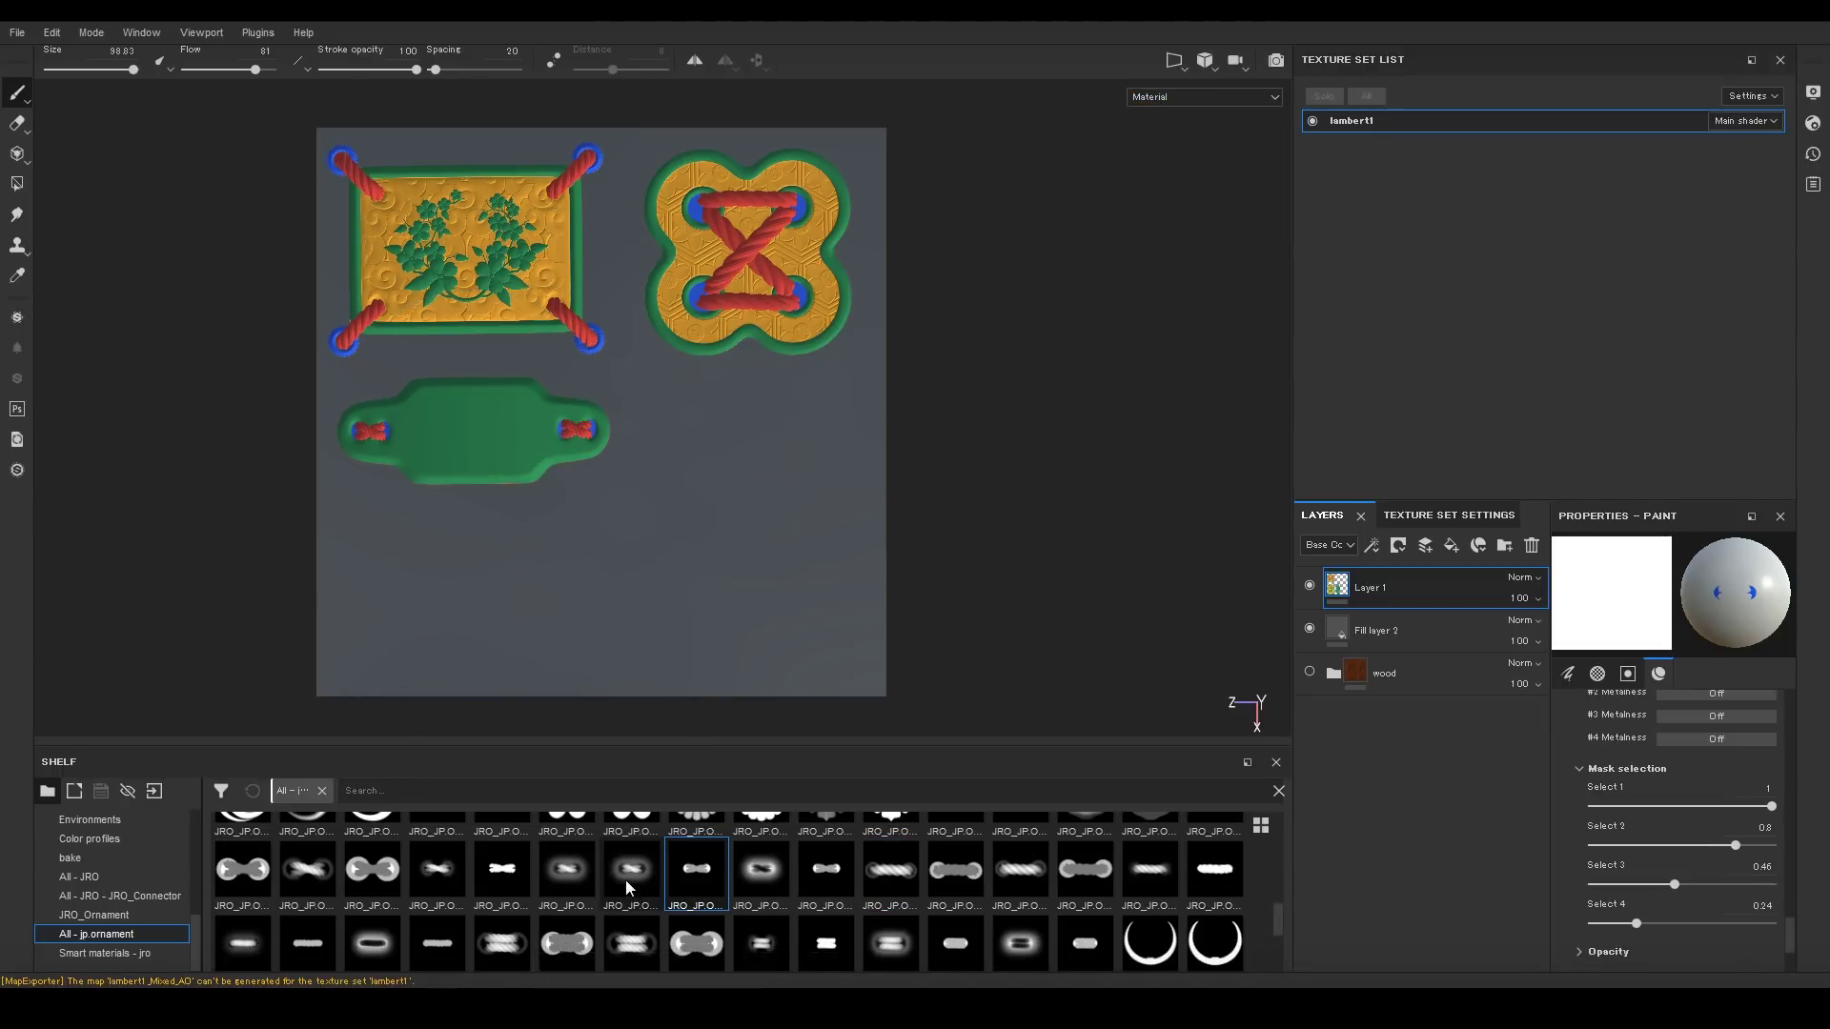
mouse_move(625, 879)
mouse_down()
mouse_move(1431, 930)
mouse_move(657, 863)
mouse_up()
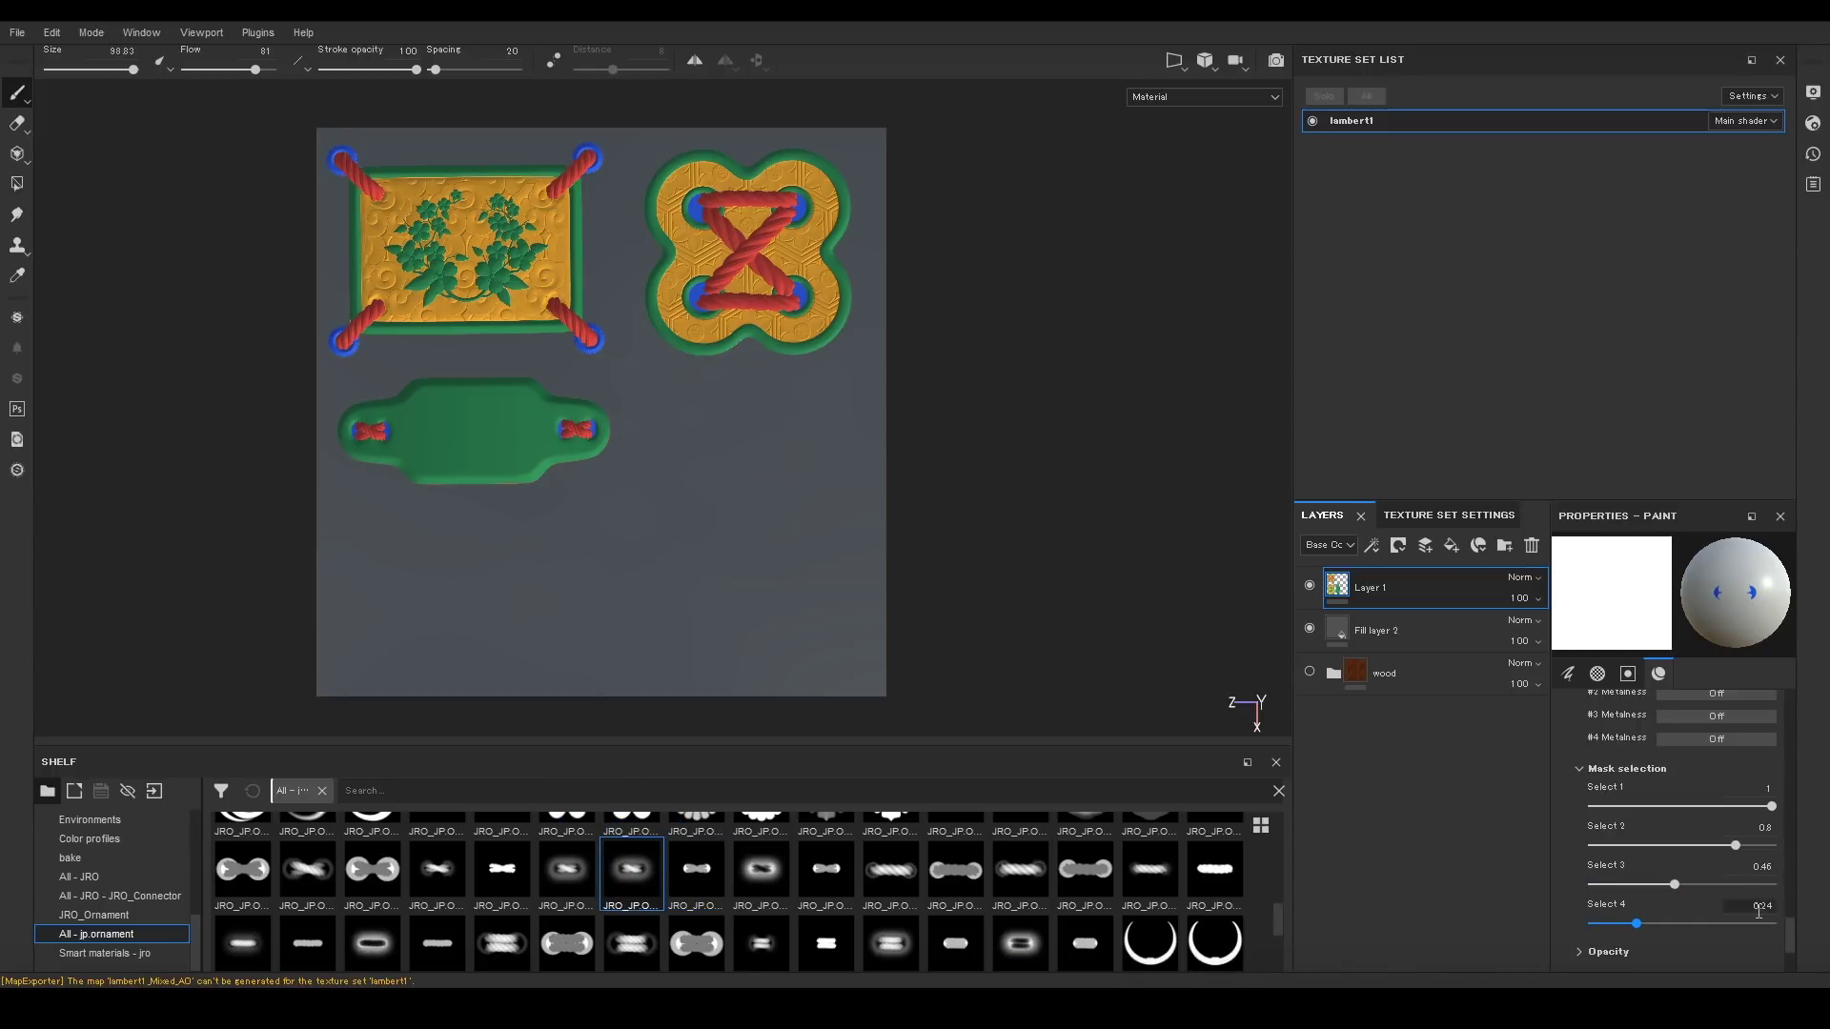
scroll(1790, 944, down, 2)
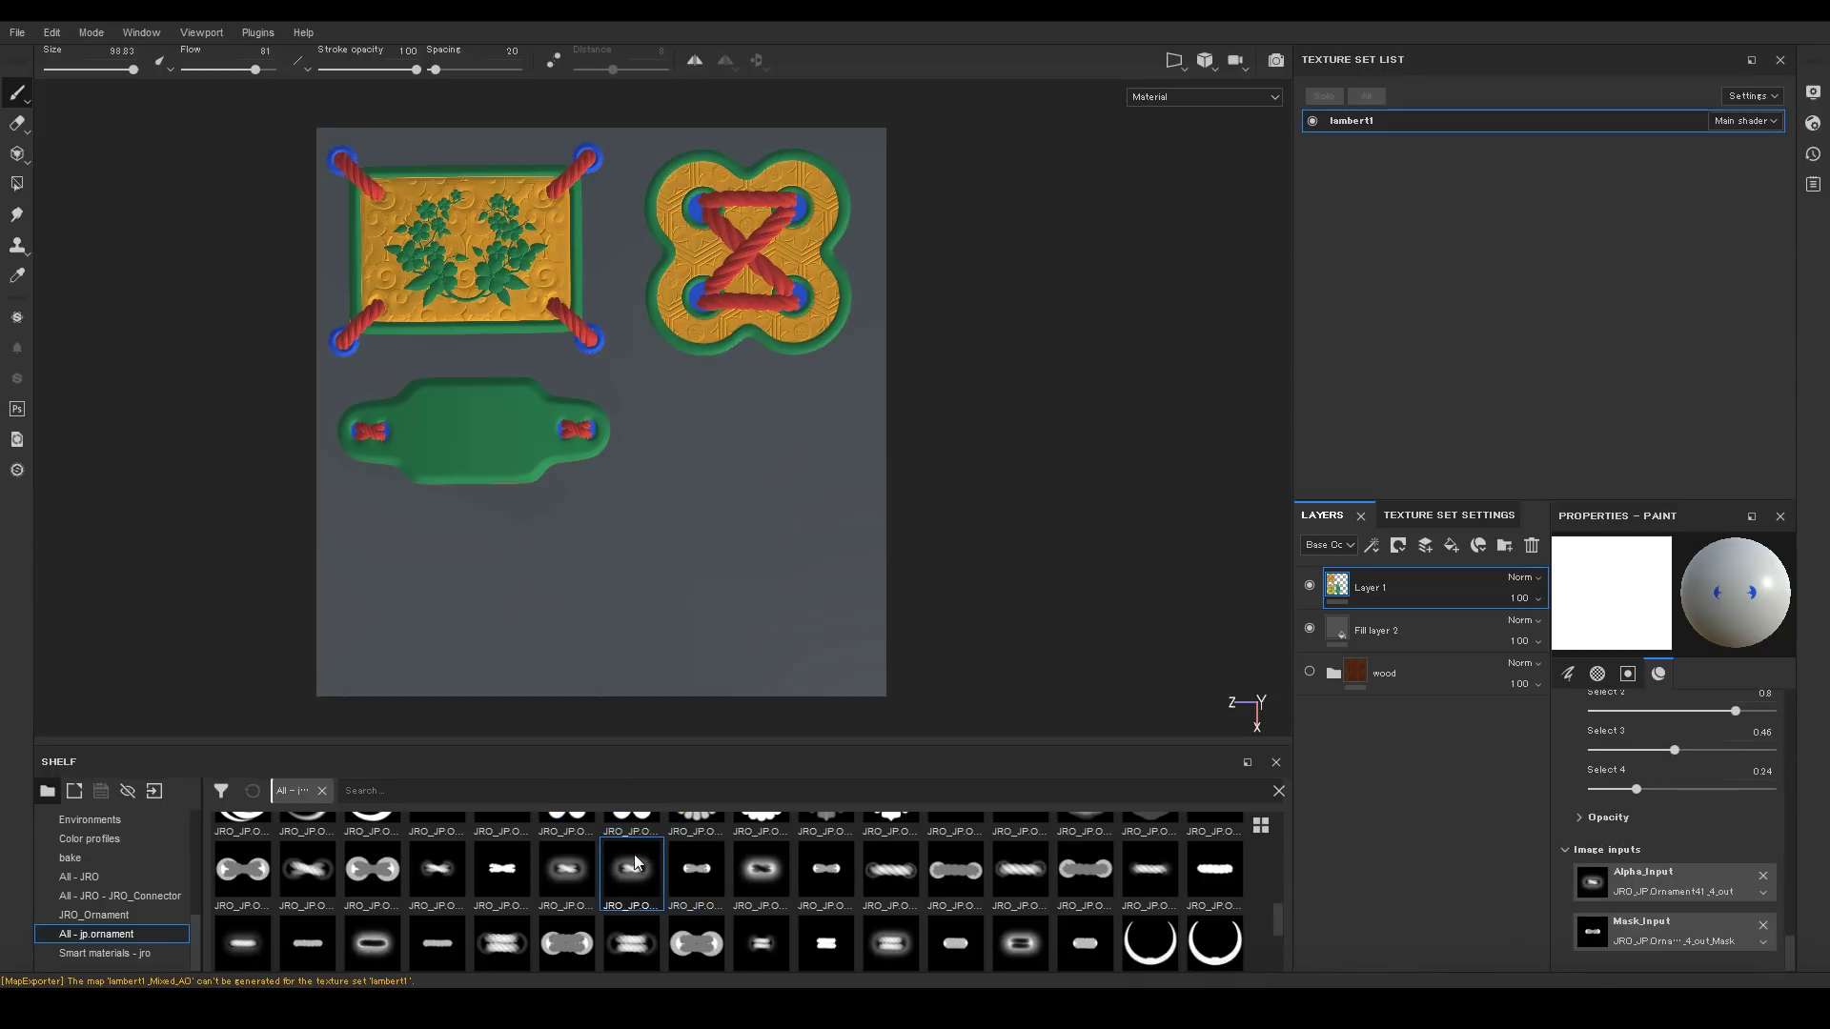
drag(636, 879, 1633, 886)
mouse_move(699, 870)
mouse_down()
mouse_move(1737, 943)
mouse_move(1666, 927)
mouse_up()
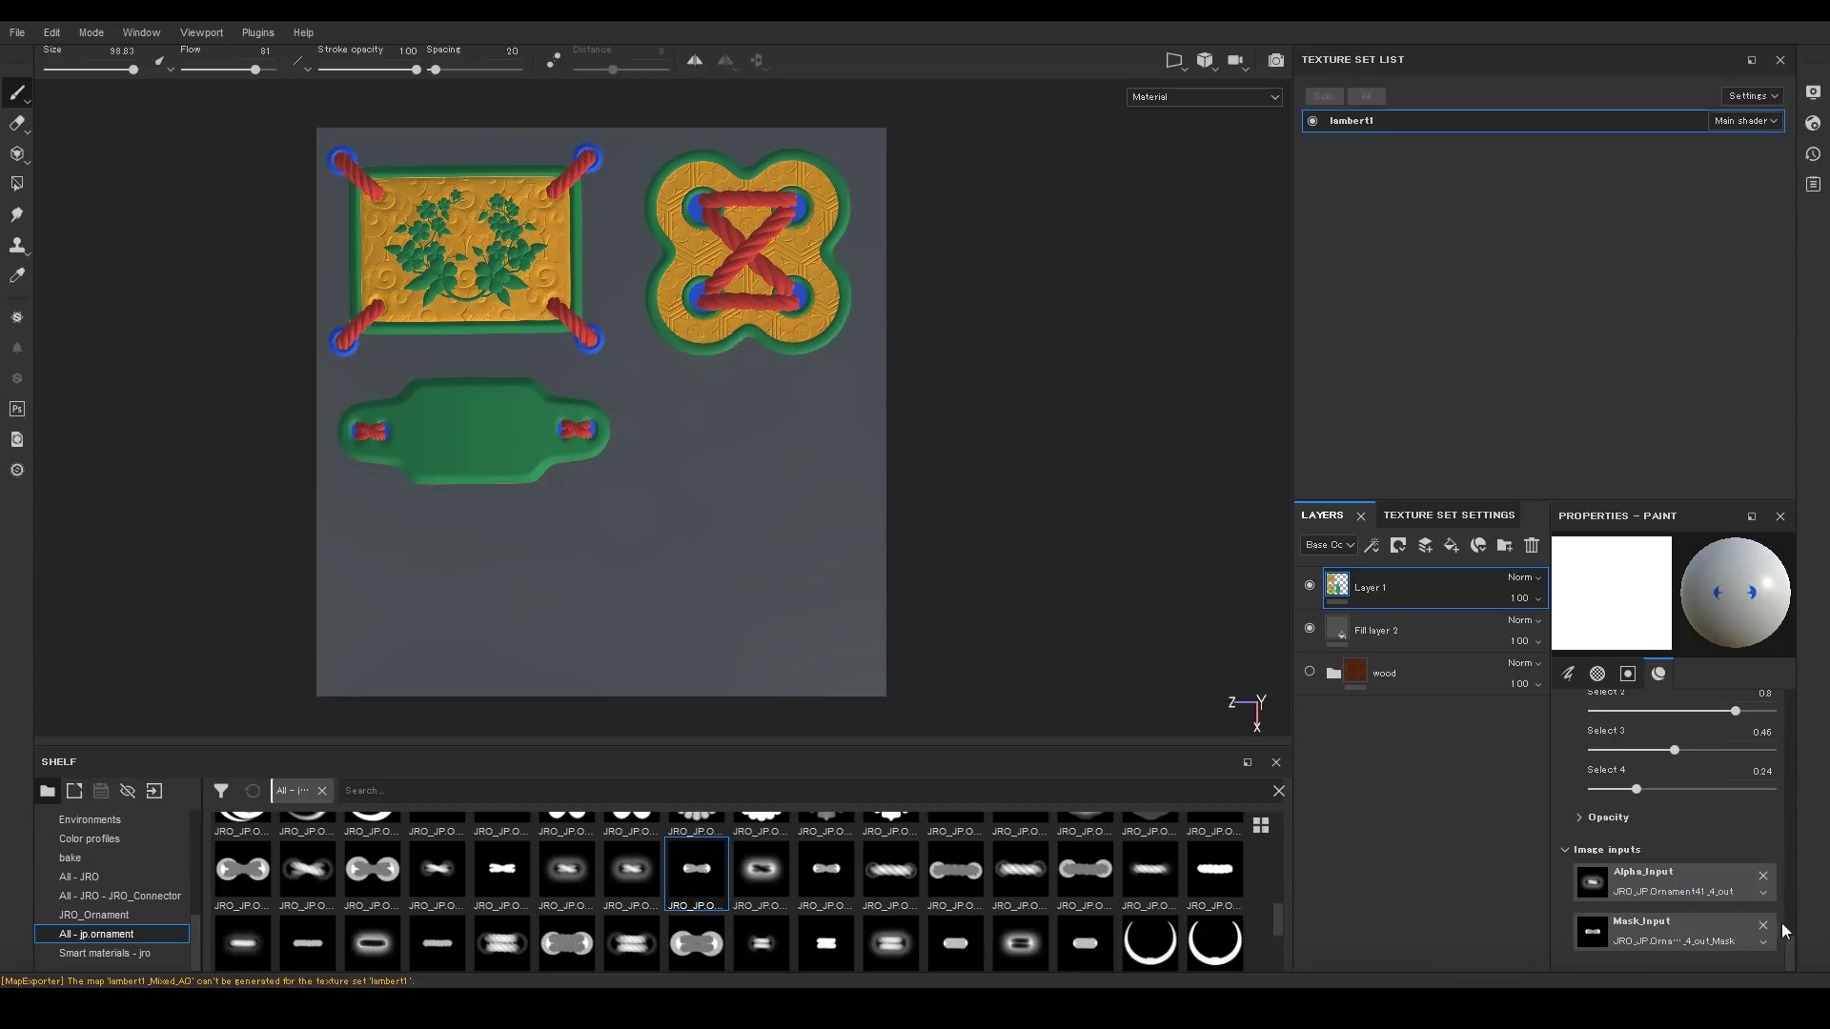
Set the mask selection's Select 2 to 0.69 and stamp the crossed-rope ornament below the laced four-lobed ornament.
drag(1796, 961, 1795, 922)
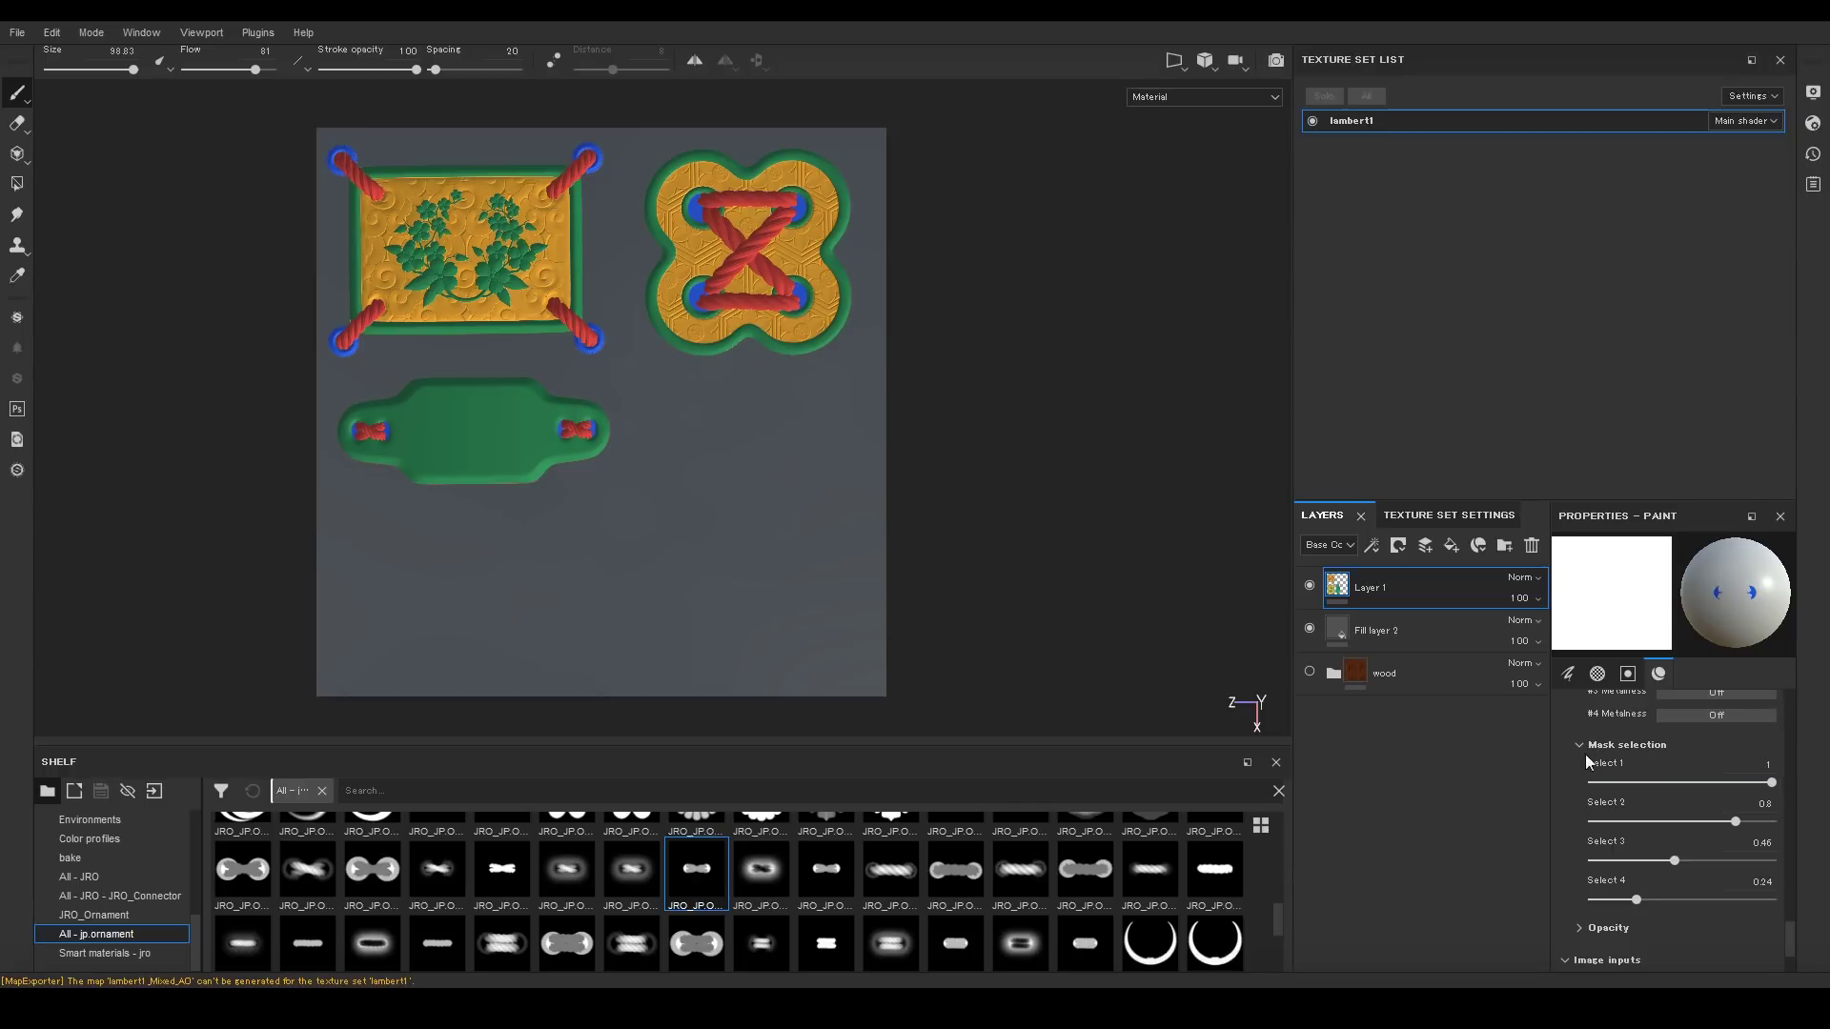
mouse_move(674, 884)
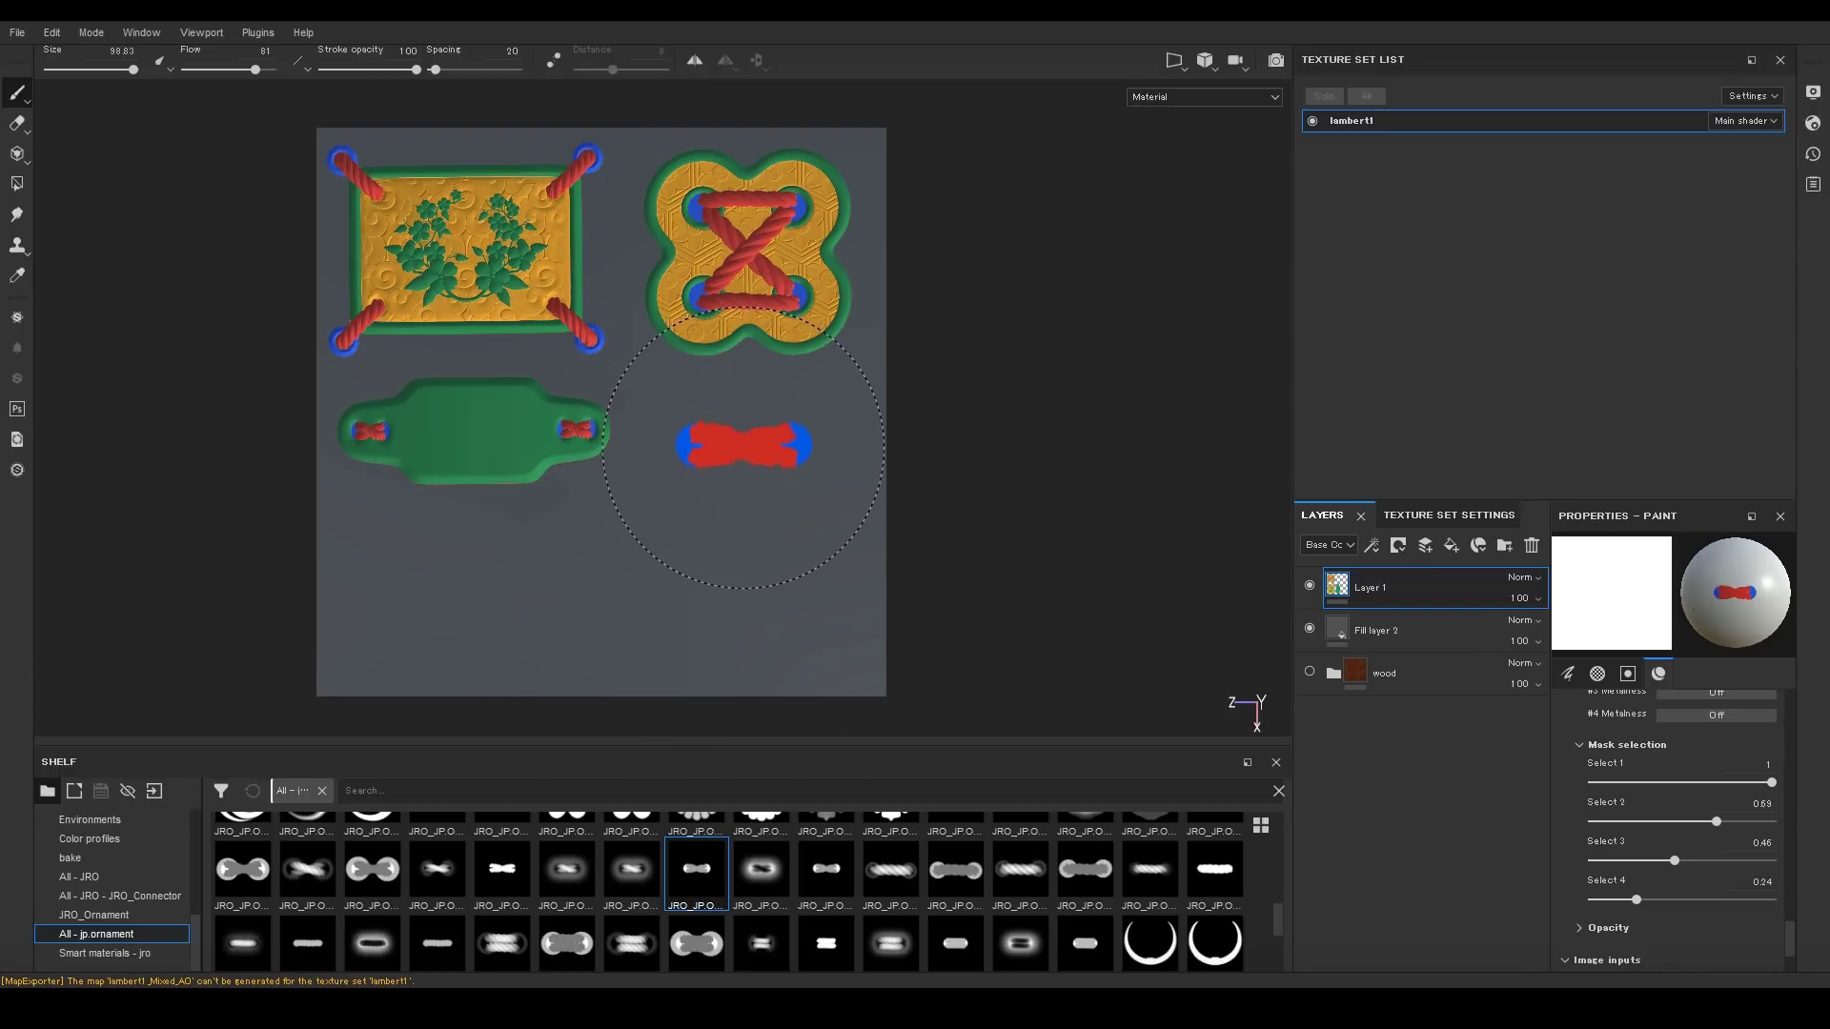
click(745, 446)
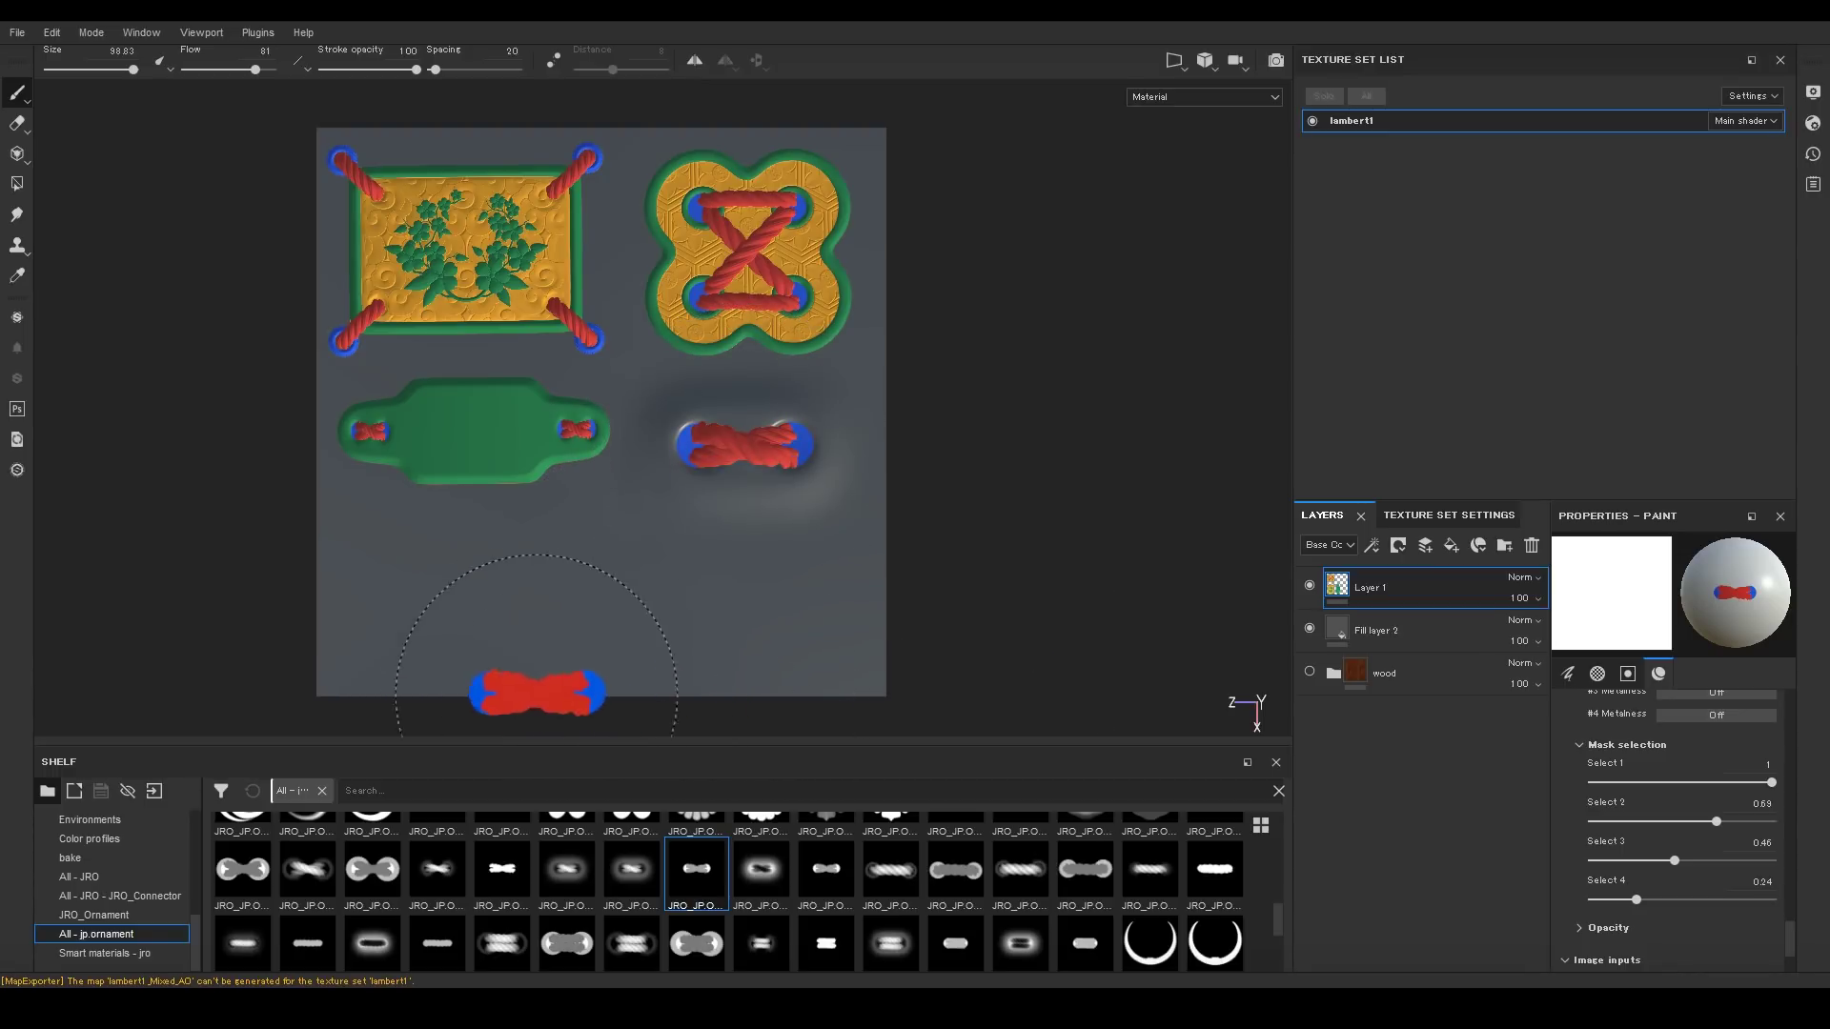
Assign the tied-rope alpha and mask, set #1, #3 and #4 Color green and #2 red, and stamp it at the plane's lower right.
drag(1277, 918, 1255, 829)
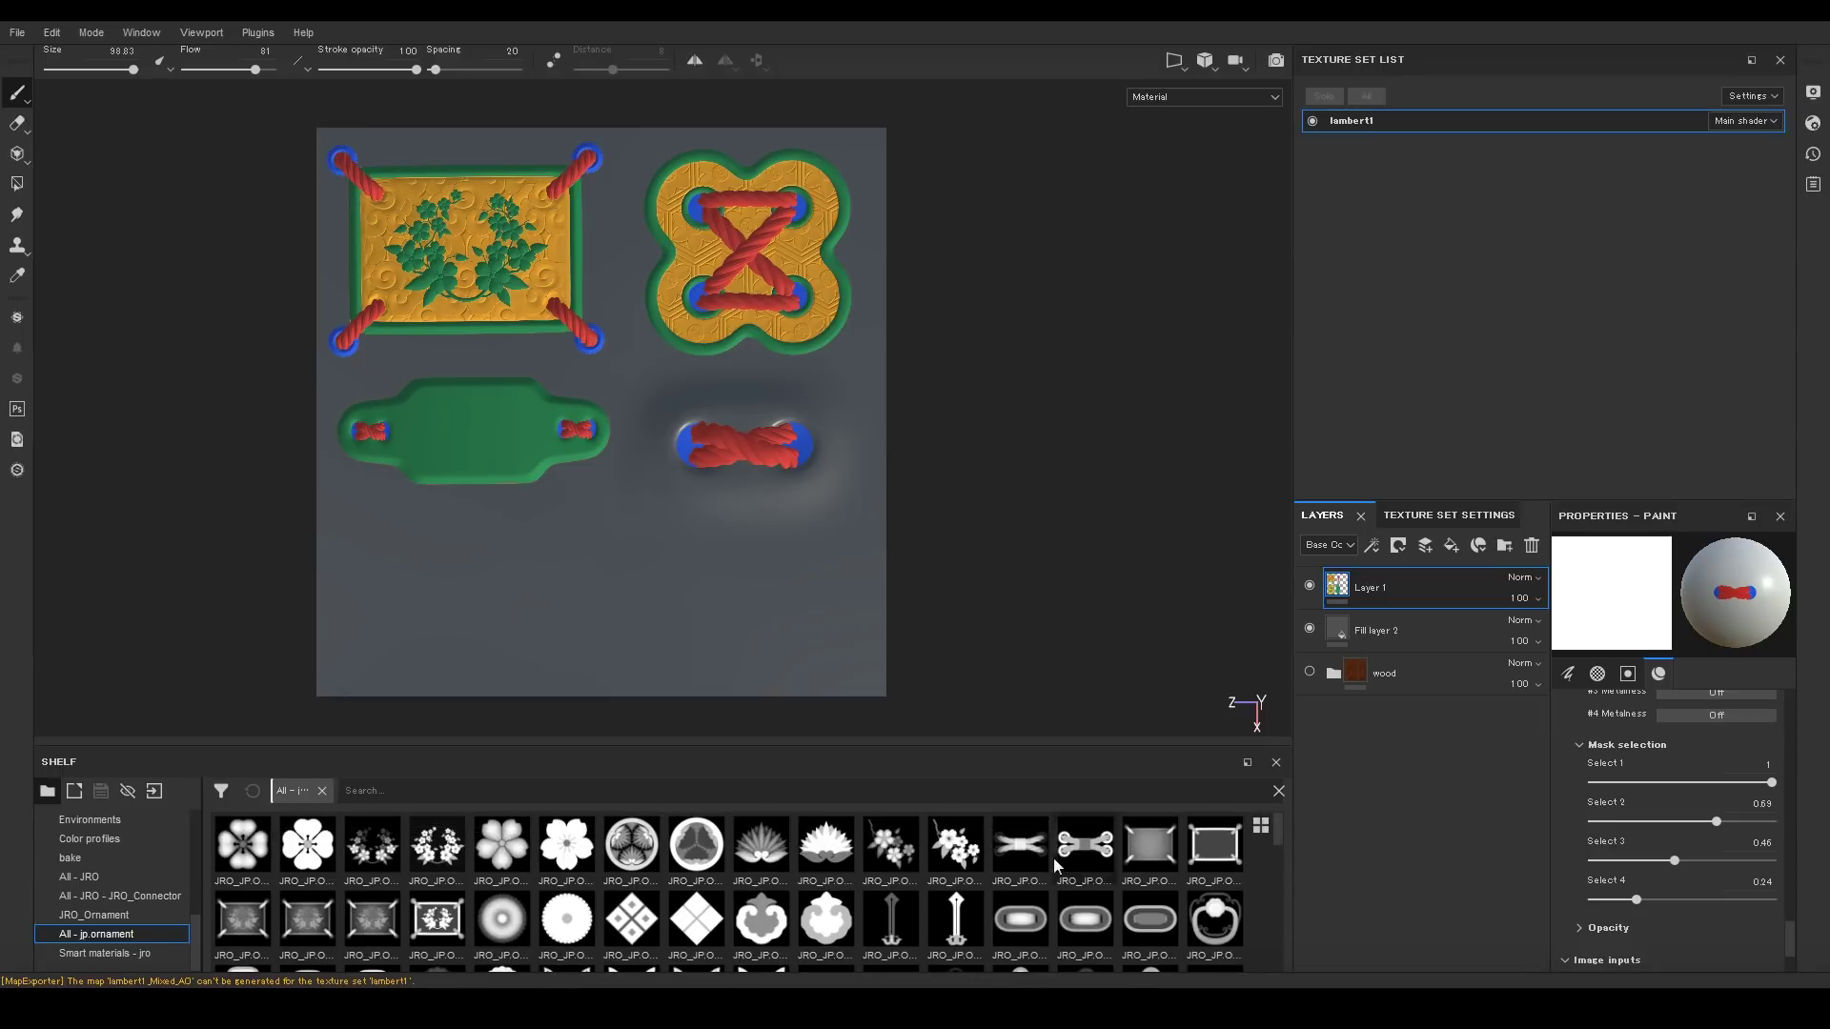
mouse_move(874, 866)
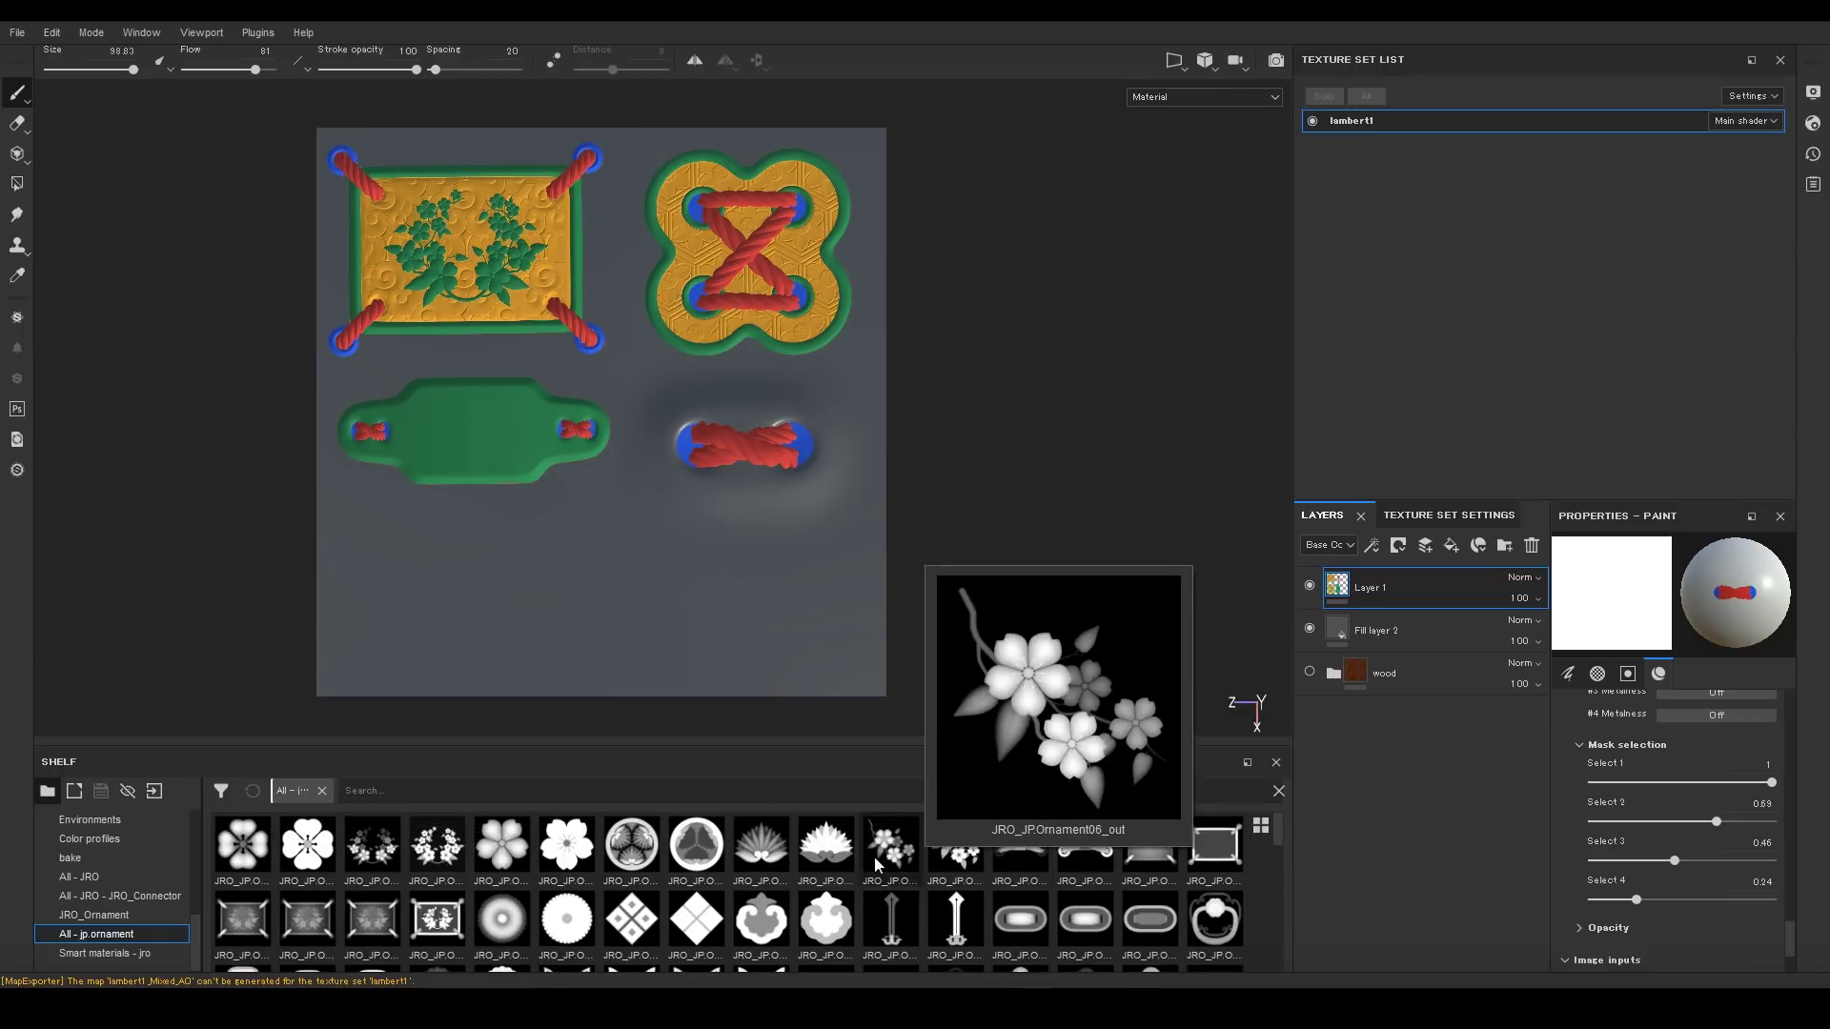
drag(1022, 848, 1654, 887)
drag(1085, 843, 1659, 929)
click(749, 605)
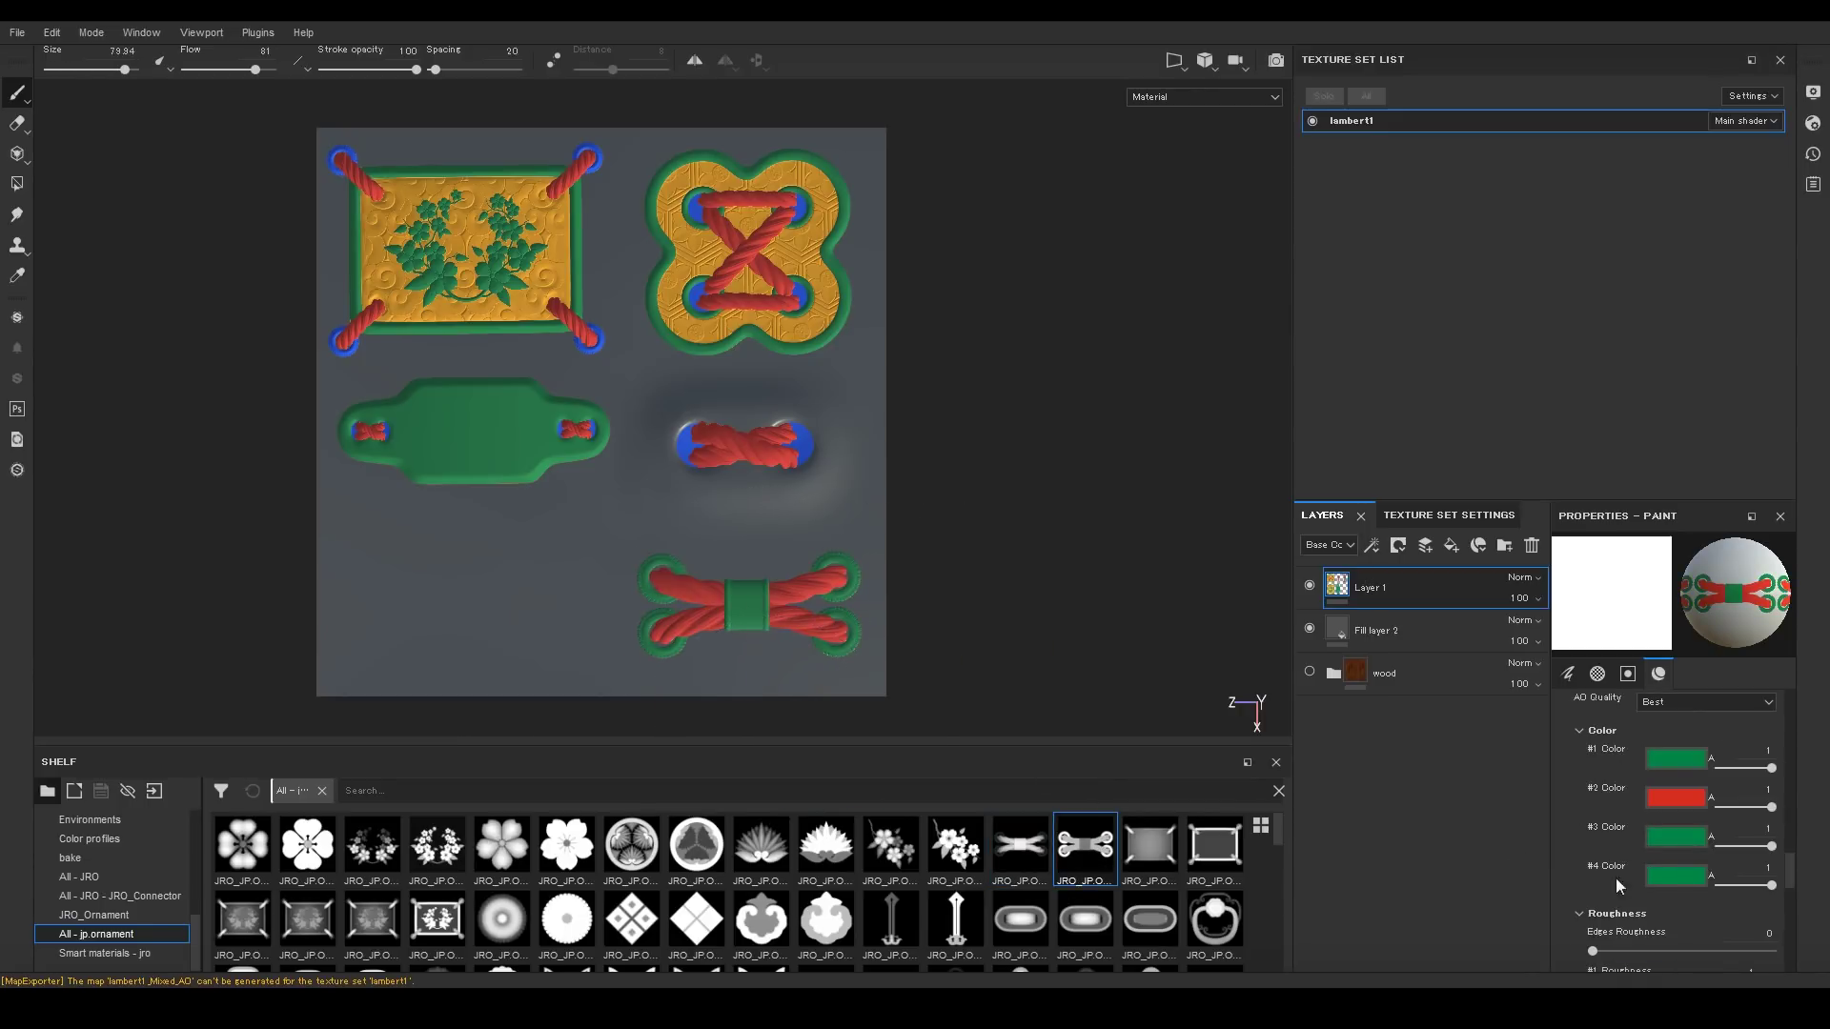
Assign JRO_JPOrnament06_out and its mask, set #2 Color green and #3 orange, and stamp the blossom branch smaller at the plane's lower left.
scroll(1684, 845, down, 5)
drag(892, 845, 1652, 888)
drag(956, 845, 1716, 933)
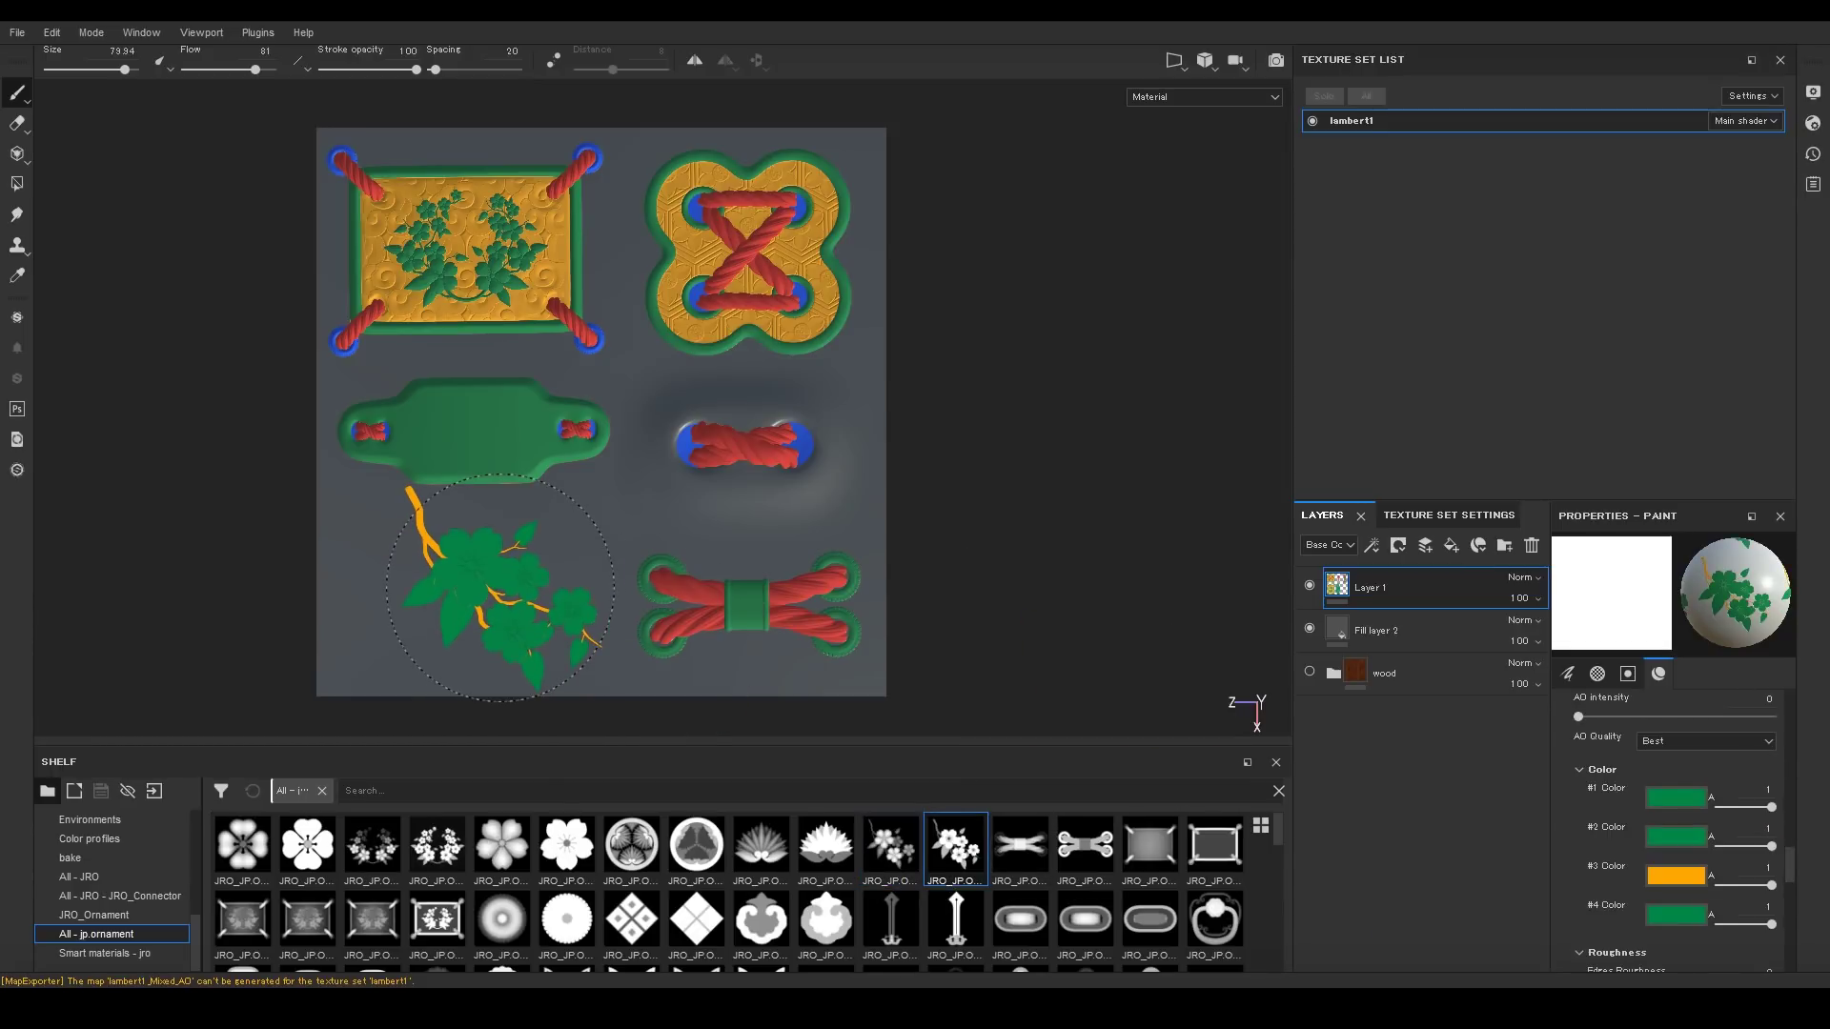
ctrl+right_drag(459, 588, 444, 587)
click(444, 586)
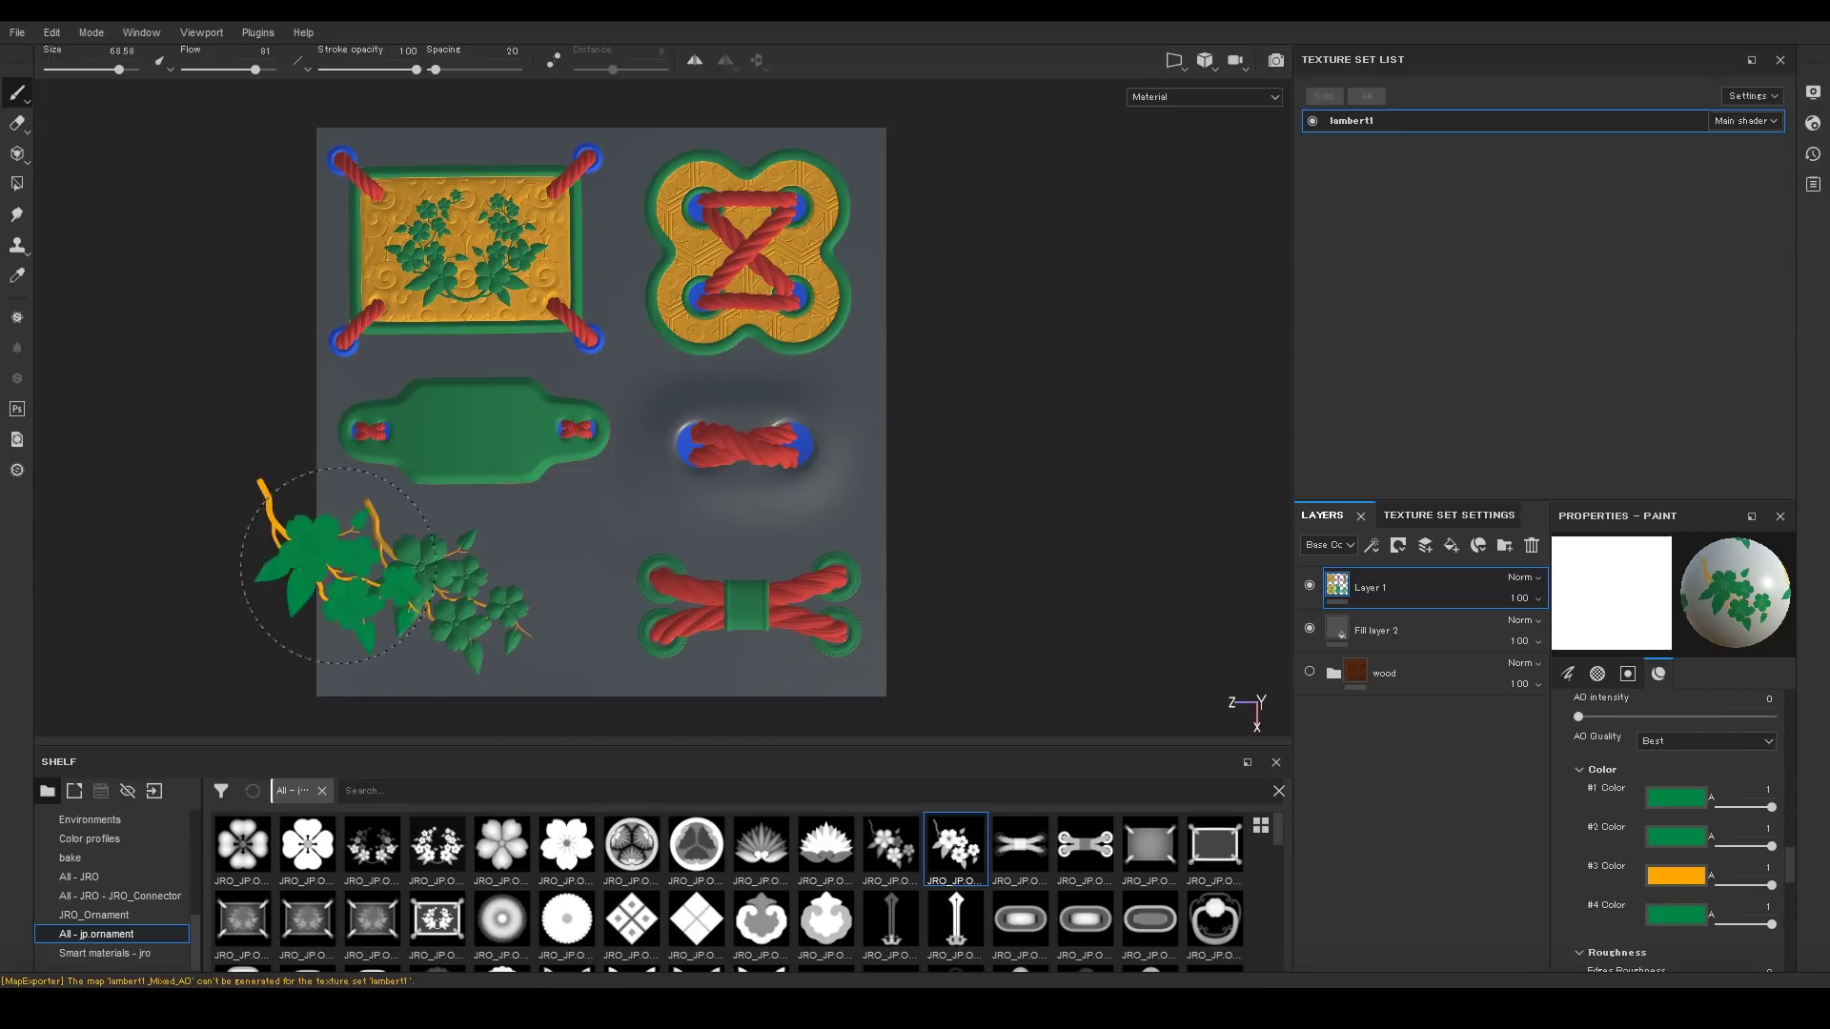
Export the lambert1 texture set using the PBR MetalRough configuration.
click(19, 31)
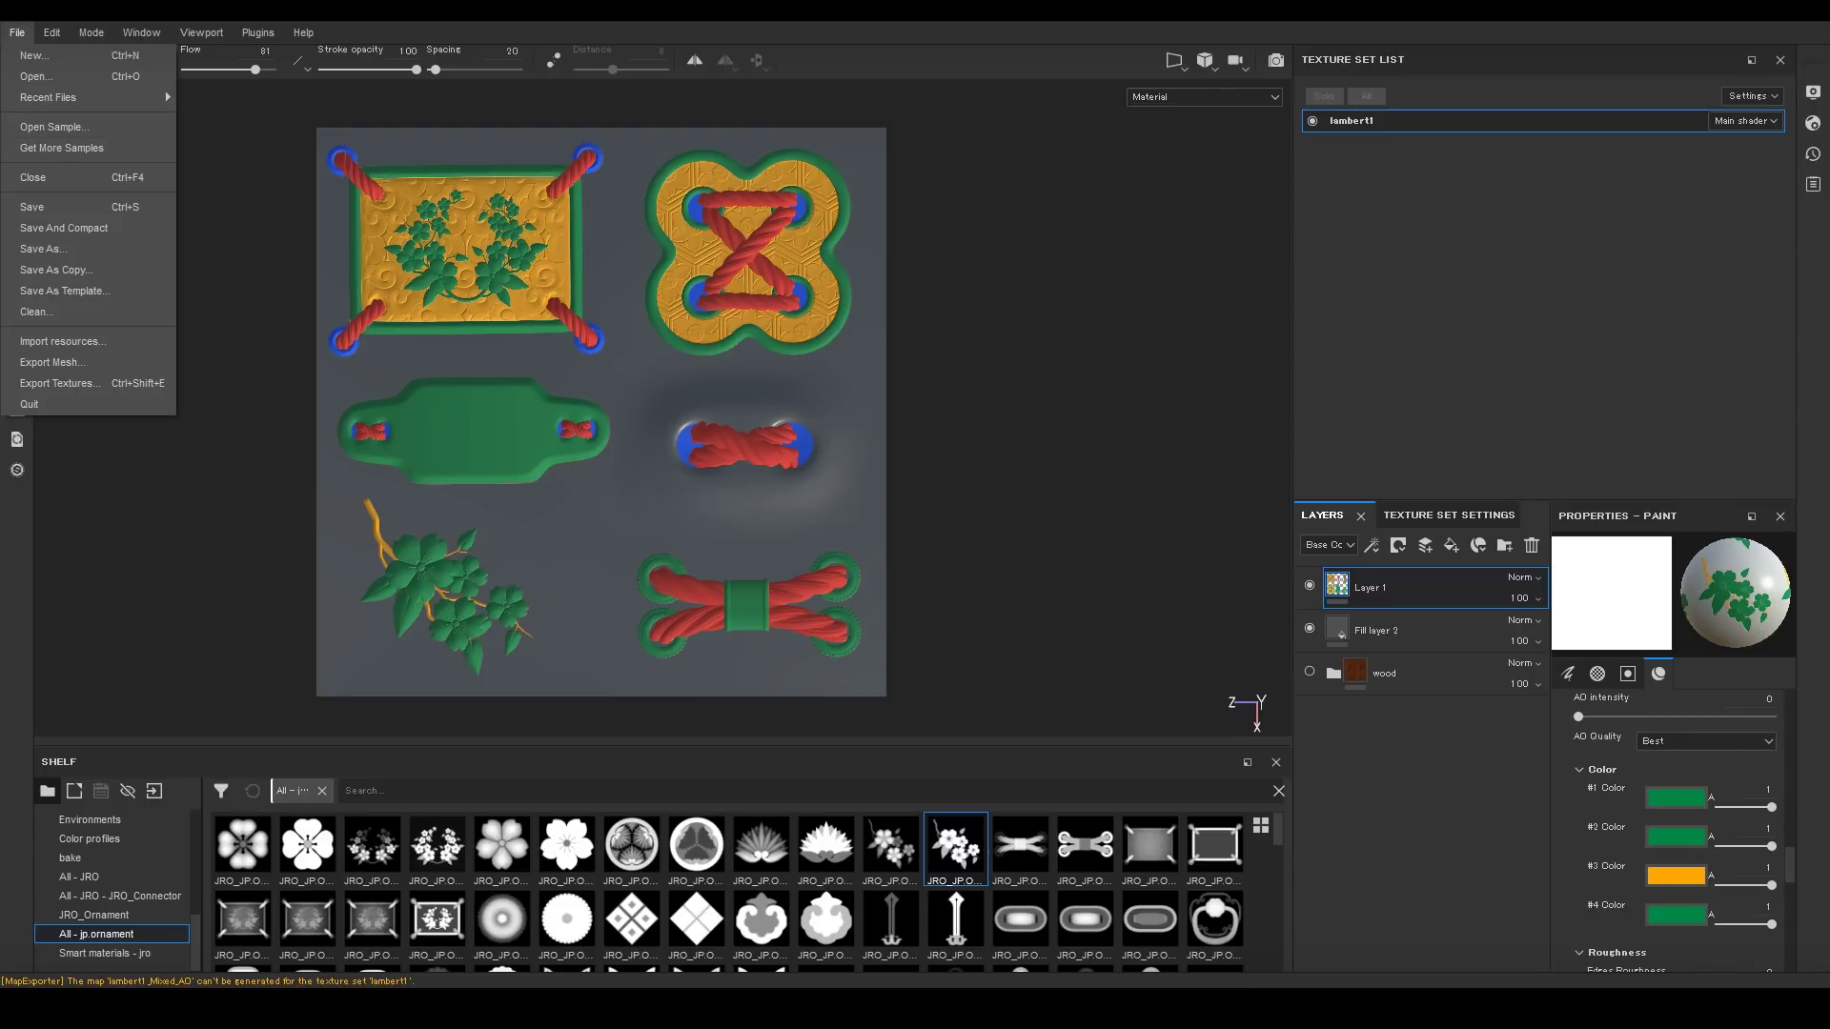
click(51, 386)
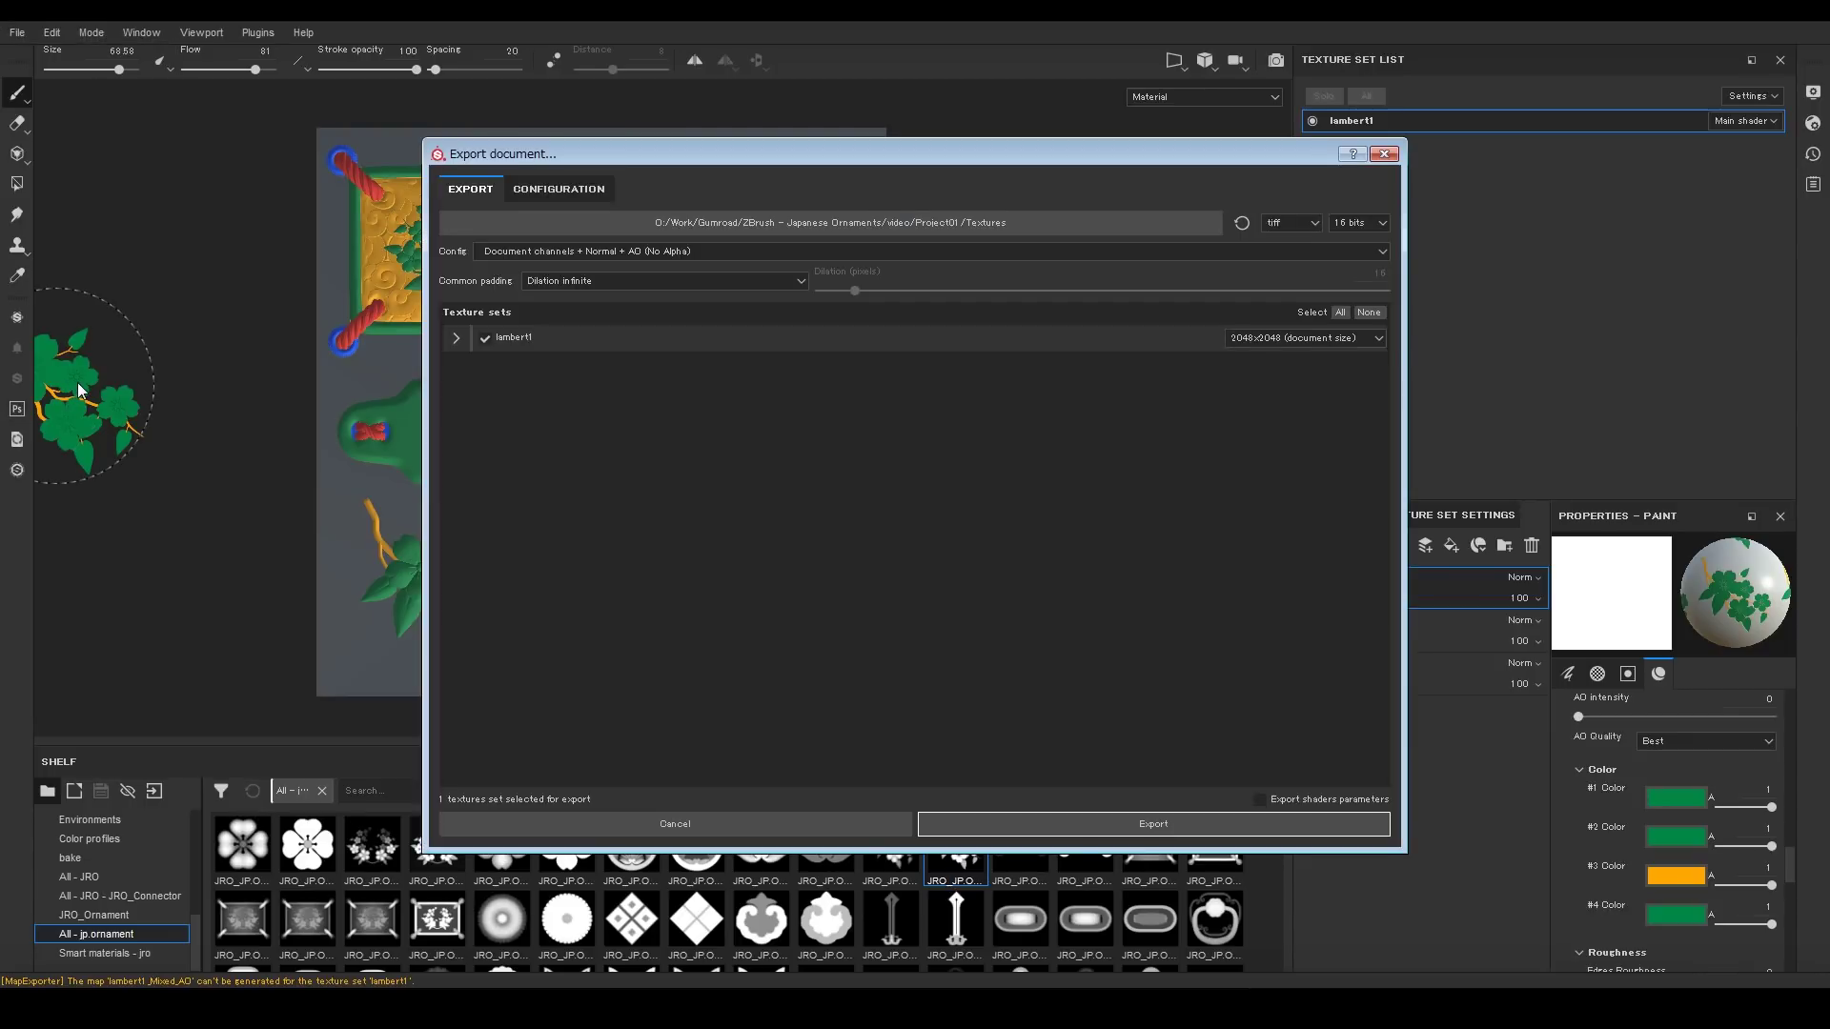
click(684, 255)
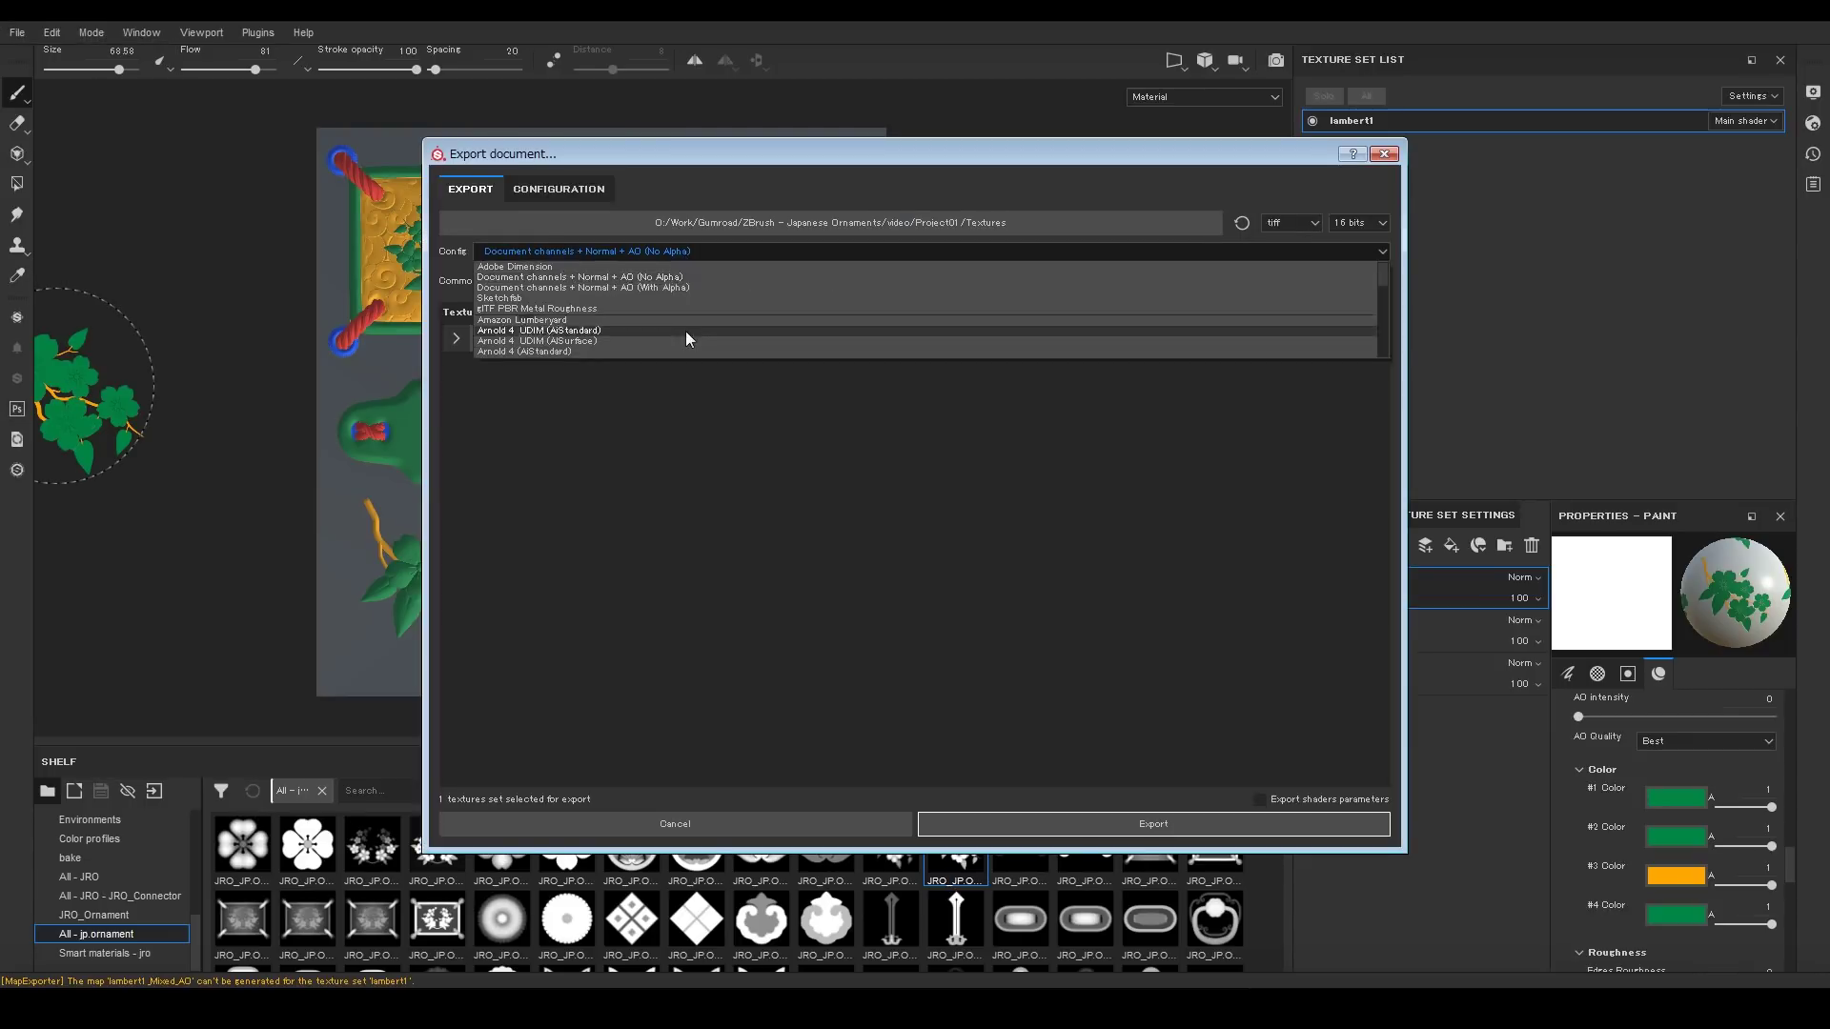
scroll(684, 338, down, 5)
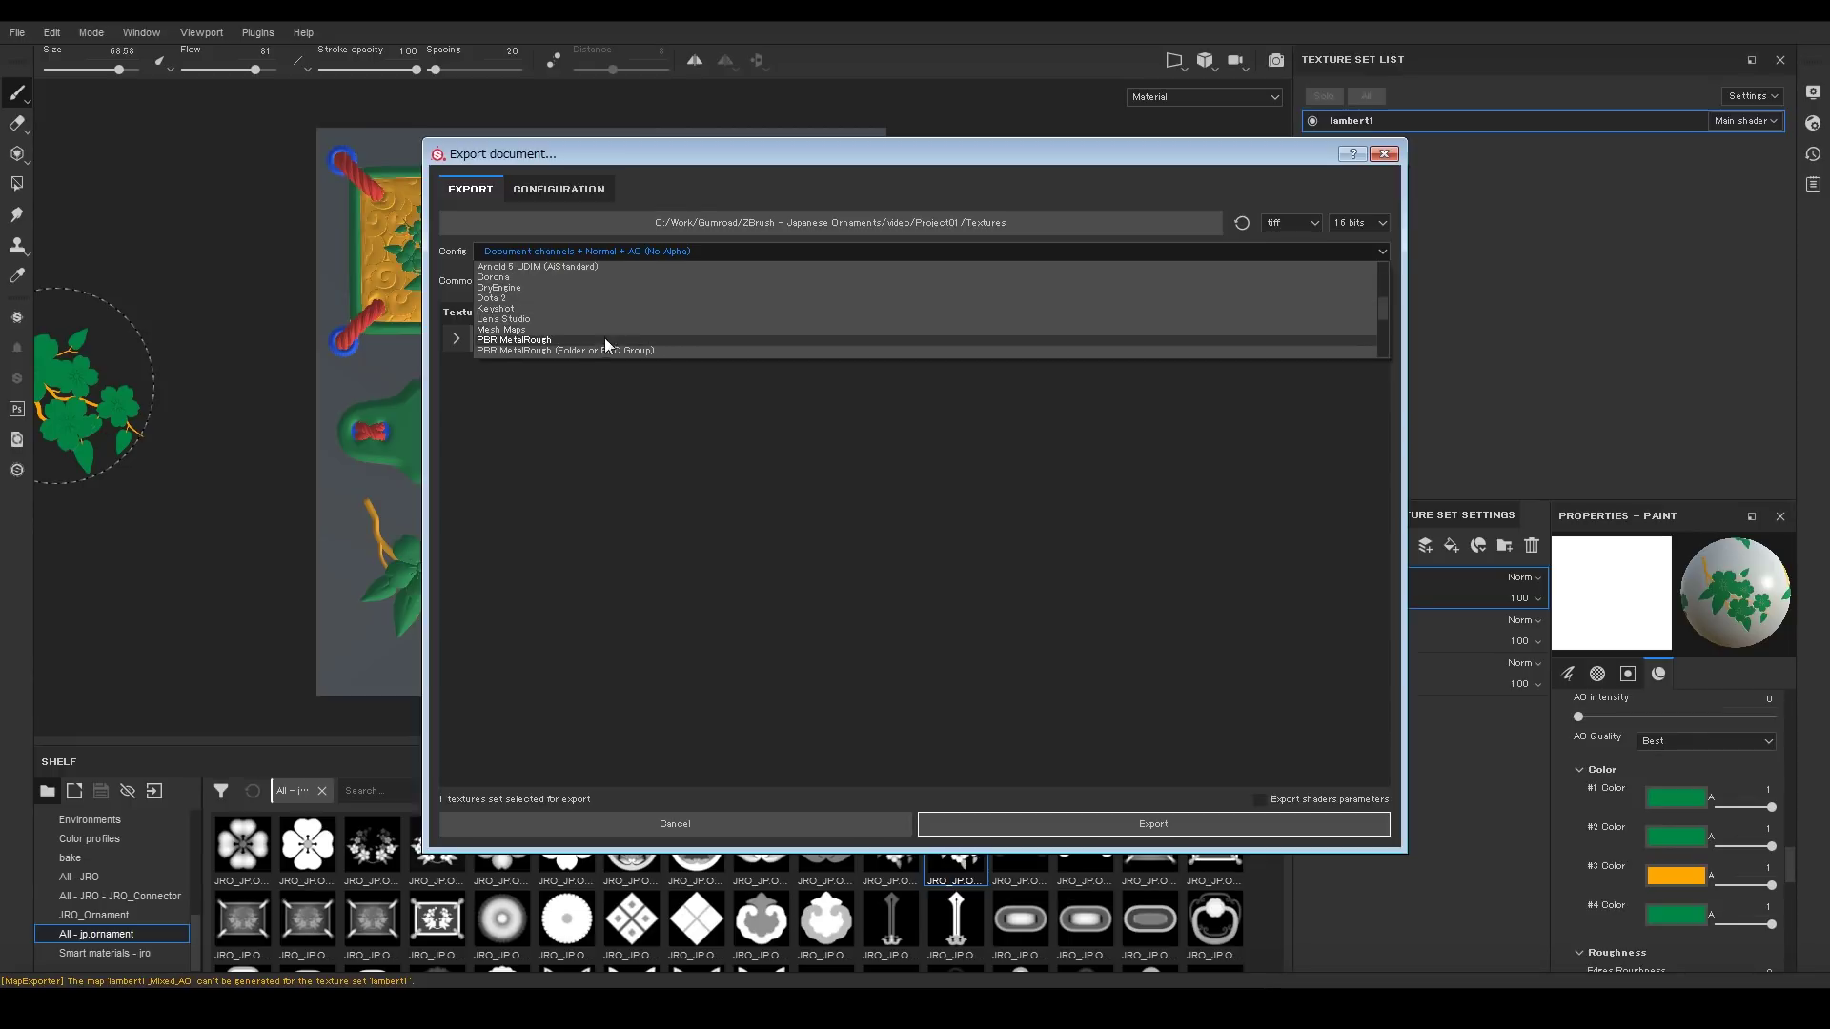
click(601, 339)
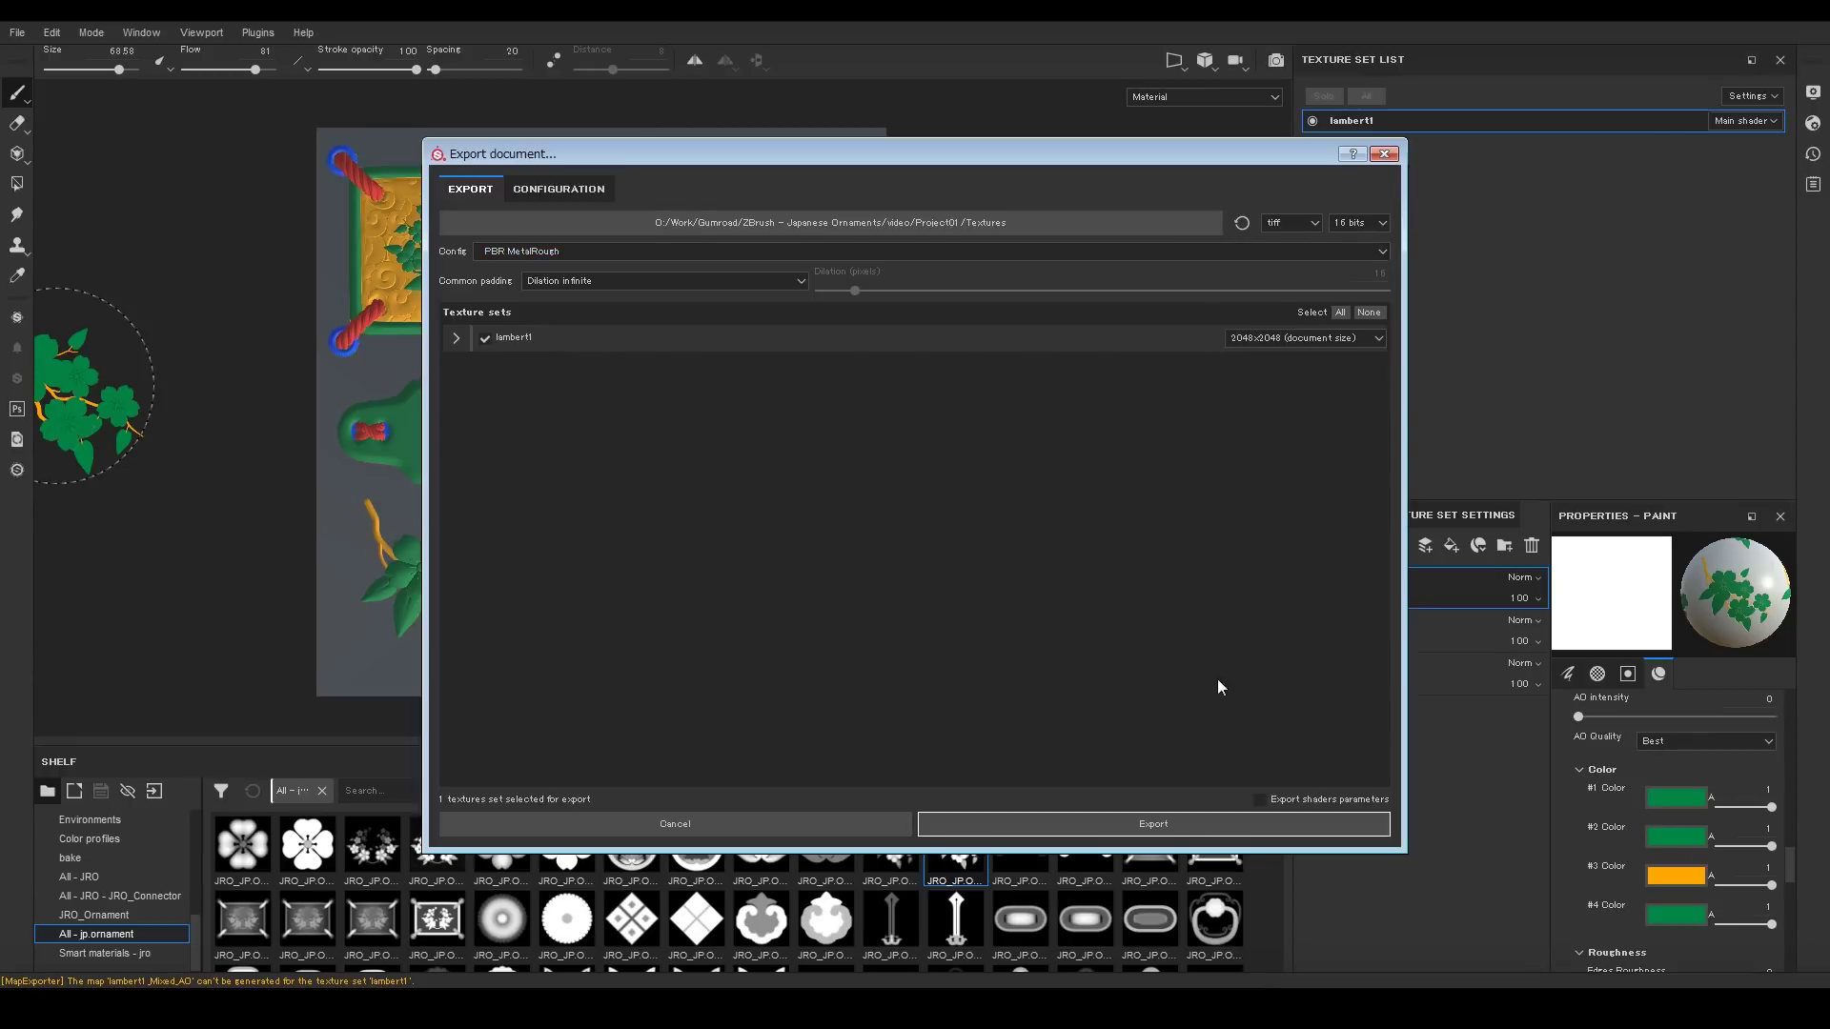
click(1180, 823)
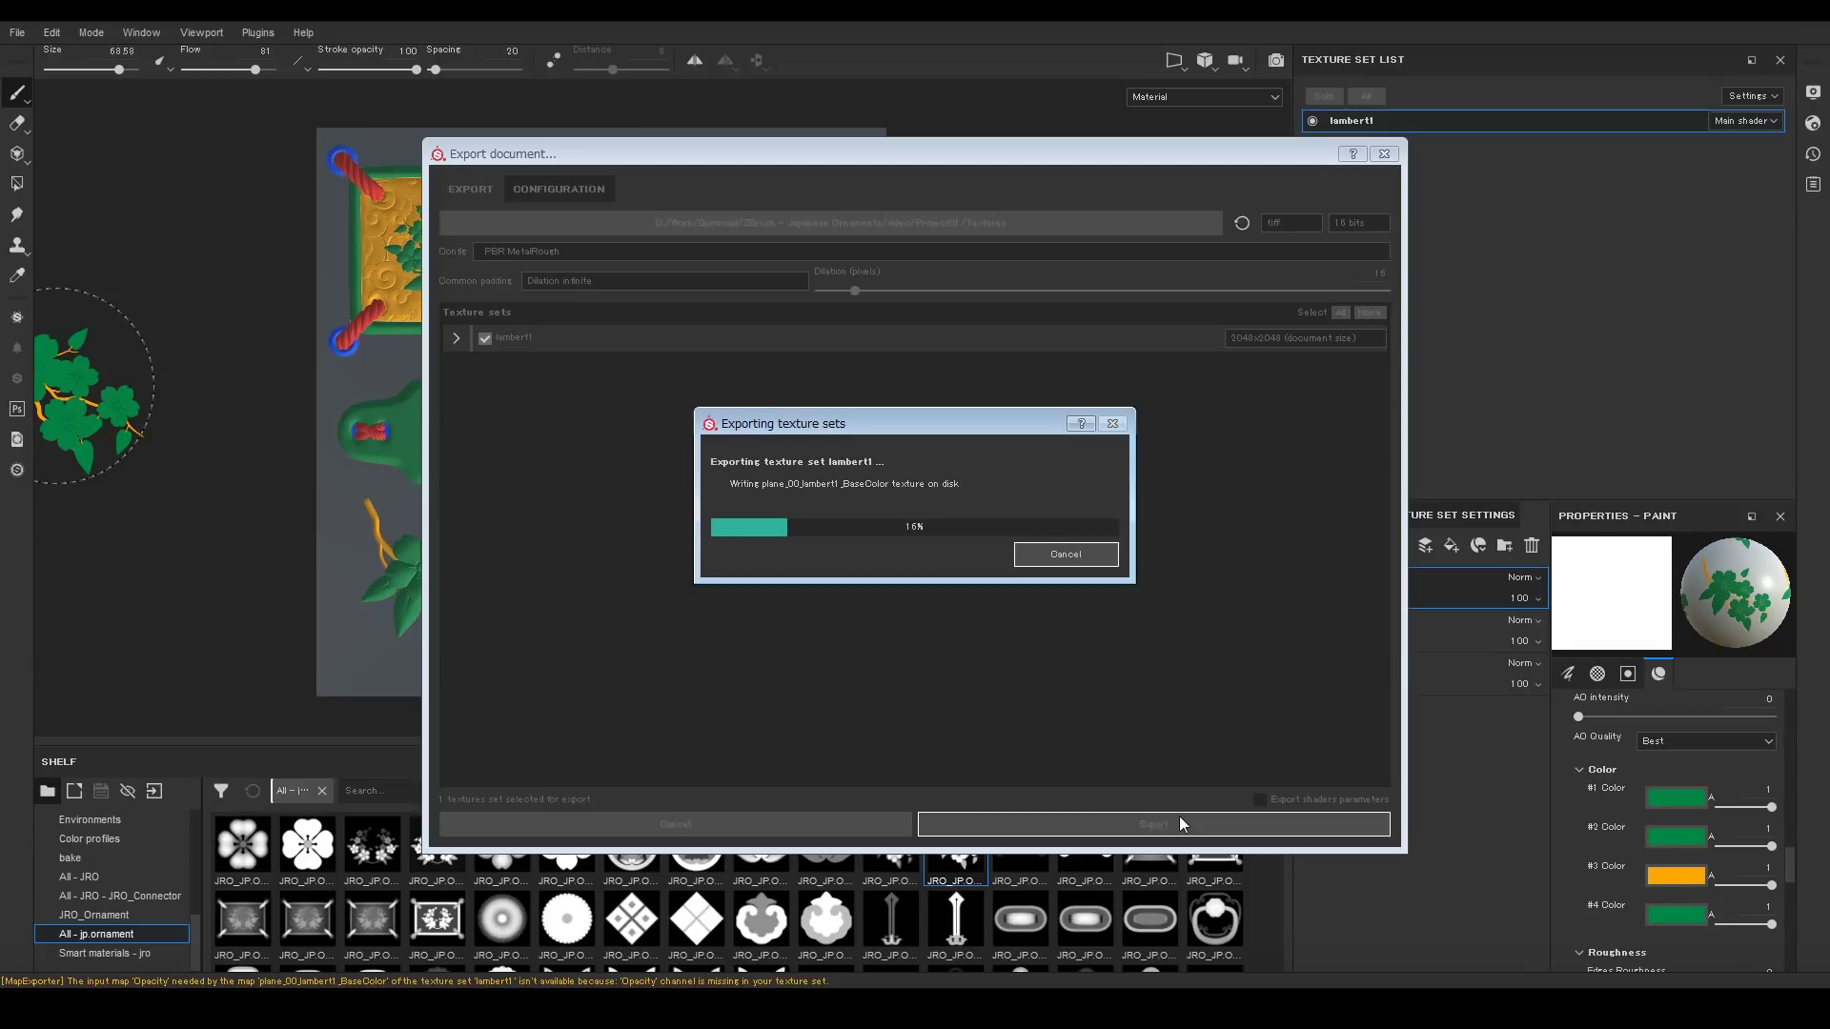
click(968, 519)
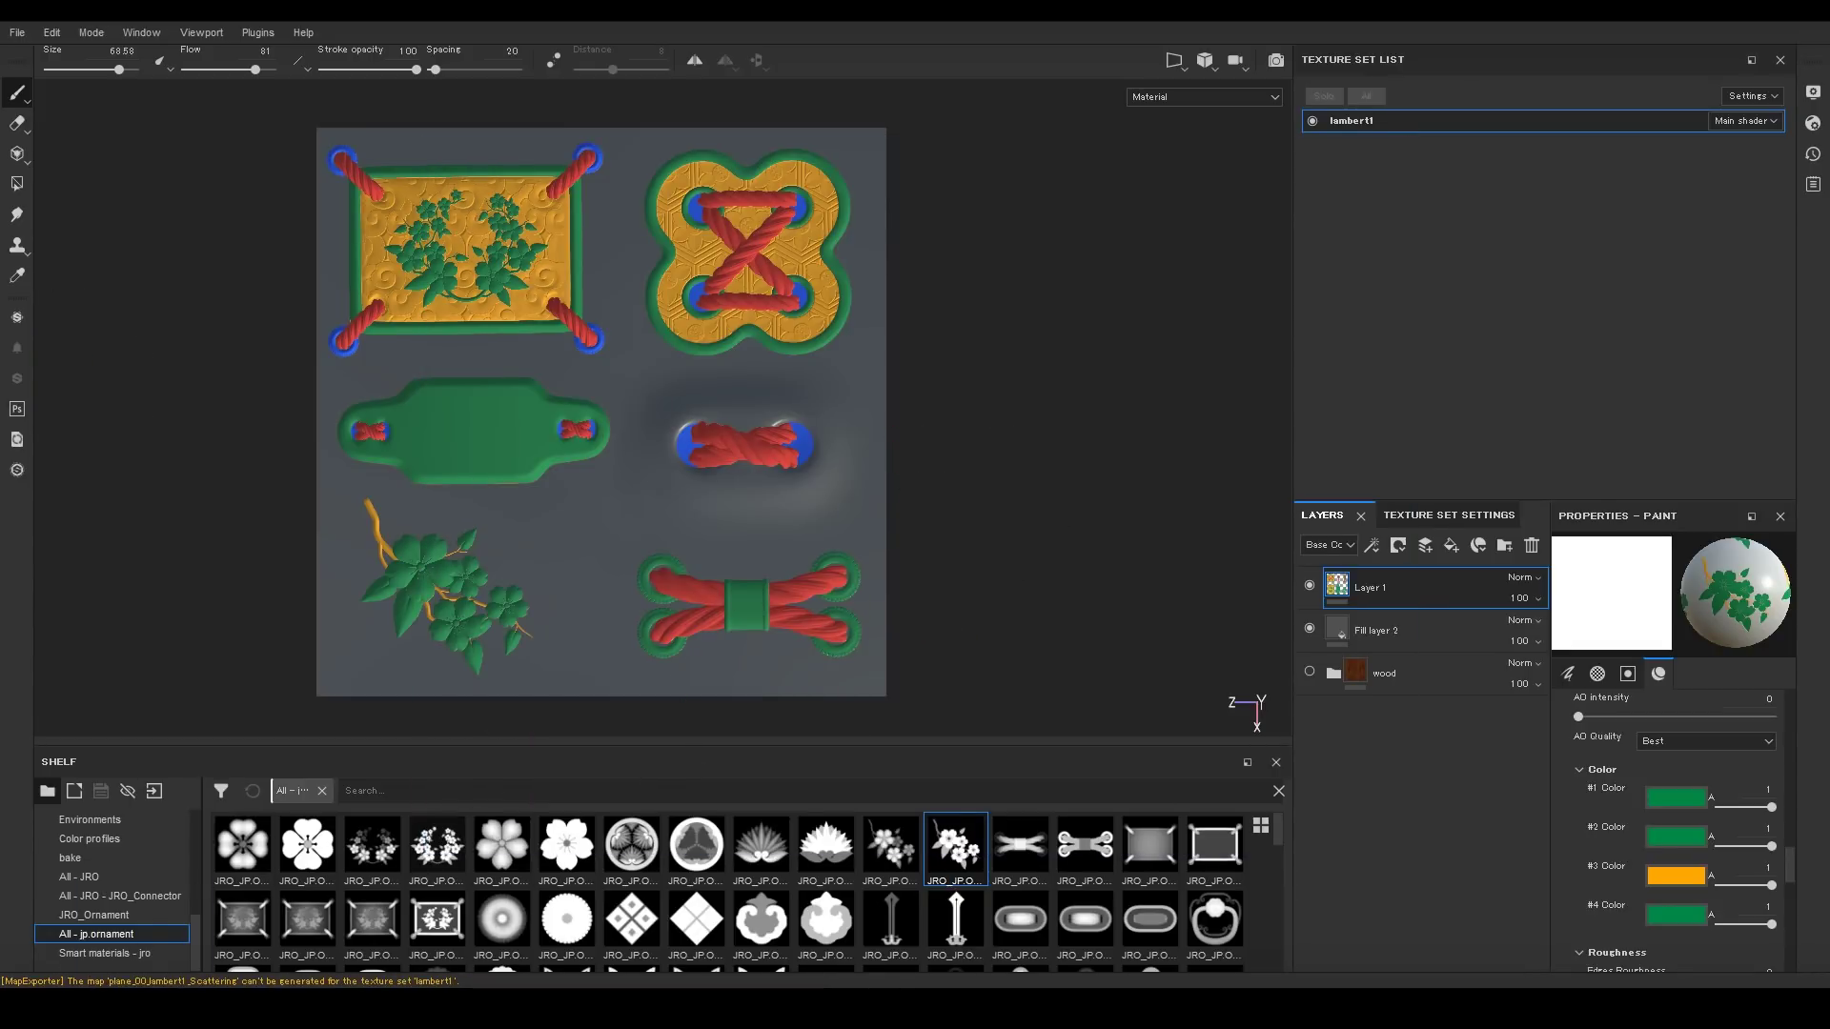
Open the exported plane_00_lambert1_BaseColor and plane_00_lambert1_Normal textures in Photoshop, examine them and return to the Textures folder.
mouse_move(143, 999)
click(179, 935)
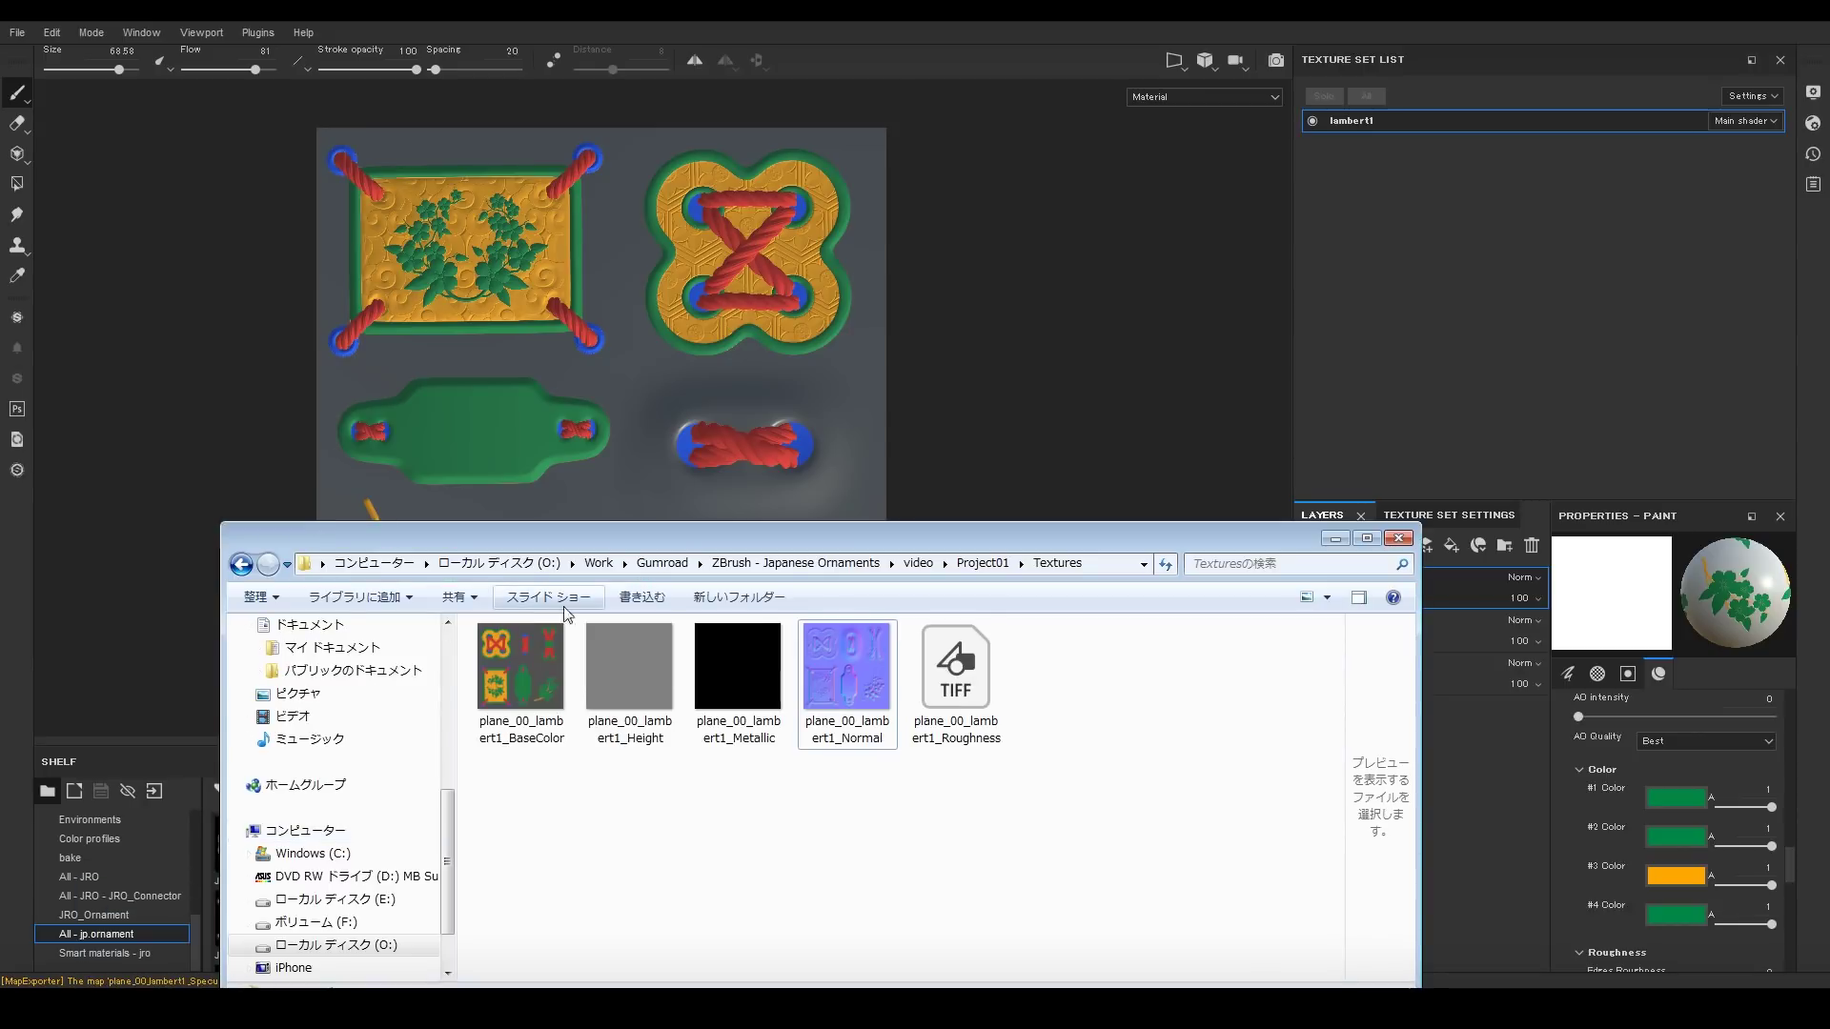
click(538, 684)
double_click(537, 684)
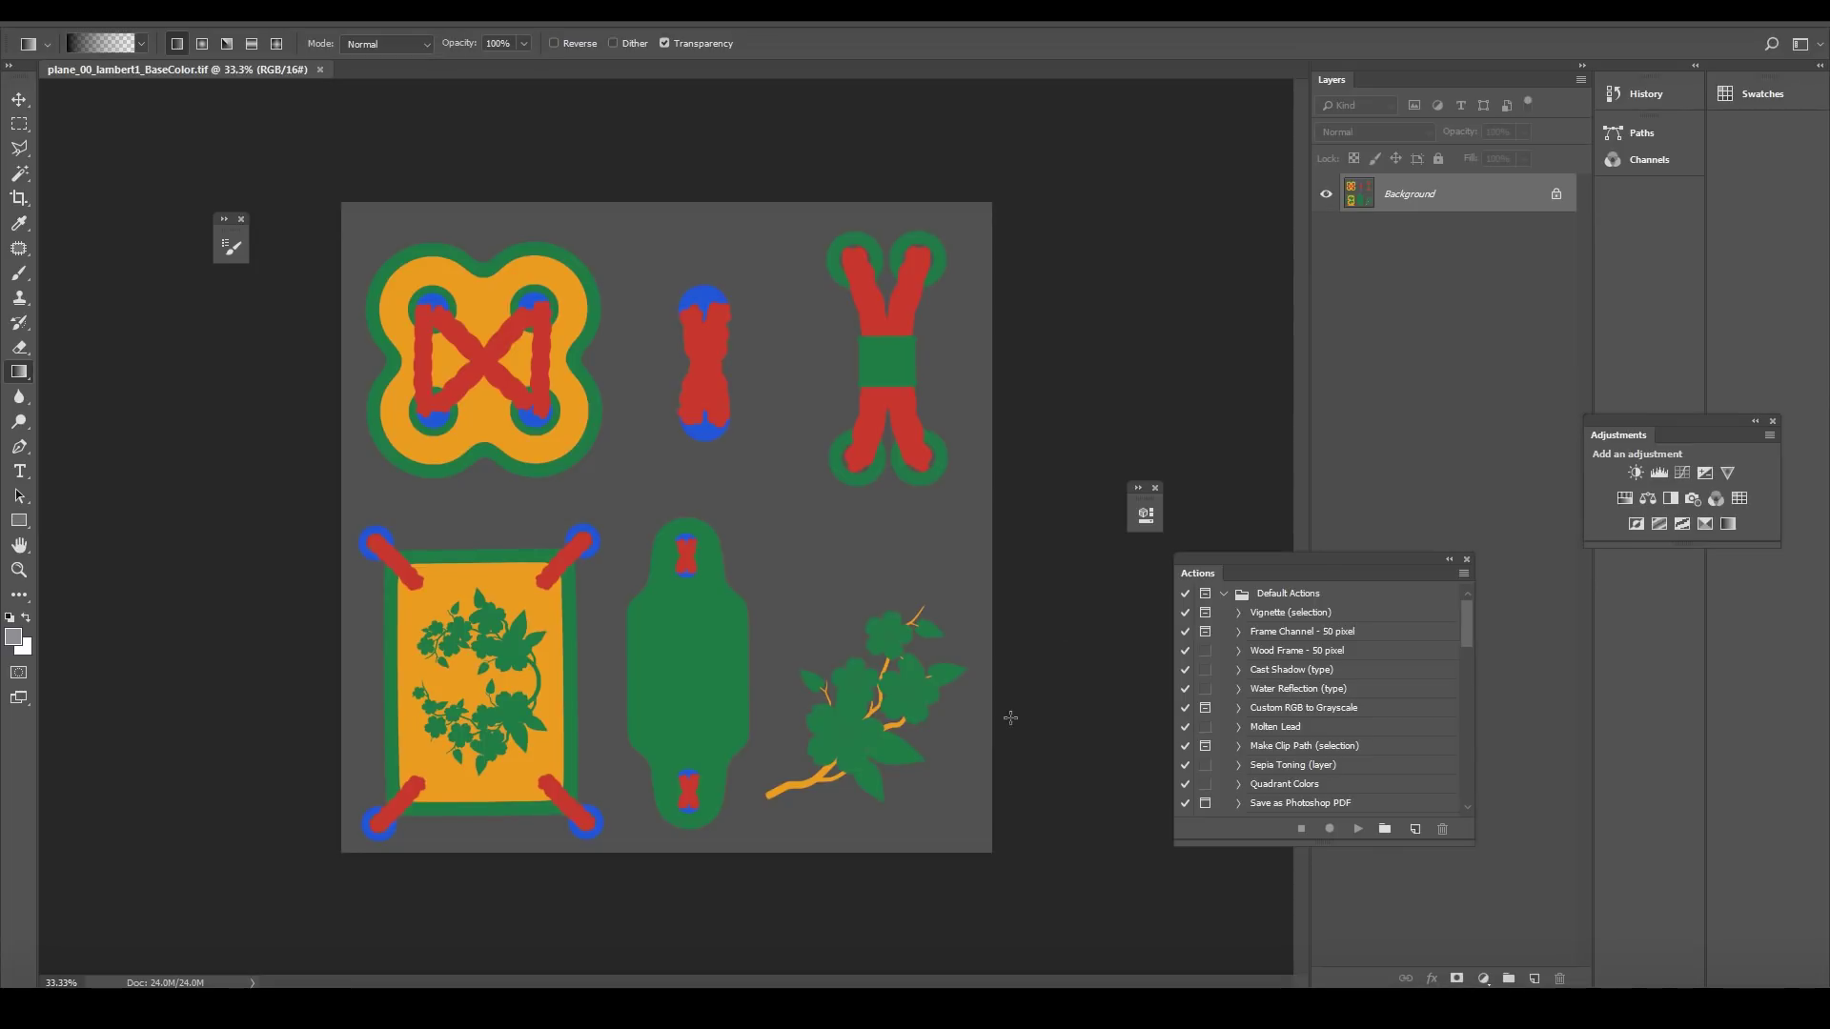
key(alt+Tab)
double_click(833, 673)
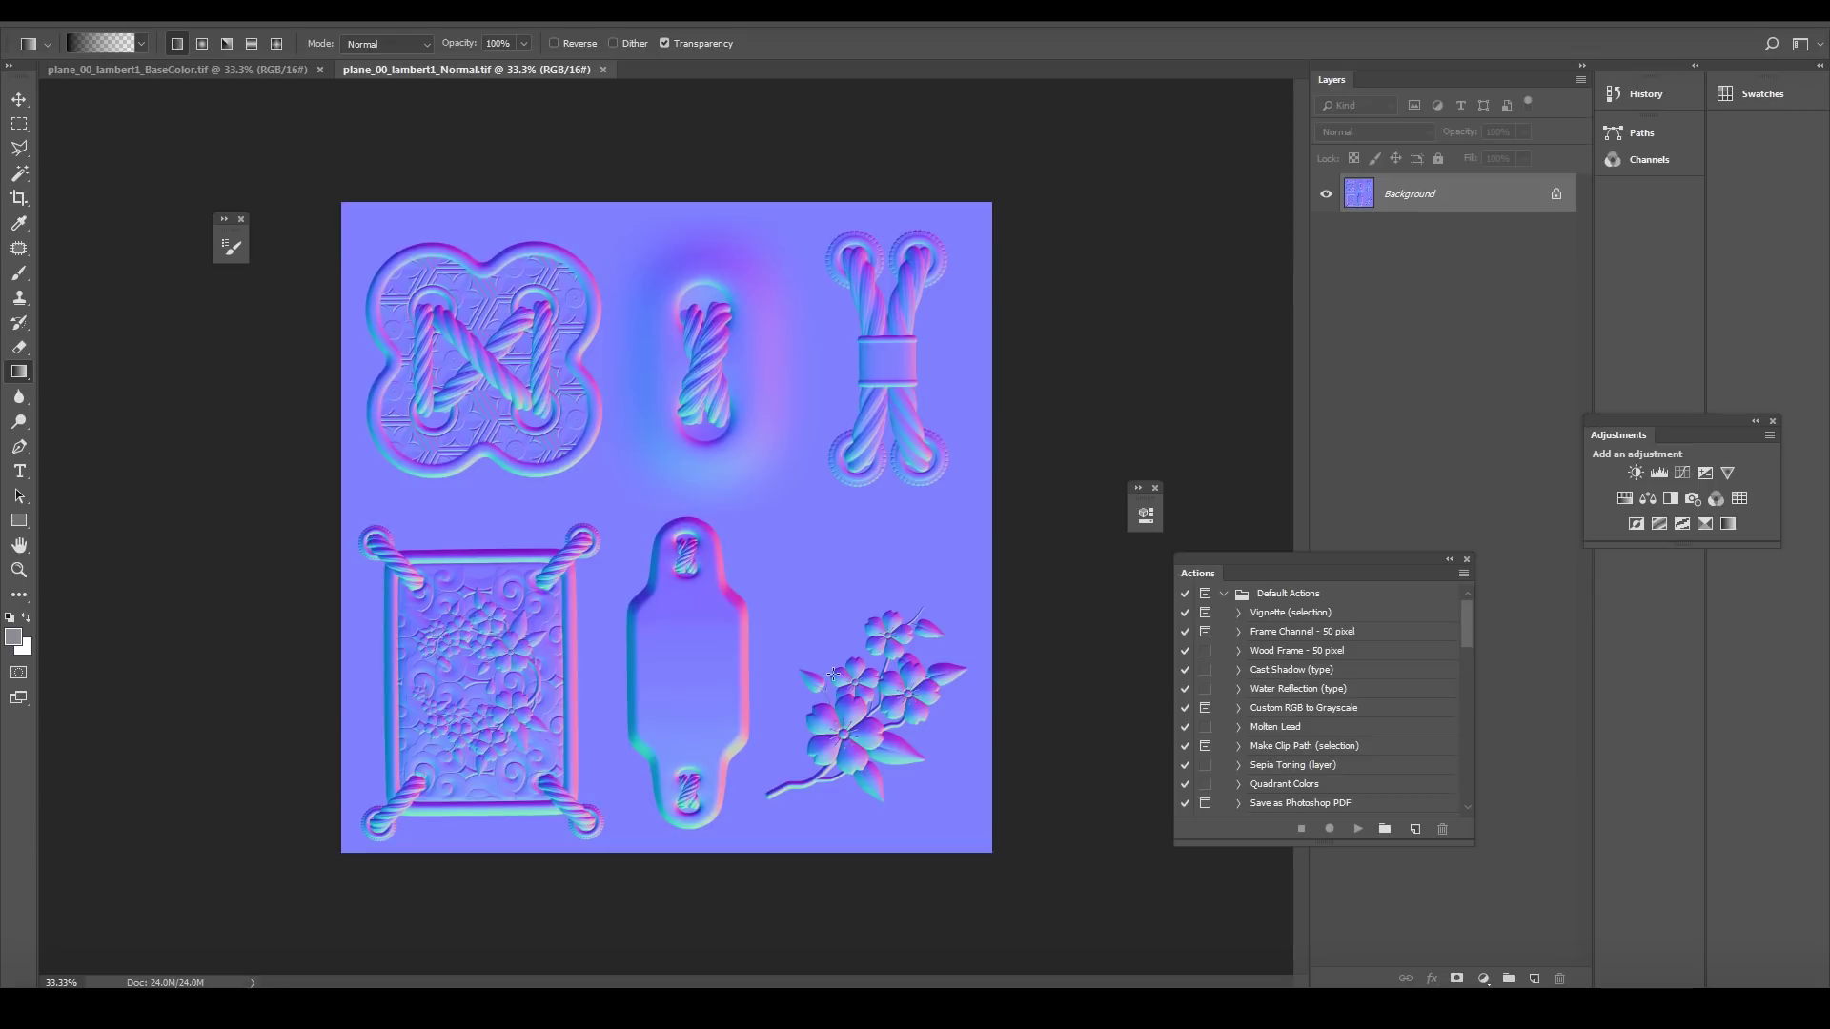
key(alt+Tab)
key(alt+Tab)
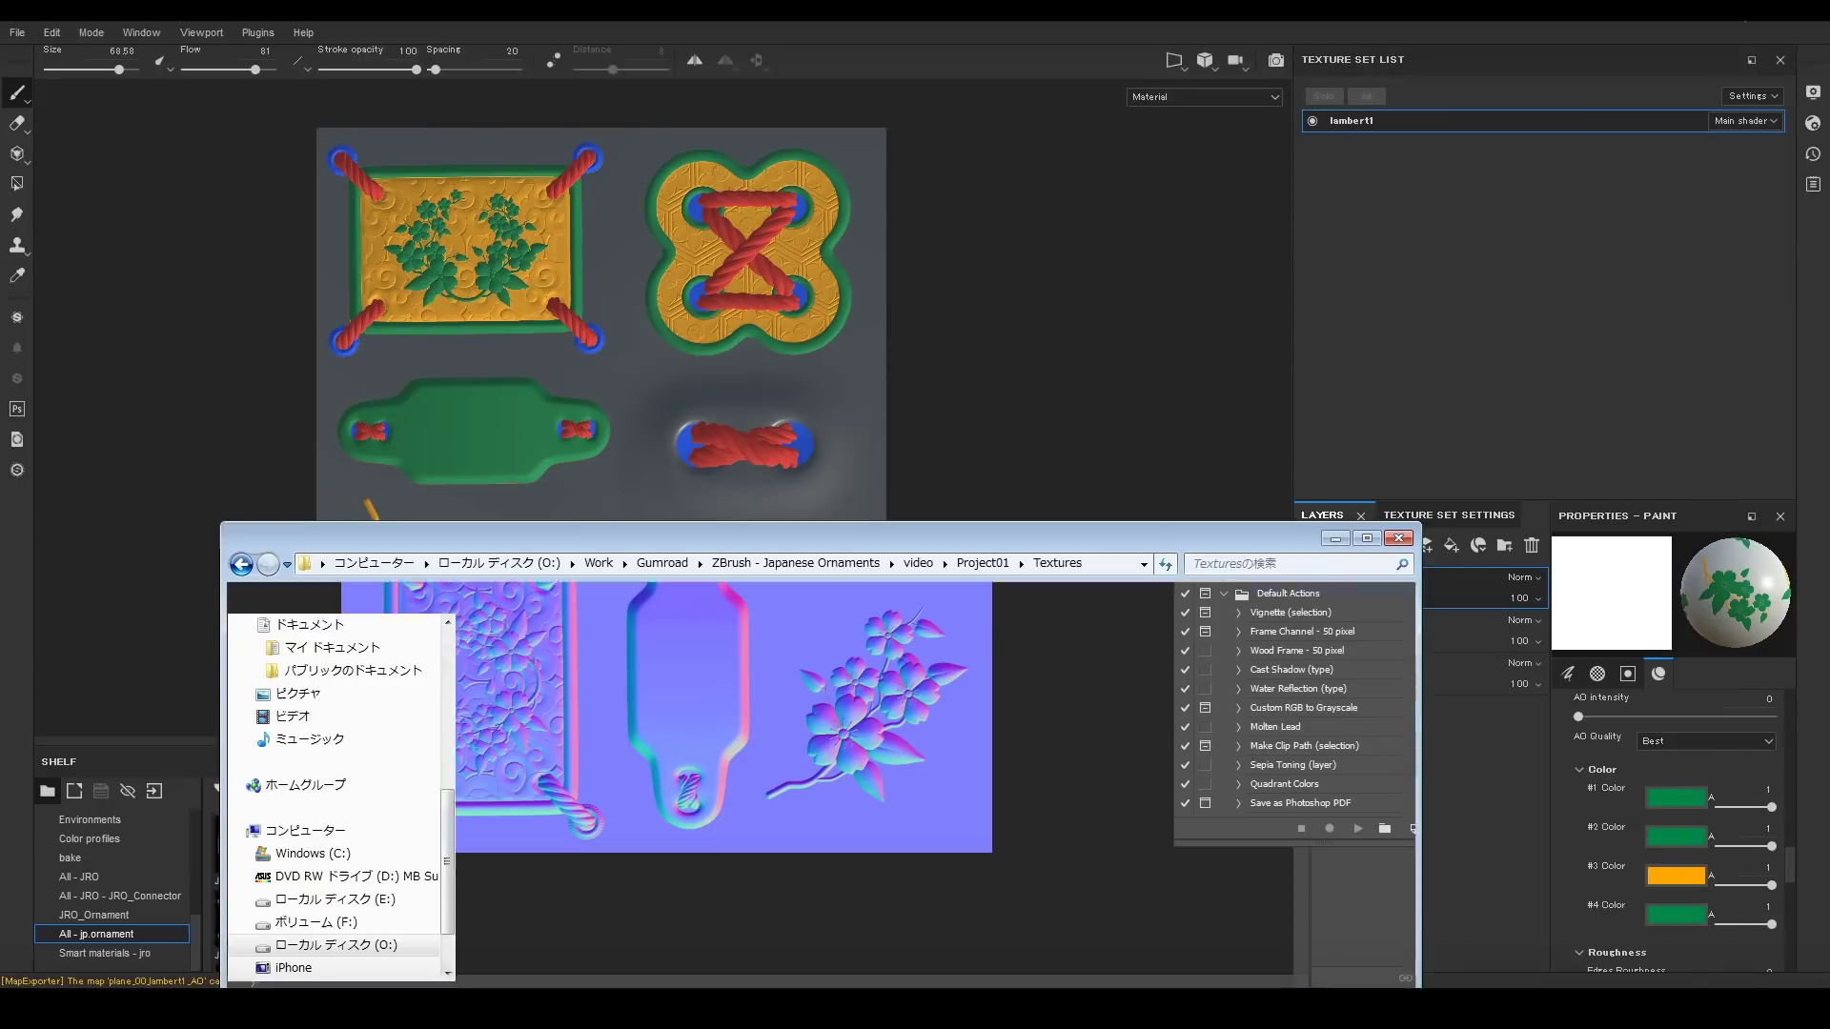
Add the exported BaseColor and Normal files from the Textures folder to the shelf's resource import list.
ctrl+click(520, 672)
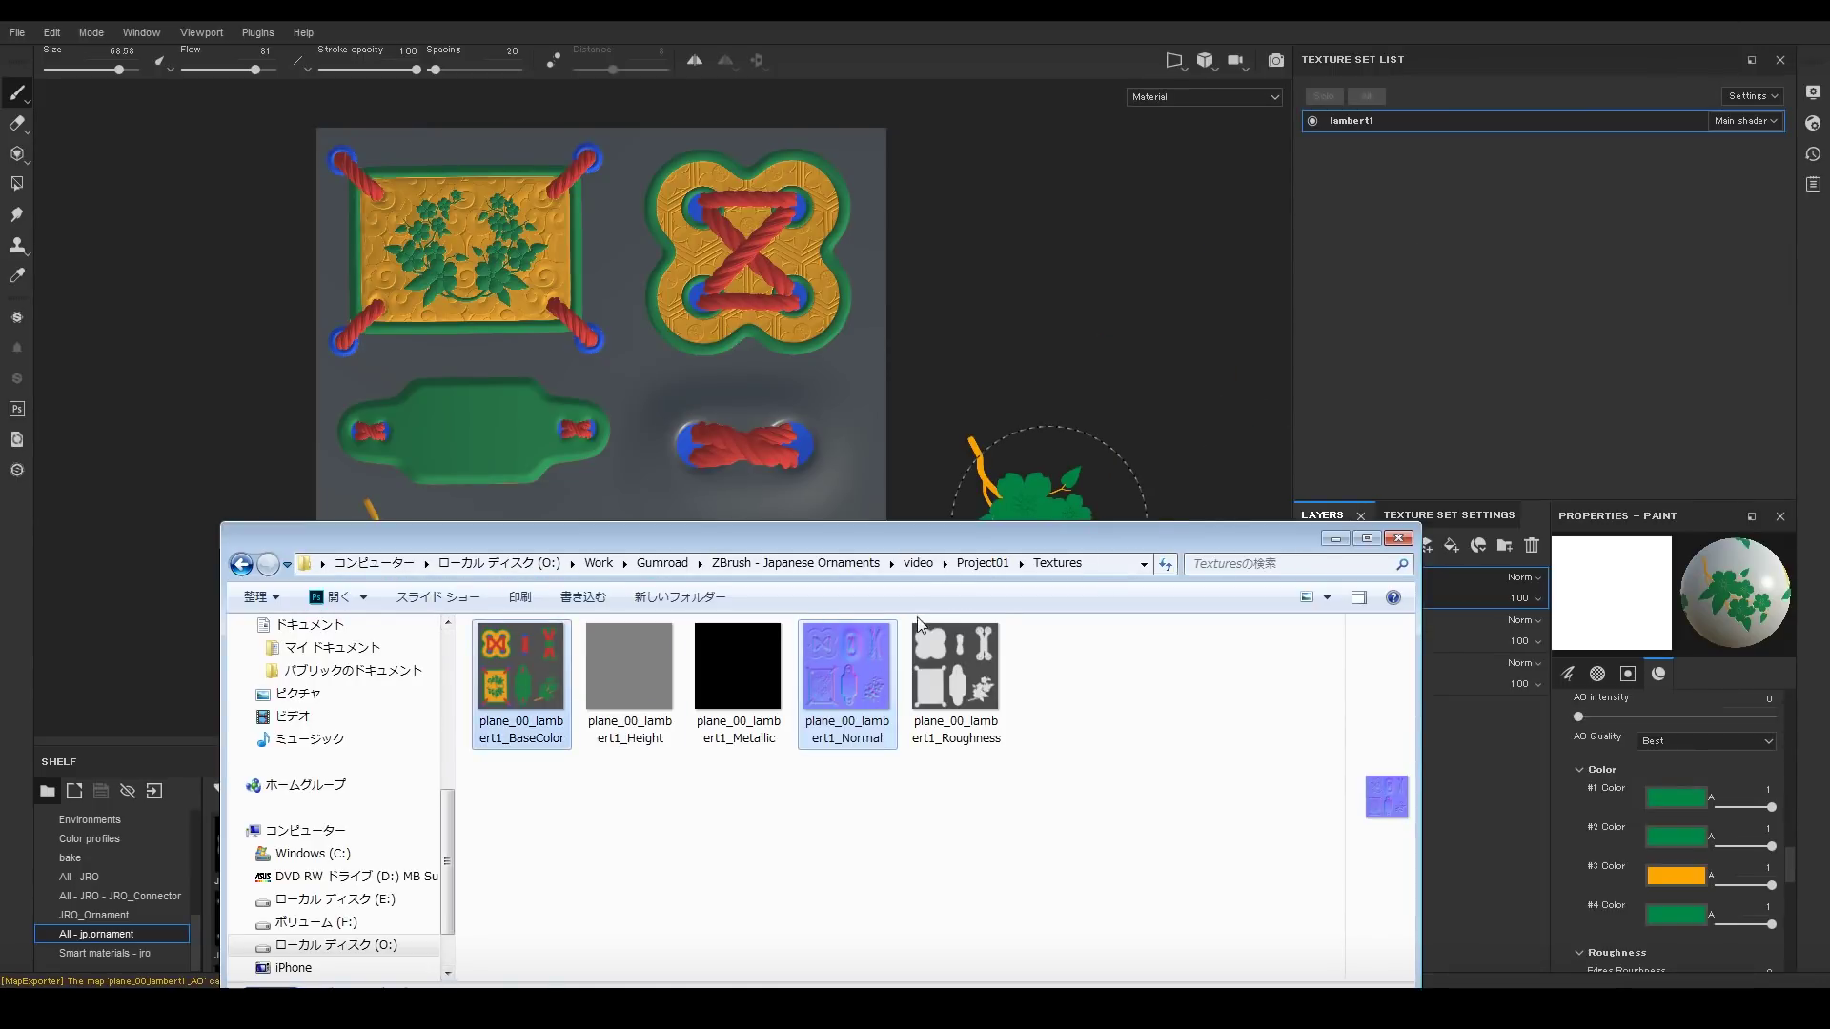
drag(1191, 539, 1140, 259)
drag(808, 431, 953, 841)
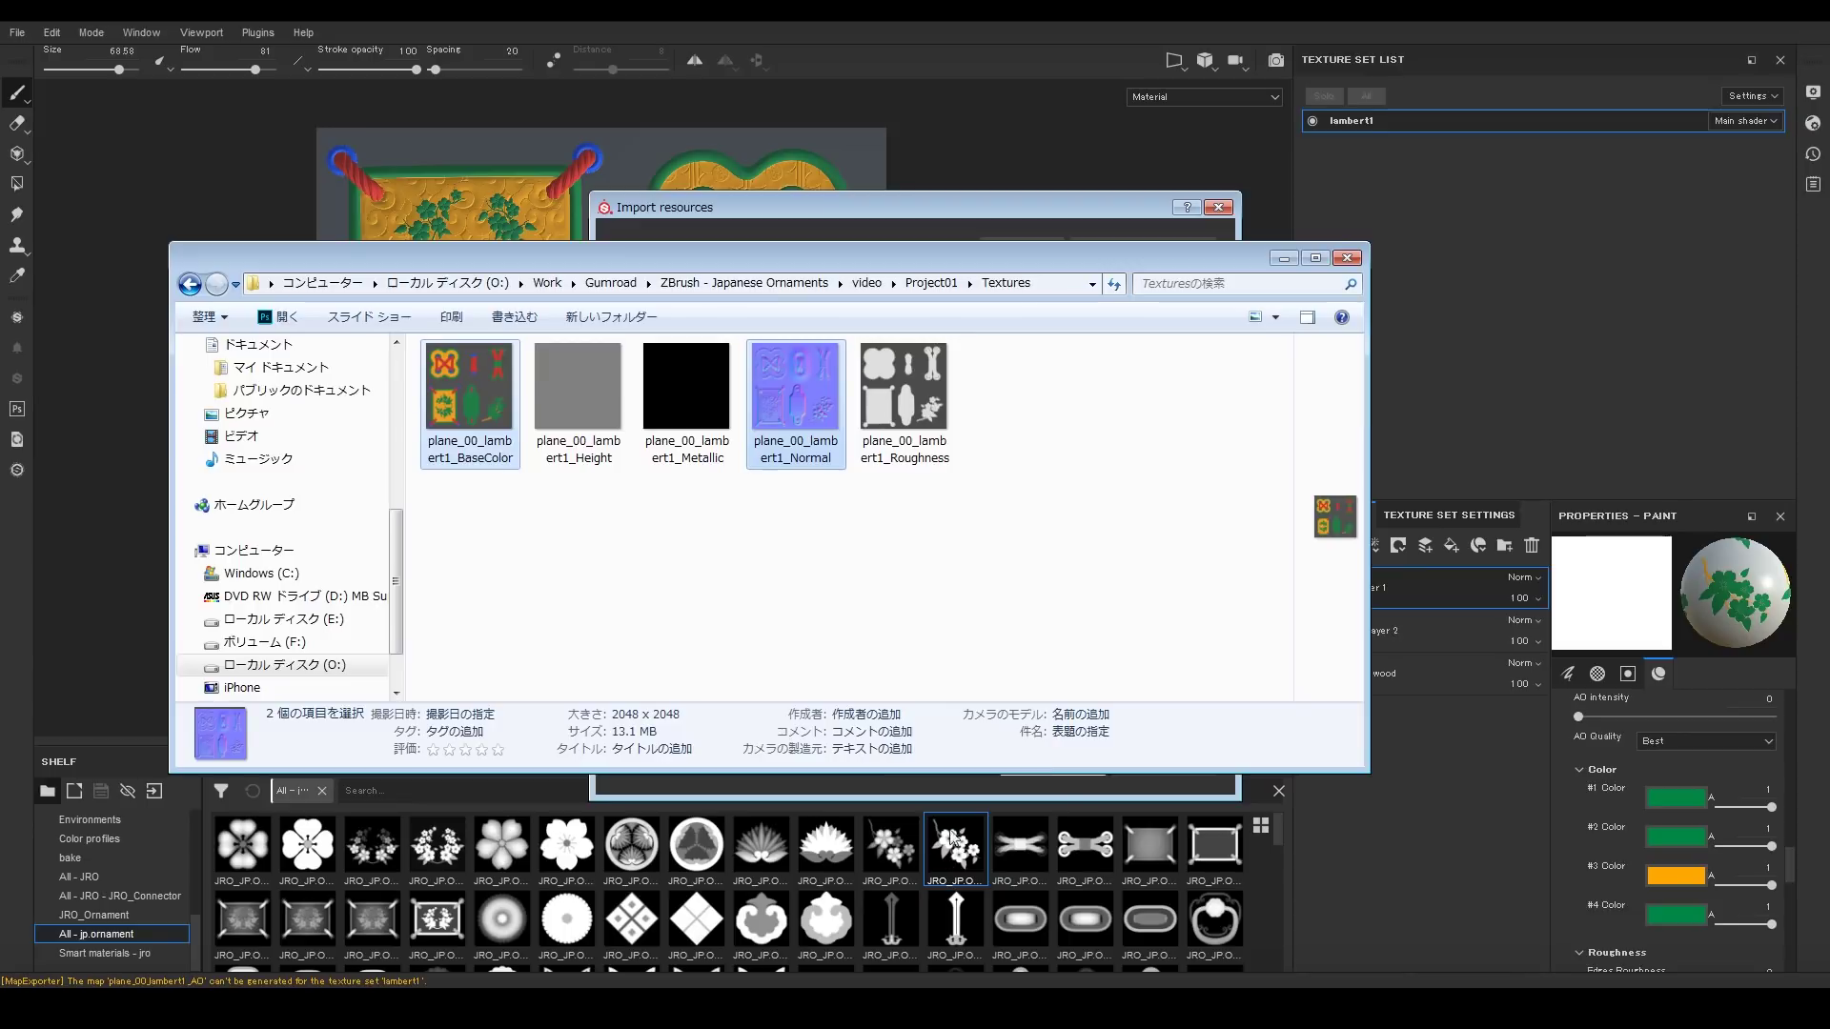
click(1044, 783)
Set both imported maps' usage to texture and import them into the current session.
click(924, 303)
click(1172, 303)
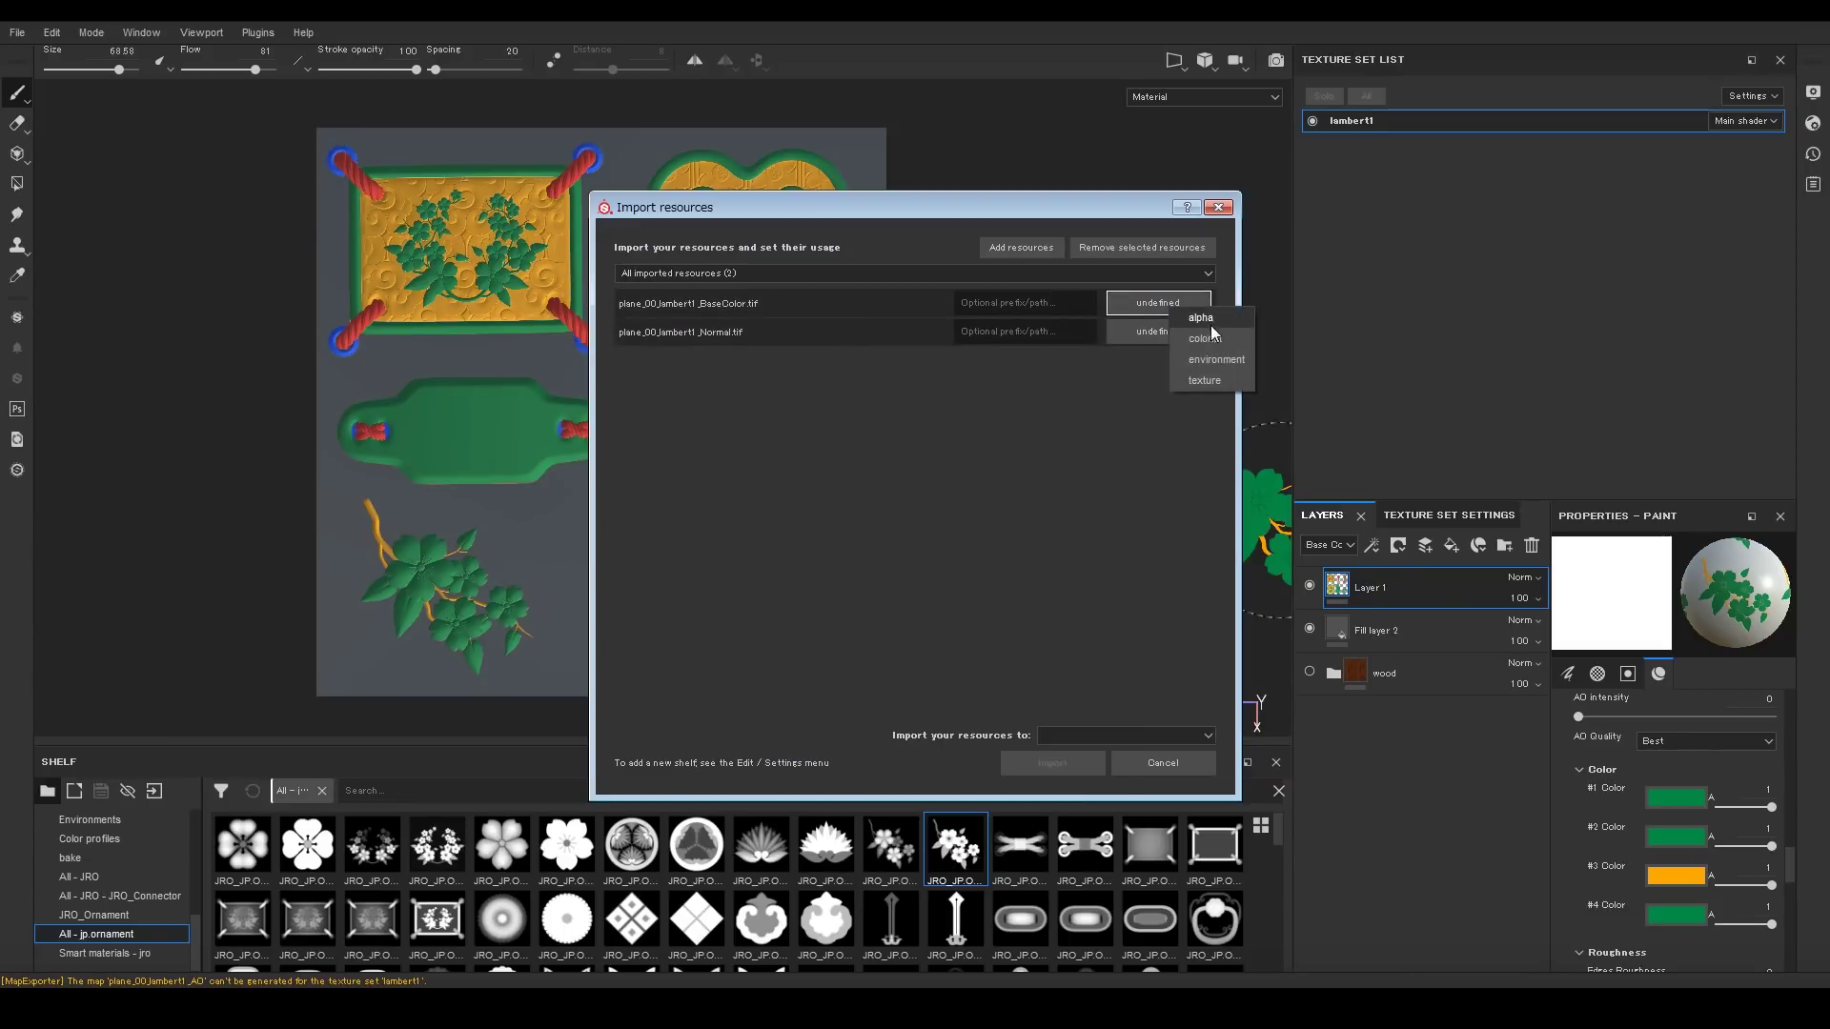
click(1203, 380)
click(1136, 735)
click(1062, 758)
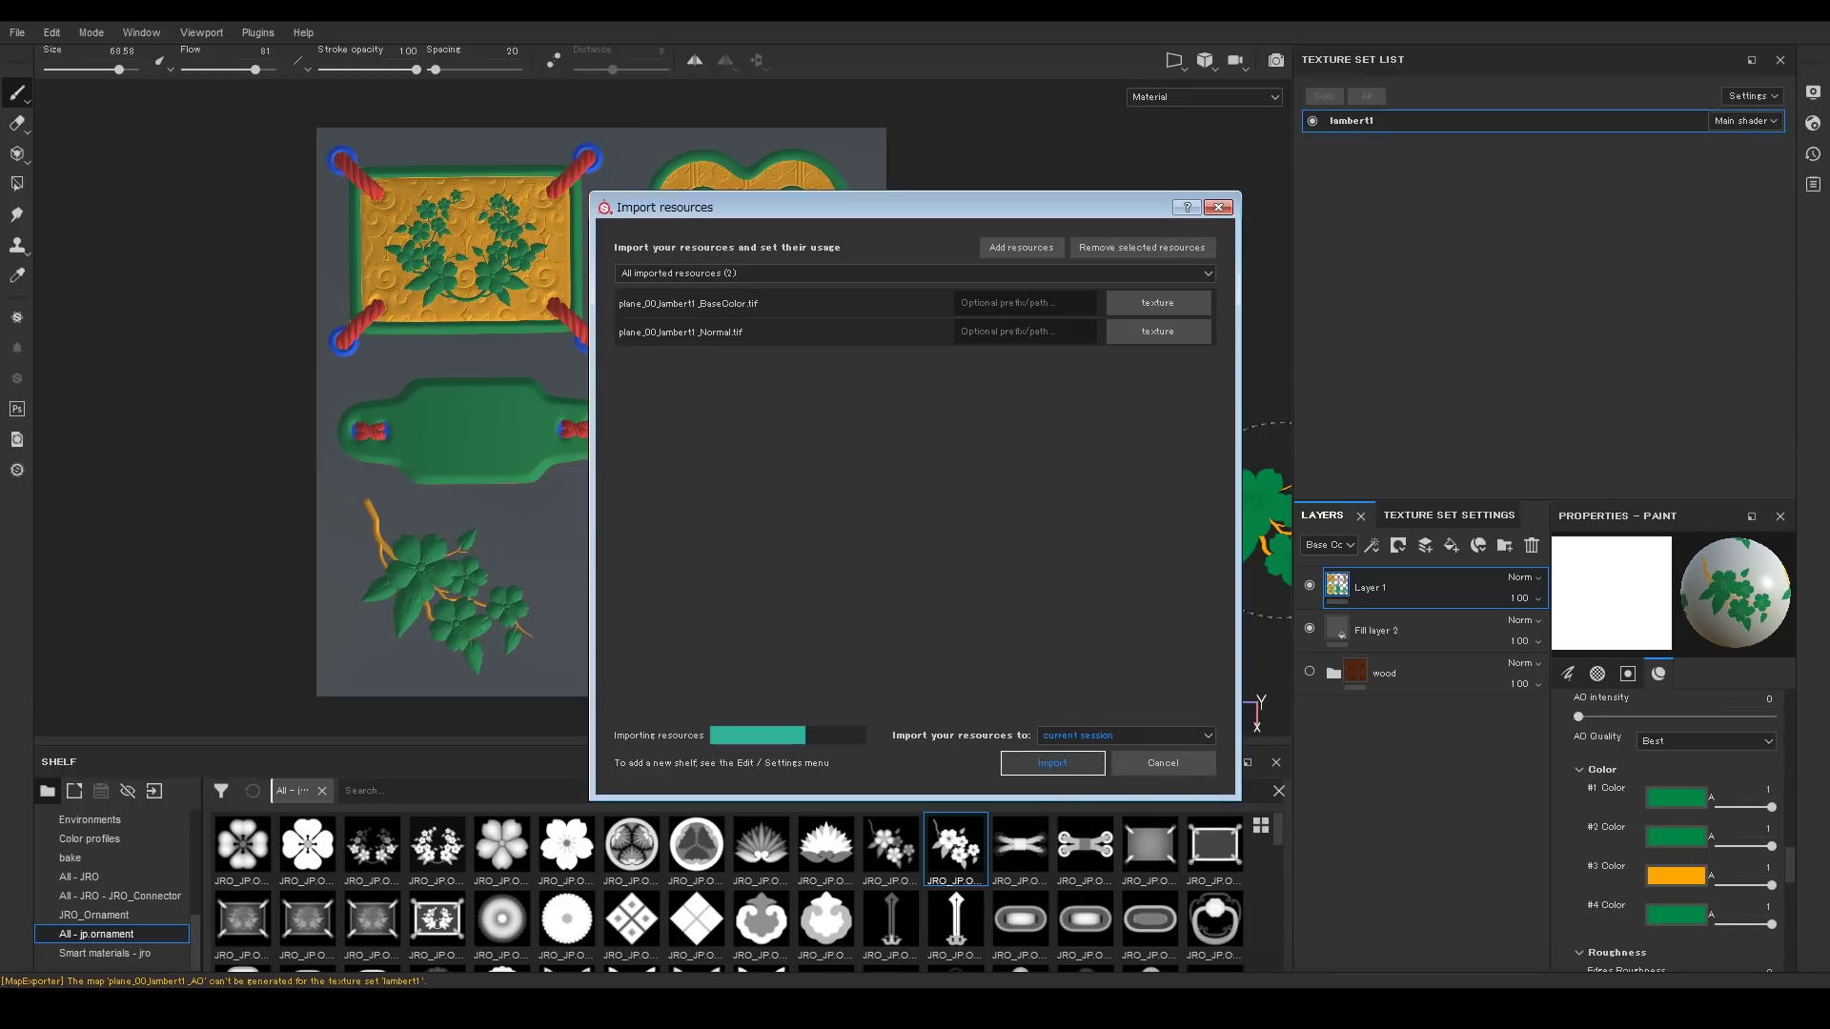
Assign the imported plane_00_lambert1_Normal texture as the Normal mesh map and remove the World space normal map.
click(1411, 516)
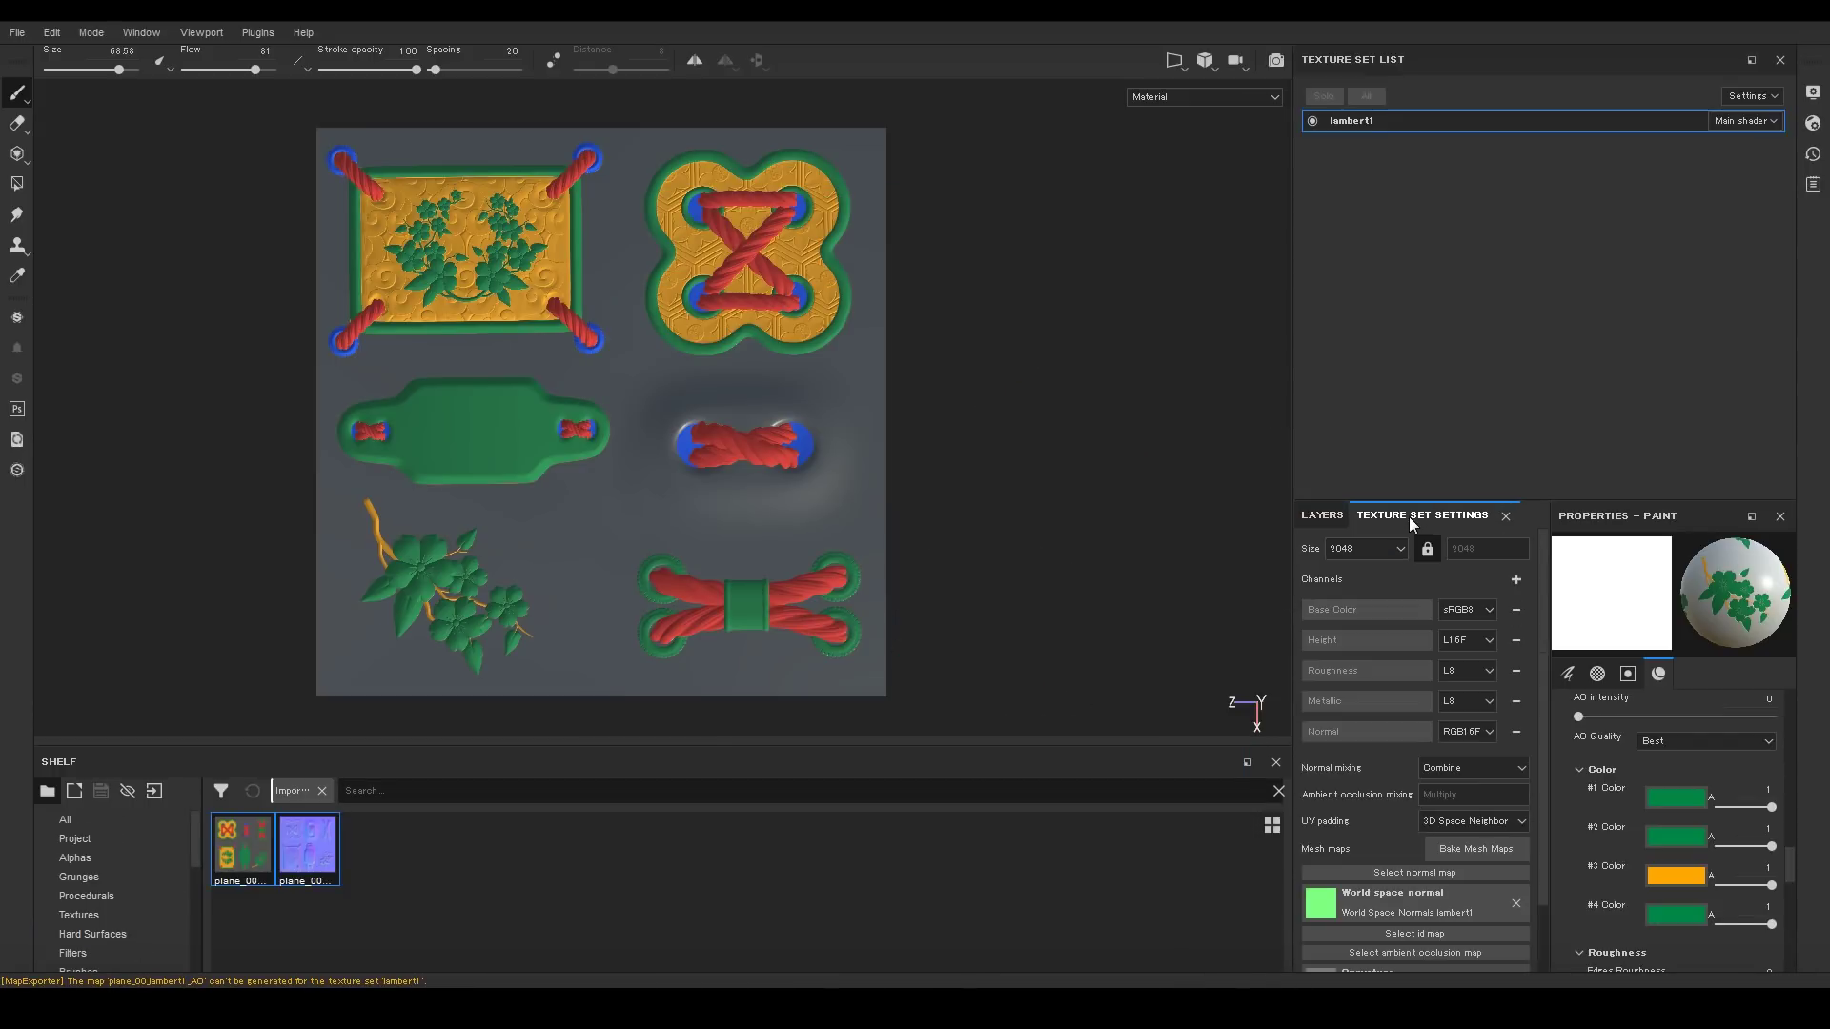
drag(314, 856, 1392, 881)
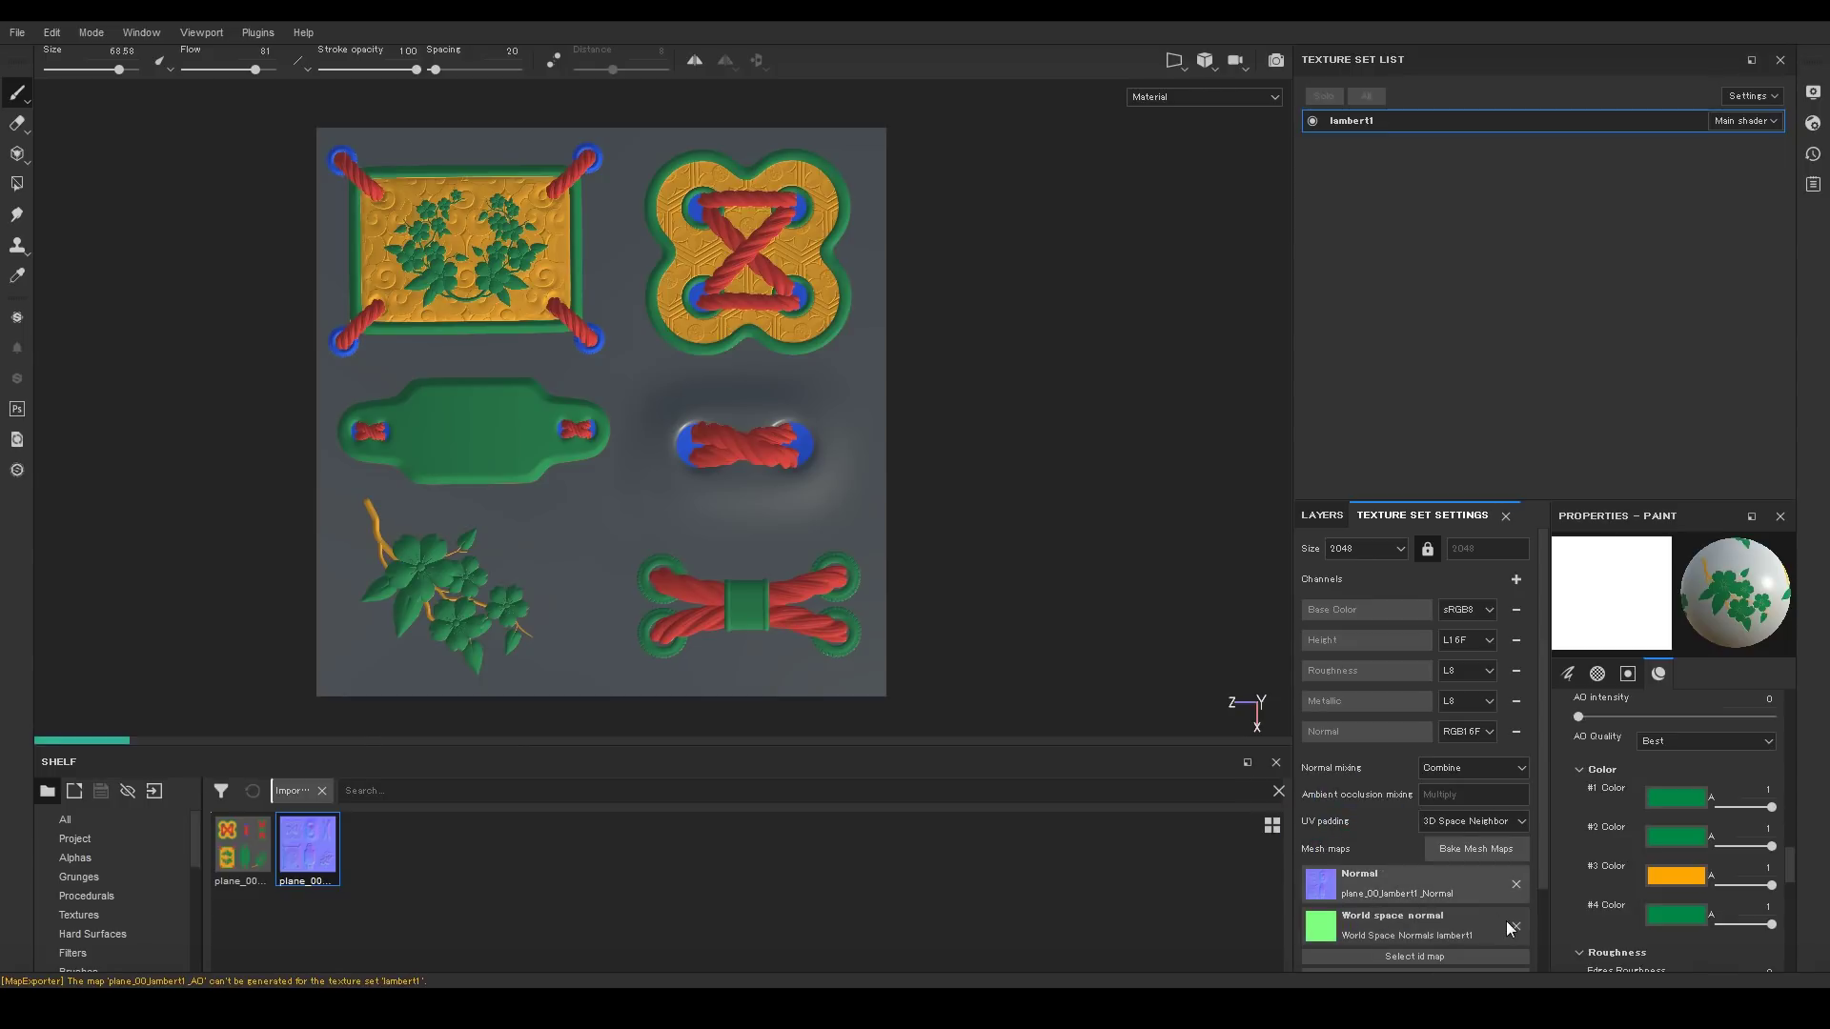
click(1515, 929)
scroll(1486, 857, down, 1)
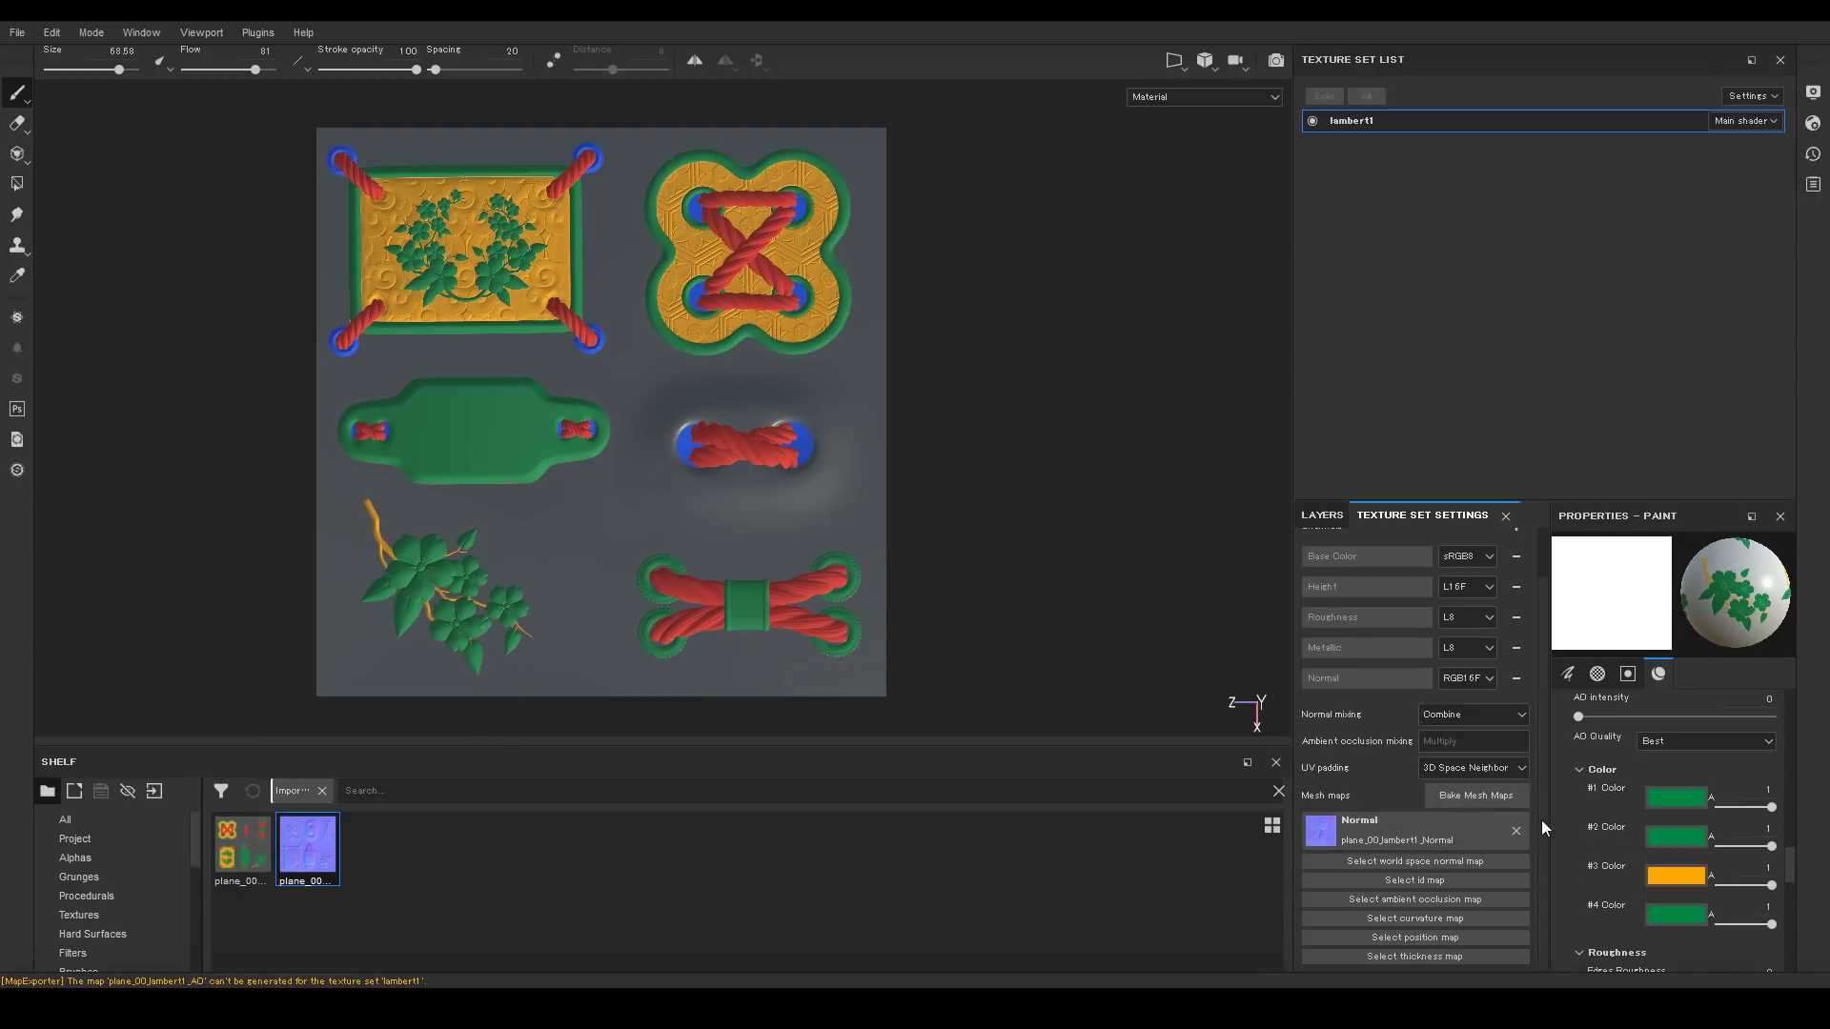
Bake only the Curvature mesh map for lambert1 without using the low poly mesh as high poly, and preview the resulting map.
click(1476, 795)
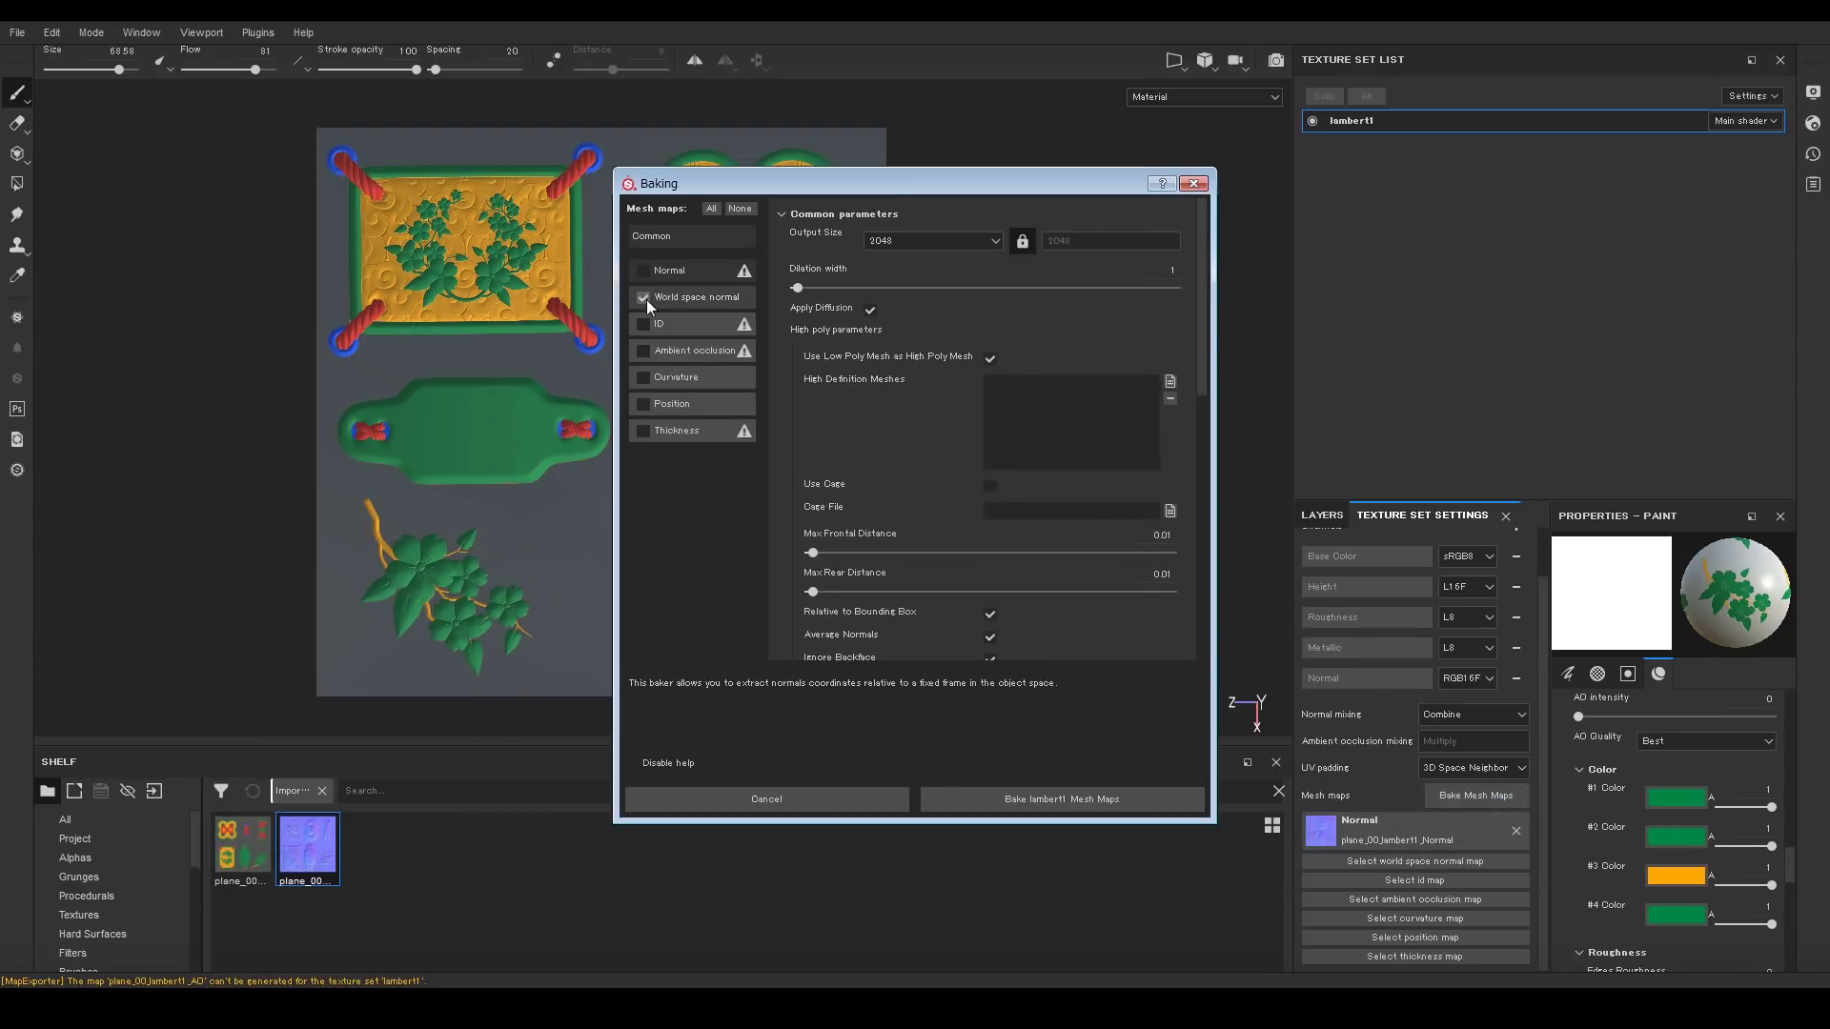
click(643, 377)
scroll(1048, 400, down, 10)
scroll(1029, 438, up, 5)
click(1060, 456)
click(1043, 494)
scroll(1058, 472, up, 3)
scroll(1071, 458, up, 1)
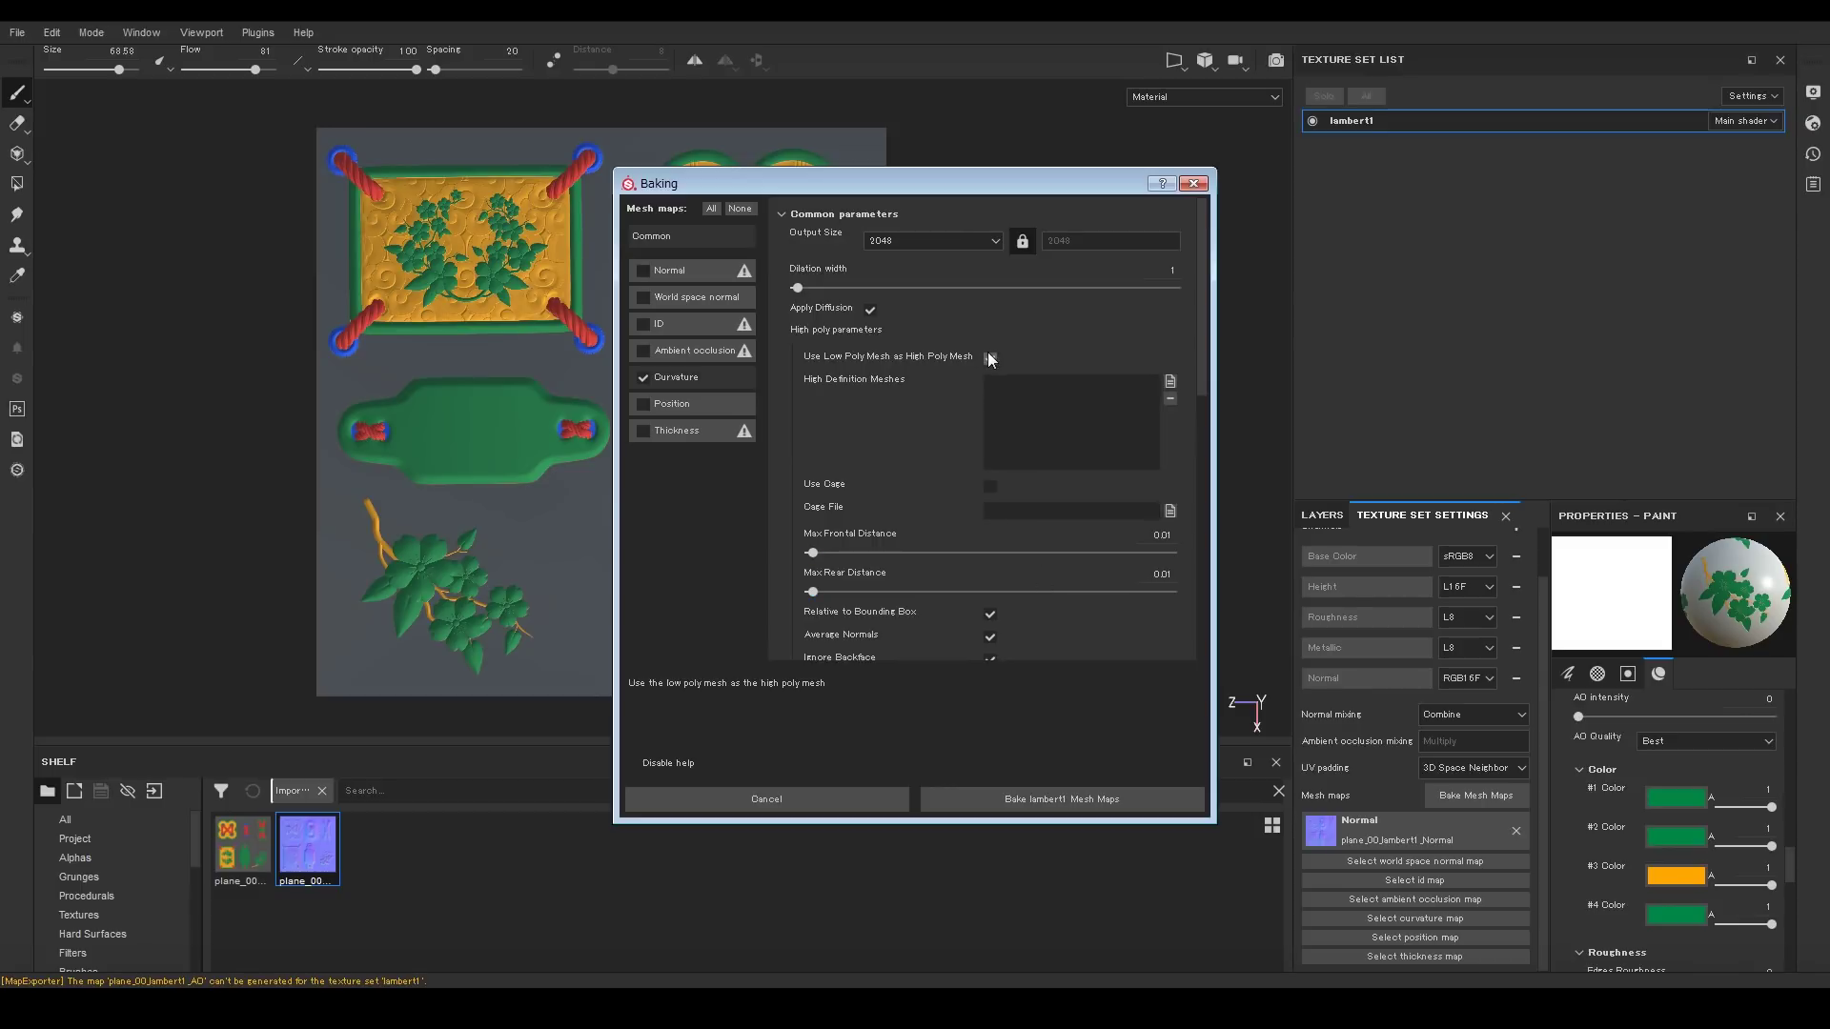
click(1060, 801)
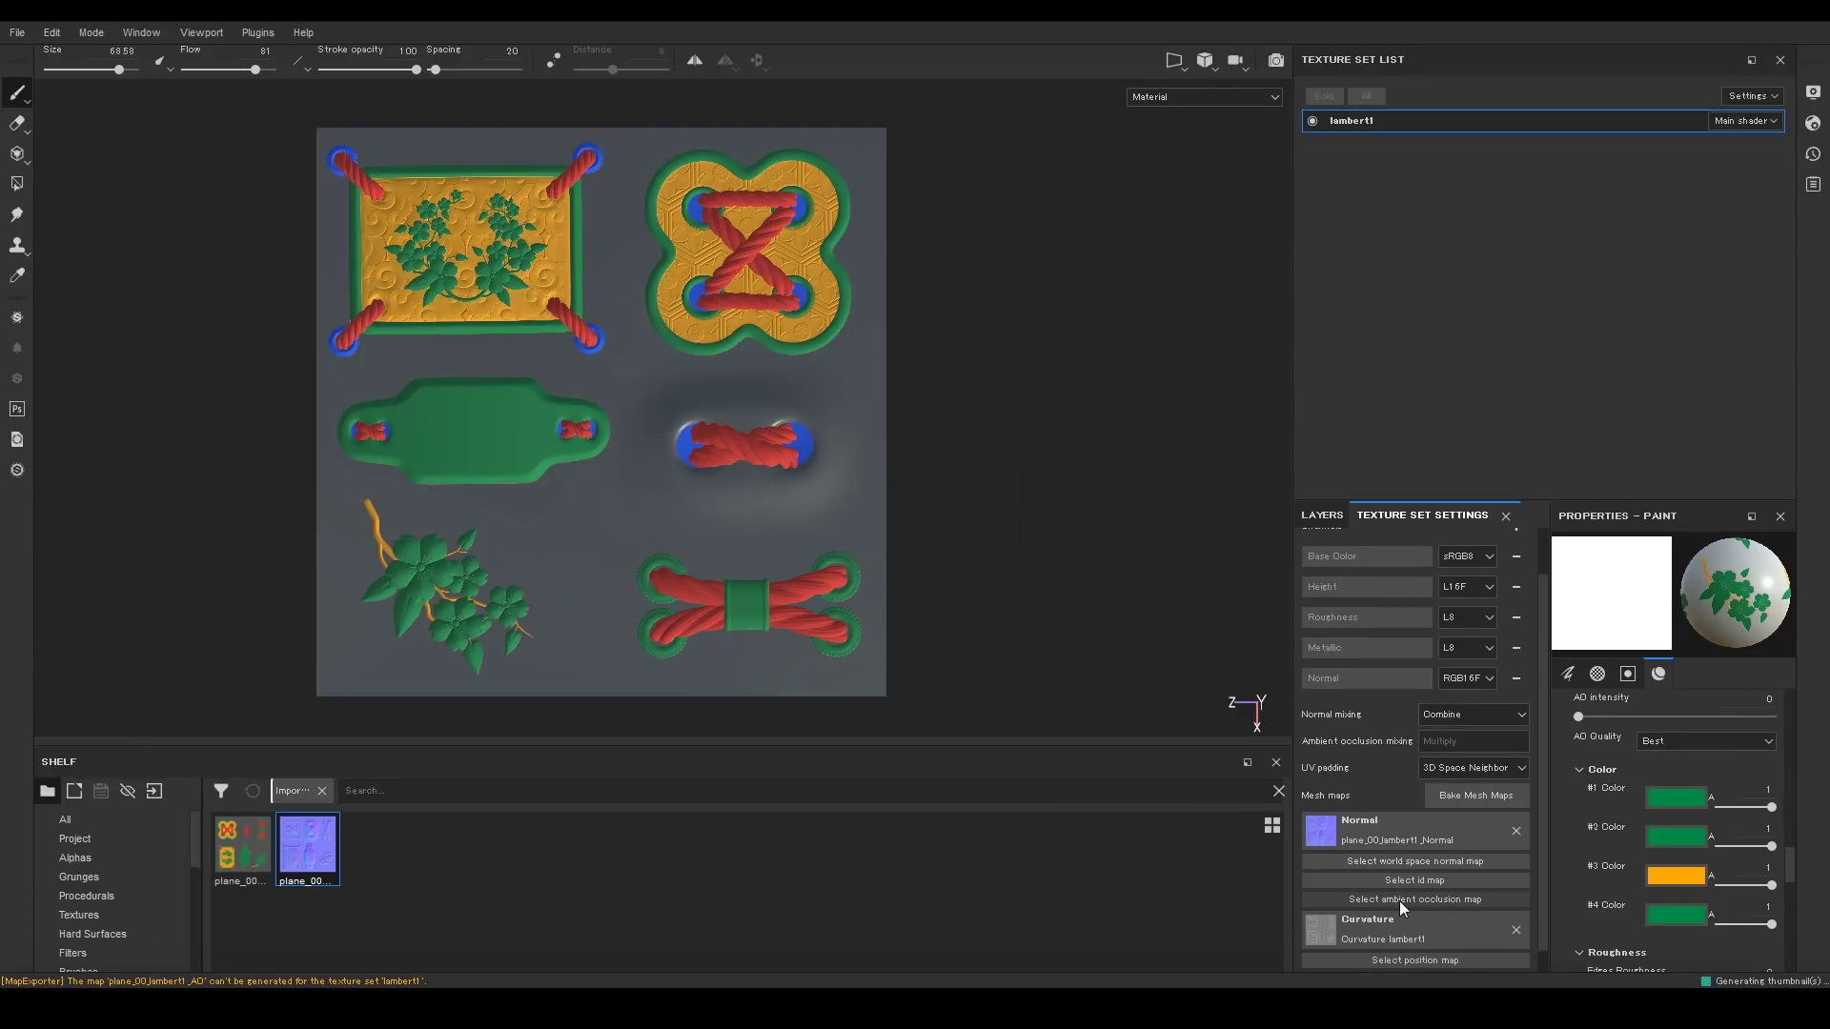
click(1339, 912)
mouse_move(1362, 710)
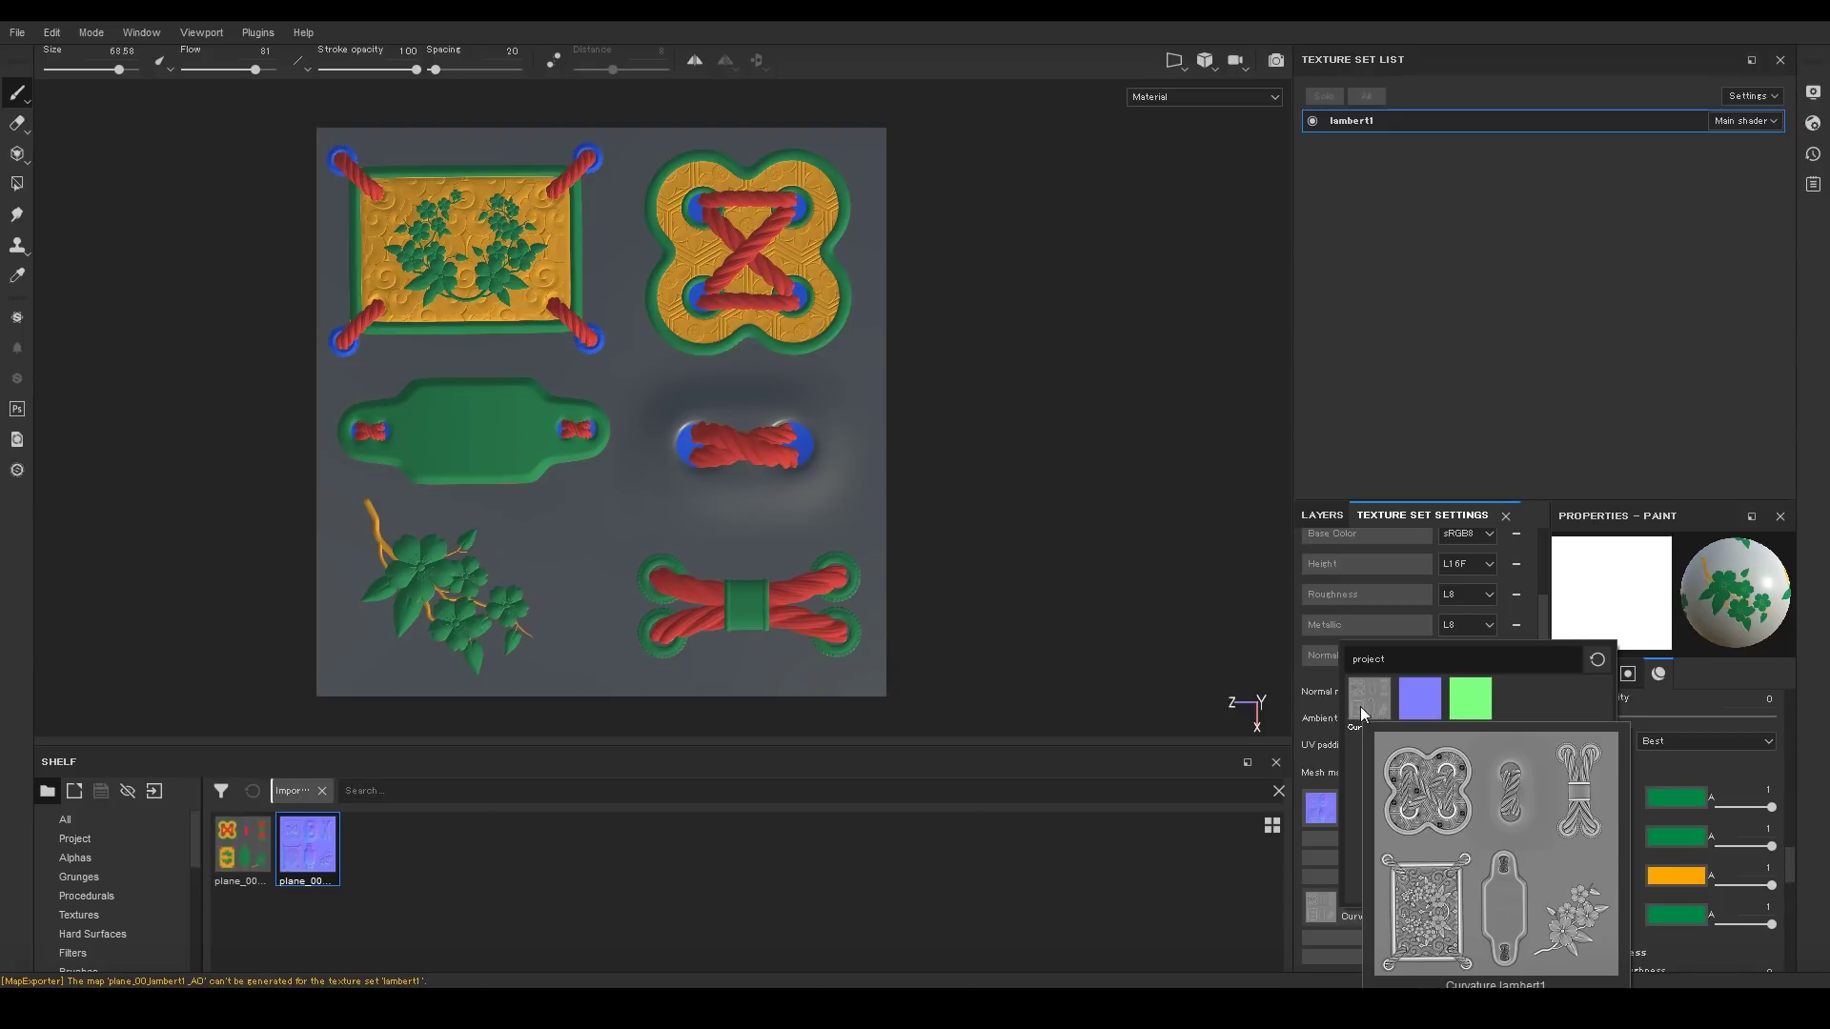
click(1543, 936)
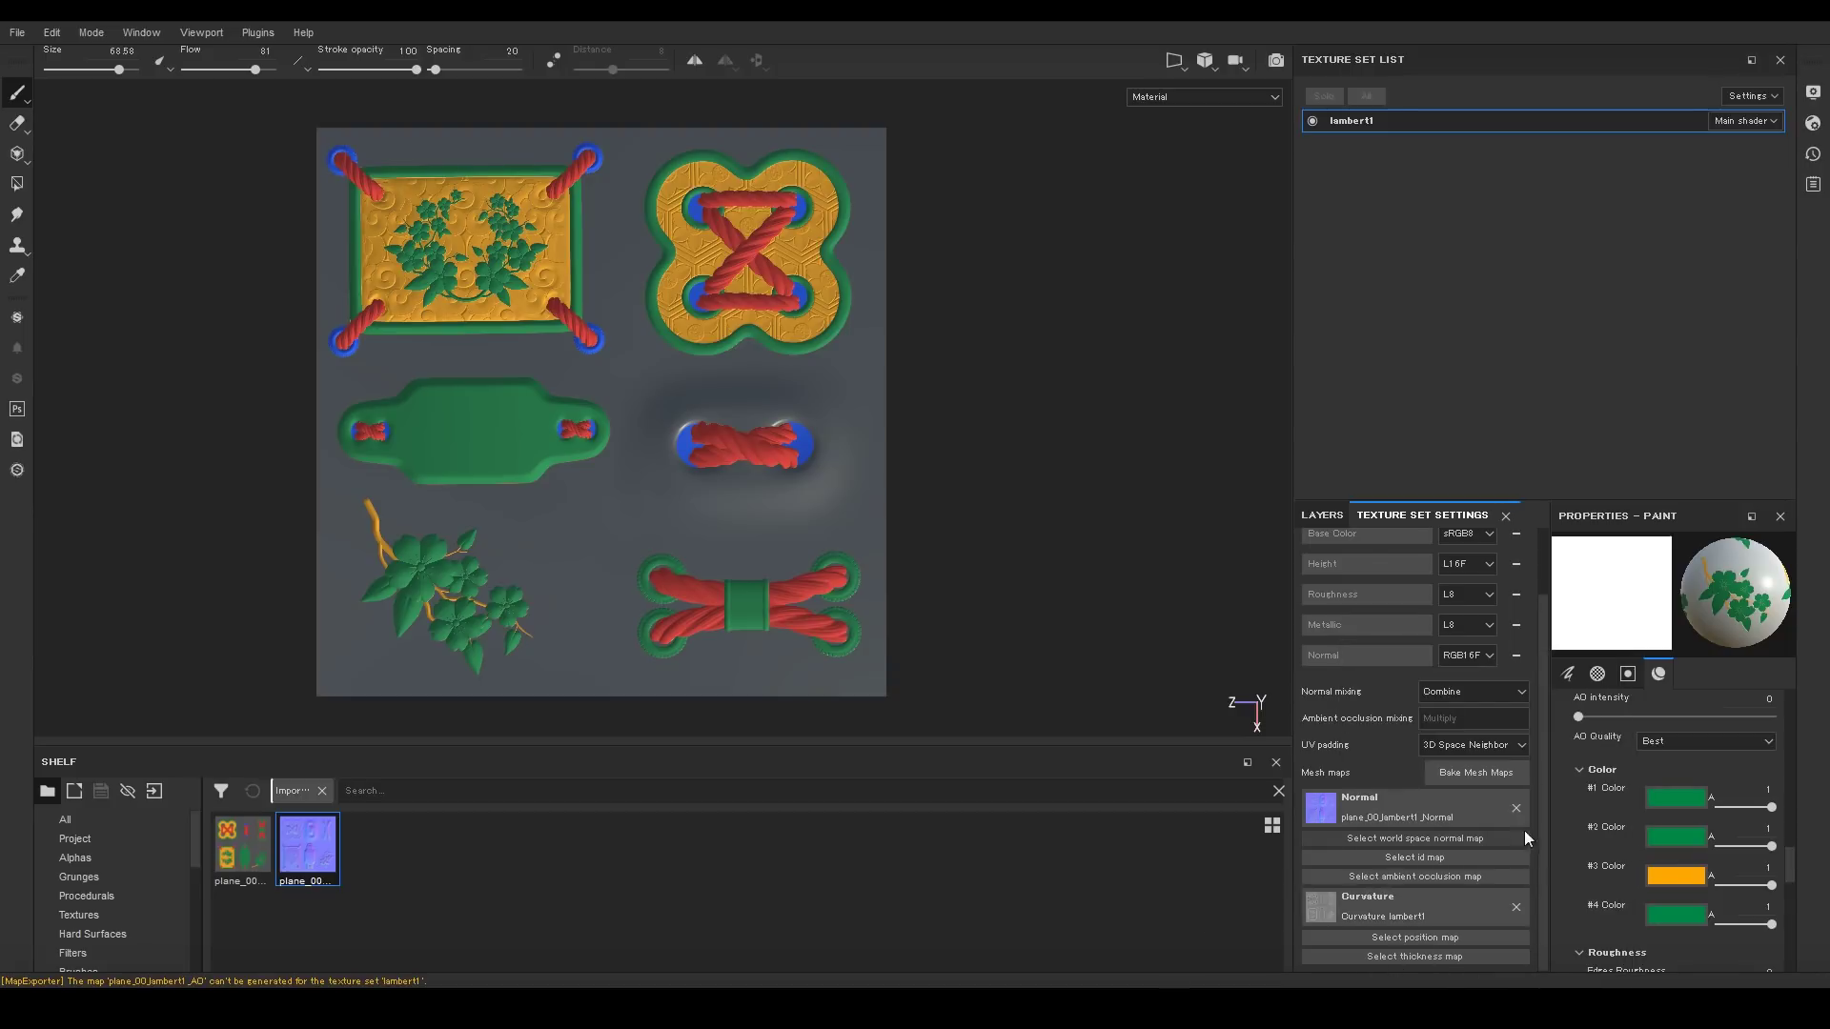
Rebake only the Ambient occlusion map with more secondary rays and a max occluder distance of 0.565, and inspect the result.
click(1496, 774)
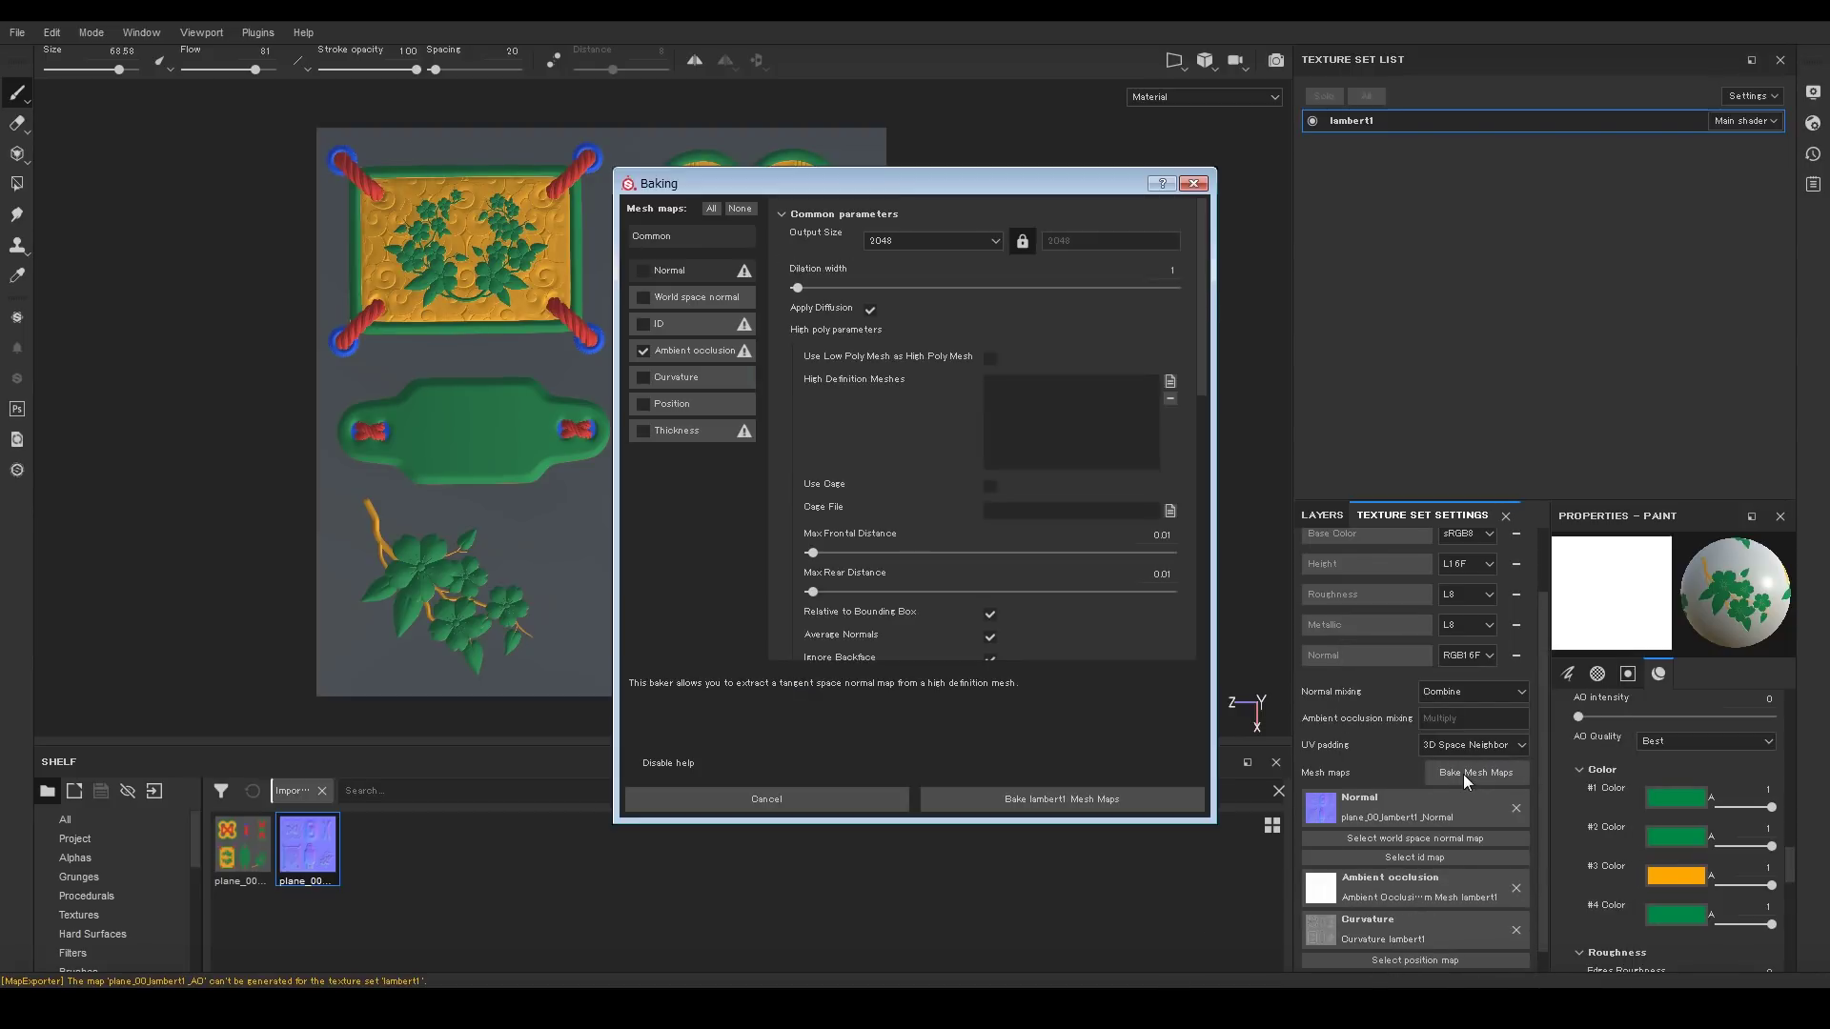
scroll(940, 410, down, 5)
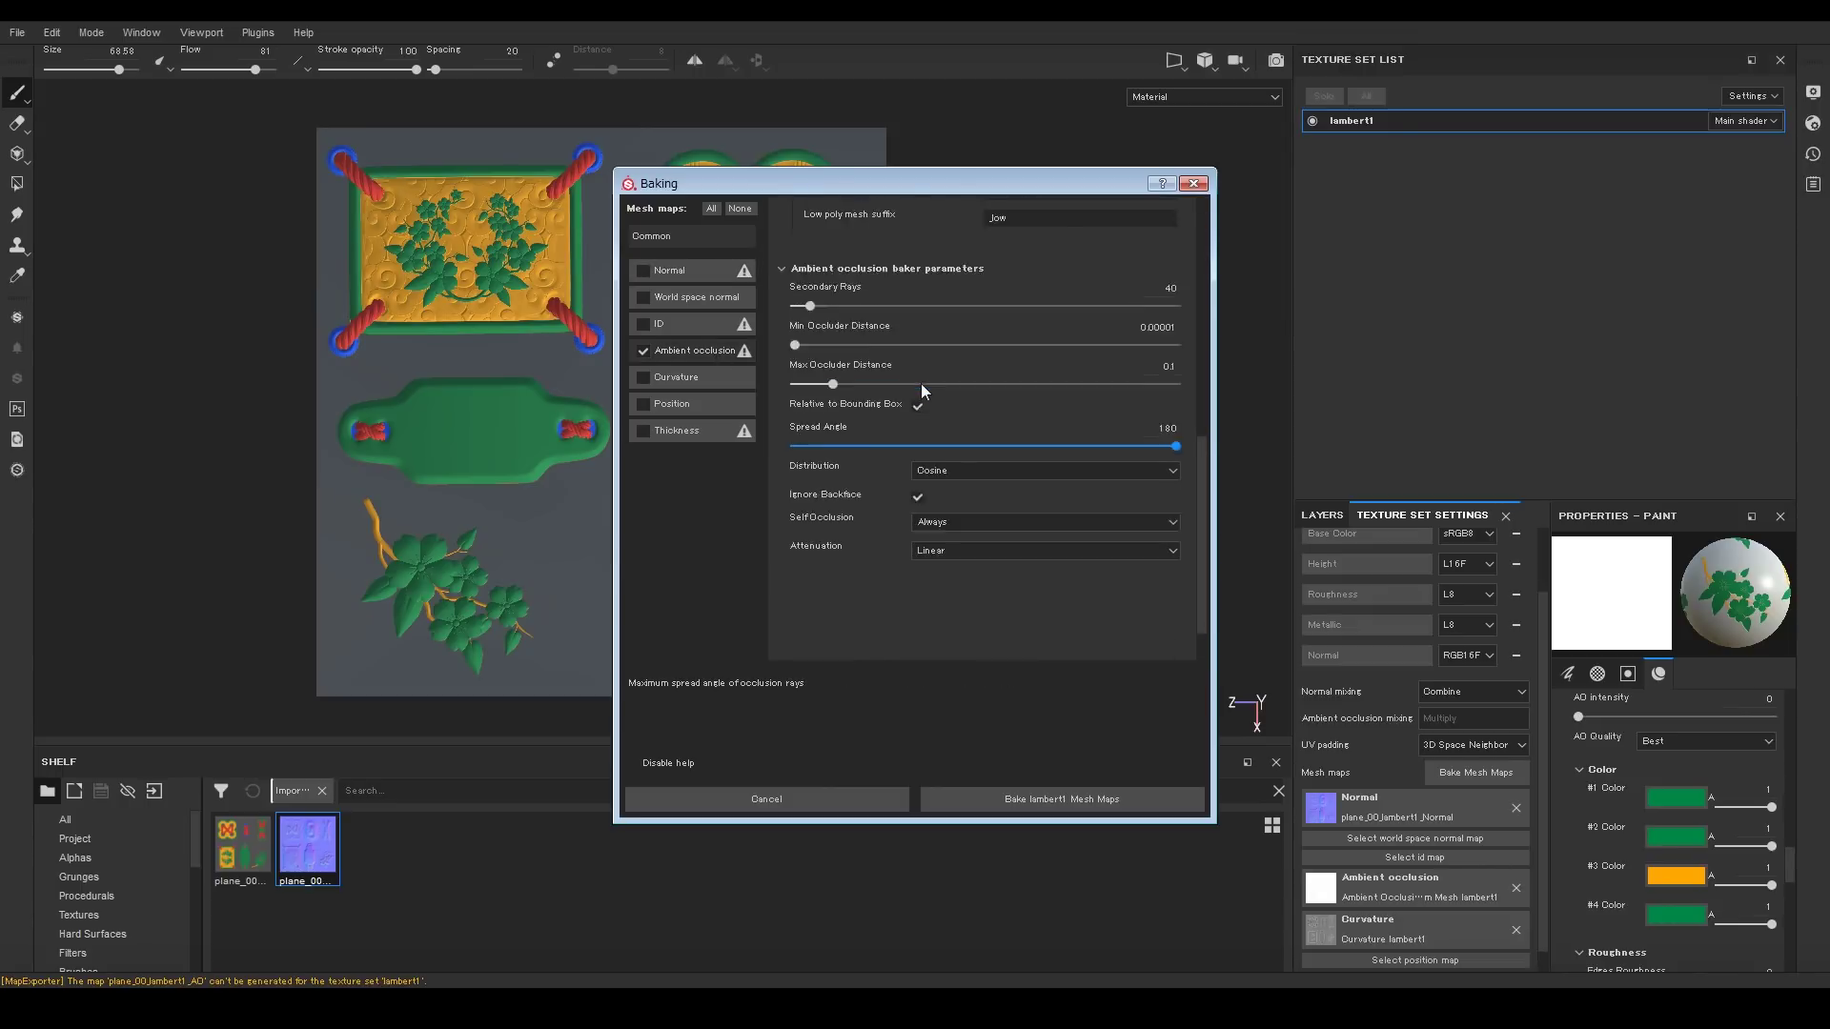
click(920, 440)
click(1009, 440)
click(850, 363)
scroll(1049, 455, up, 5)
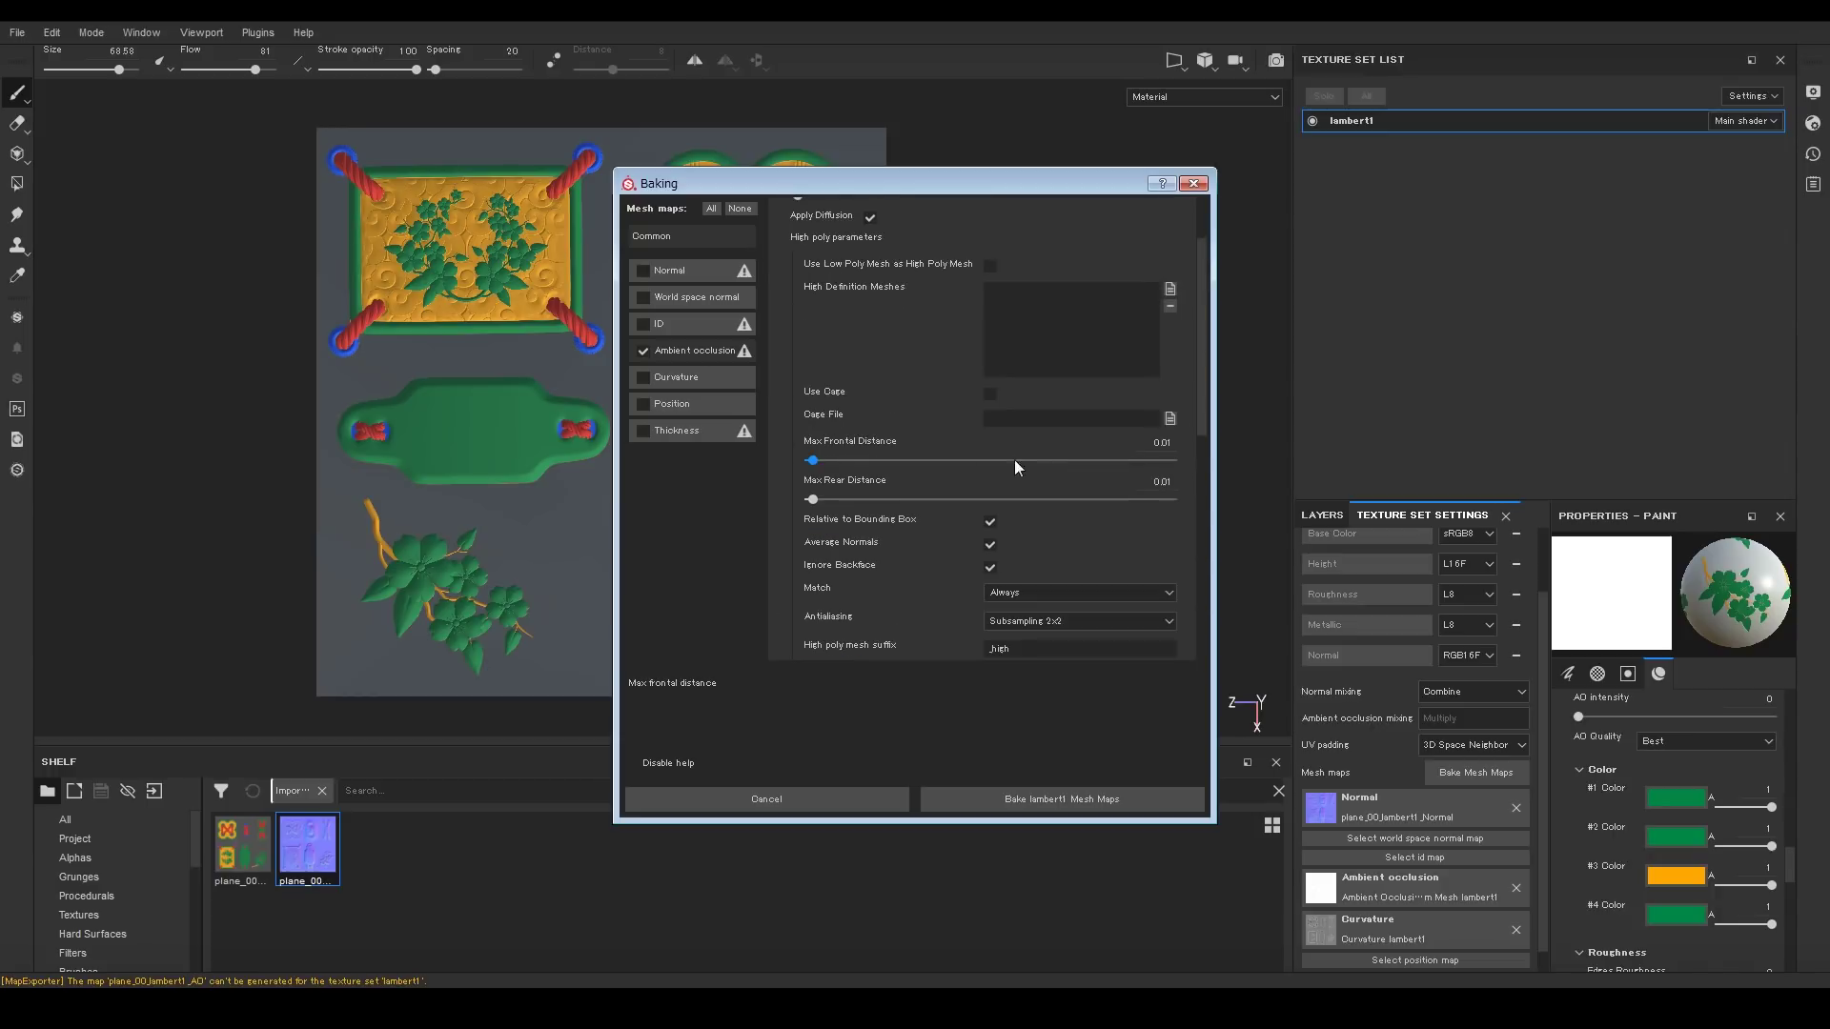
click(851, 500)
scroll(942, 408, up, 2)
scroll(940, 410, down, 10)
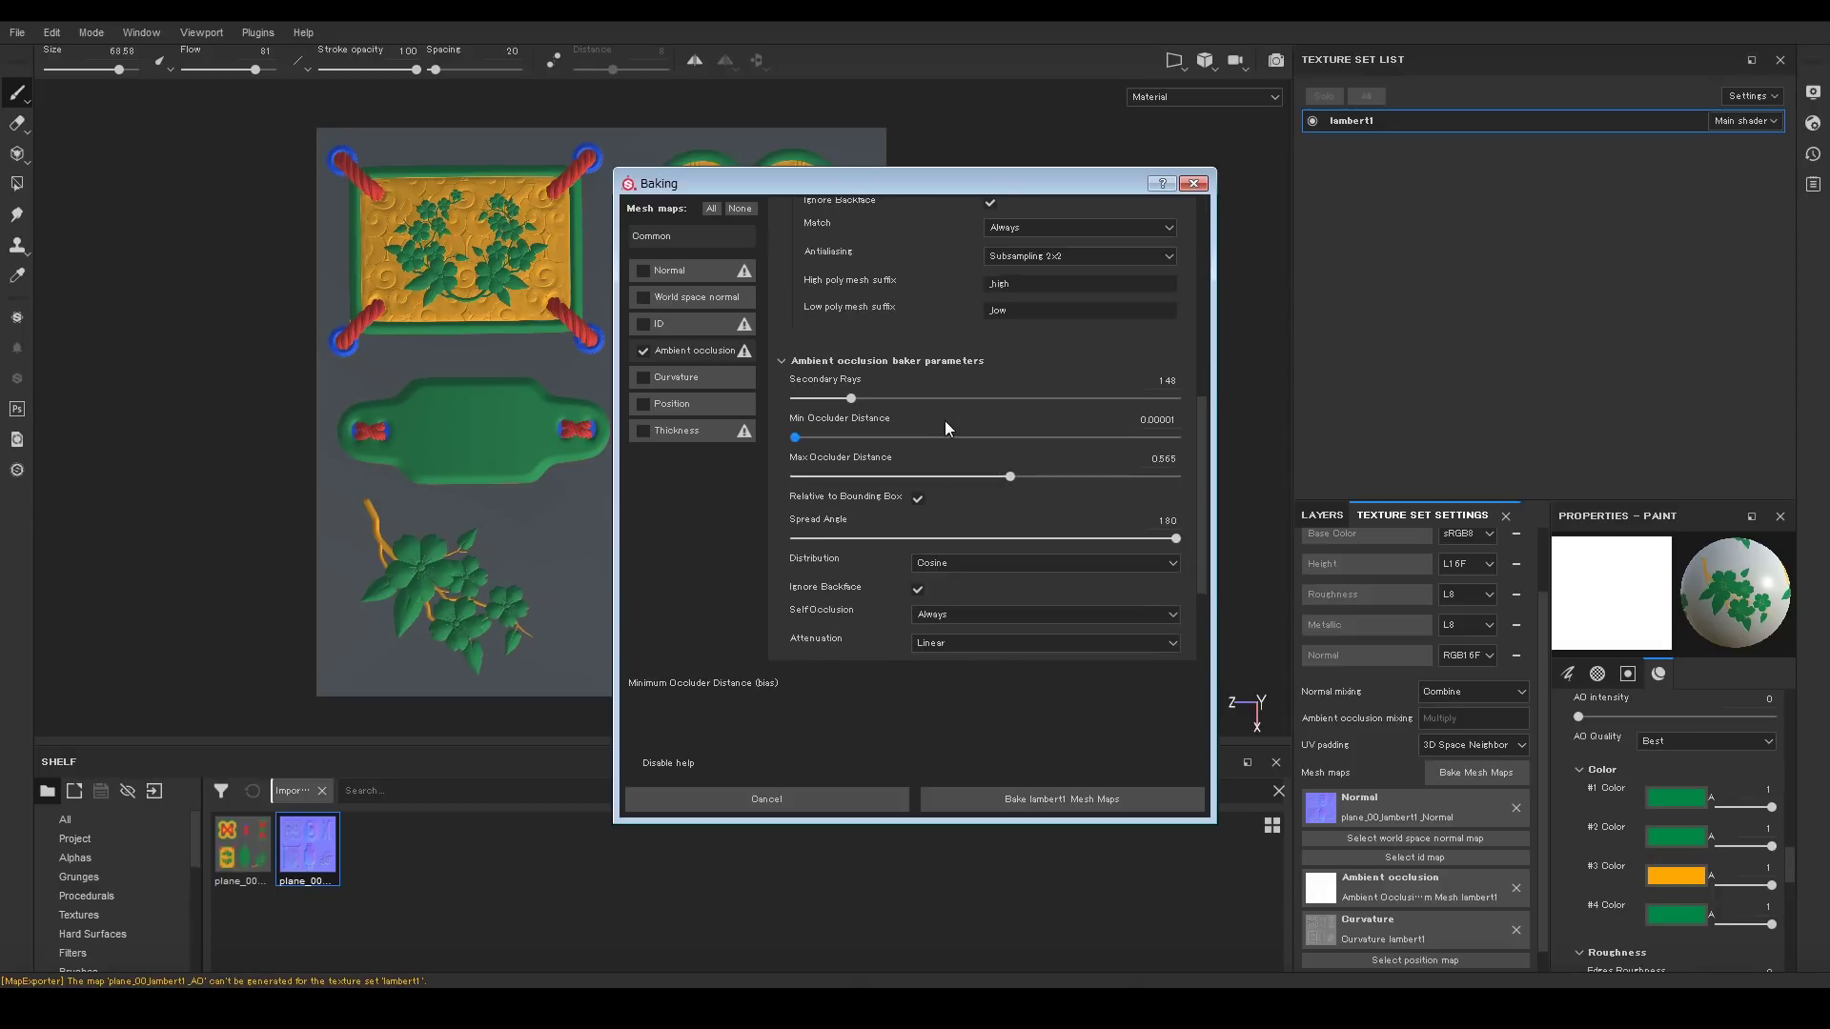
click(1013, 800)
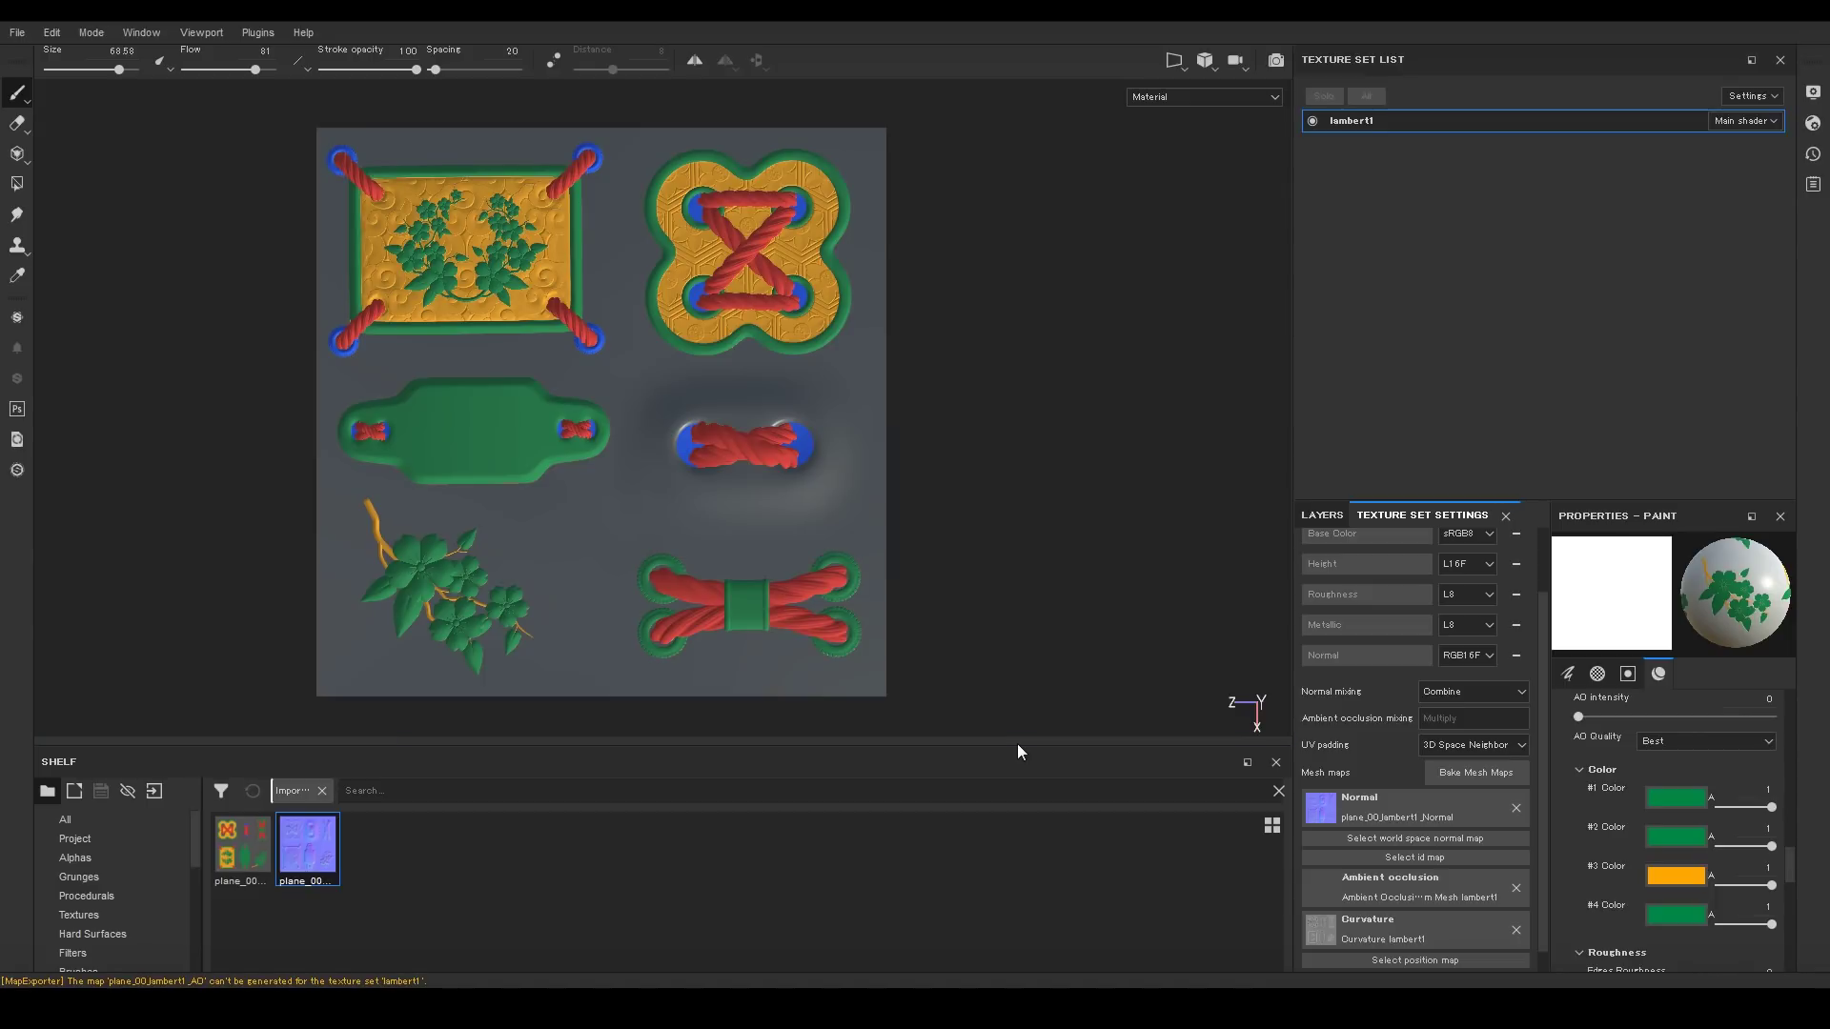
click(1327, 889)
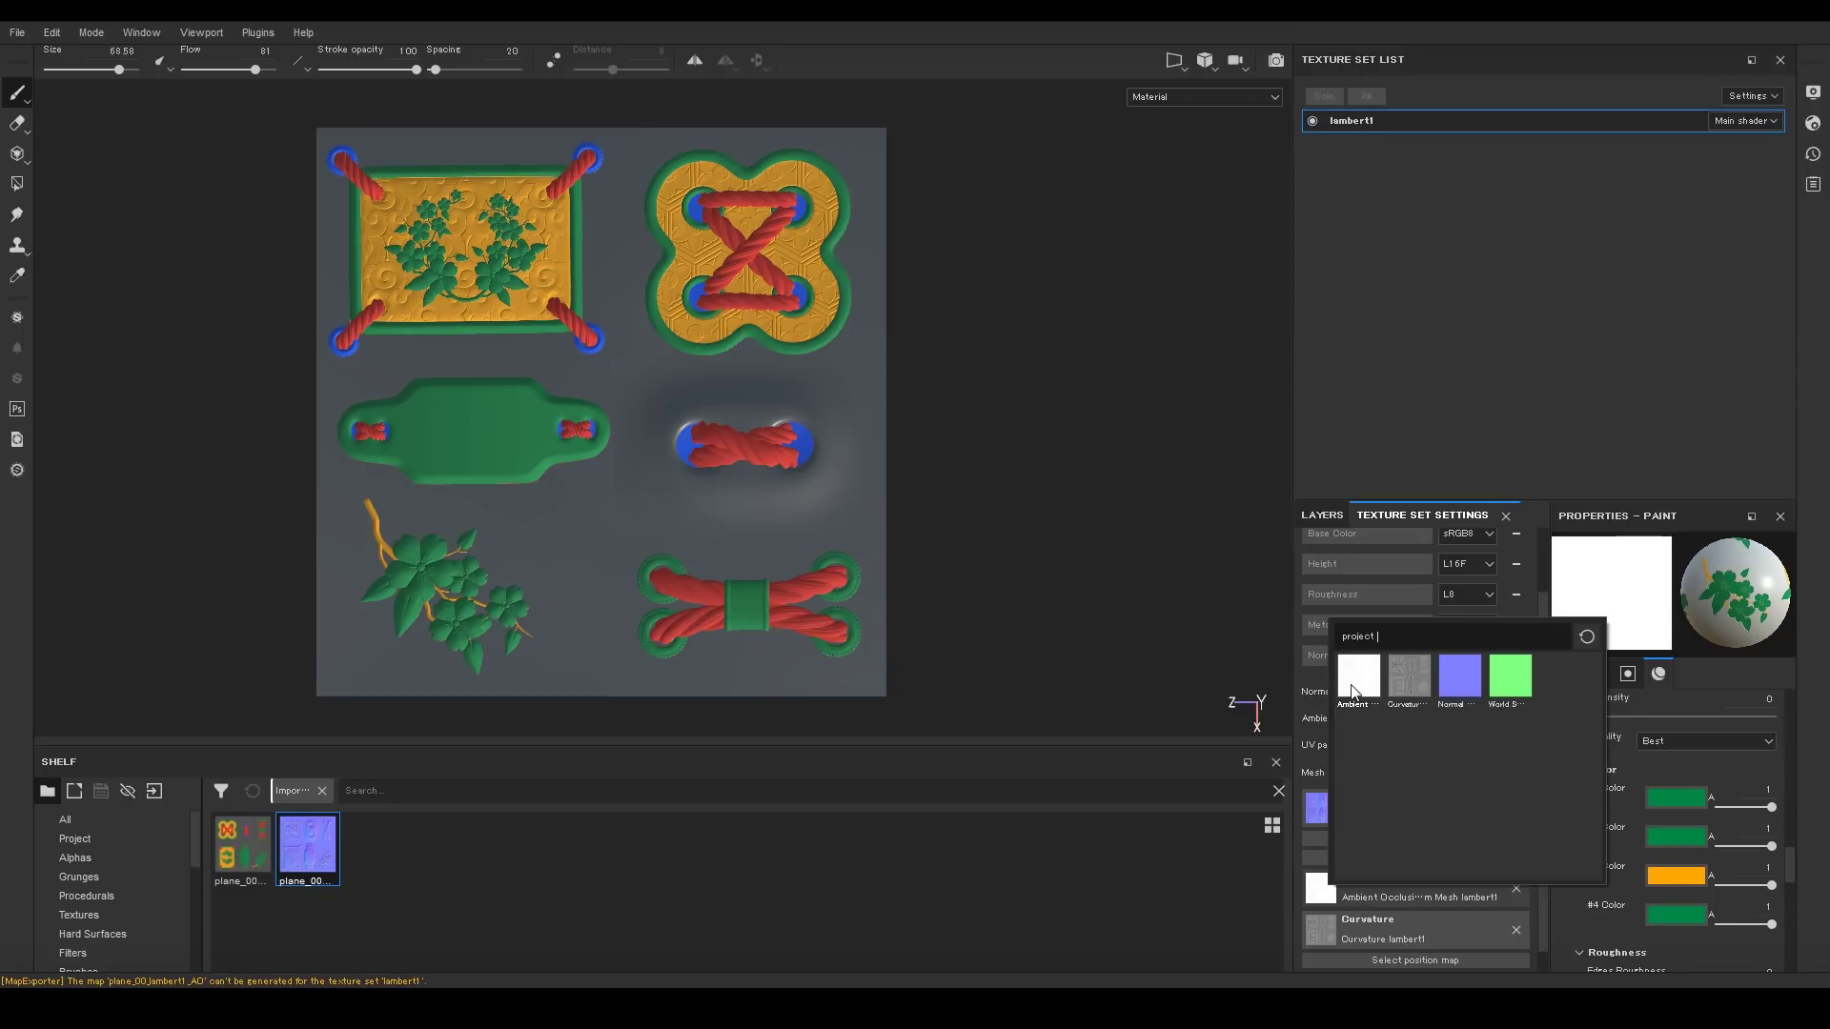
mouse_move(1351, 690)
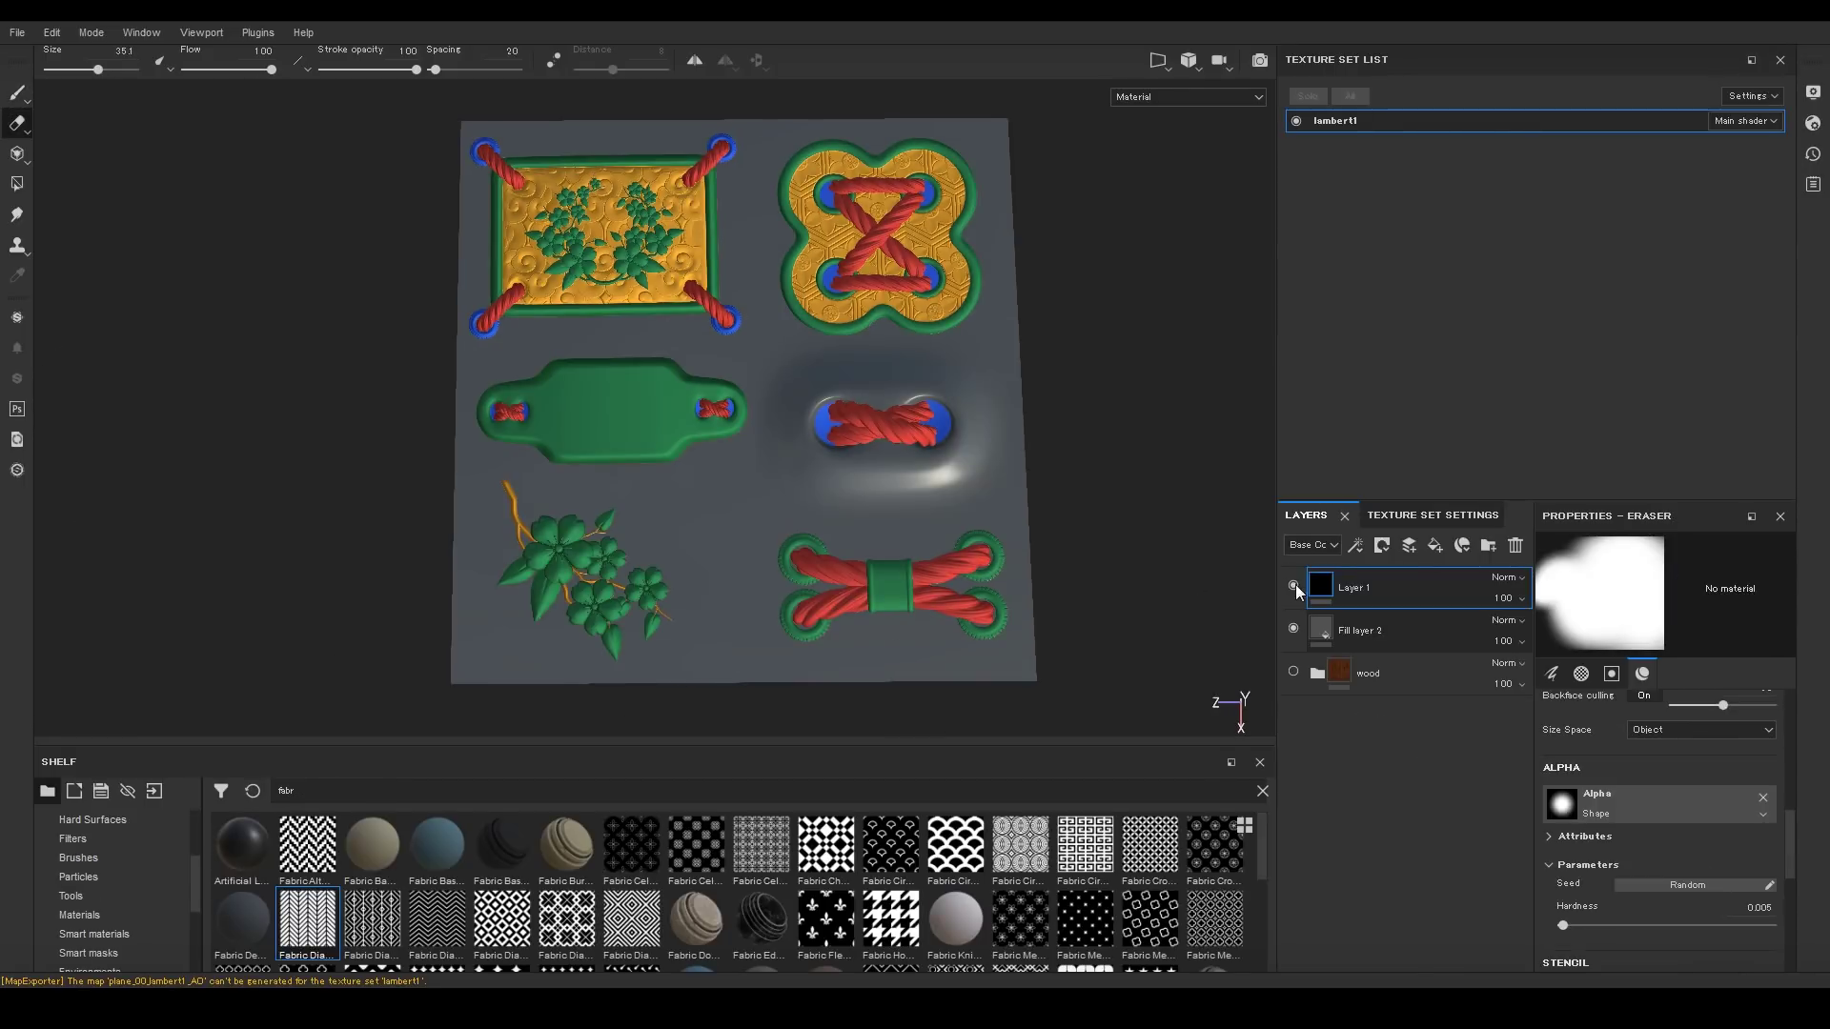
Hide Layer 1 and assign the imported plane_00_lambert1_BaseColor texture as the ID mesh map.
click(1295, 585)
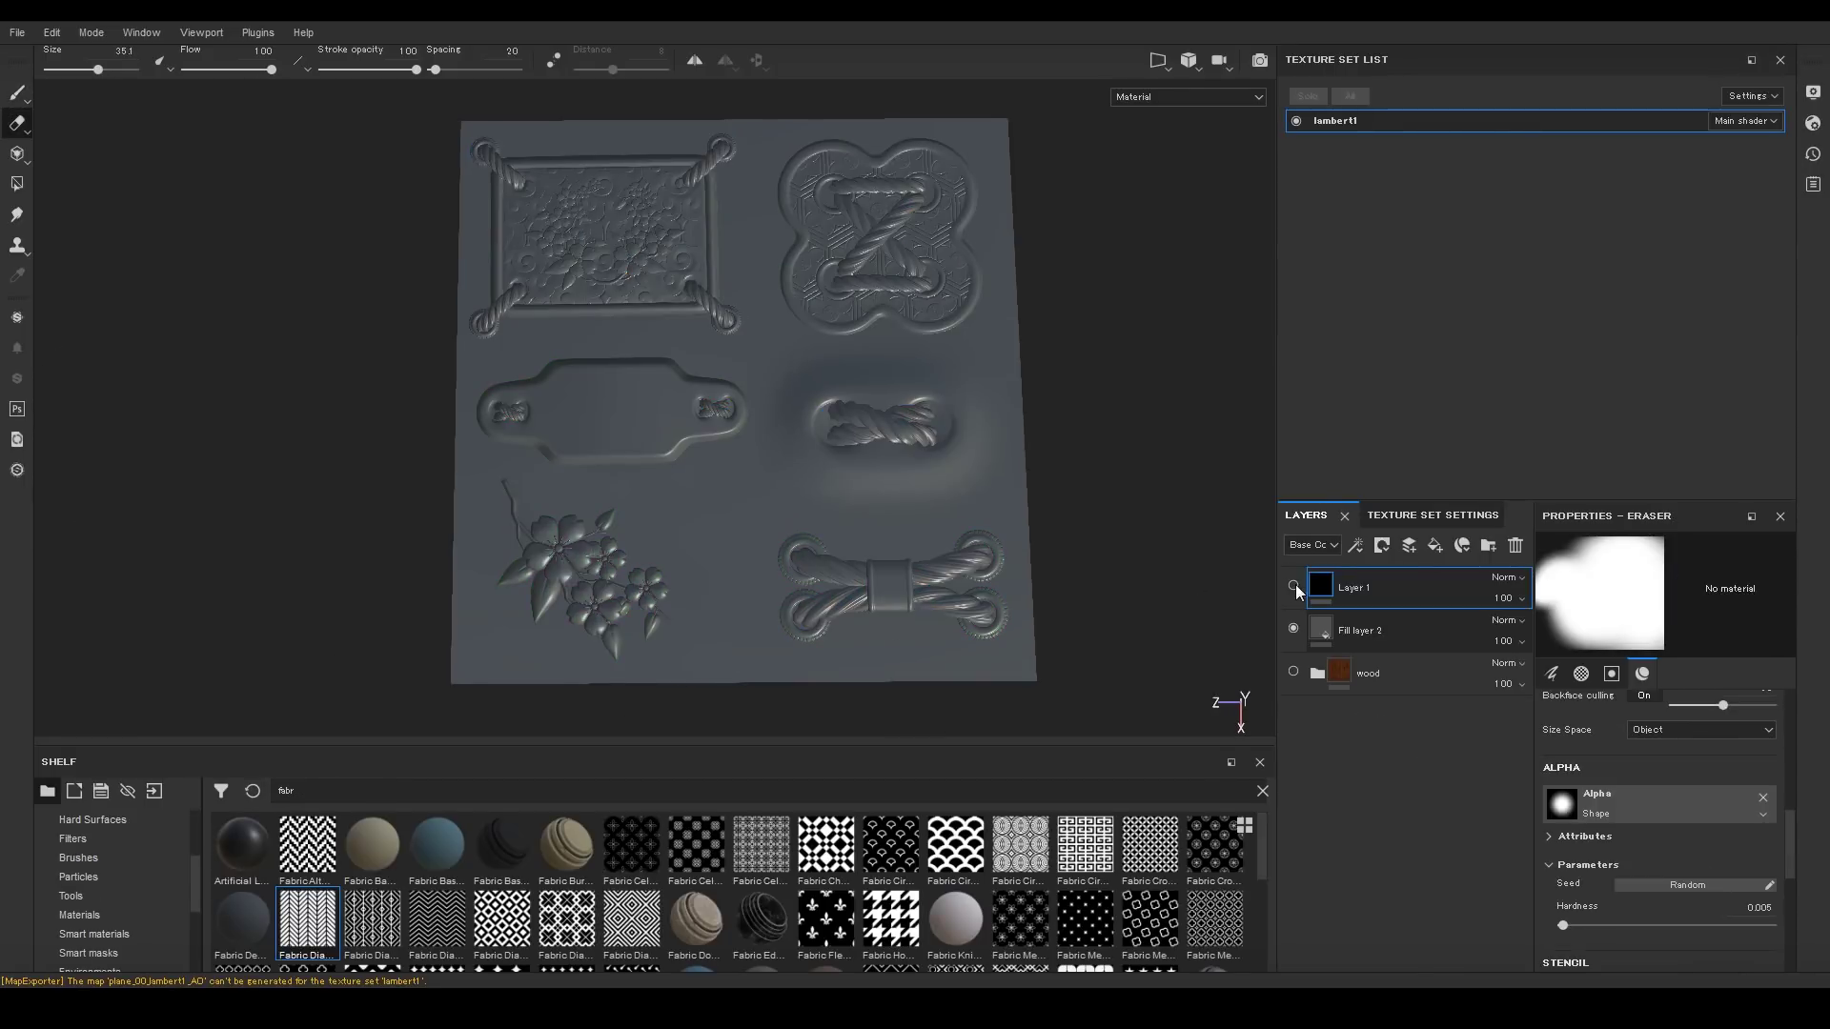
click(1398, 516)
click(1427, 857)
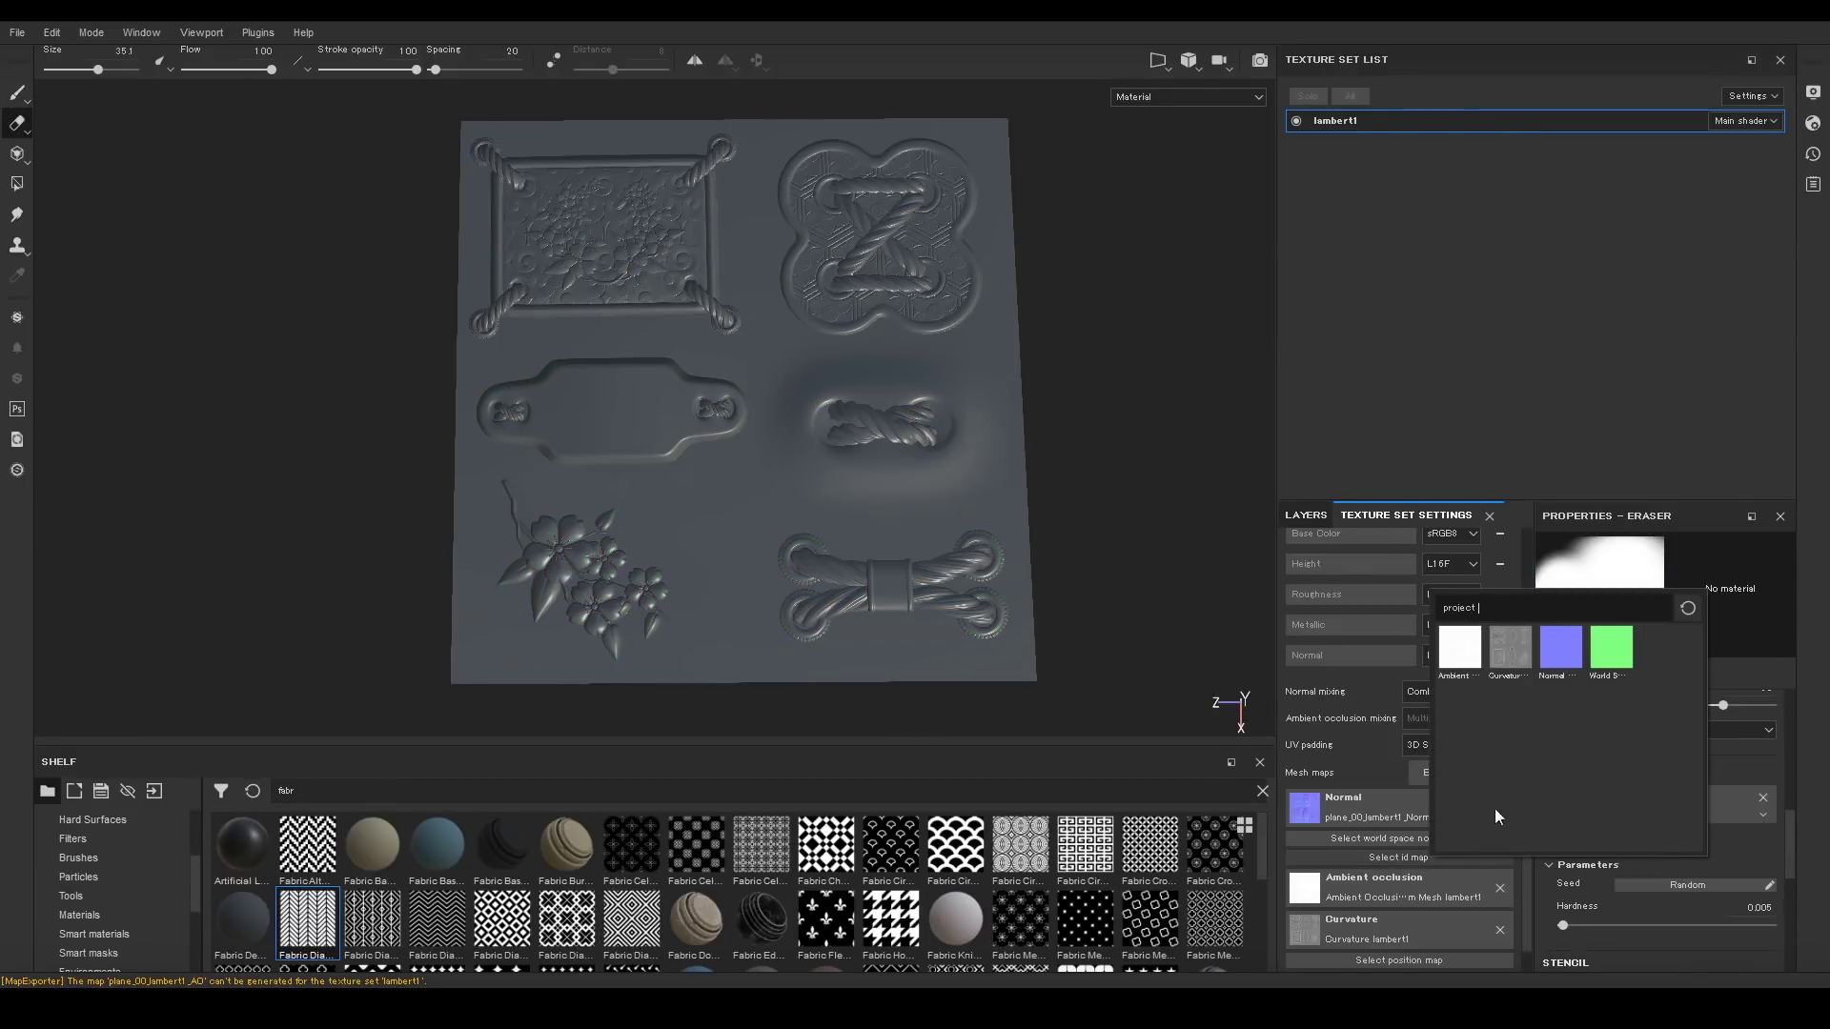
drag(386, 790, 36, 782)
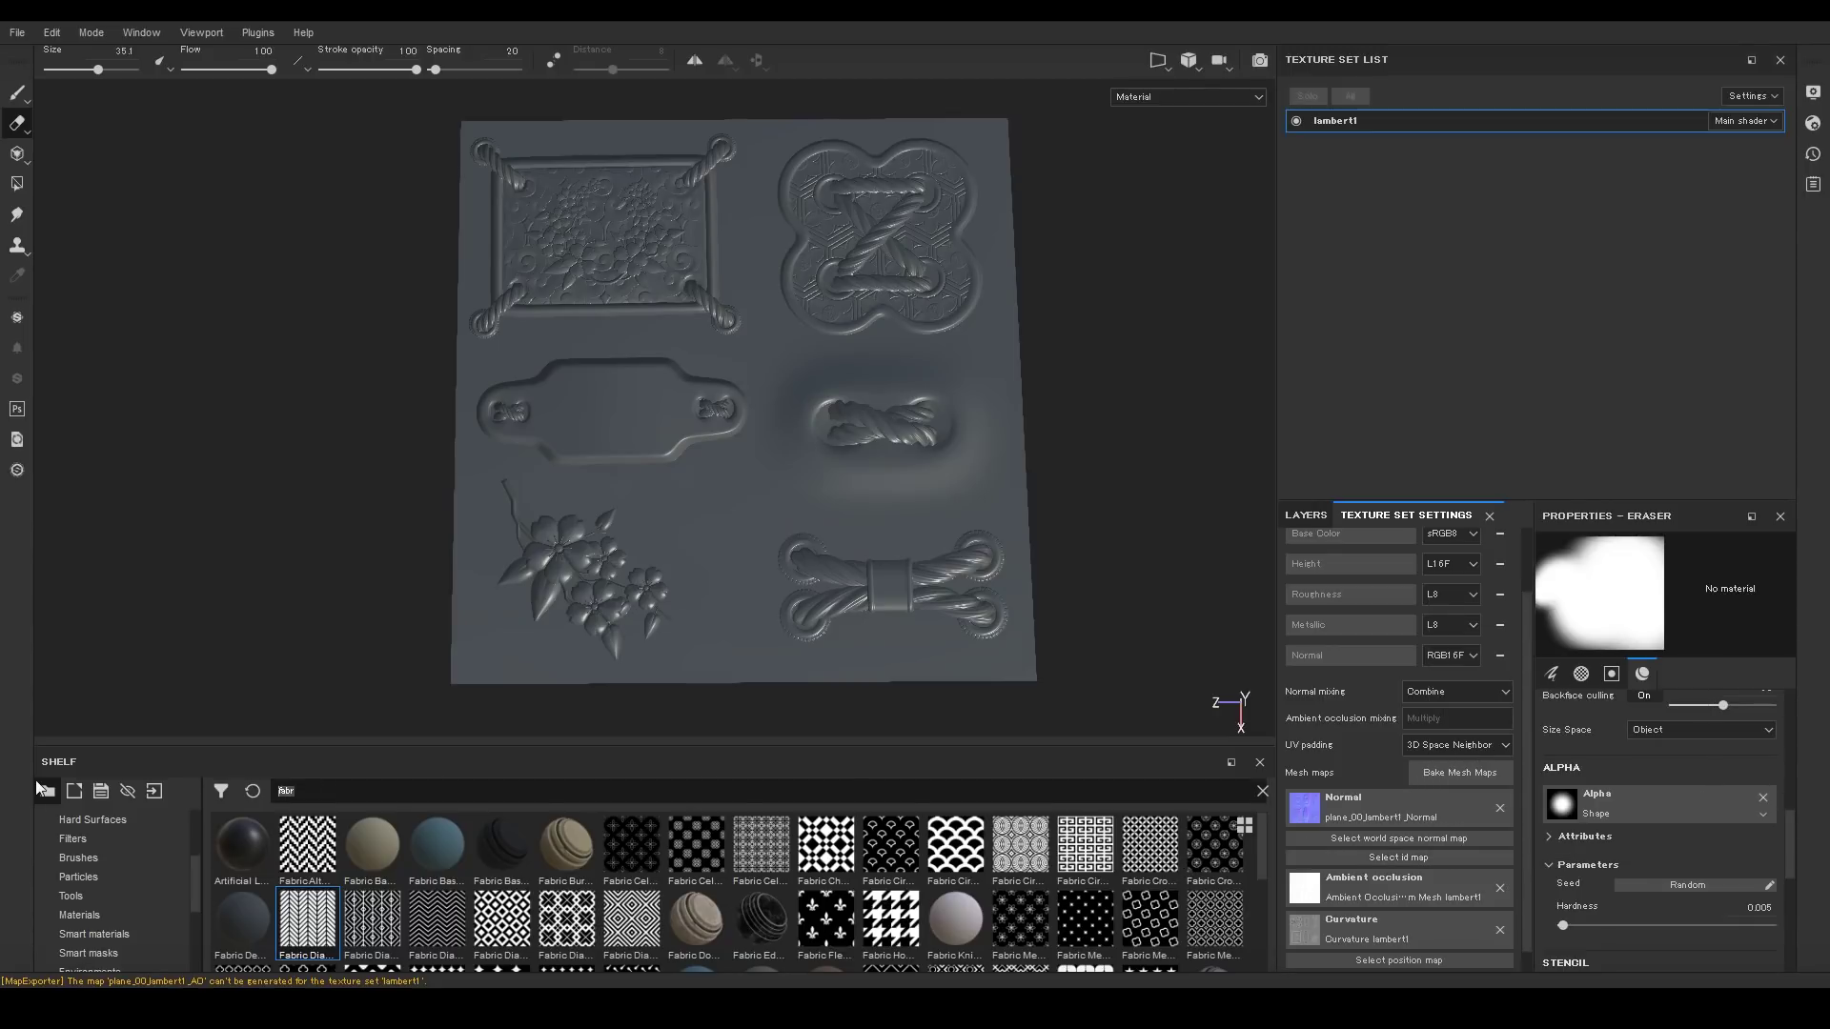
text(lam)
drag(825, 920, 1403, 865)
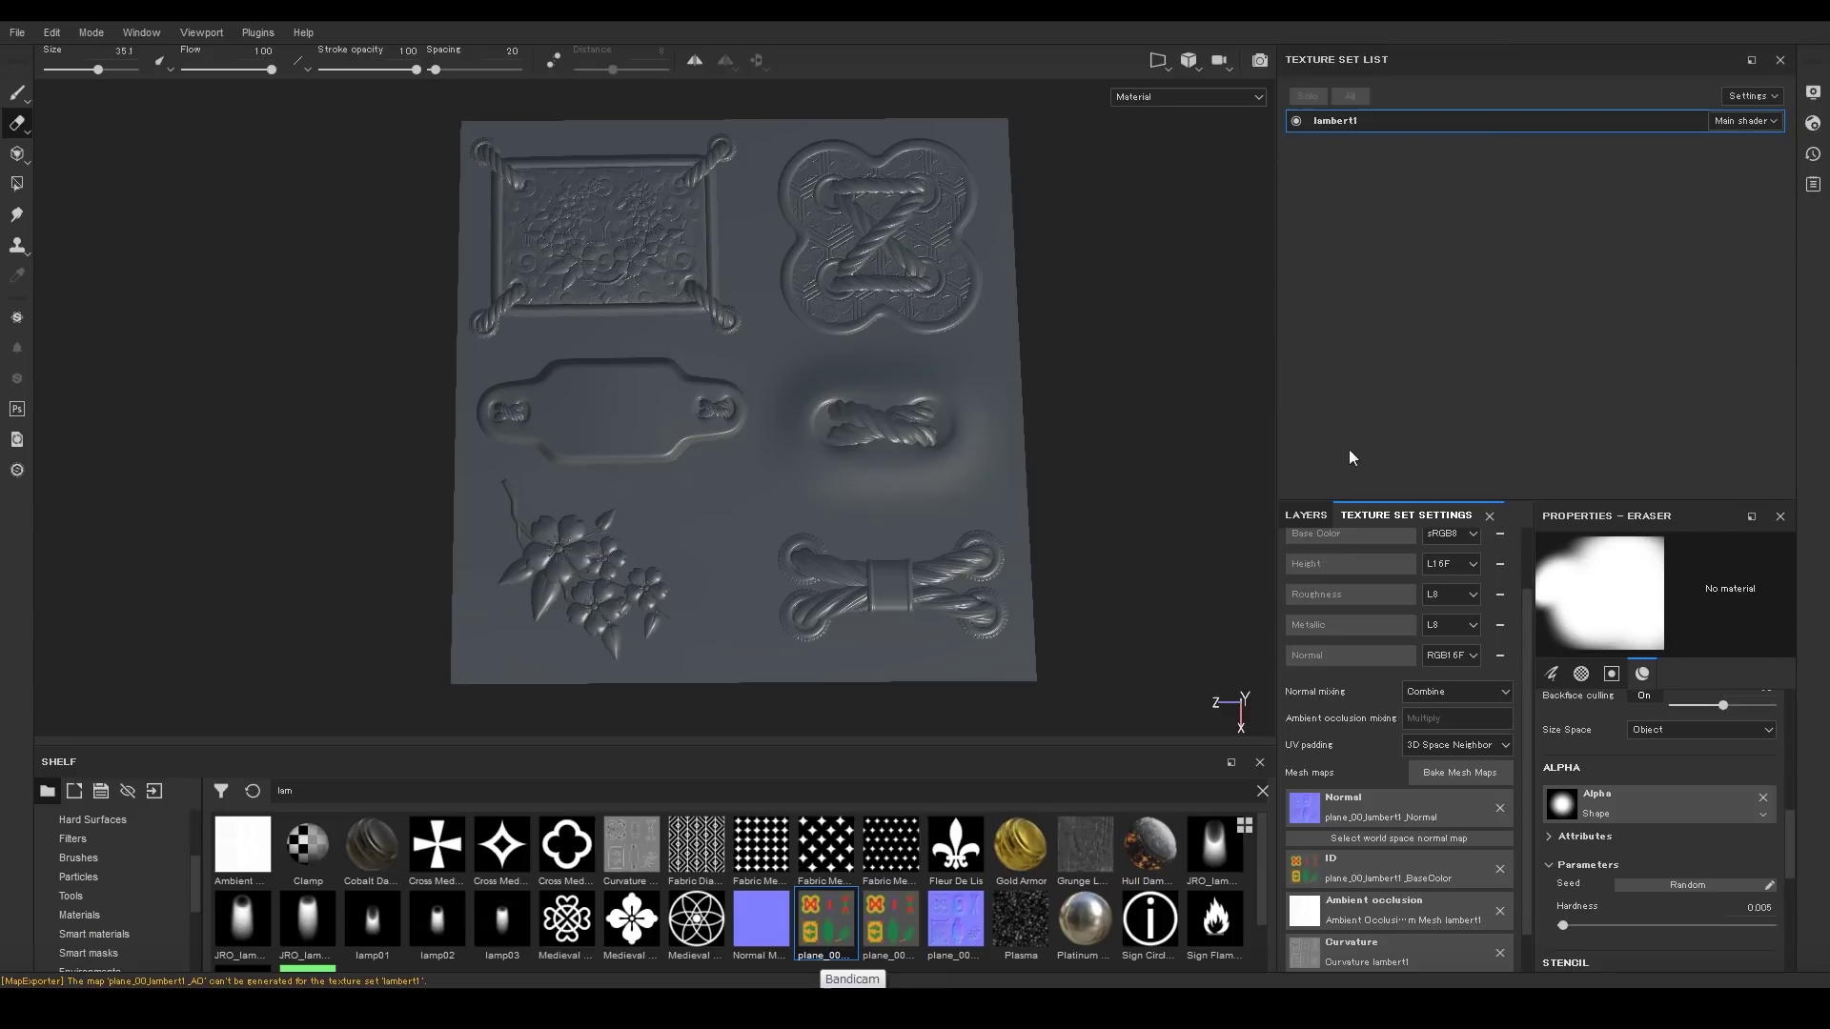
Add a folder named Fabric above Layer 1.
click(1305, 515)
click(1487, 546)
double_click(1378, 589)
text(Tex)
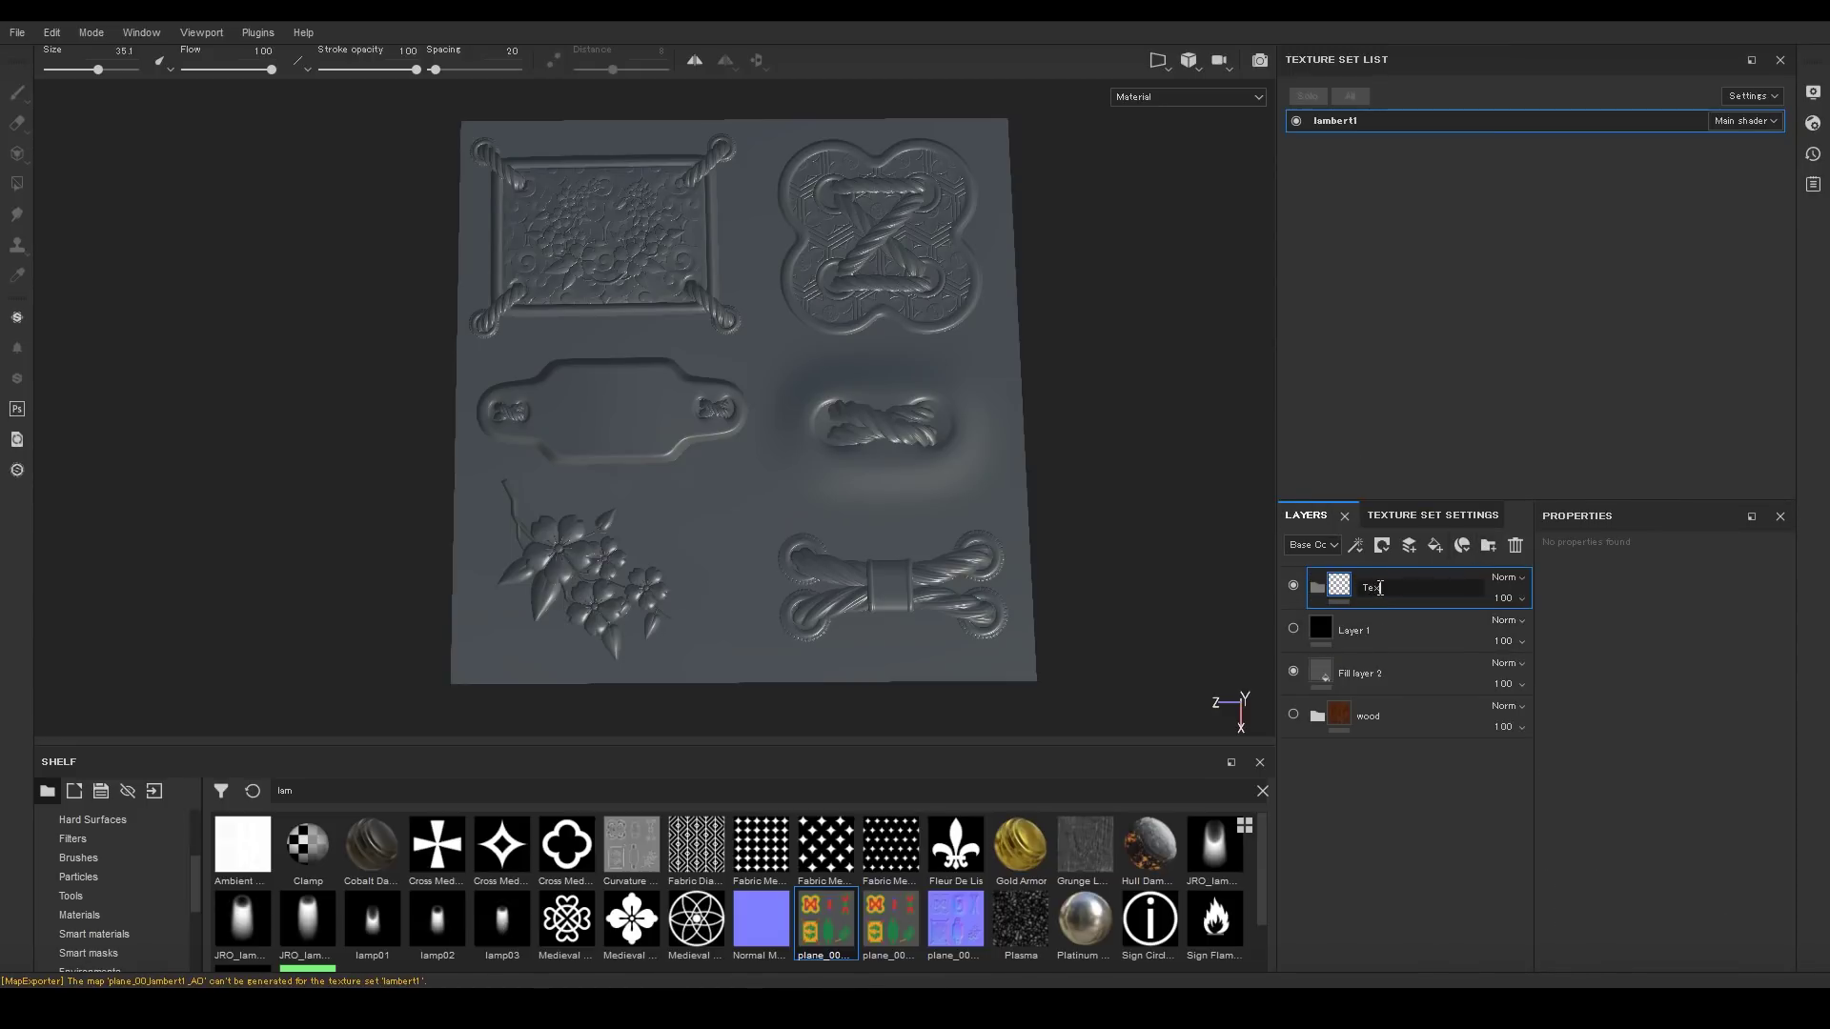
key(Return)
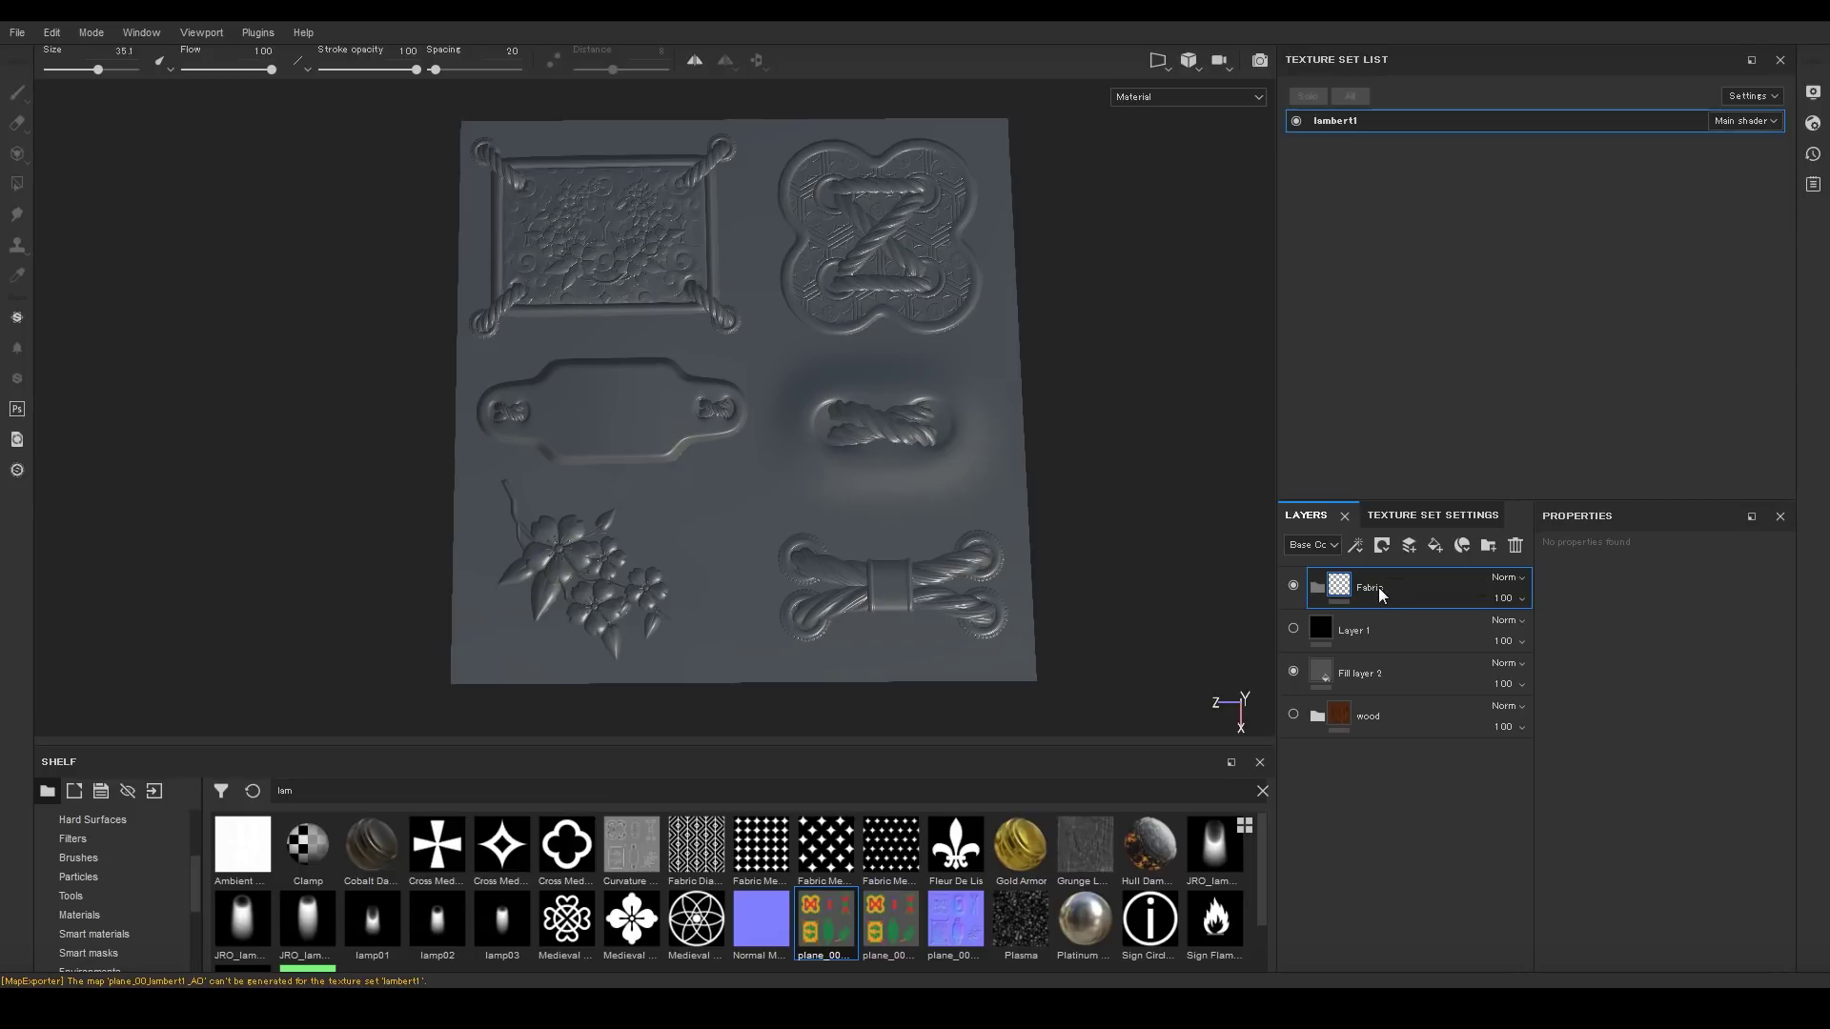
Add two more folders above the Fabric folder, named Gold and Metal.
click(1487, 546)
double_click(1385, 587)
text(Gold)
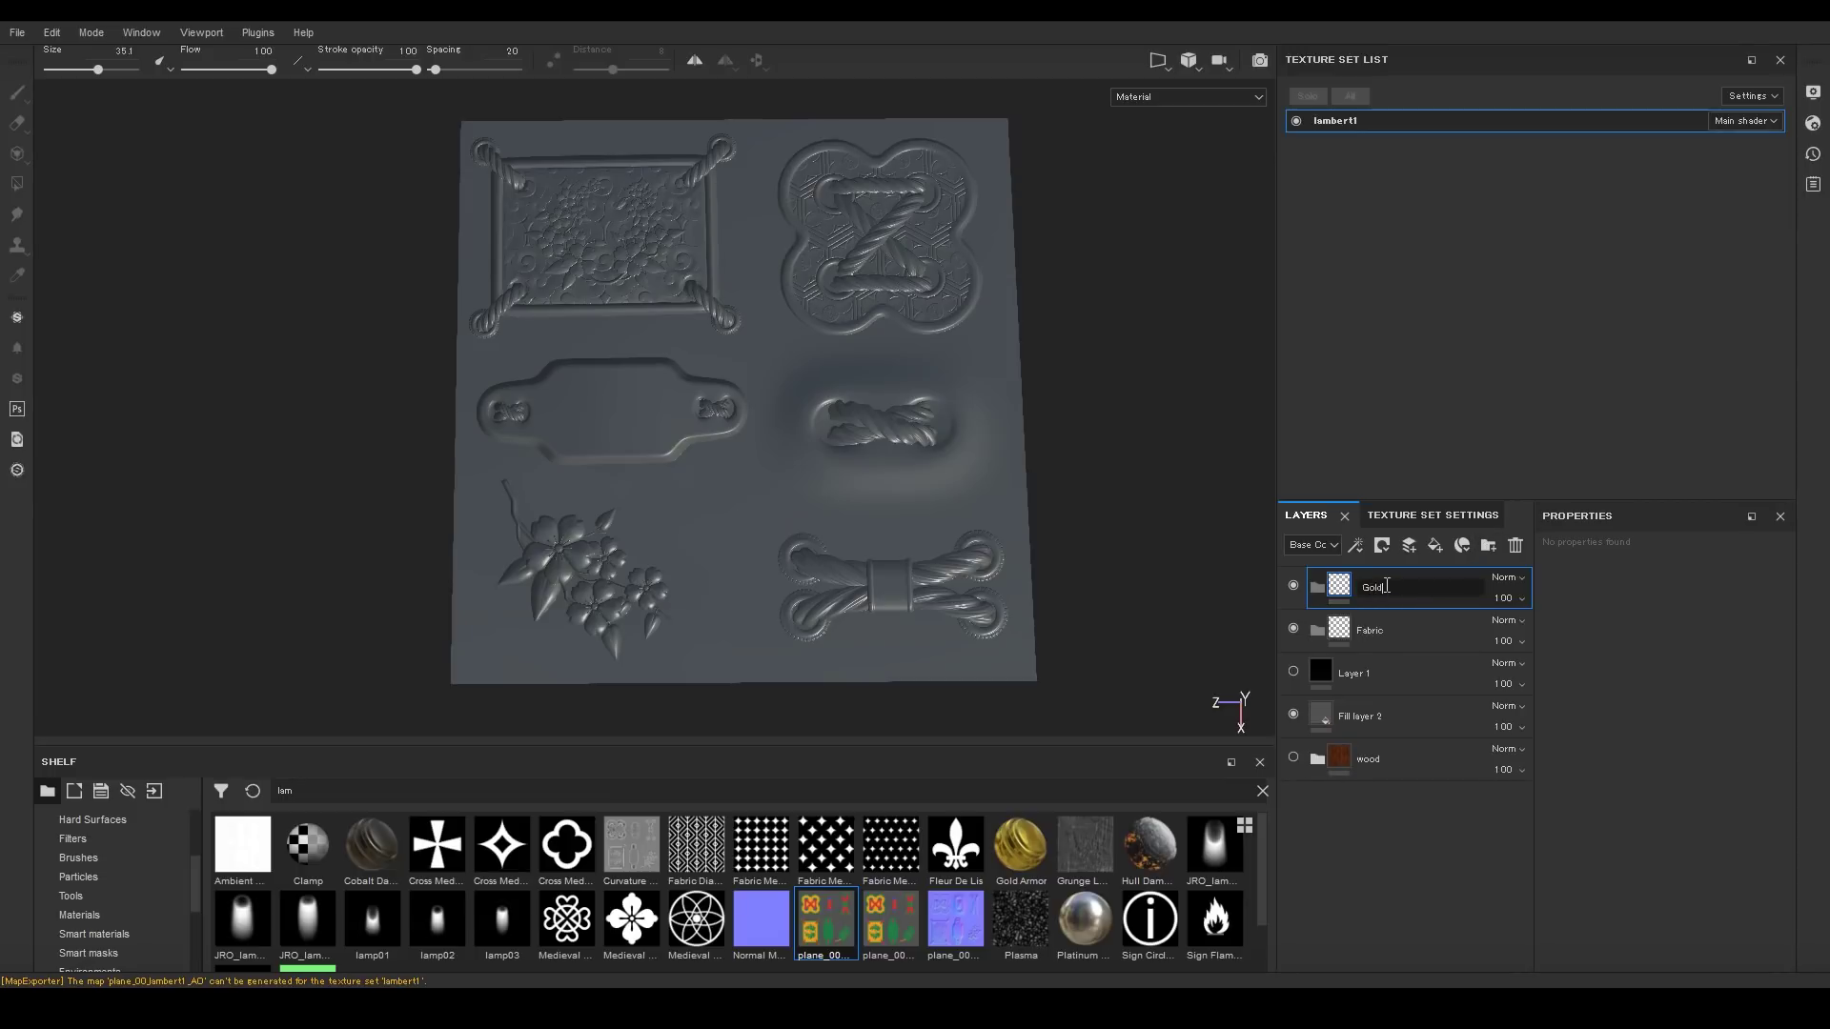
key(Return)
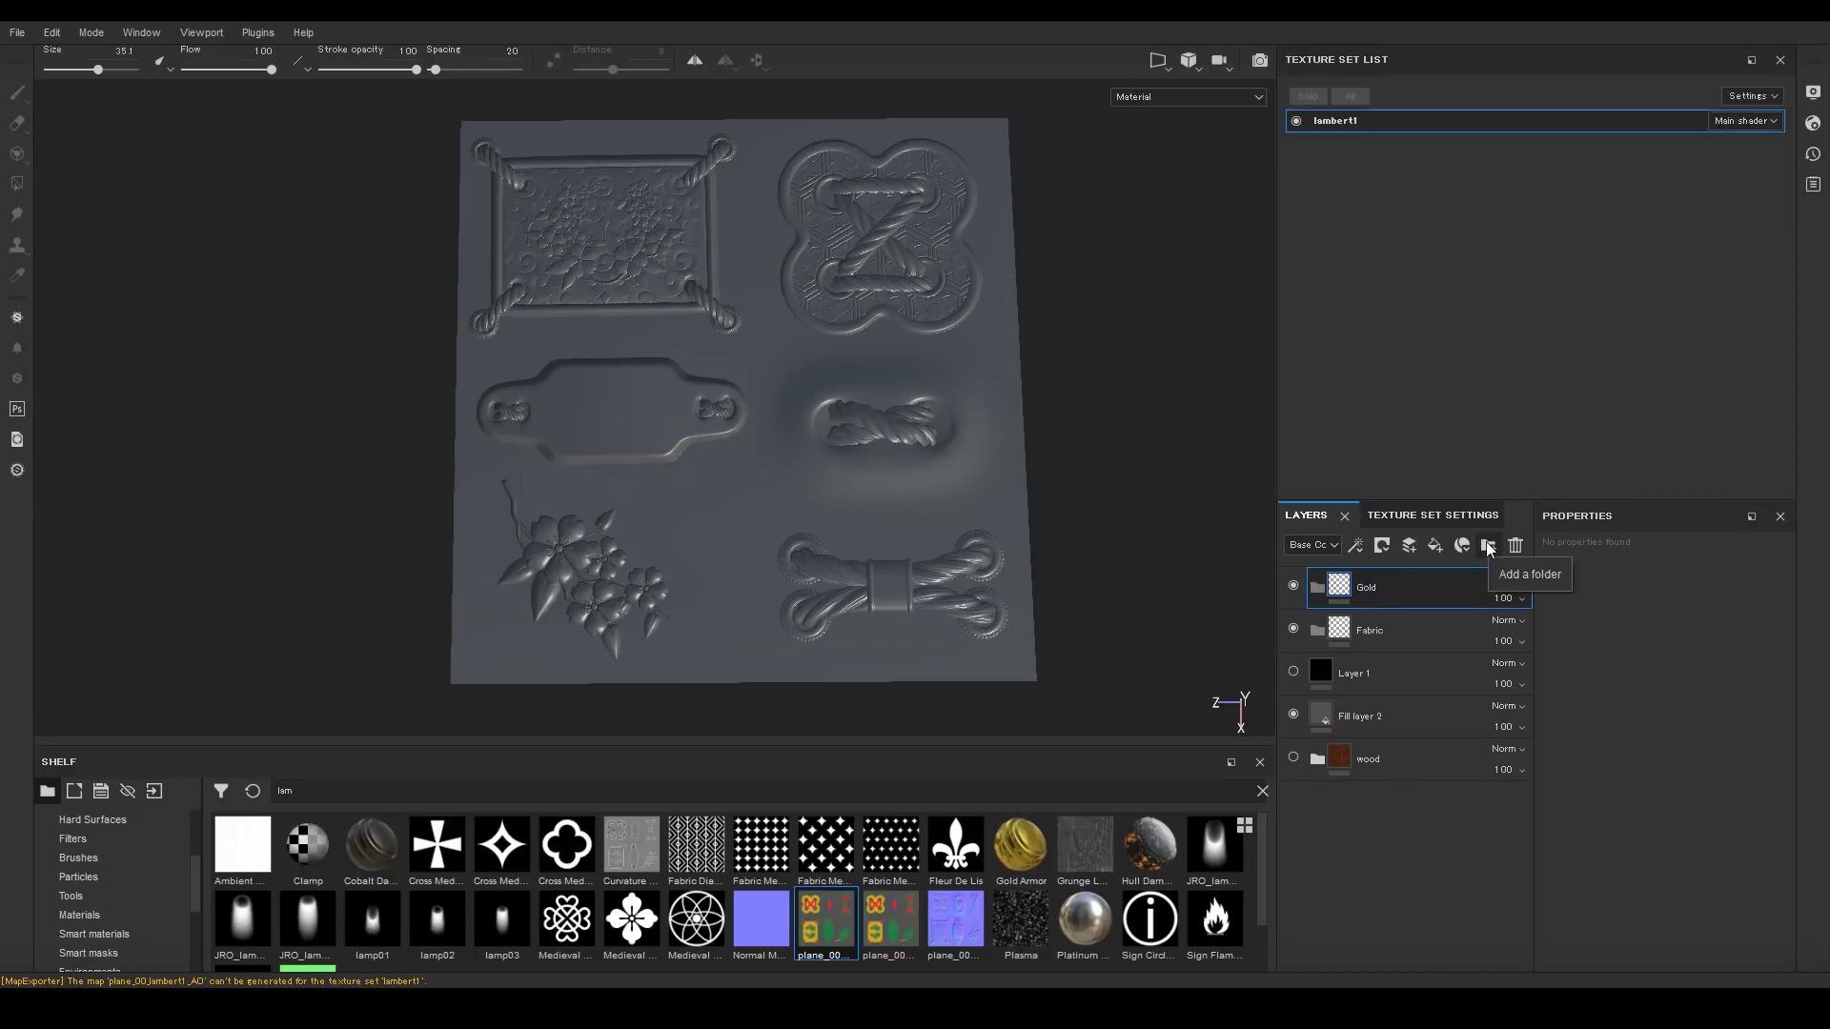
click(1485, 541)
double_click(1379, 585)
text(Metal)
key(Return)
Give the Gold folder a black mask with a color selection effect and activate its ID colour picker.
click(1375, 631)
right_click(1374, 631)
click(1415, 36)
right_click(1370, 635)
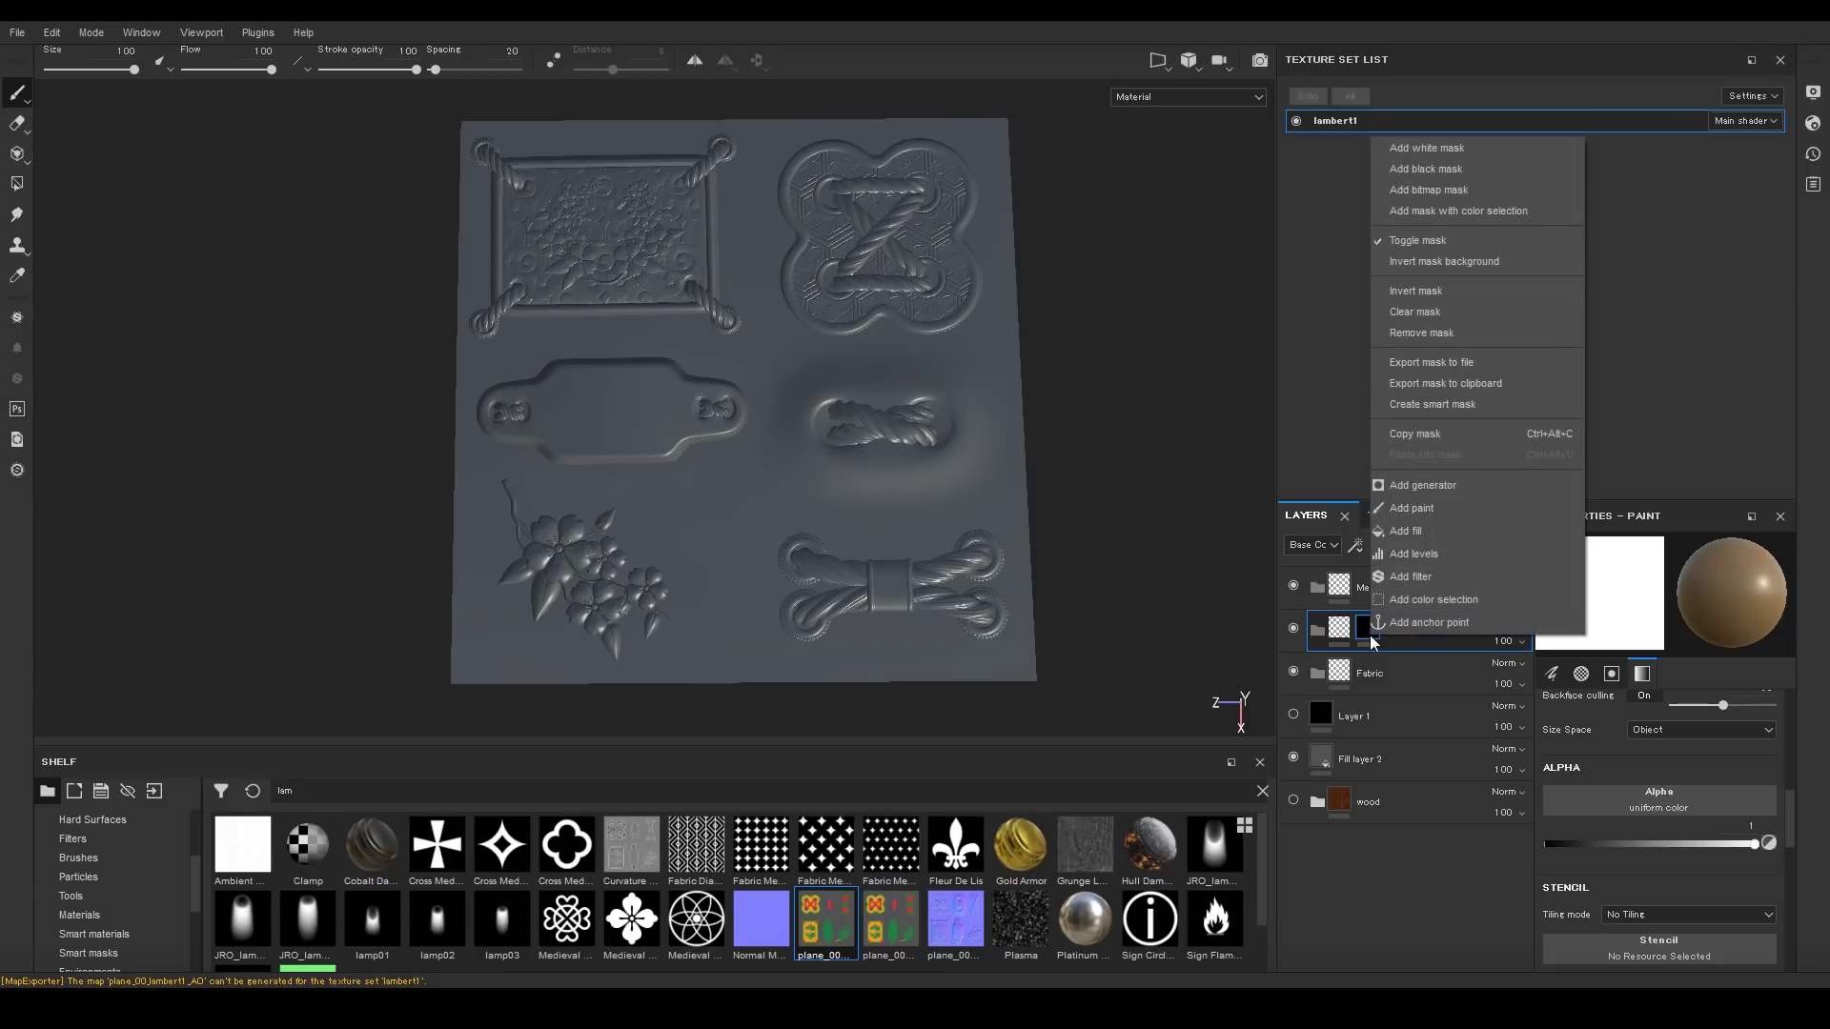
click(1426, 599)
click(1748, 739)
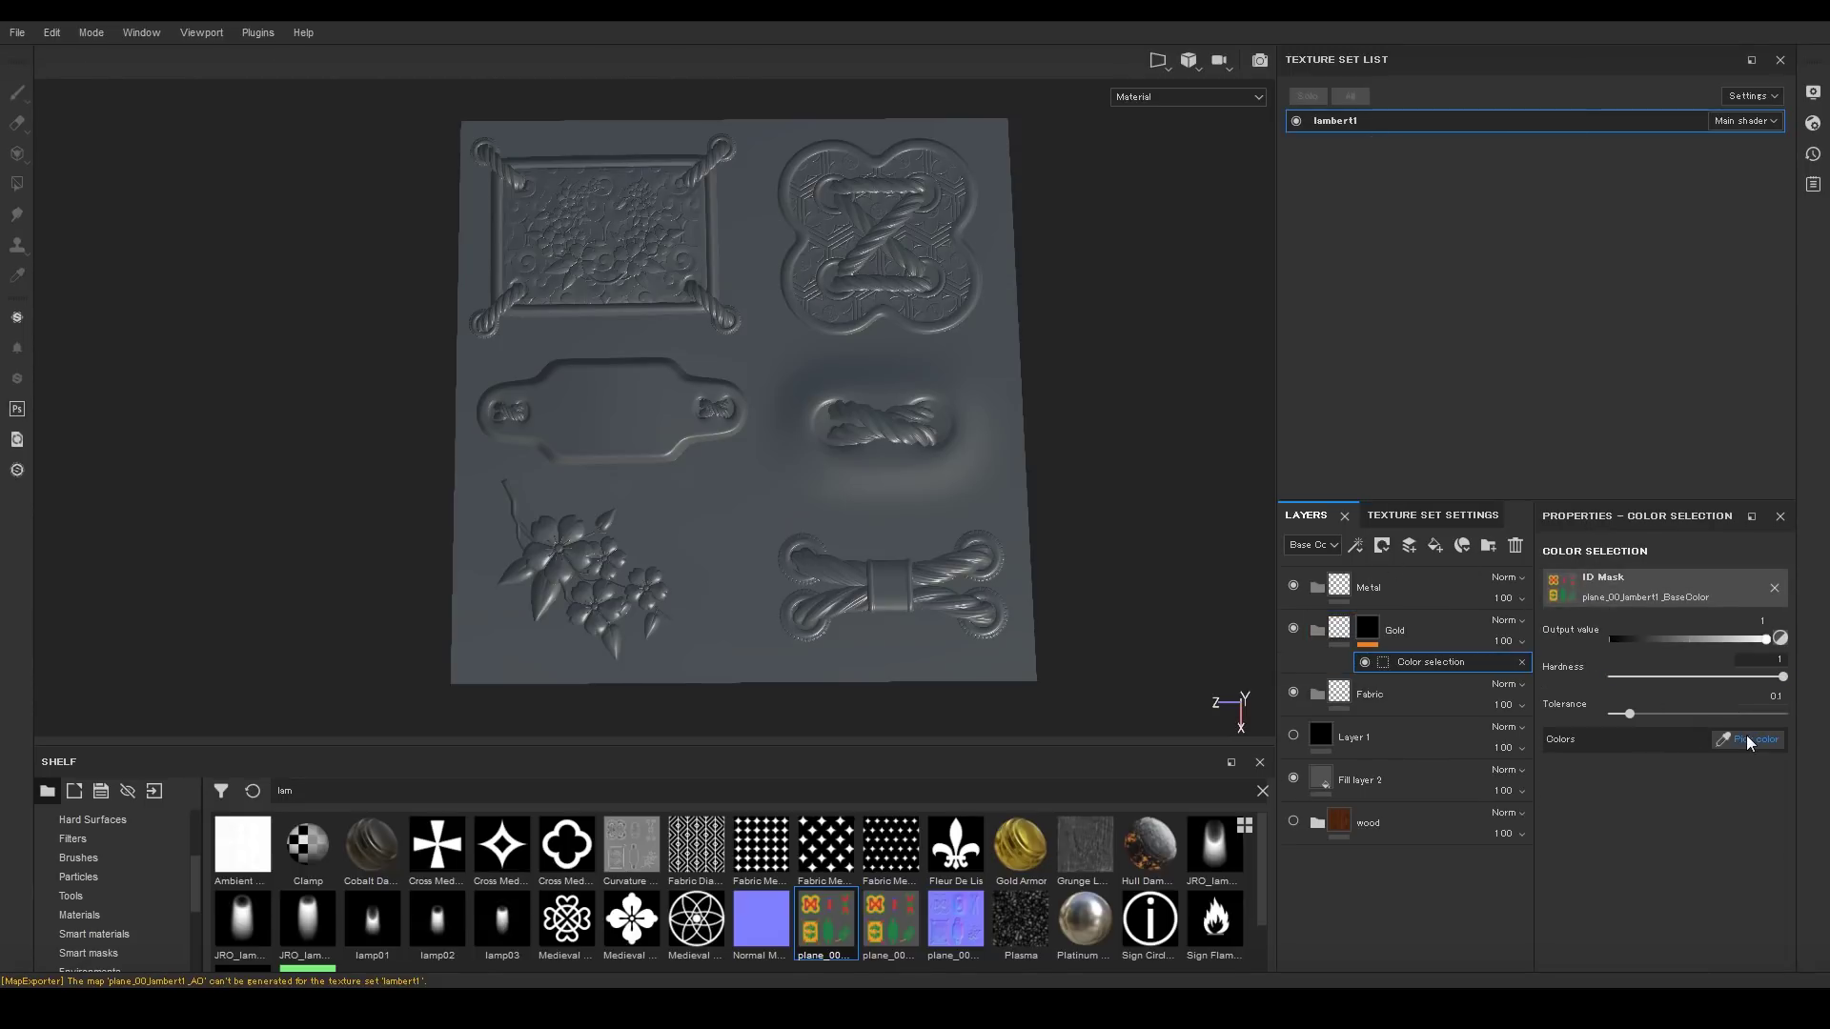
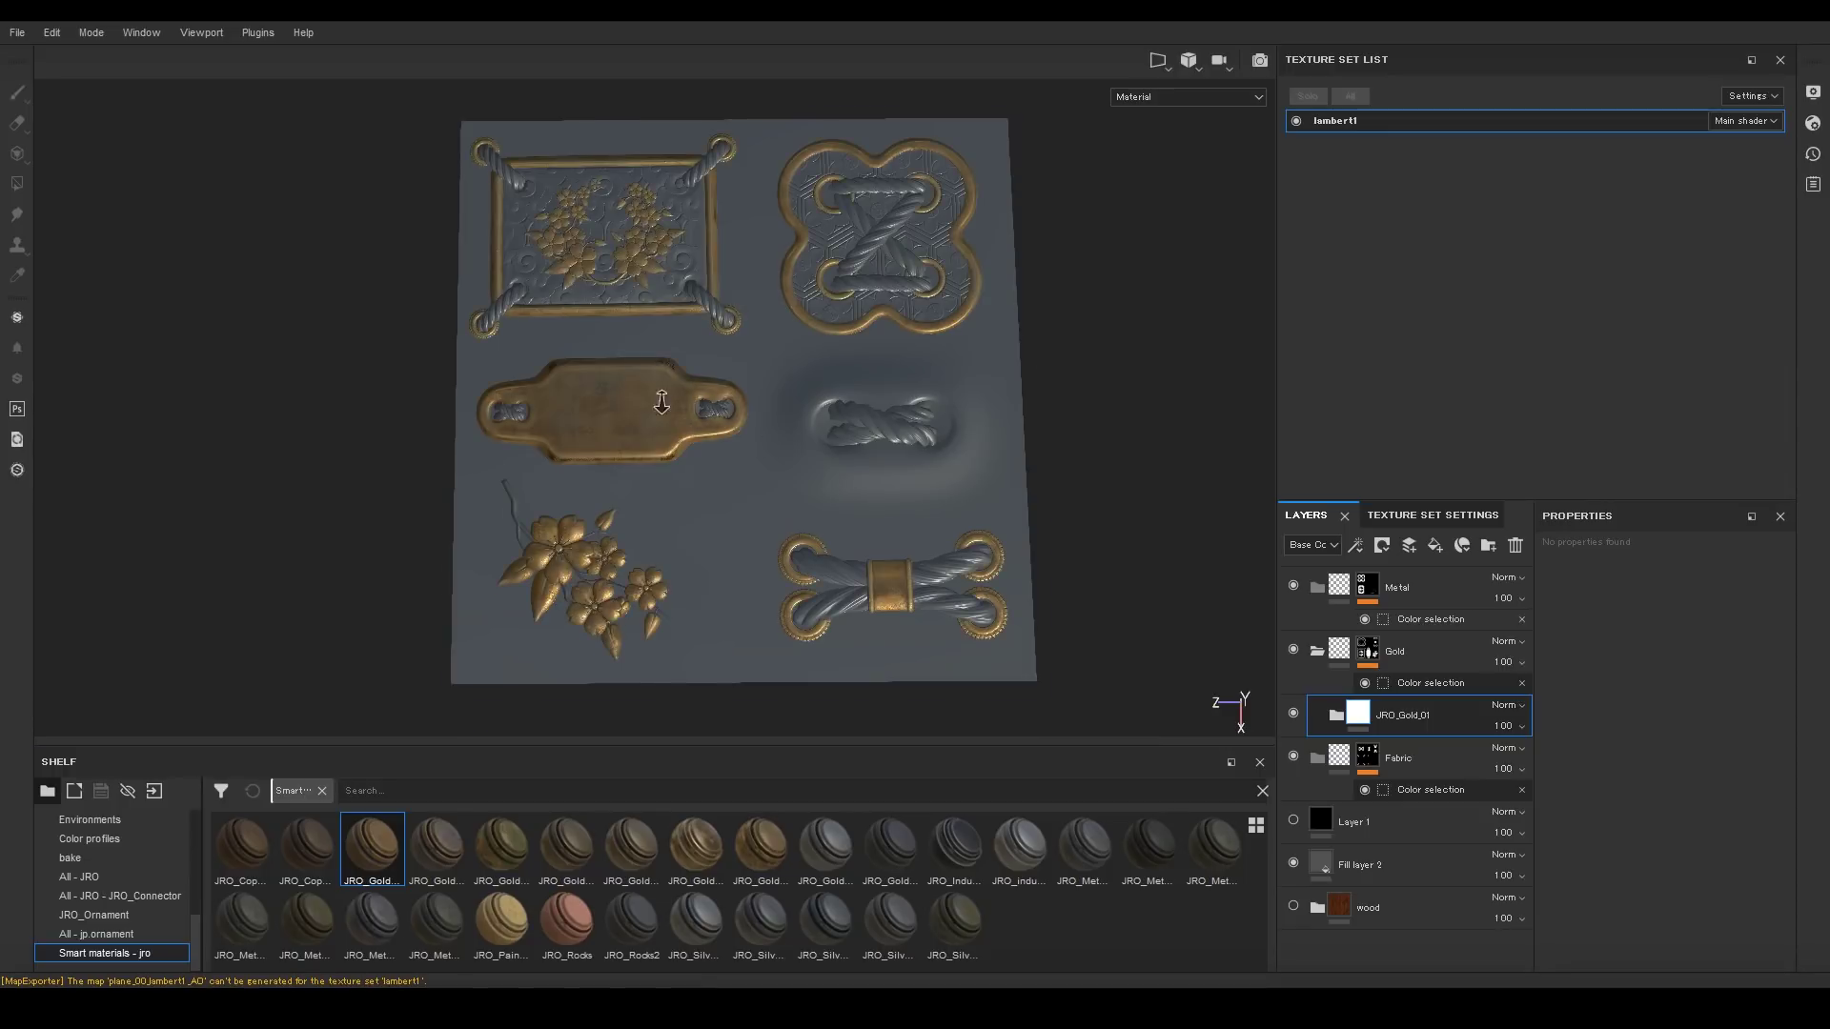
Examine the JRO_Gold_01 material on the masked ornaments across the plane, up close and from several angles.
alt+middle_drag(810, 559, 568, 176)
alt+drag(982, 277, 910, 331)
alt+middle_drag(910, 331, 972, 707)
alt+right_drag(972, 706, 989, 461)
alt+drag(988, 462, 892, 412)
alt+right_drag(892, 412, 878, 277)
alt+middle_drag(878, 277, 988, 432)
alt+right_drag(988, 433, 686, 286)
alt+middle_drag(686, 286, 839, 380)
alt+right_drag(839, 380, 813, 278)
alt+middle_drag(813, 277, 791, 249)
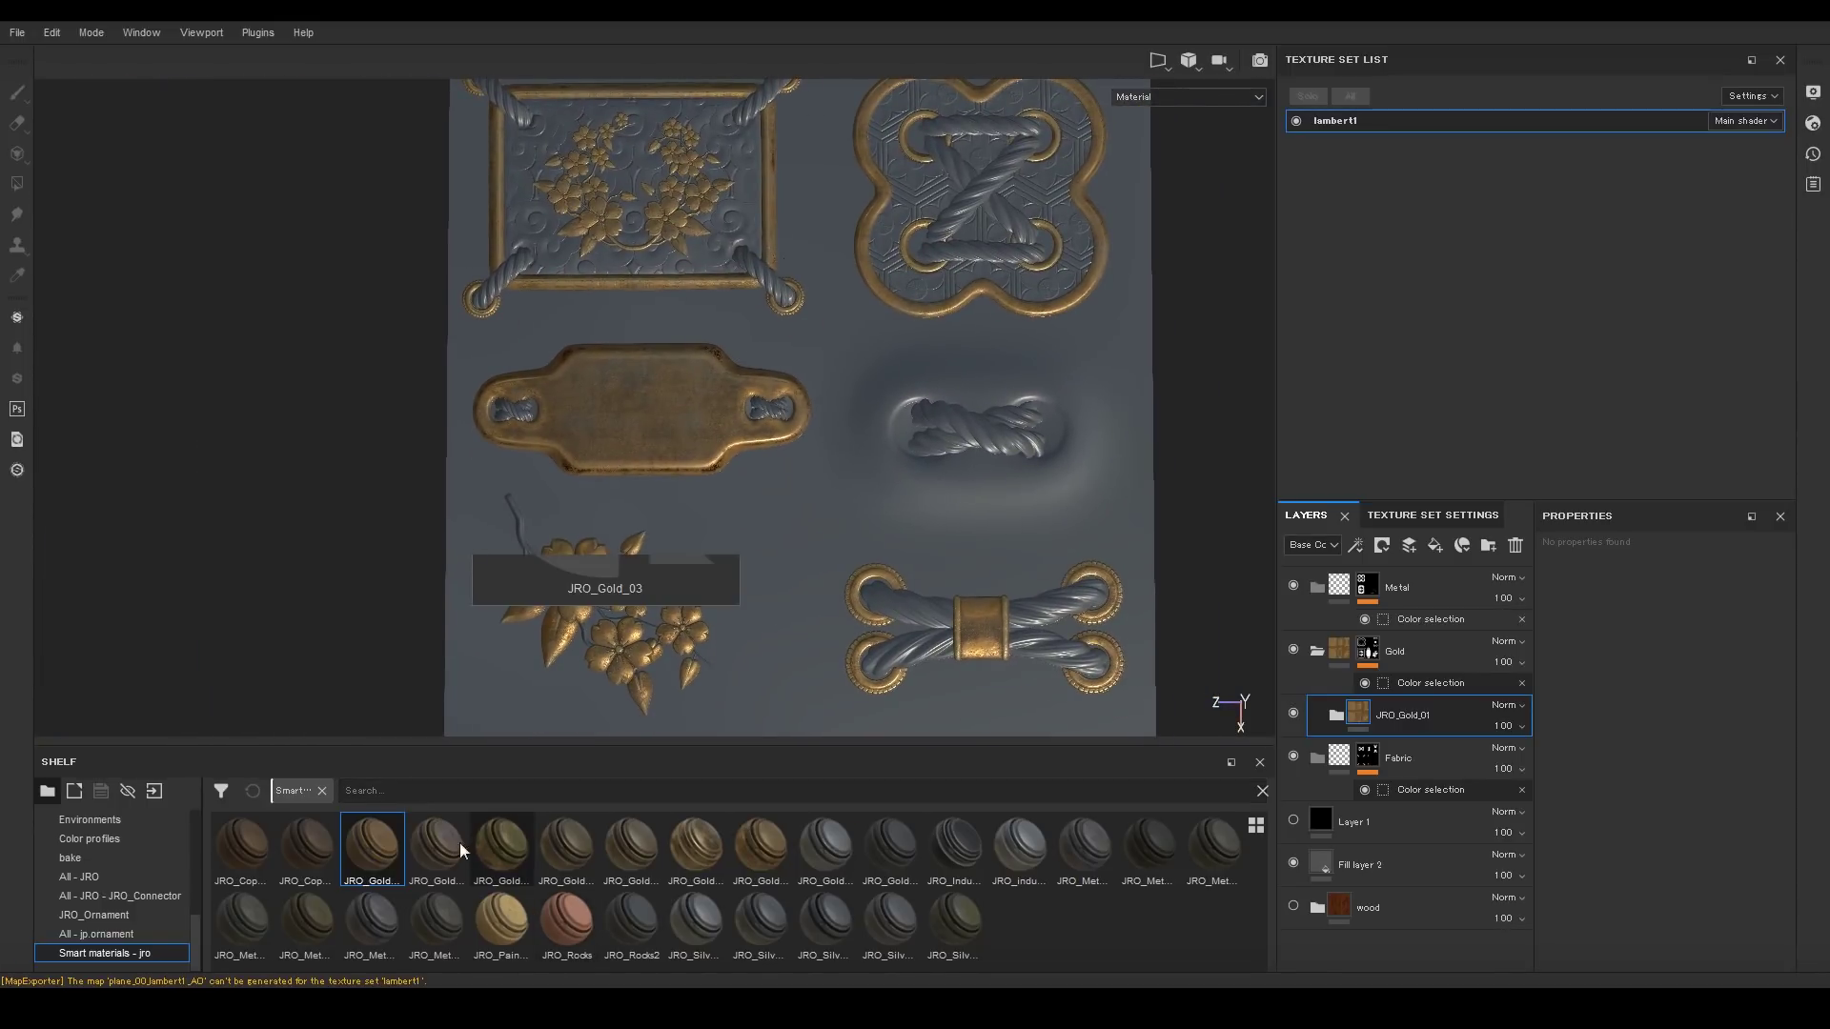
Try the JRO_Gold_02 smart material inside the Metal folder, check it up close and delete it.
mouse_move(444, 845)
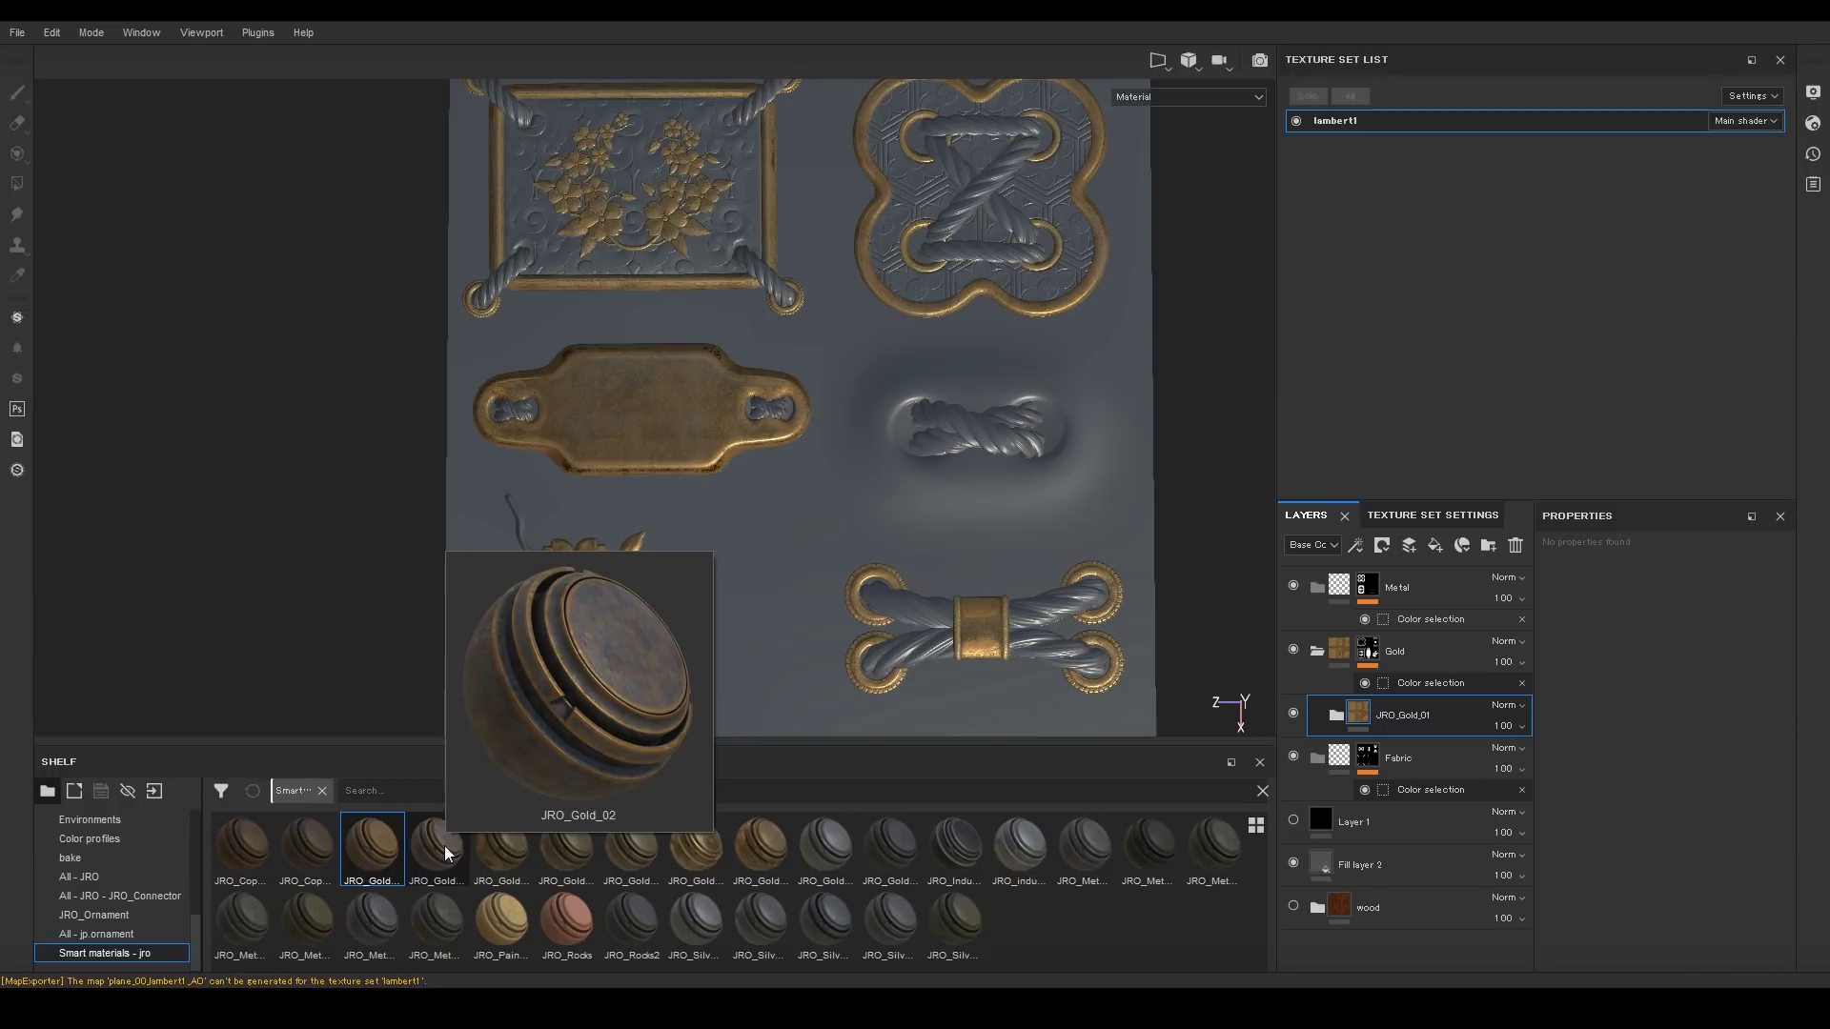
drag(444, 844, 827, 817)
drag(1432, 576, 1426, 576)
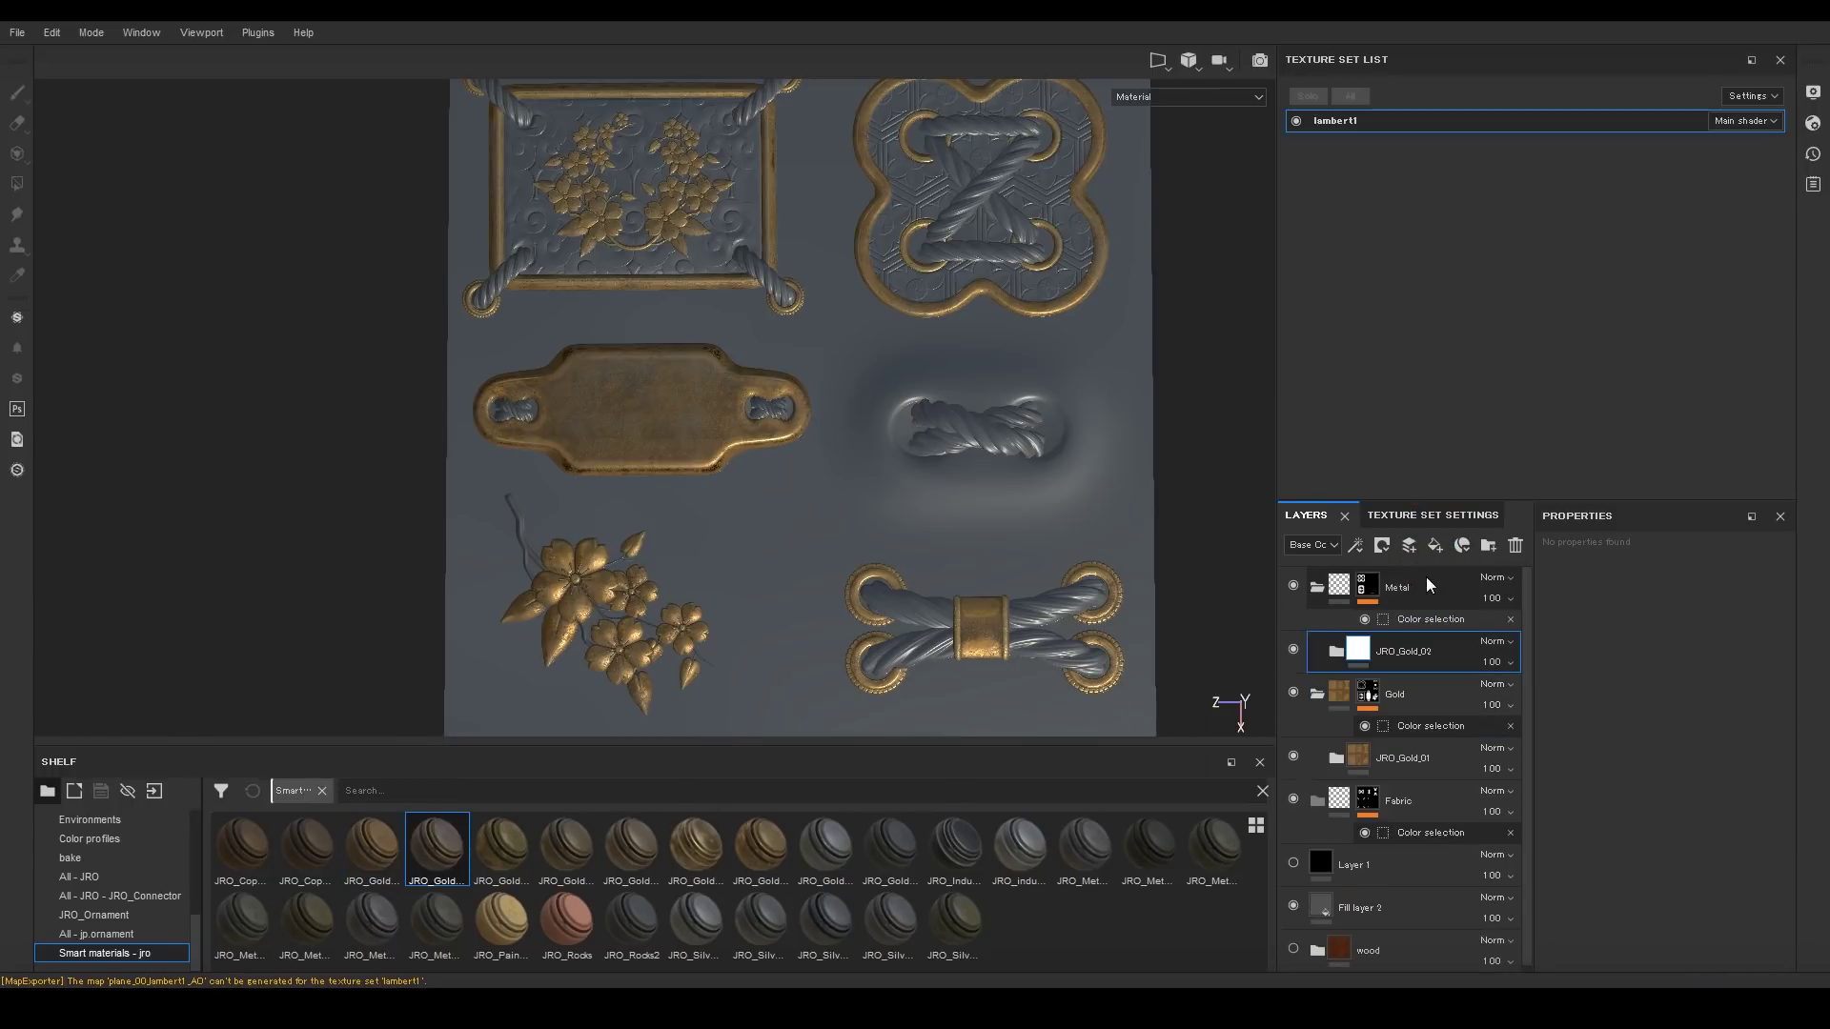
scroll(870, 572, up, 5)
alt+right_drag(869, 572, 1054, 486)
alt+middle_drag(1054, 486, 1077, 507)
key(Delete)
Try the JRO_Gold_04 smart material inside the Metal folder, inspect the ornament plates and undo it.
drag(580, 844, 1411, 634)
alt+drag(1010, 419, 735, 437)
alt+middle_drag(735, 438, 763, 515)
alt+right_drag(762, 515, 796, 560)
alt+middle_drag(796, 560, 810, 522)
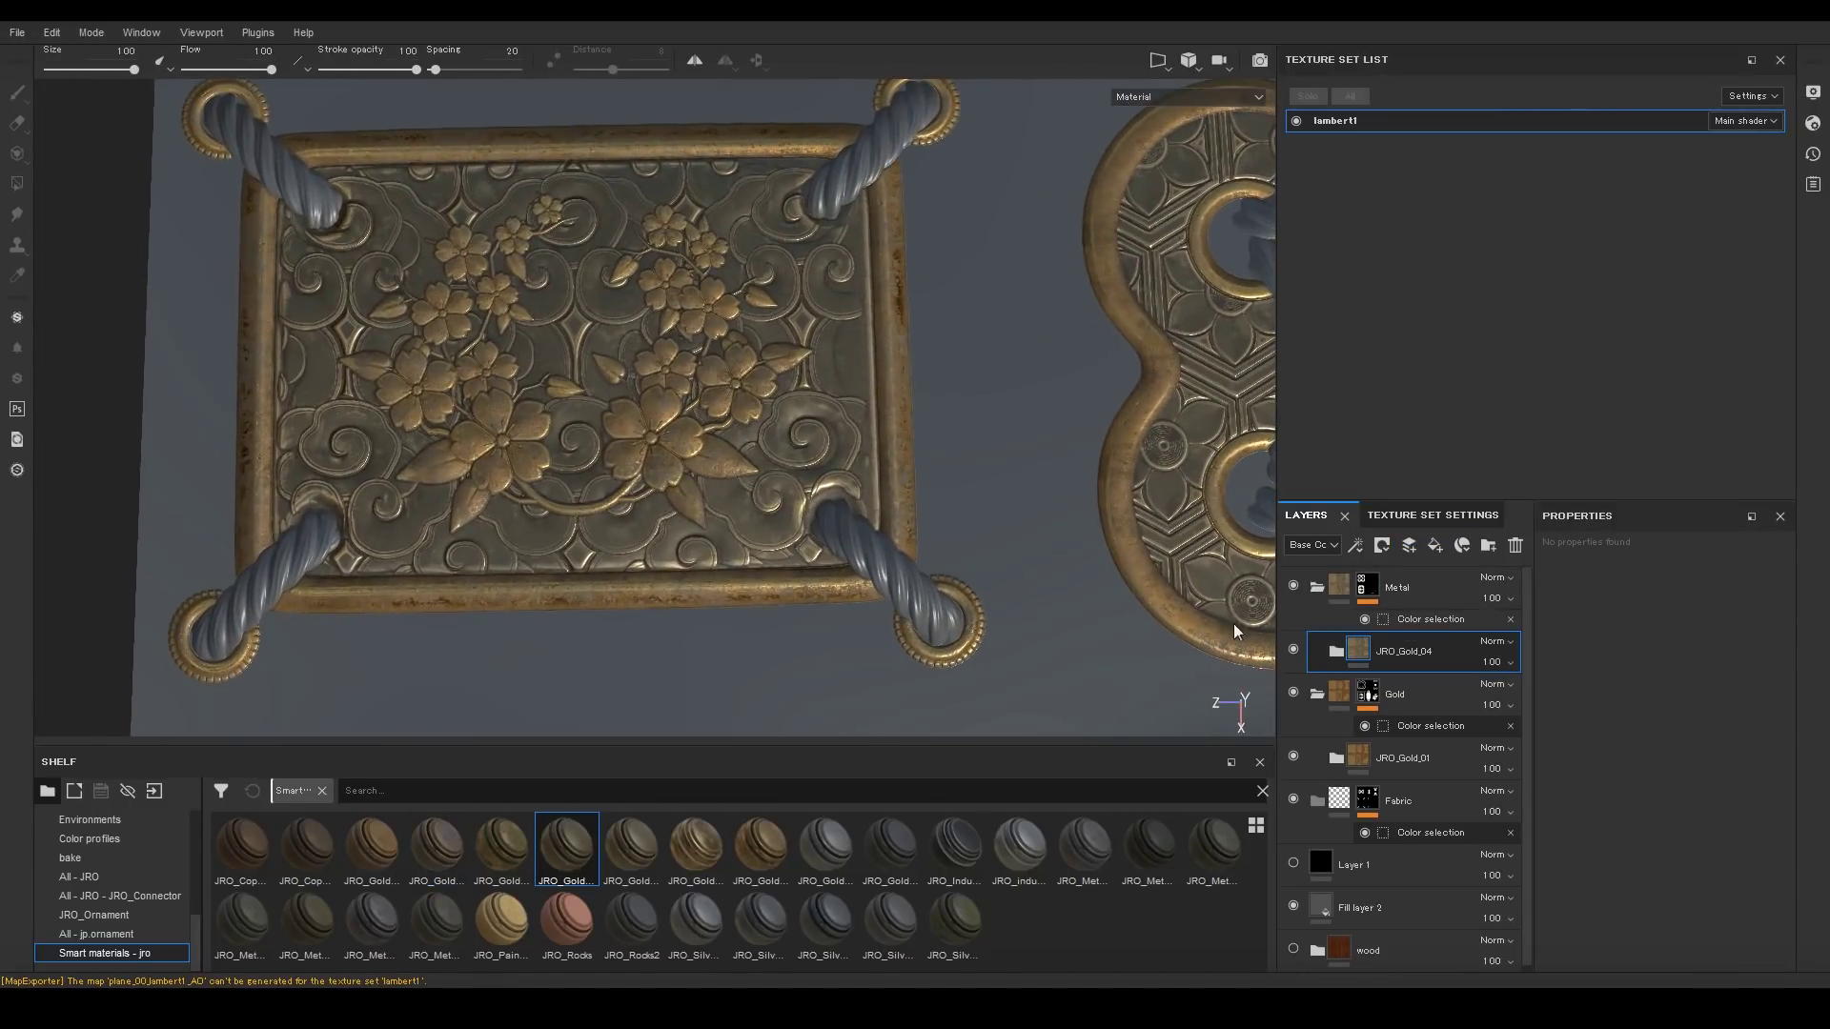
key(ctrl+z)
Try the JRO_Copper_01 smart material inside the Metal folder, inspect the rectangular plate and undo it.
drag(244, 847, 1412, 610)
alt+right_drag(1014, 551, 963, 410)
alt+middle_drag(963, 410, 932, 124)
alt+right_drag(932, 123, 892, 119)
alt+drag(891, 120, 849, 286)
alt+middle_drag(849, 286, 820, 457)
alt+right_drag(820, 458, 902, 621)
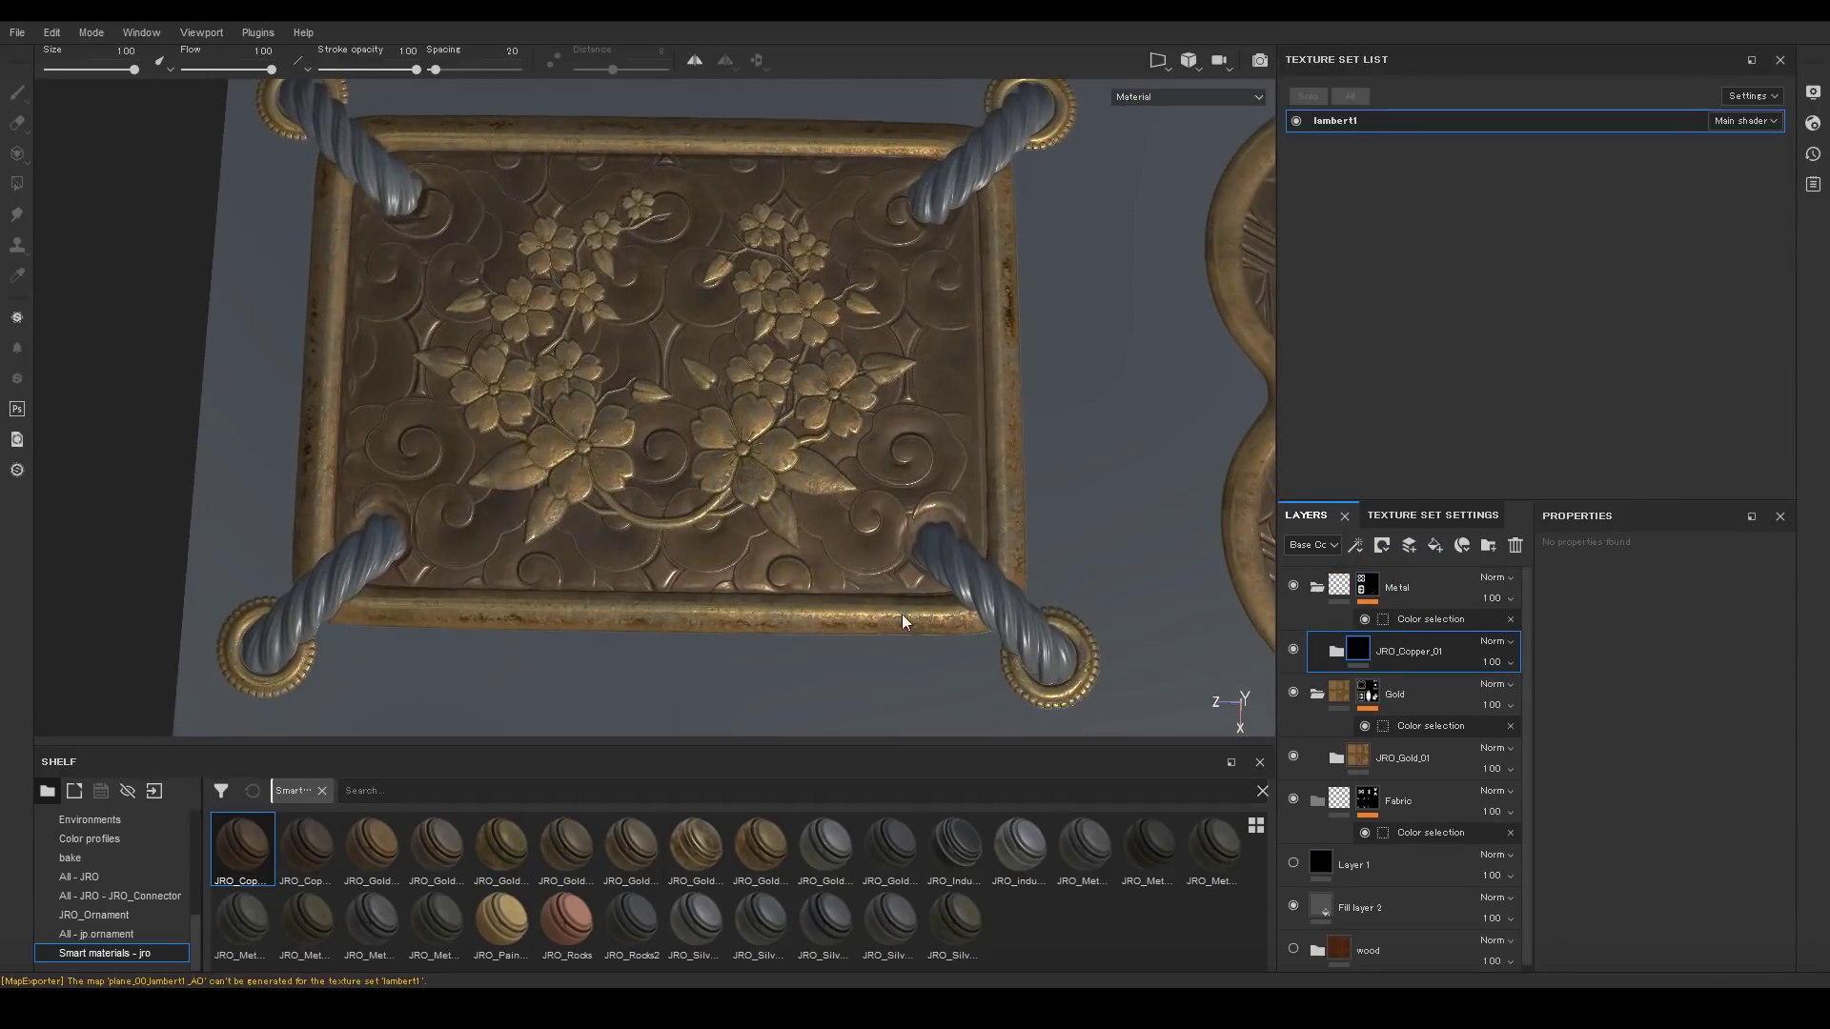
key(ctrl+z)
Place the JRO_Gold_Edge_01 smart material inside the Metal folder and inspect the ornament plates from several angles.
drag(822, 855, 1403, 588)
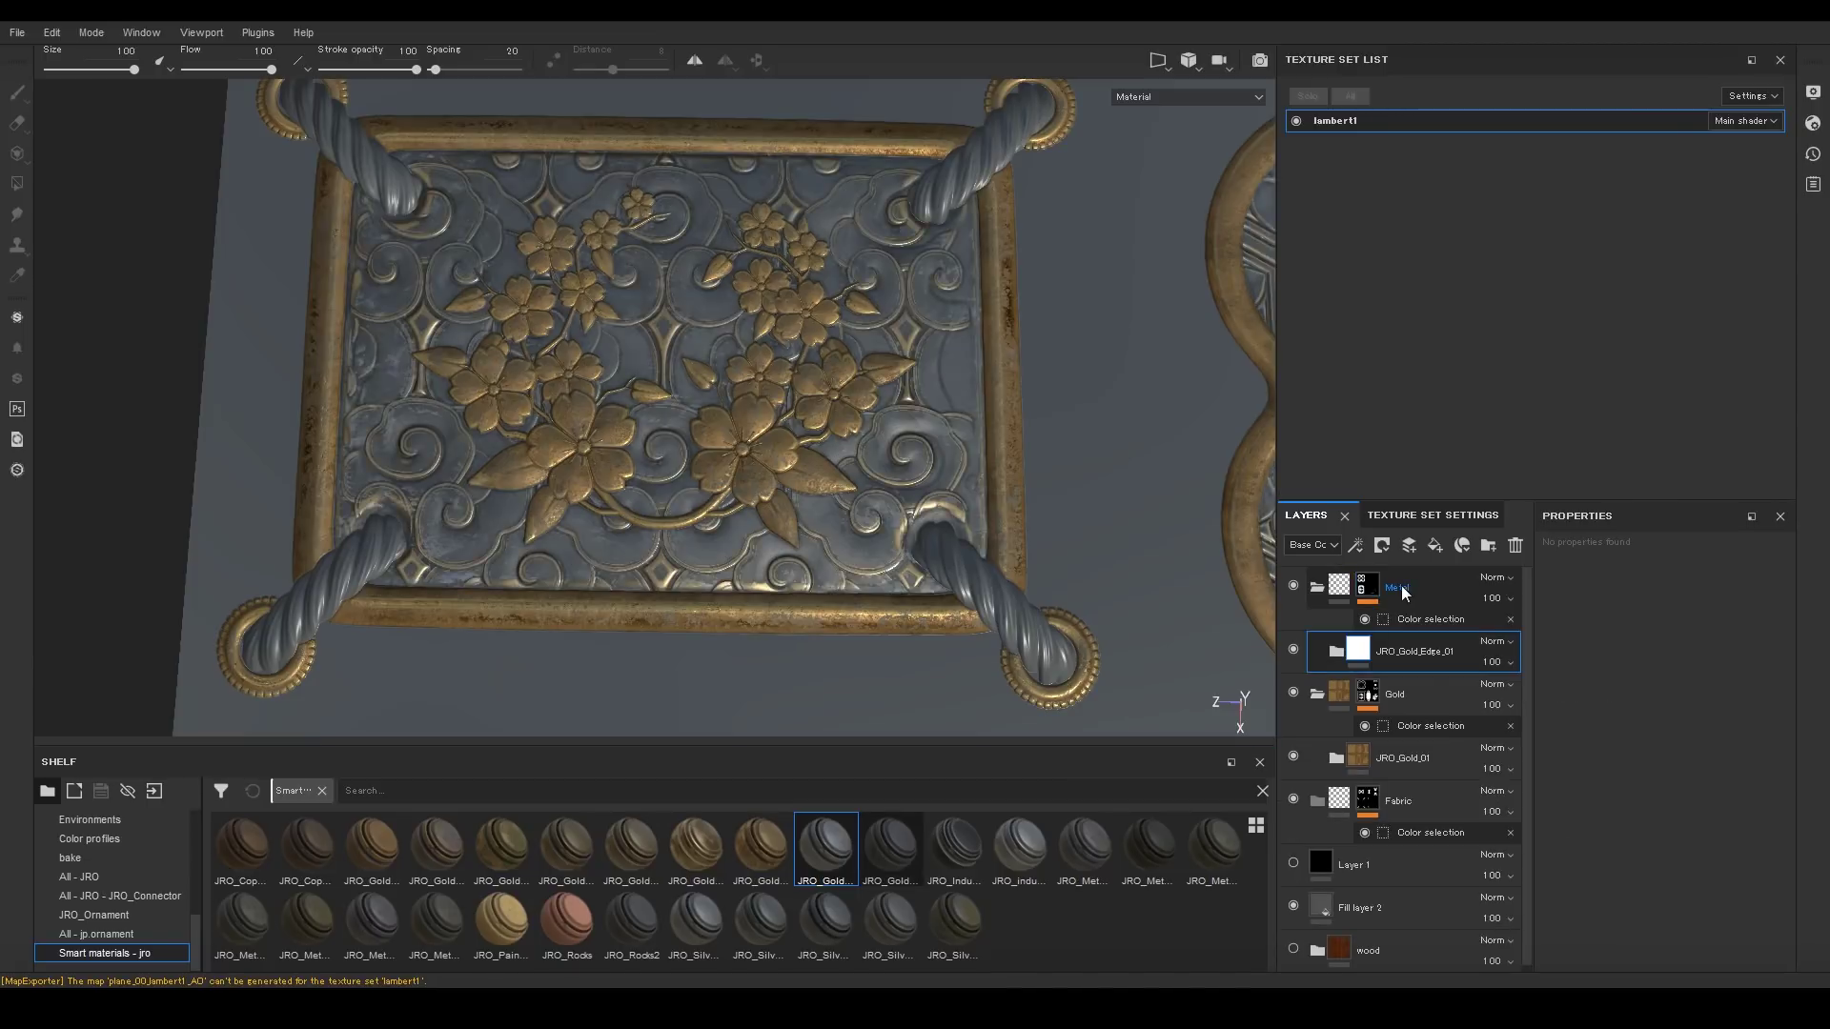
alt+drag(811, 391, 1010, 400)
alt+middle_drag(1010, 400, 776, 429)
alt+right_drag(776, 429, 591, 381)
alt+drag(591, 381, 352, 249)
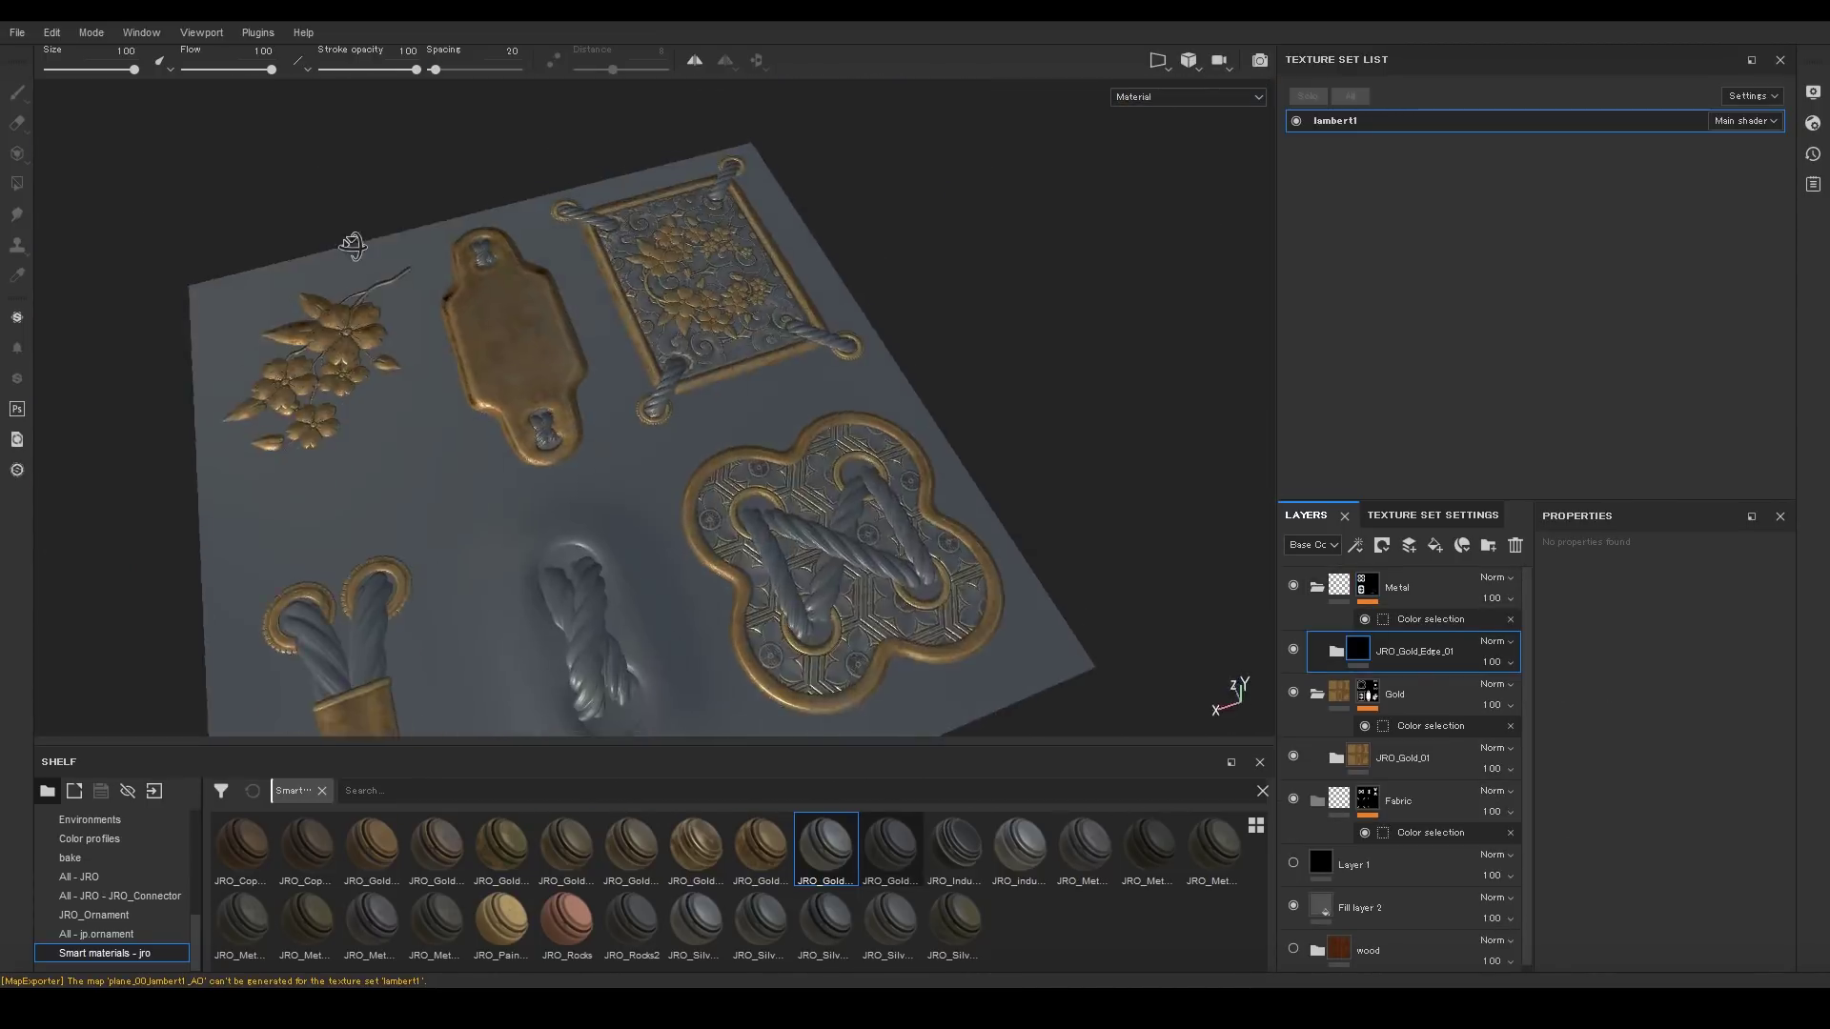
alt+right_drag(352, 248, 725, 448)
alt+drag(725, 448, 878, 477)
alt+right_drag(878, 477, 724, 400)
alt+middle_drag(725, 400, 701, 267)
Add a fill layer inside the Fabric folder for the ropes.
click(1432, 799)
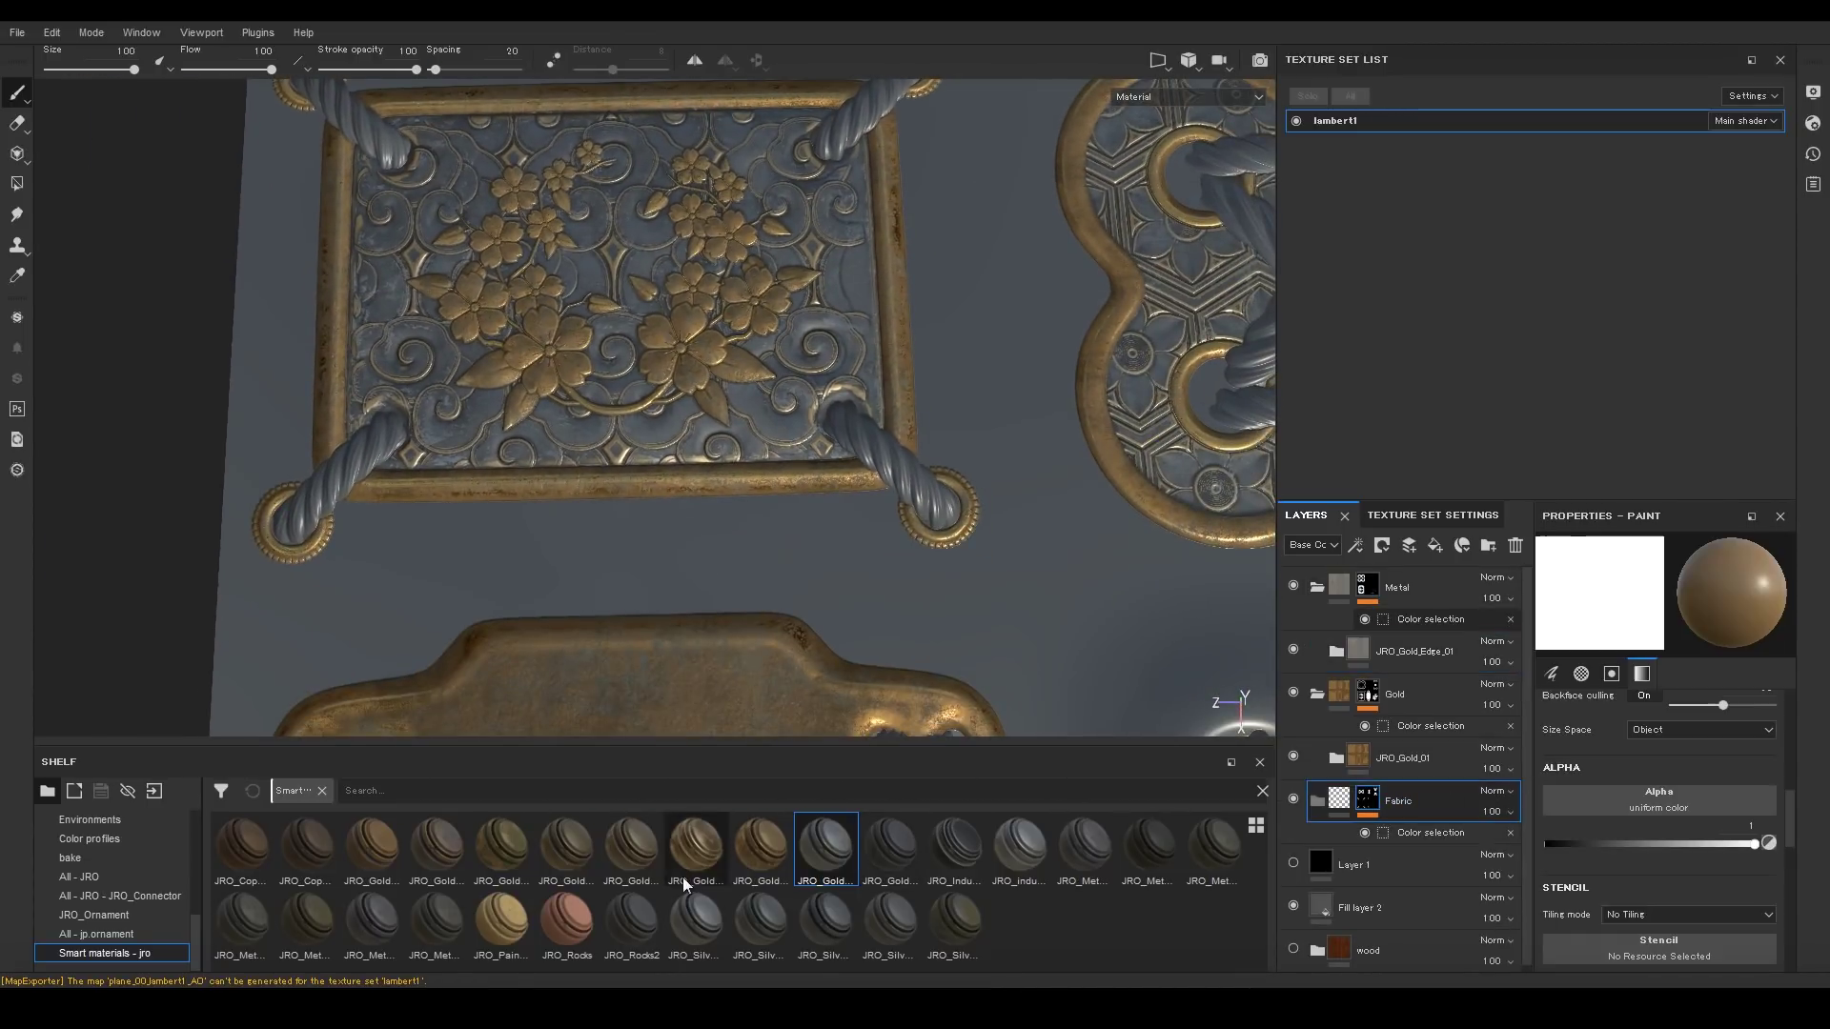
click(1434, 547)
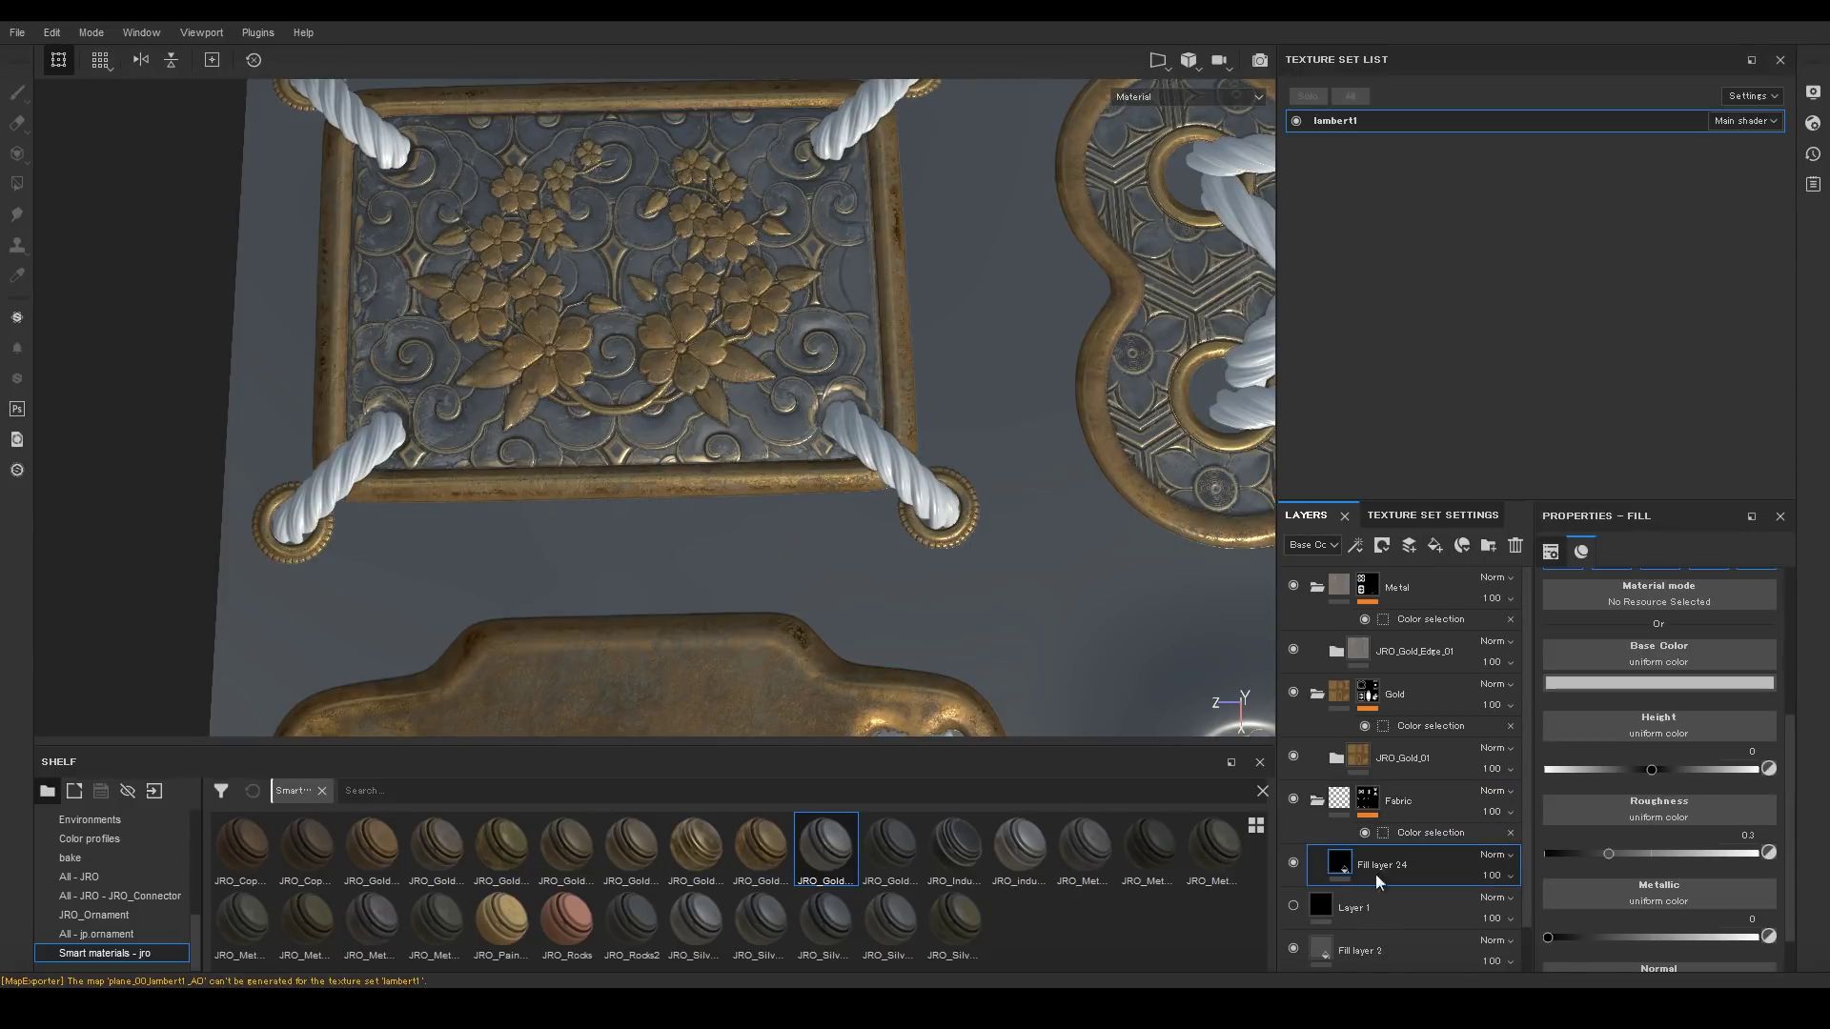
Set the base colour of the Fabric folder's fill layer to a medium blue.
click(1663, 683)
drag(1727, 757, 1732, 778)
click(1663, 789)
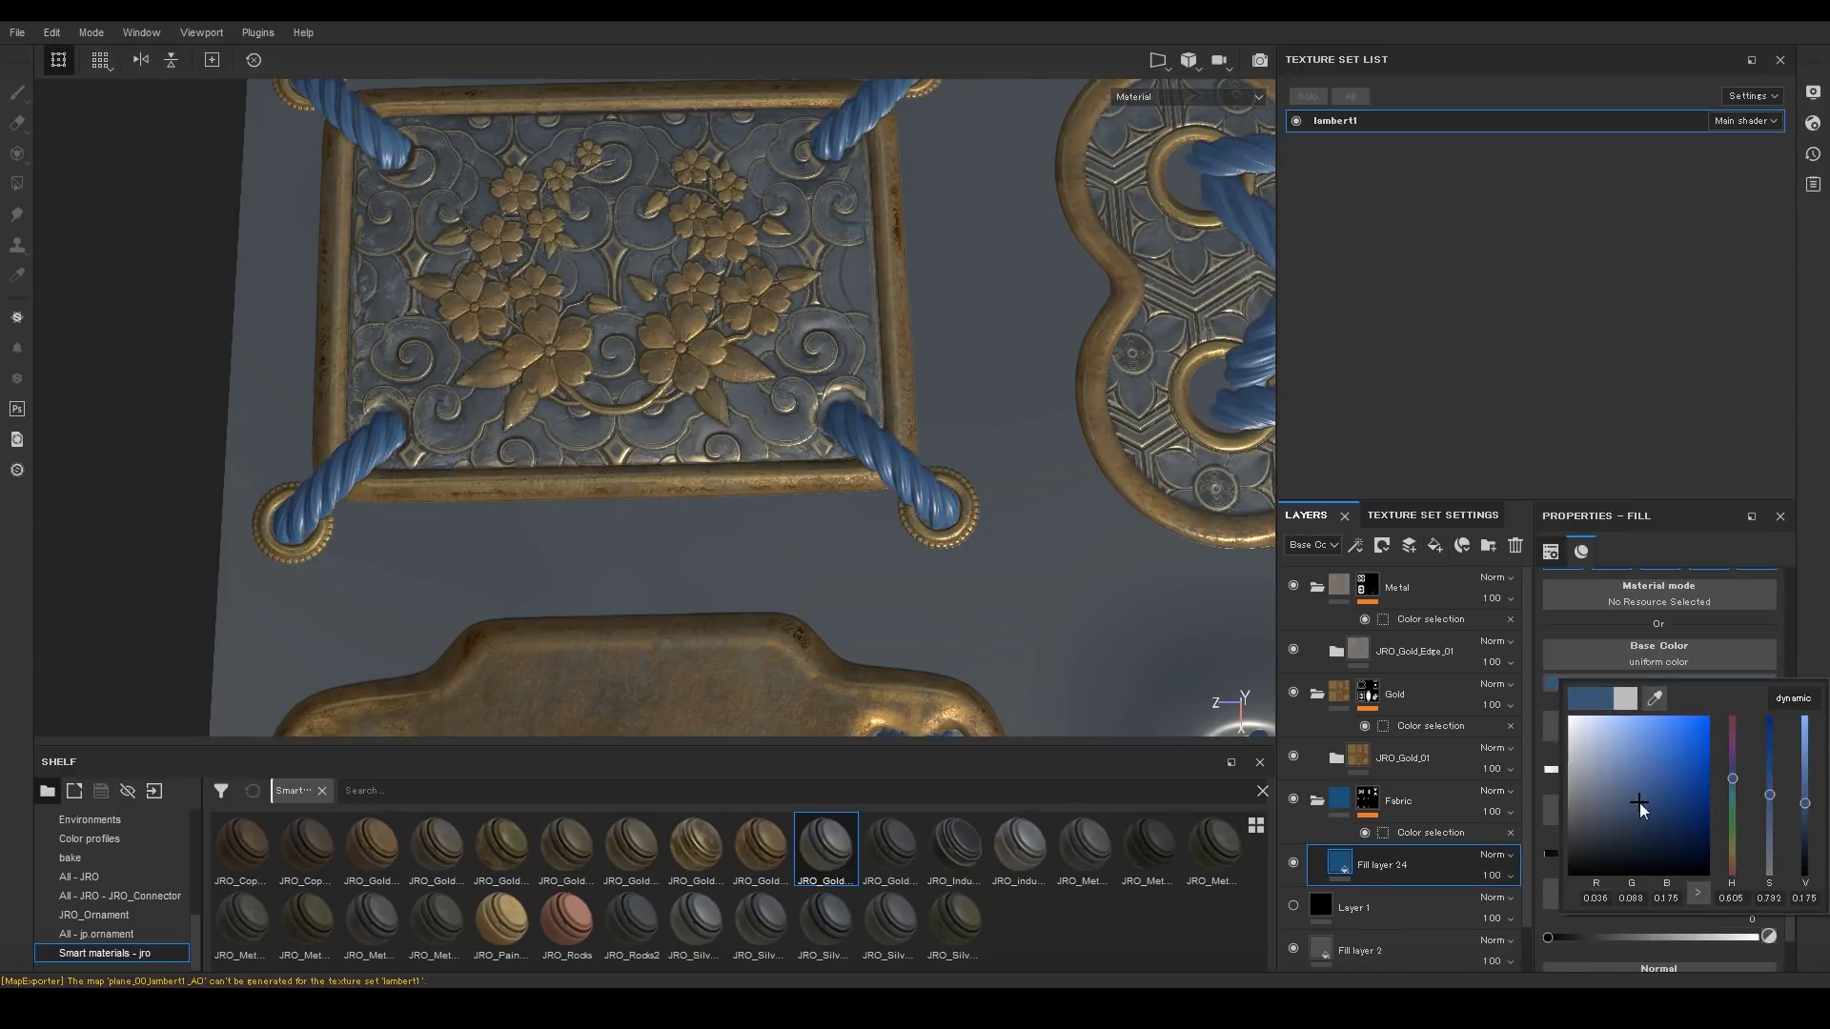
Set the roughness of the blue rope fill layer to about 0.45.
alt+middle_drag(1032, 482, 801, 429)
alt+middle_drag(772, 667, 815, 210)
alt+drag(735, 563, 690, 449)
alt+right_drag(690, 449, 501, 396)
alt+middle_drag(502, 395, 619, 801)
alt+drag(619, 801, 641, 556)
alt+middle_drag(641, 556, 657, 467)
drag(1642, 847, 1639, 846)
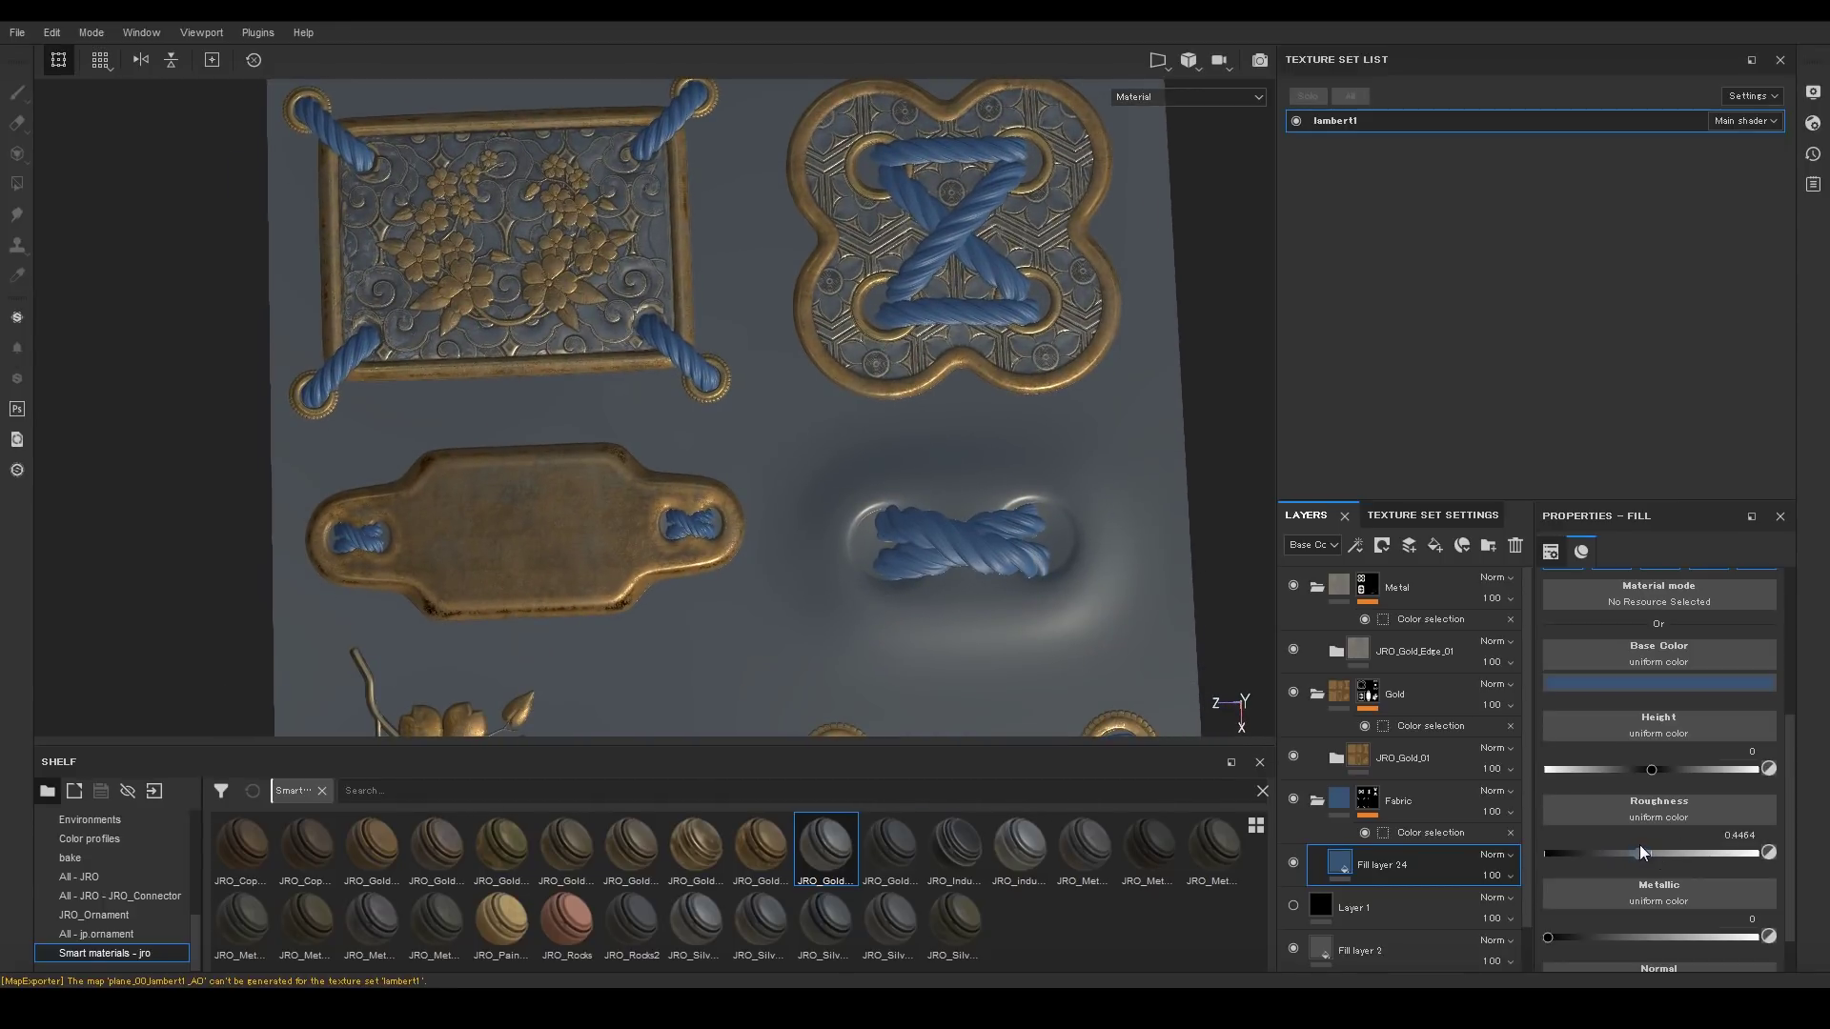
Add a second fill layer above the blue one in the Fabric folder and give it a dark grey base colour.
alt+middle_drag(942, 339, 921, 520)
alt+right_drag(920, 520, 1115, 572)
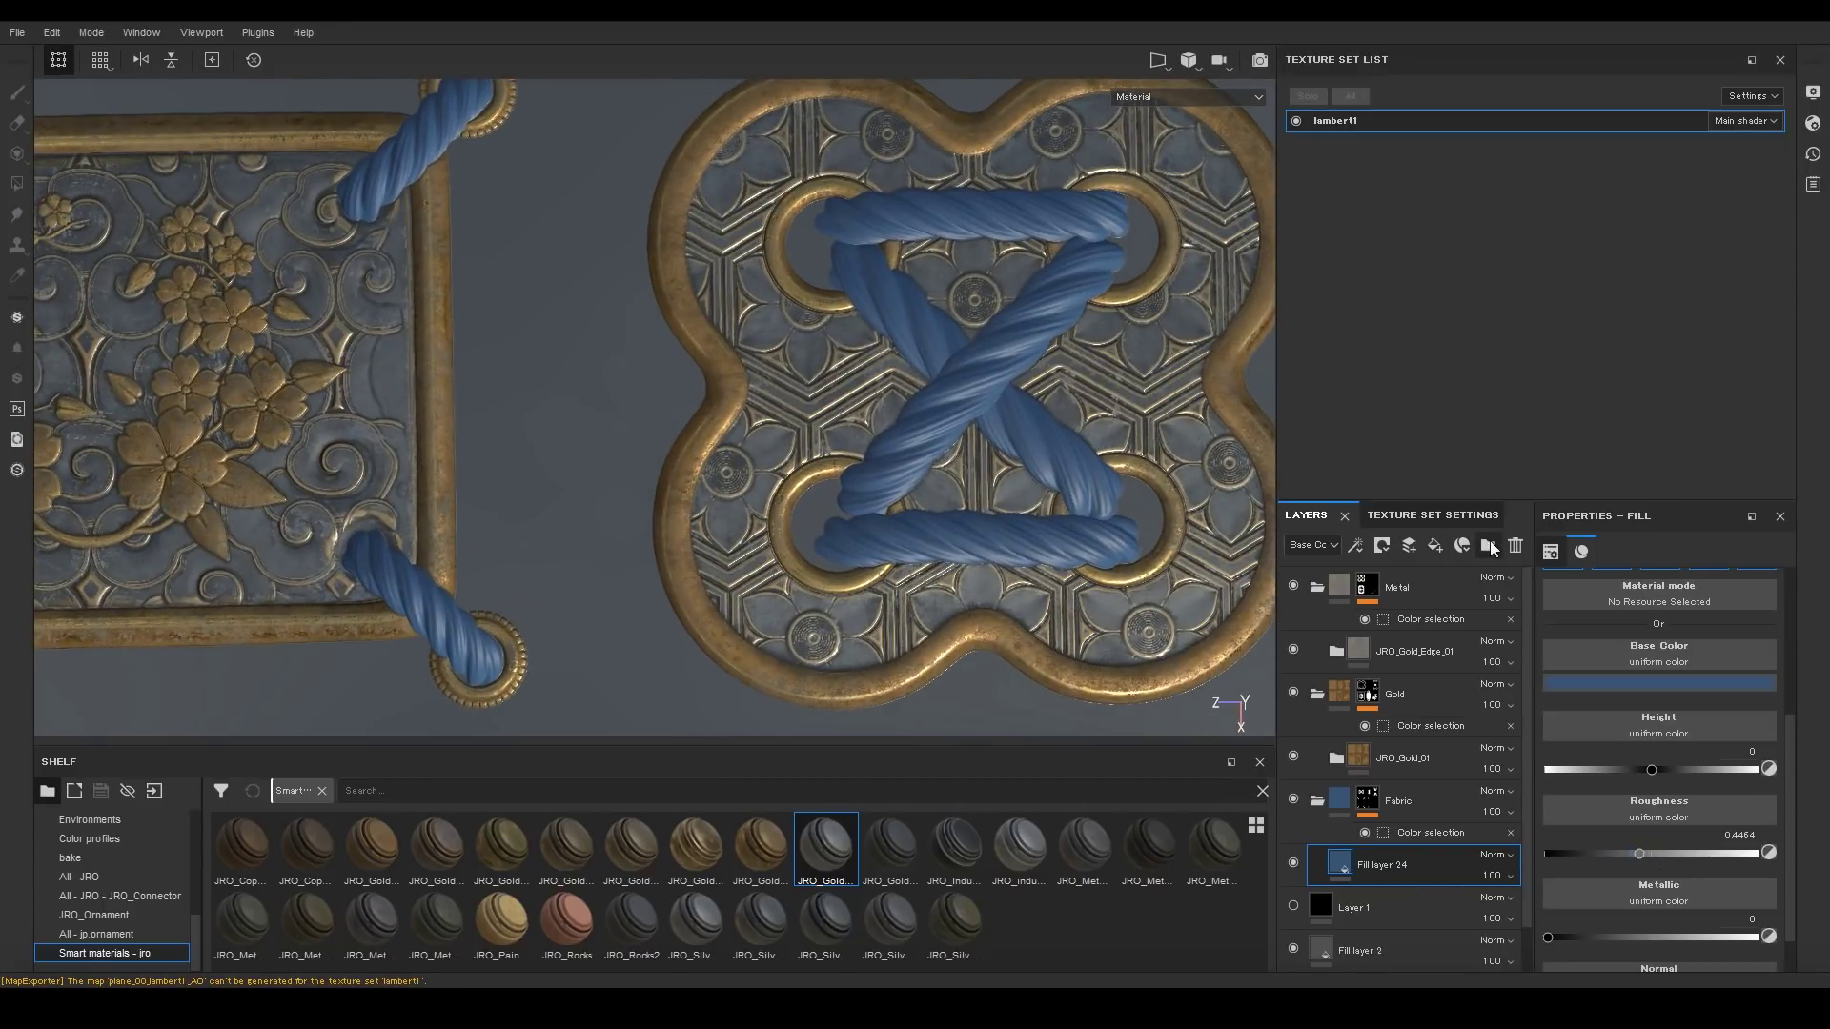
click(1434, 545)
click(1572, 682)
drag(1590, 810, 1546, 846)
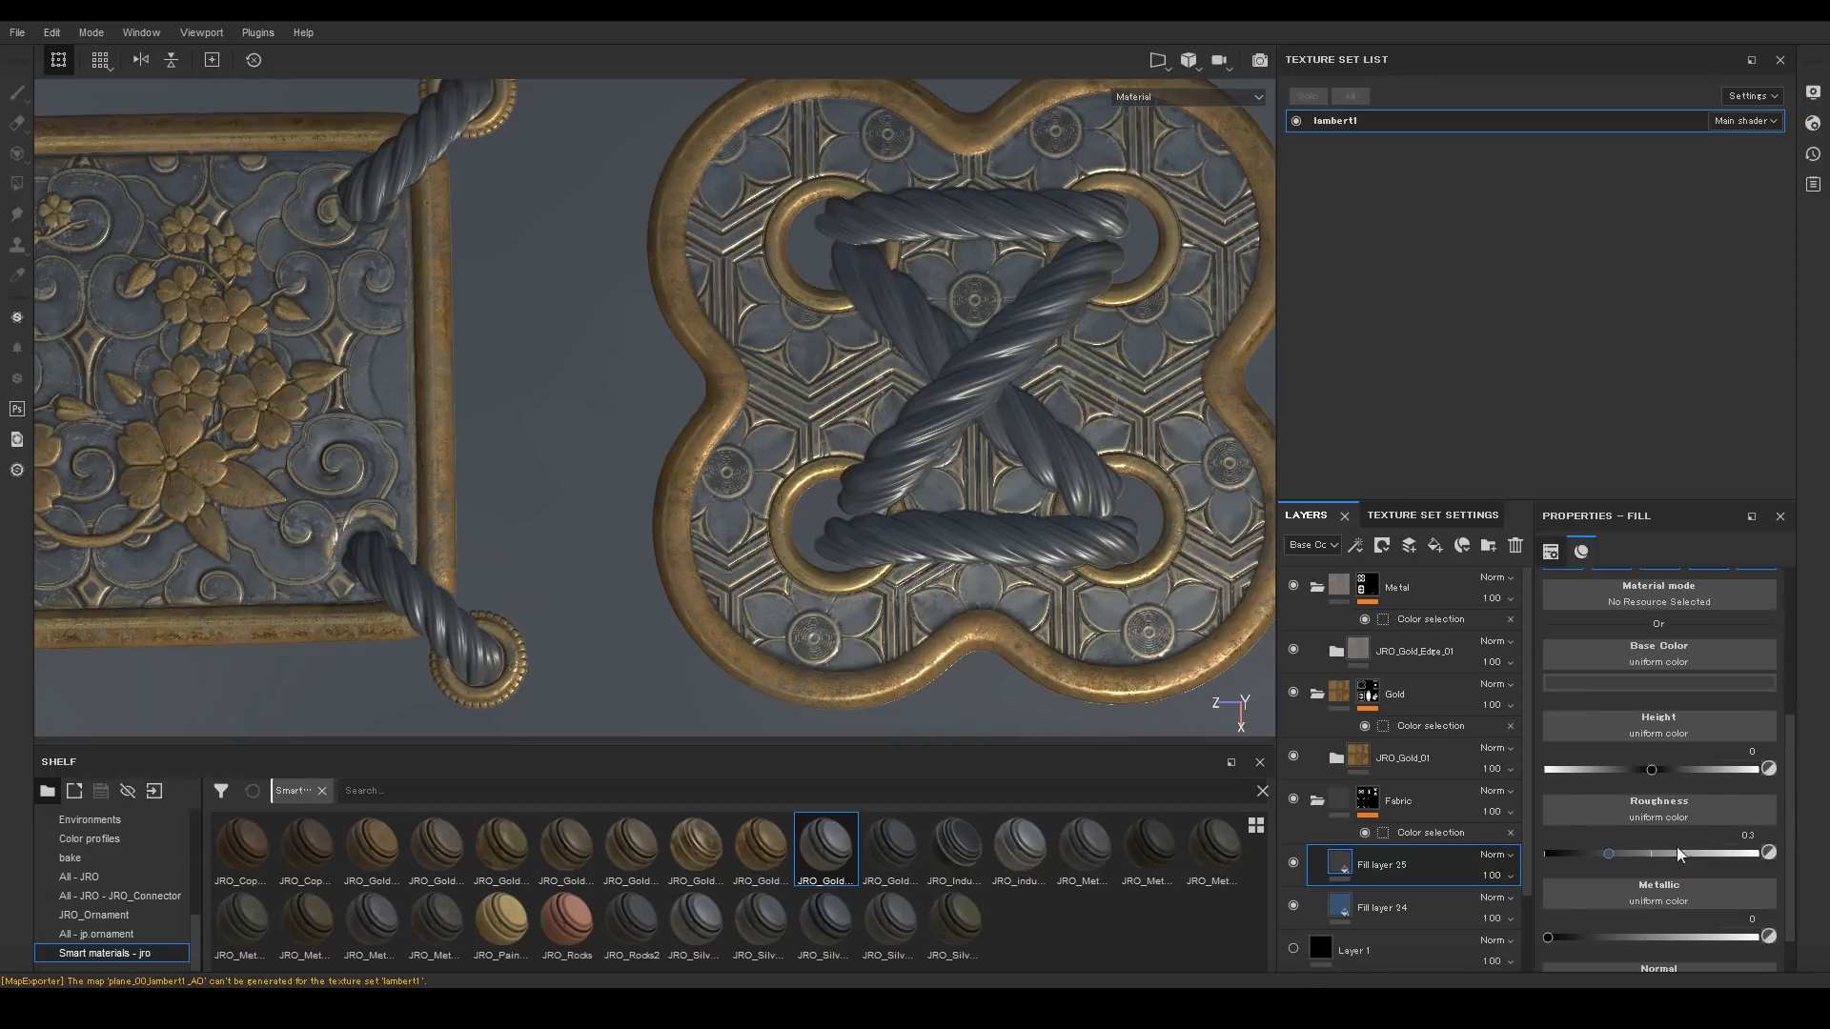
Mask the dark grey fill layer in black and apply the Dust Occlusion smart mask to it.
right_click(1473, 866)
click(1472, 194)
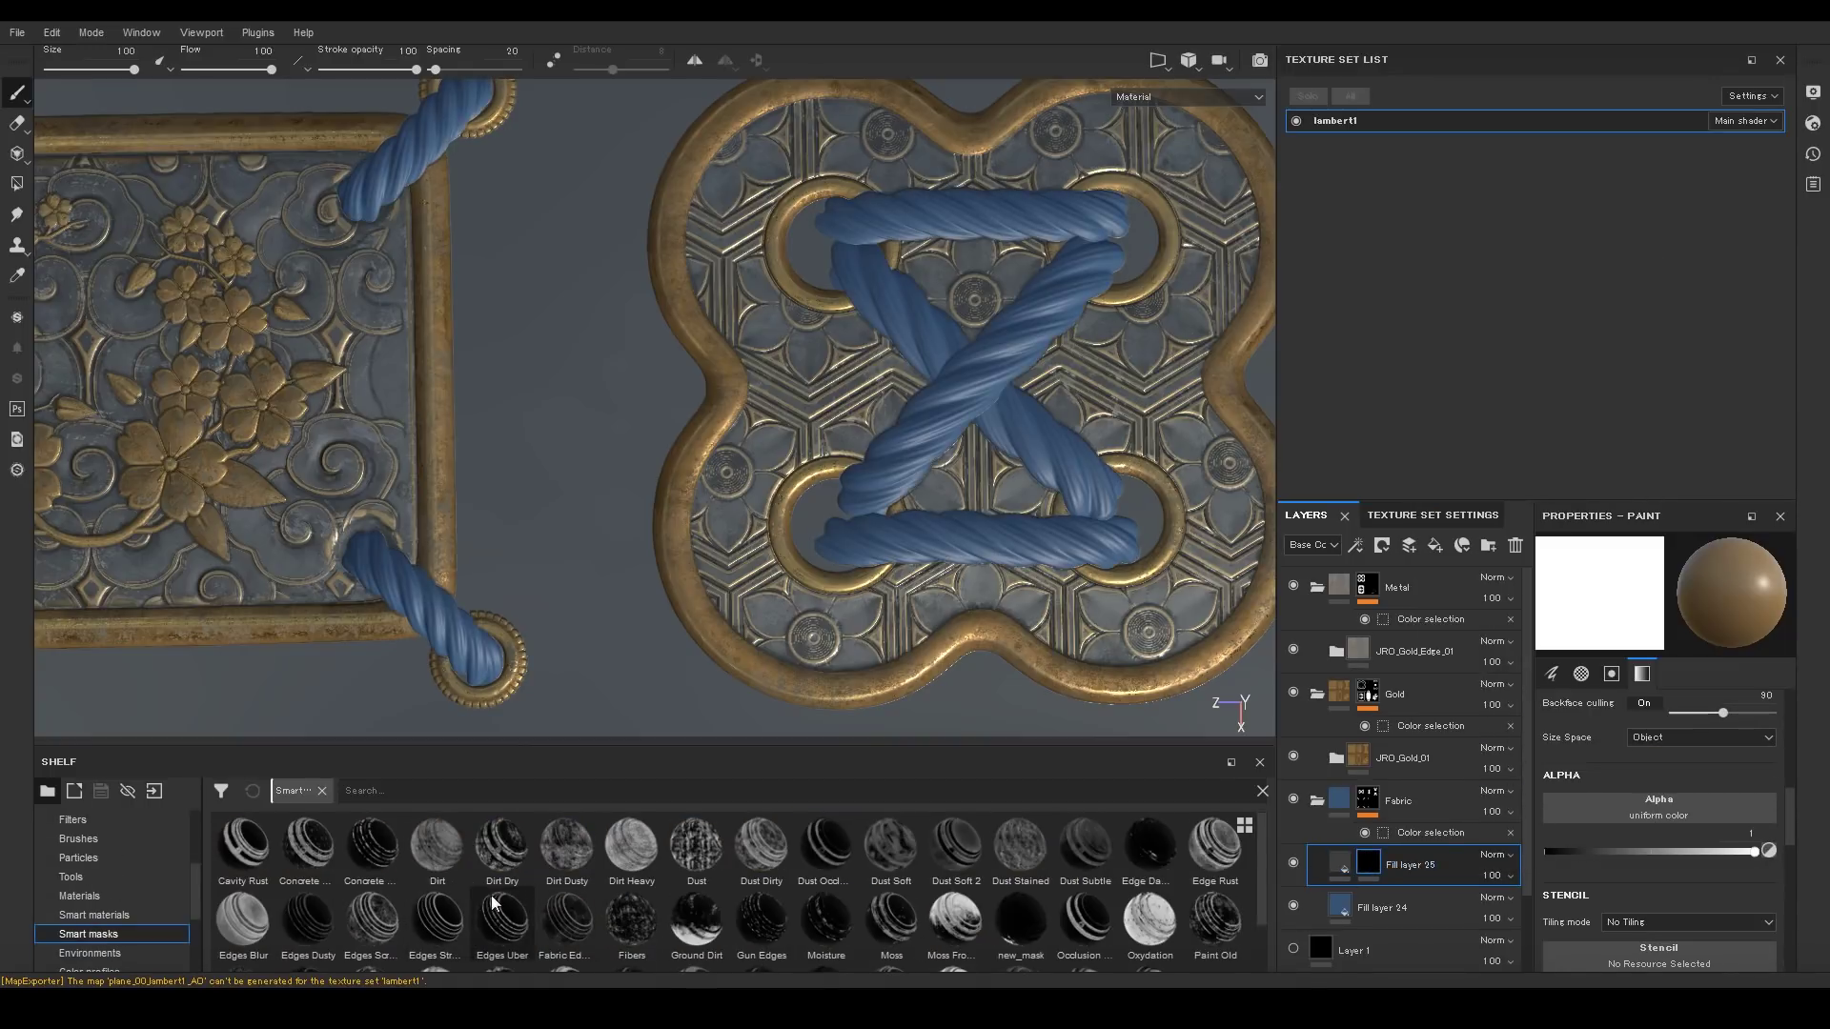
scroll(490, 896, down, 3)
scroll(551, 866, up, 1)
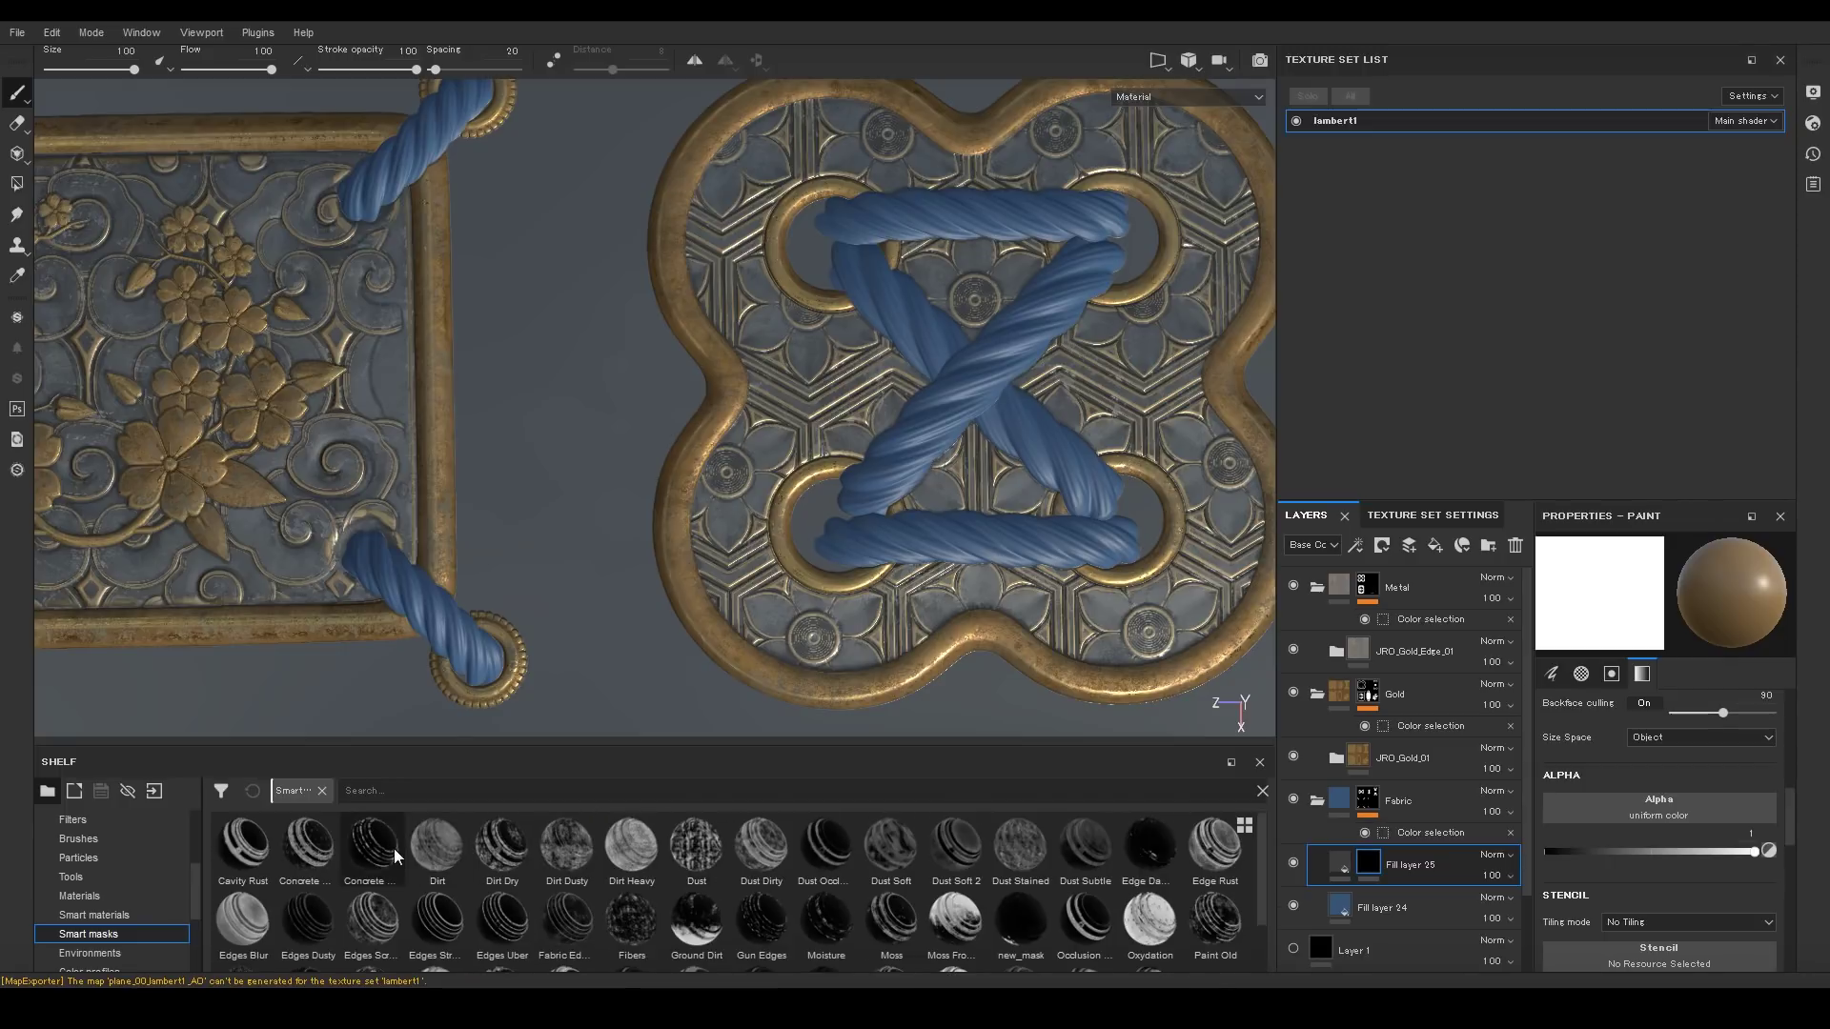
drag(824, 855, 1380, 869)
Adjust the mask's Dirt generator to dirt level 0.65, dirt contrast 0.45 and grunge amount 0.45.
click(1403, 895)
drag(1636, 724, 1697, 723)
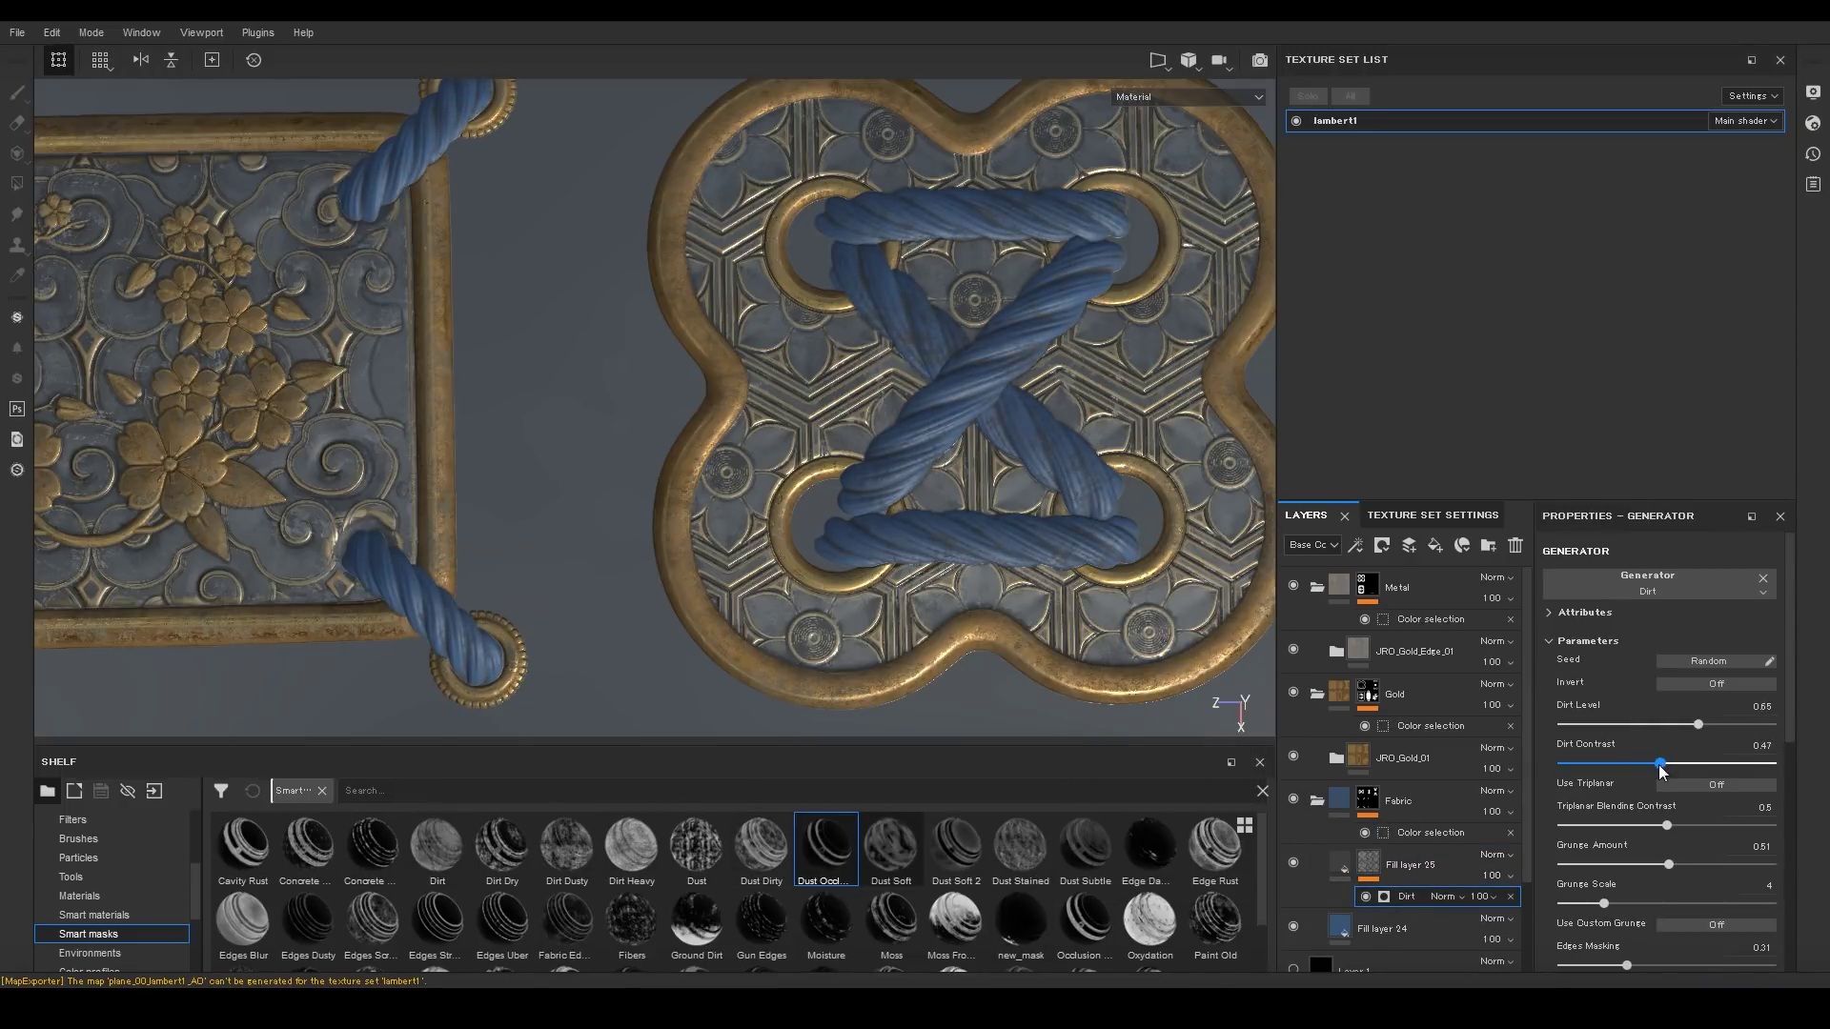
scroll(516, 665, down, 3)
alt+middle_drag(516, 664, 817, 347)
alt+drag(817, 347, 858, 334)
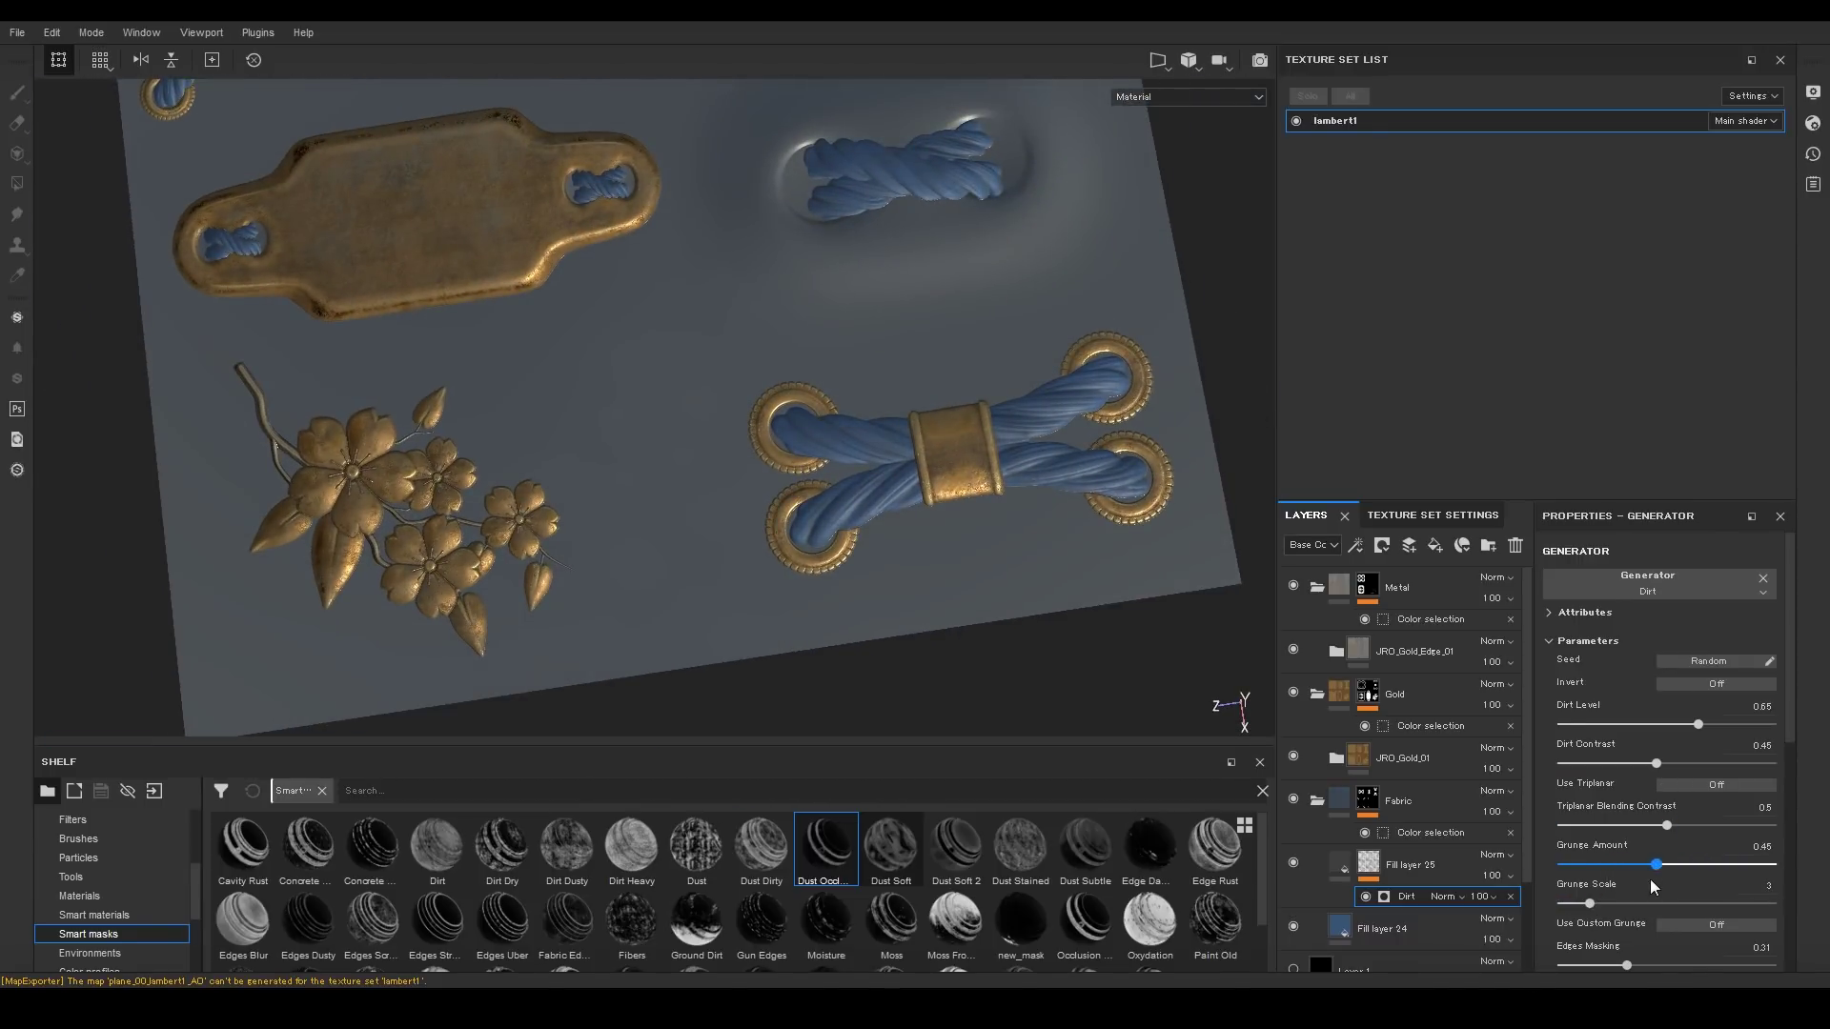
Tint the base colour of the masked dirt fill layer to a very dark blue.
click(1339, 865)
scroll(1684, 803, up, 3)
click(1670, 852)
click(1731, 750)
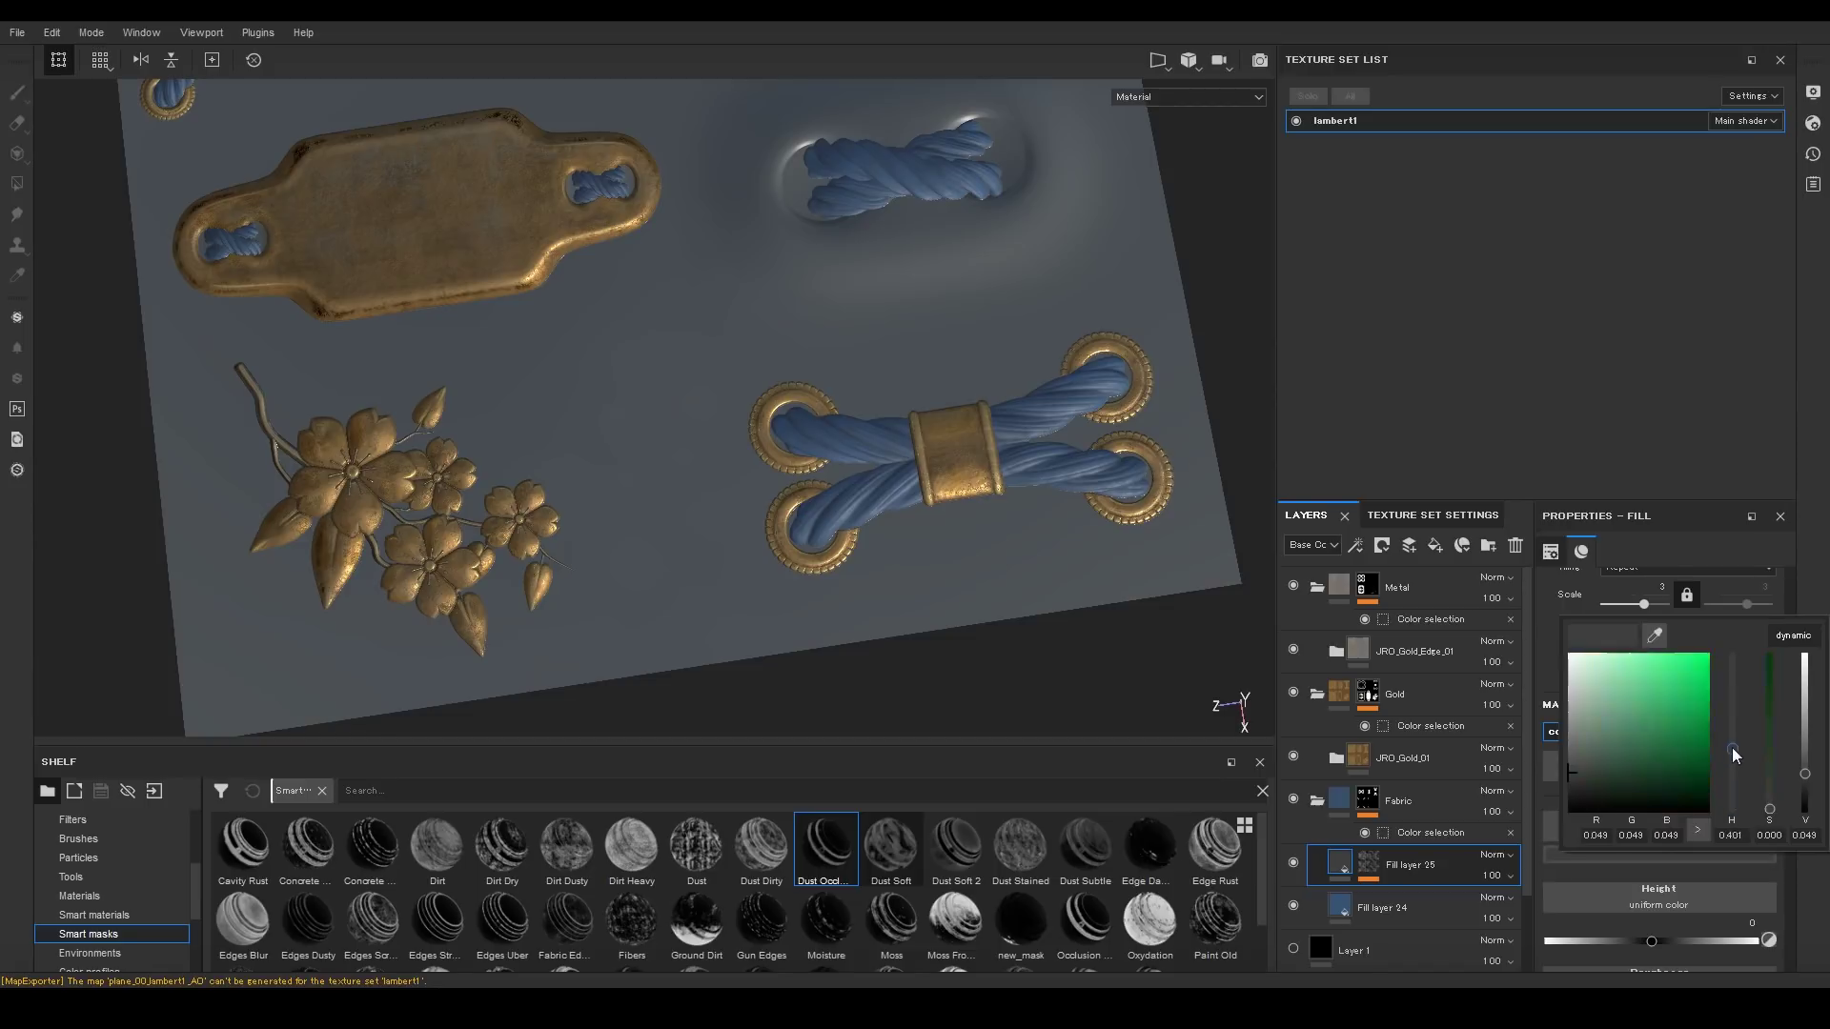
drag(1606, 742, 1618, 791)
Inspect the dirty blue ropes up close and the whole ornament sheet from several angles.
scroll(778, 190, down, 2)
alt+middle_drag(778, 115, 931, 368)
alt+drag(931, 368, 896, 457)
scroll(896, 457, up, 3)
alt+middle_drag(896, 458, 879, 584)
alt+right_drag(880, 584, 791, 457)
alt+drag(791, 458, 842, 376)
alt+middle_drag(841, 376, 841, 163)
alt+right_drag(841, 163, 911, 352)
alt+middle_drag(911, 351, 791, 400)
alt+drag(792, 401, 837, 388)
alt+right_drag(837, 388, 747, 413)
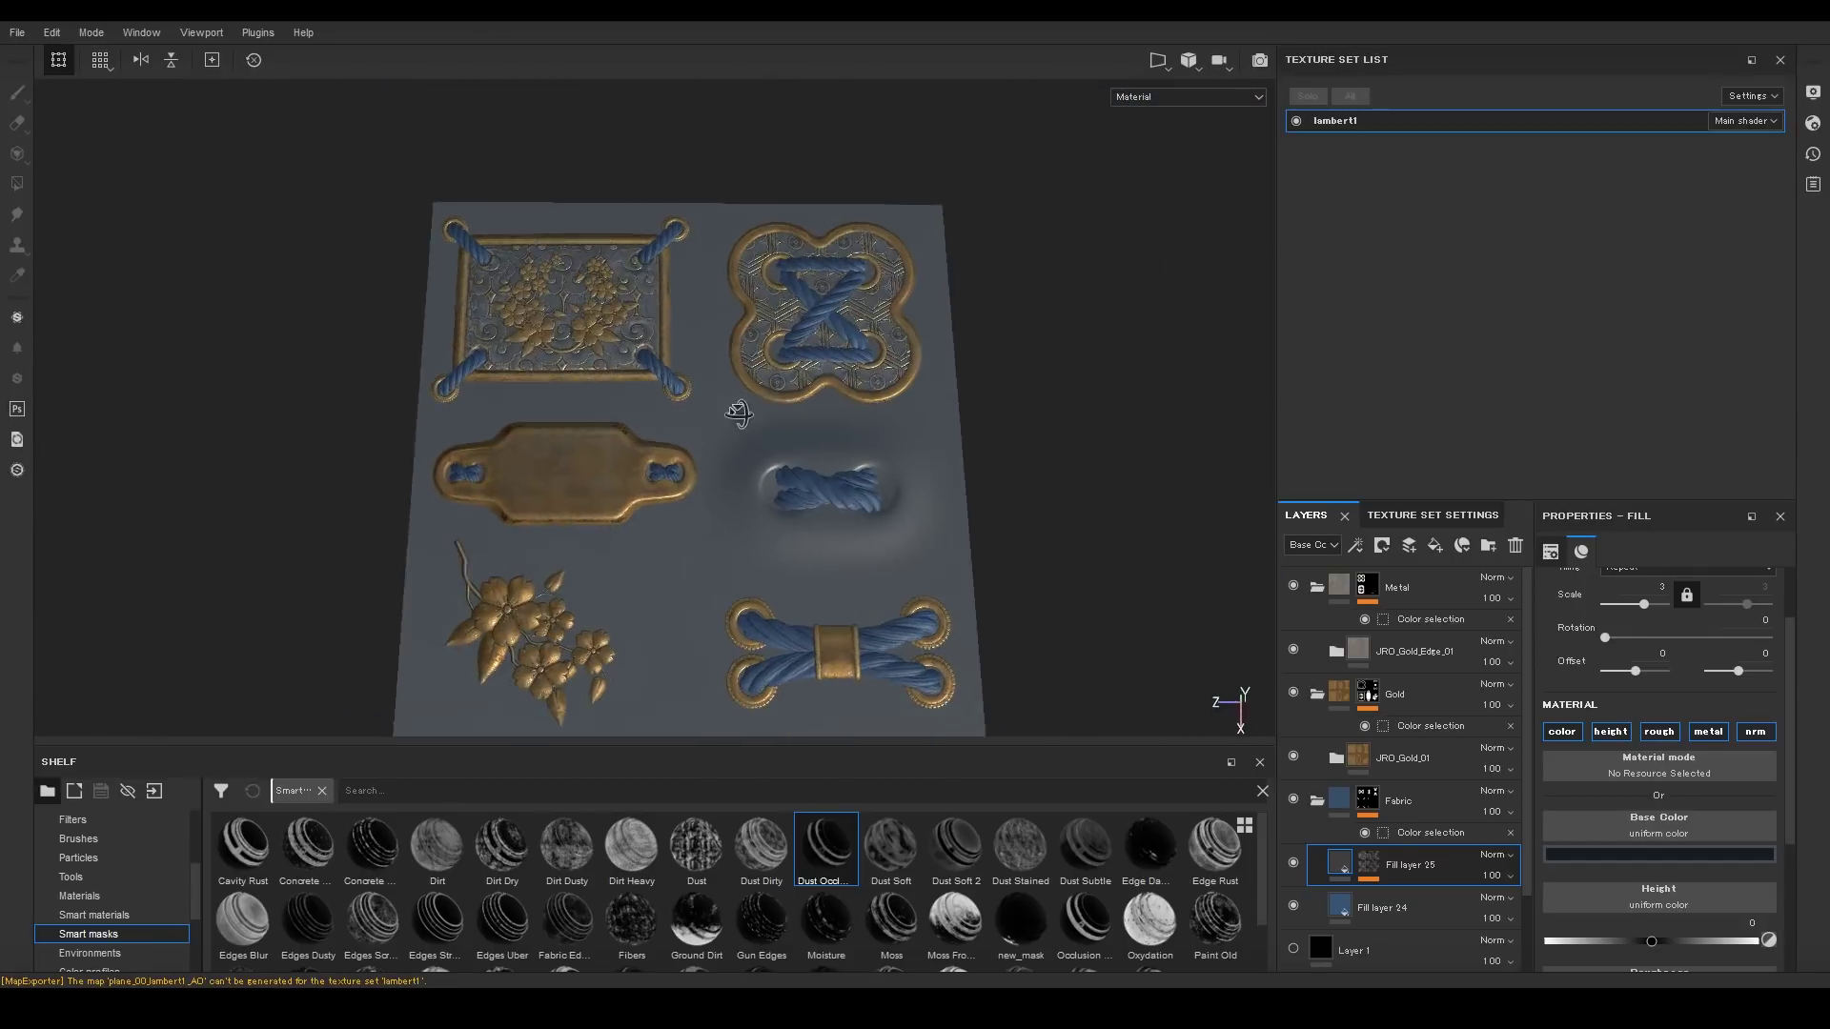
alt+drag(747, 413, 744, 390)
alt+middle_drag(743, 391, 756, 324)
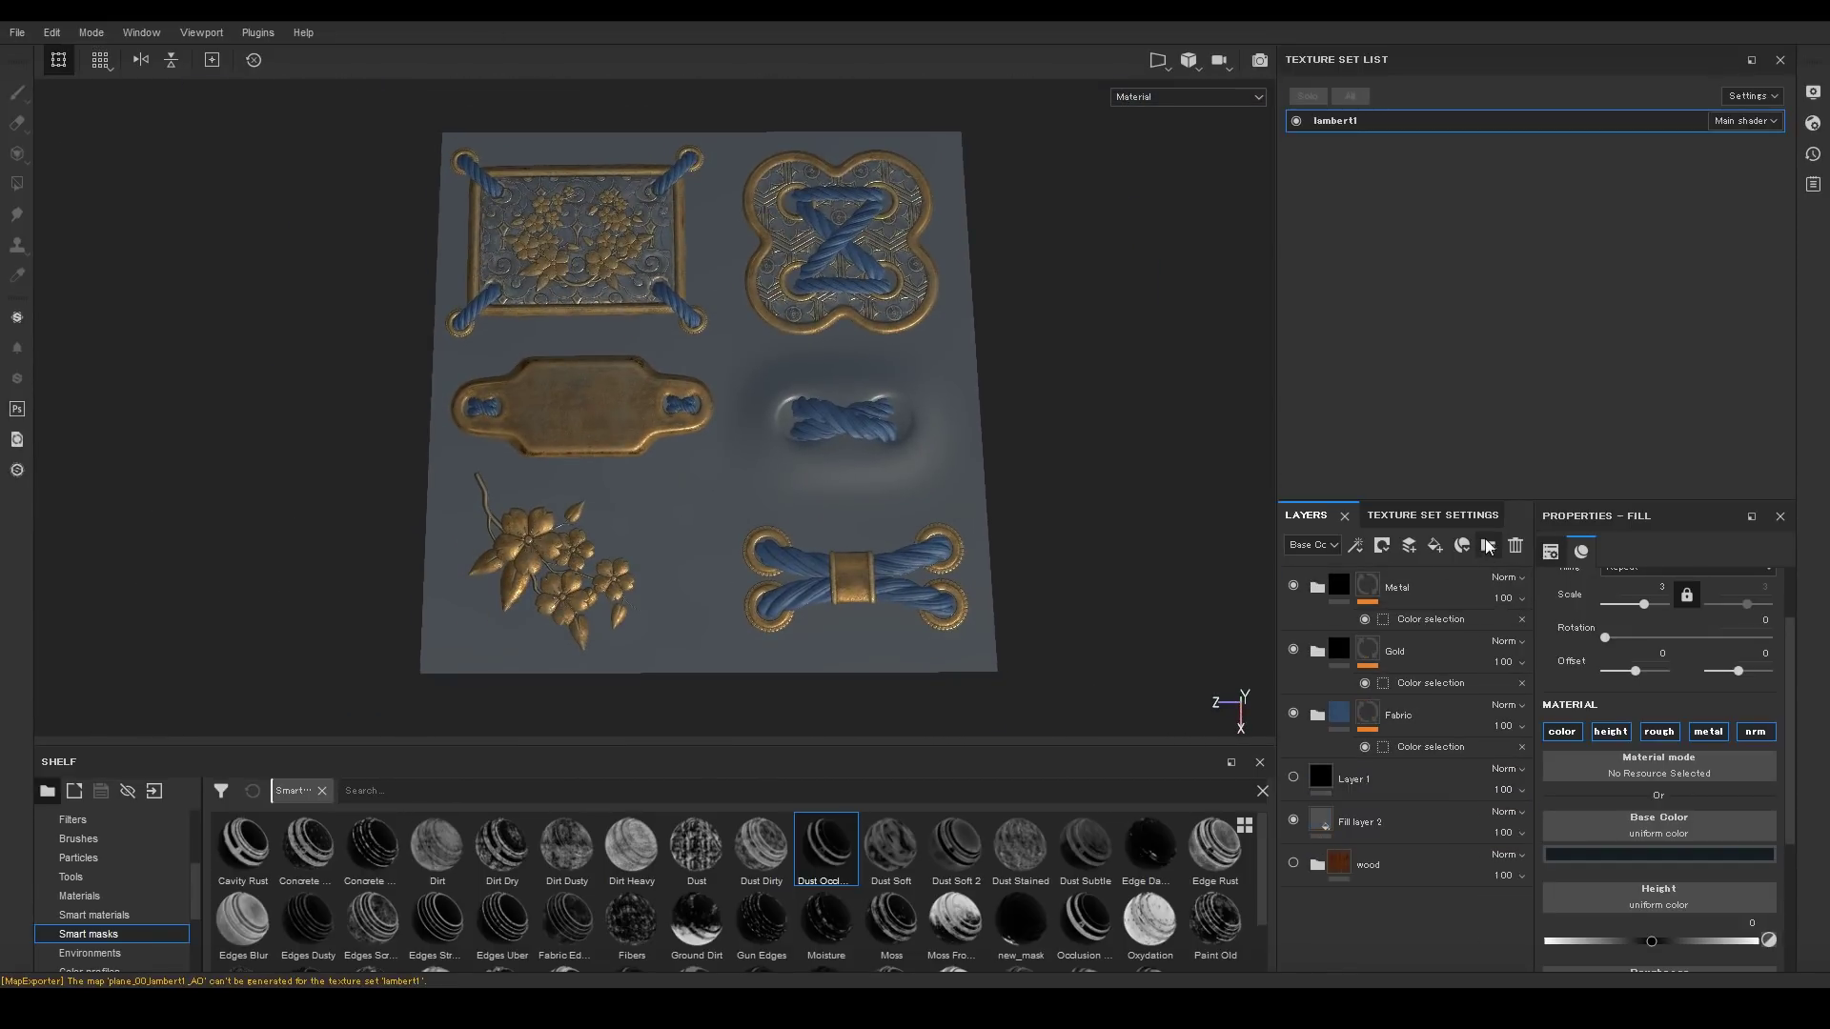
click(1488, 546)
drag(1411, 810, 1422, 847)
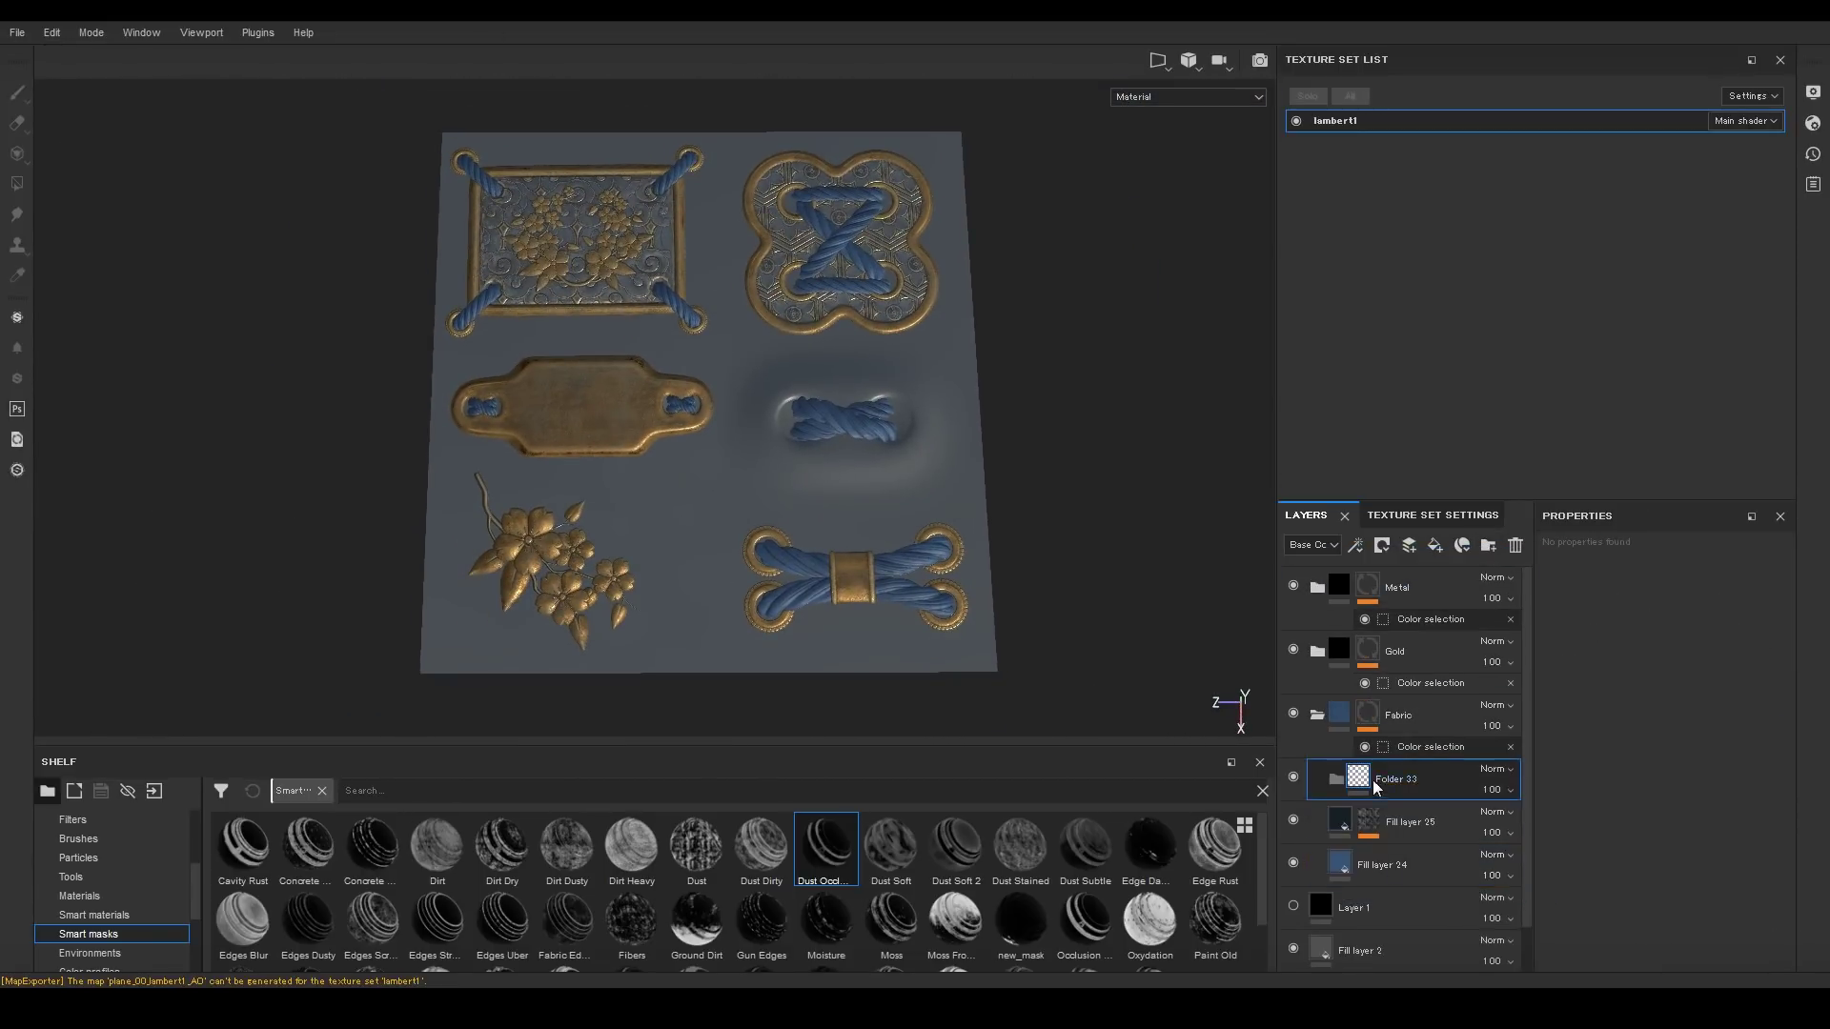
key(ctrl+z)
Add a folder above the Metal folder and mask it with a colour selection of the ID map's blue rope-hole areas.
click(1486, 548)
right_click(1356, 589)
click(1413, 35)
right_click(1385, 587)
click(1436, 668)
click(825, 558)
click(1746, 738)
click(785, 418)
Add a fill layer with a black base colour inside the new folder for the rope holes.
click(1434, 546)
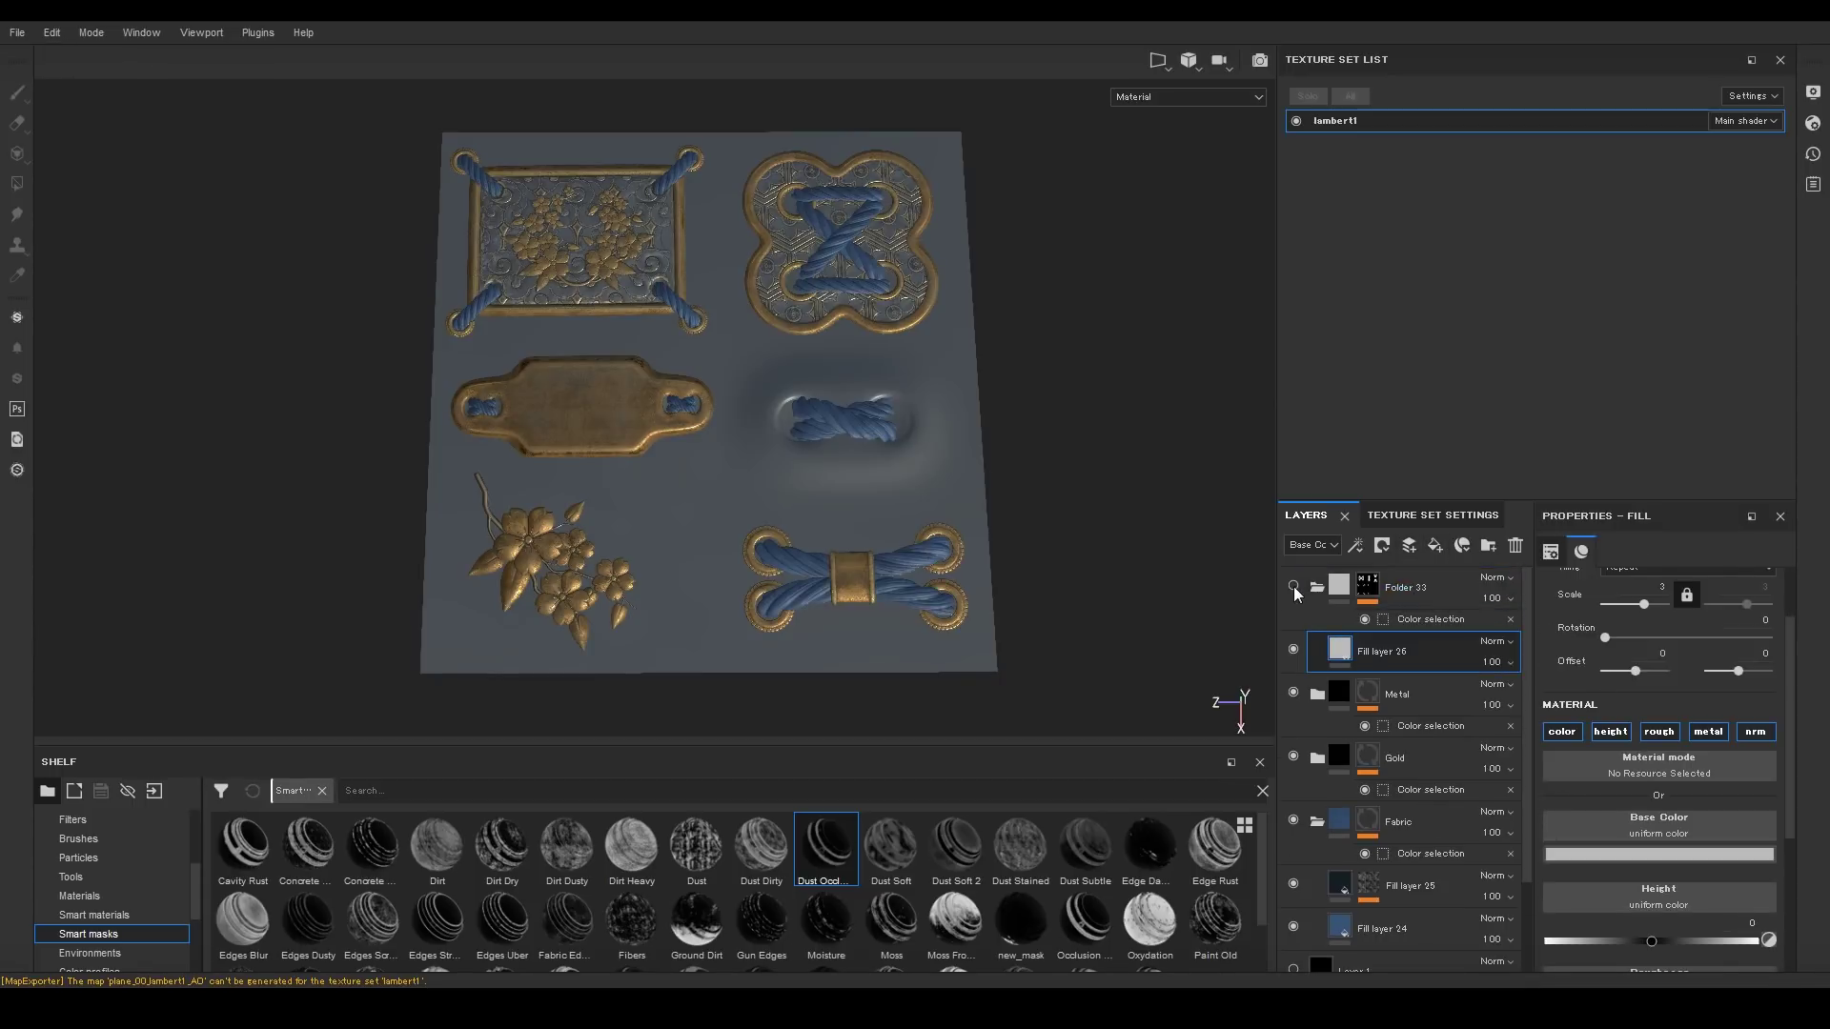
click(1377, 619)
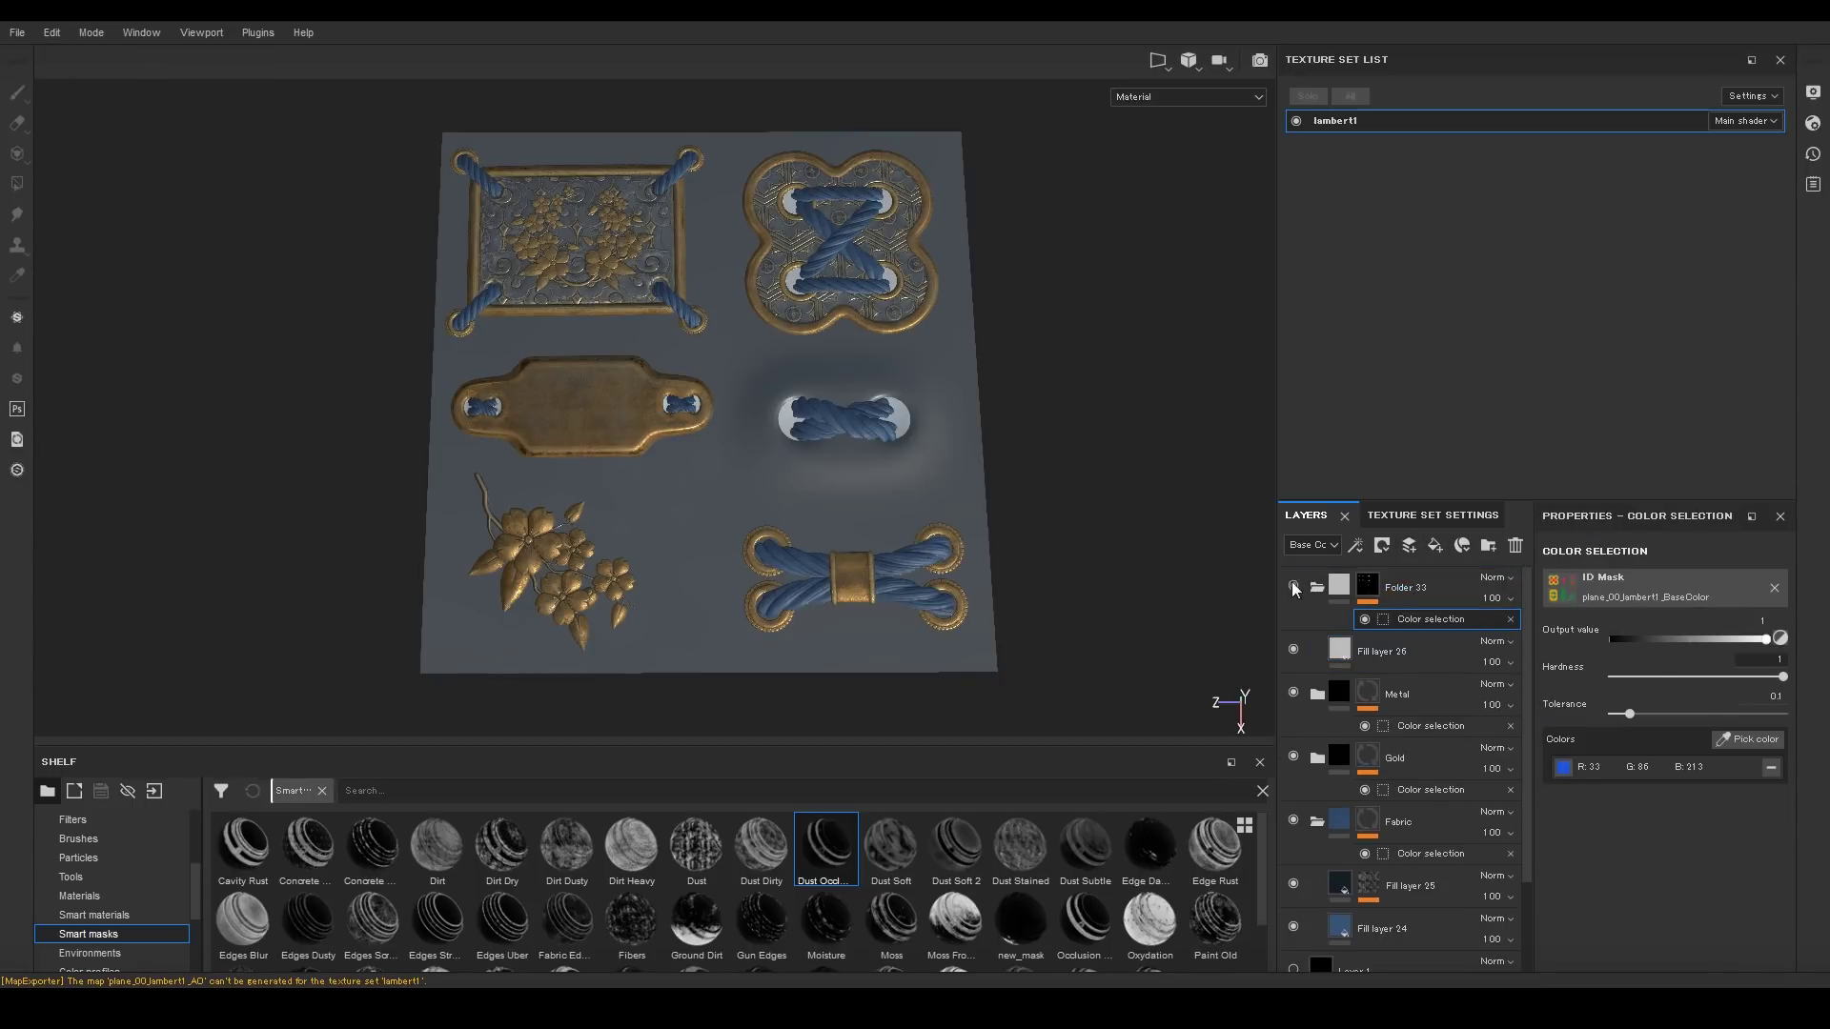
click(1401, 654)
click(1647, 851)
click(1573, 782)
click(1558, 832)
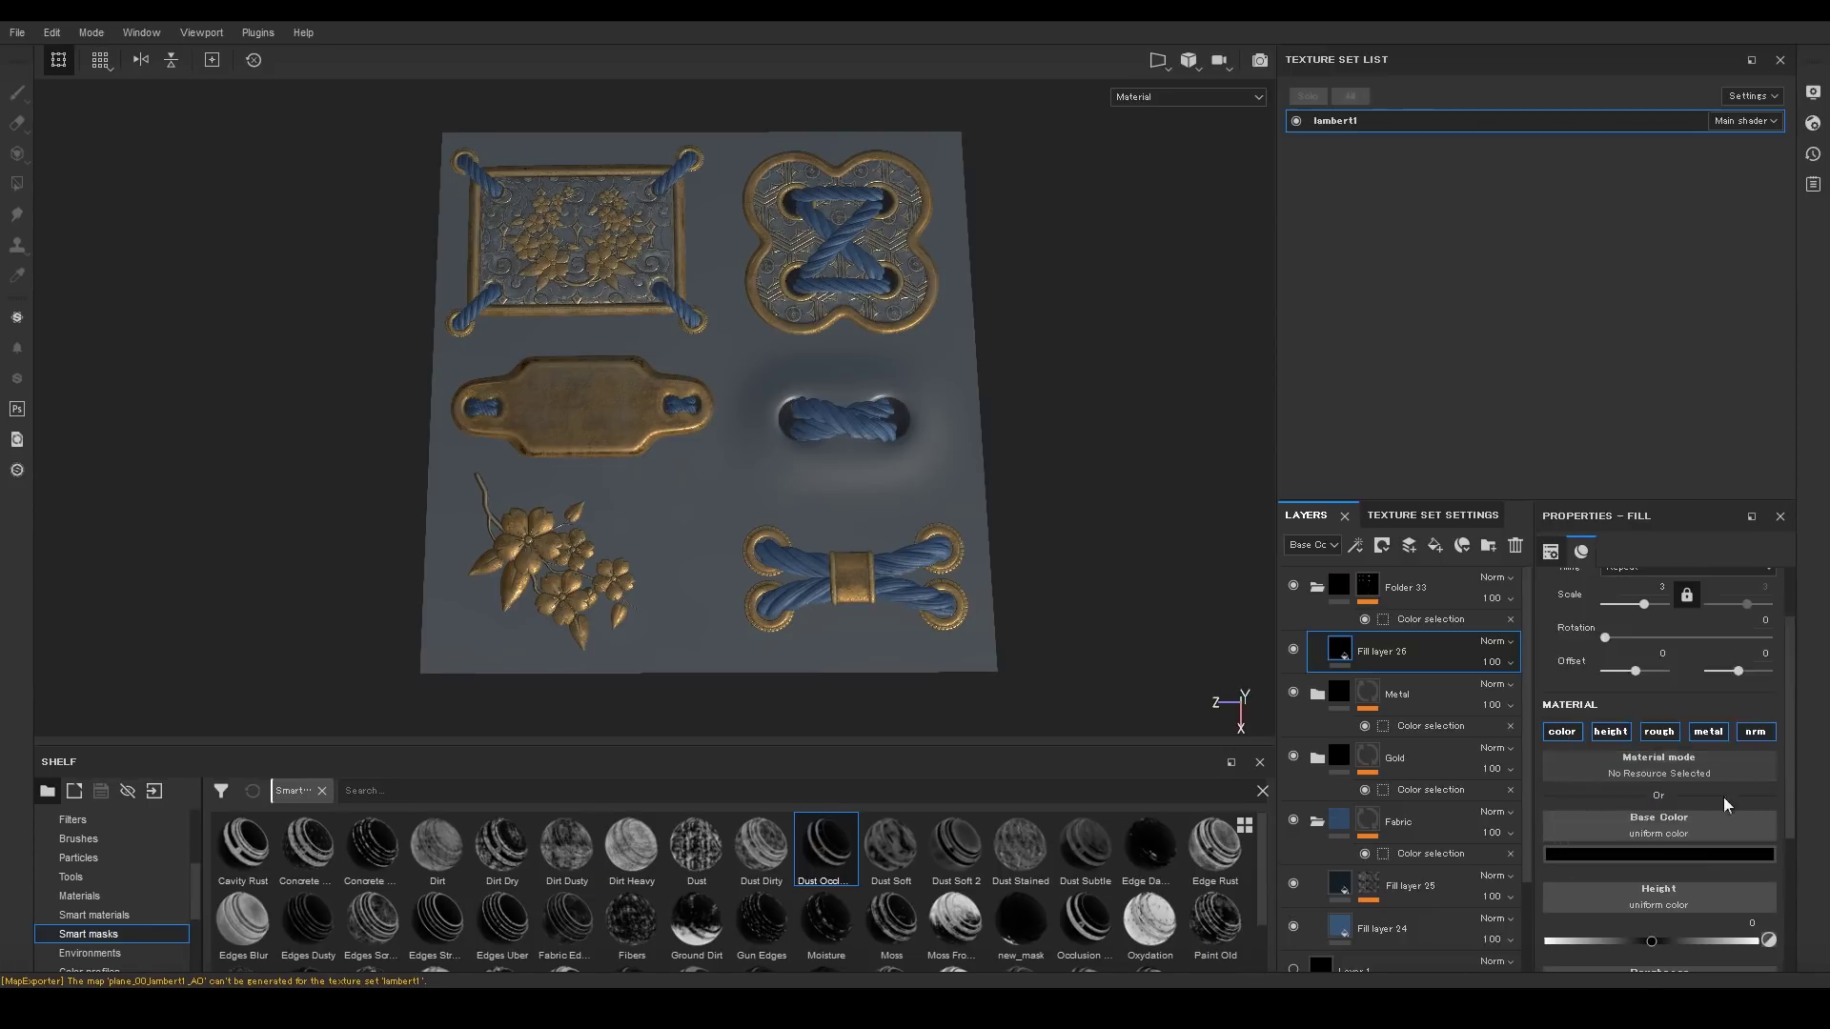
Set the rope-hole fill layer's roughness to 1 and lighten its base colour to a very dark grey.
scroll(1723, 800, down, 2)
drag(1656, 910, 1820, 910)
alt+drag(953, 676, 1068, 675)
alt+right_drag(1067, 676, 690, 375)
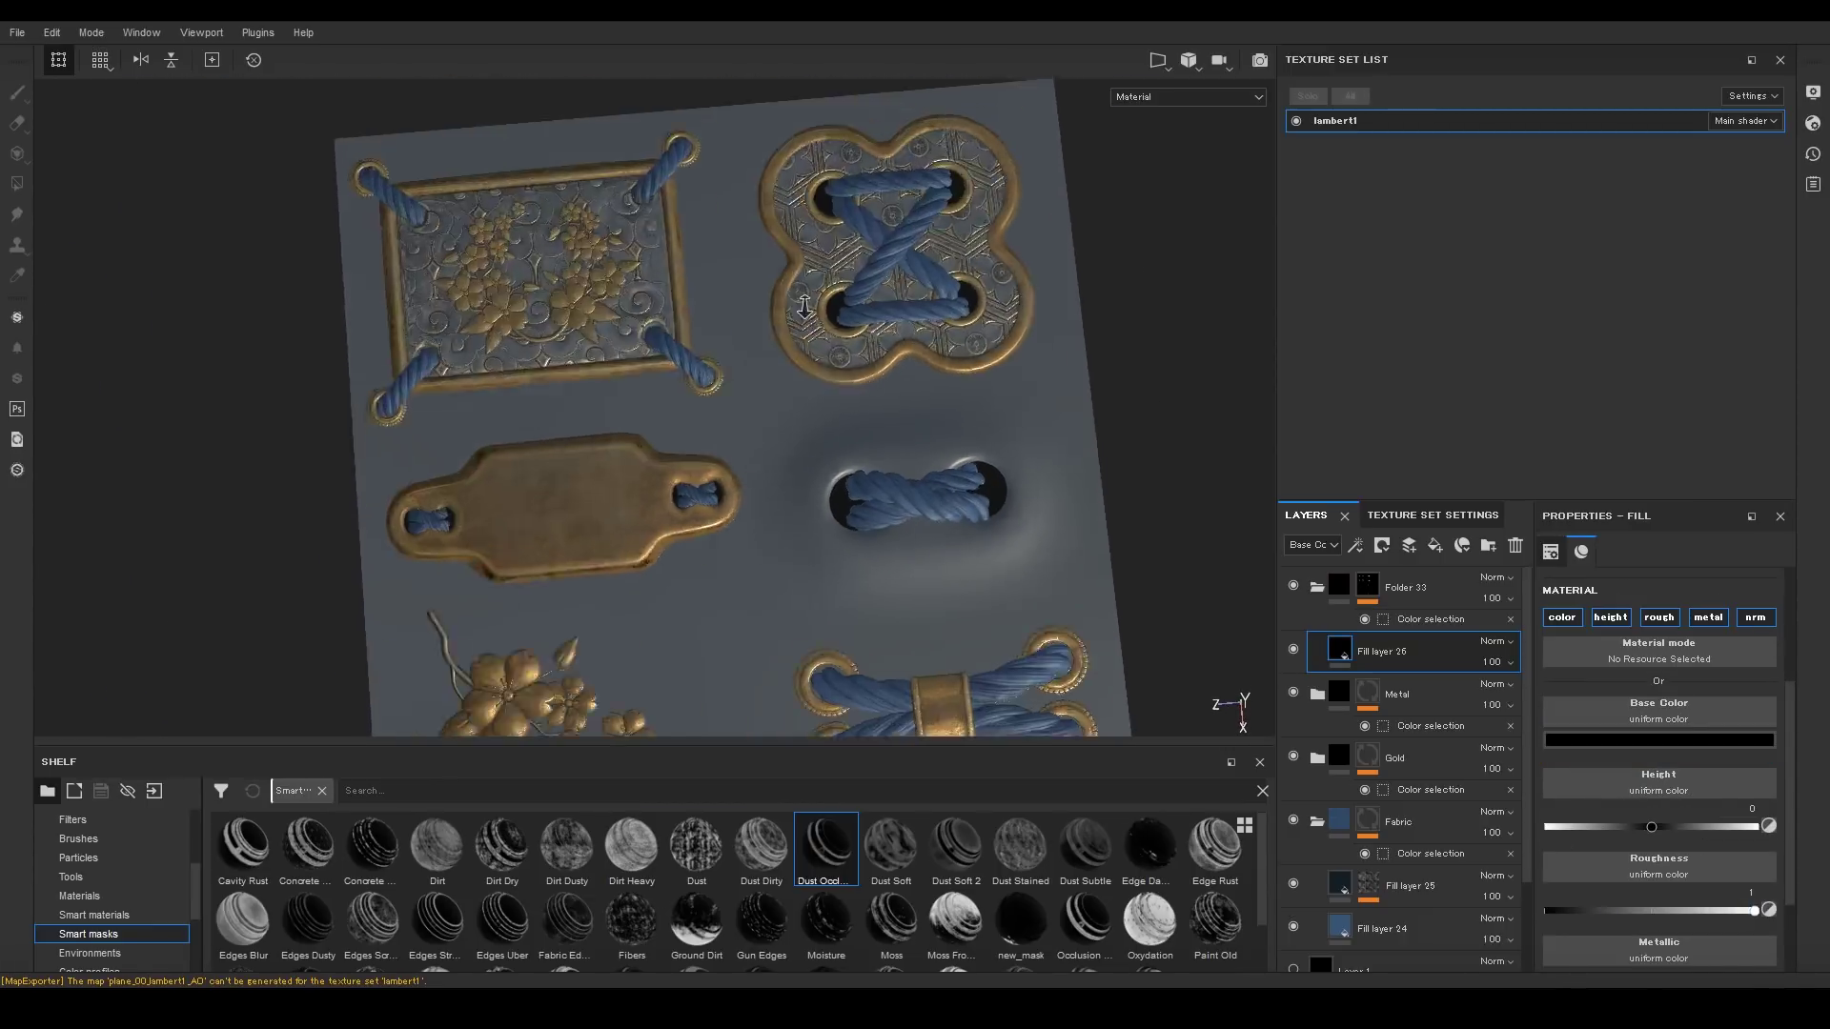
alt+middle_drag(690, 376, 763, 213)
alt+drag(763, 212, 764, 267)
click(1620, 741)
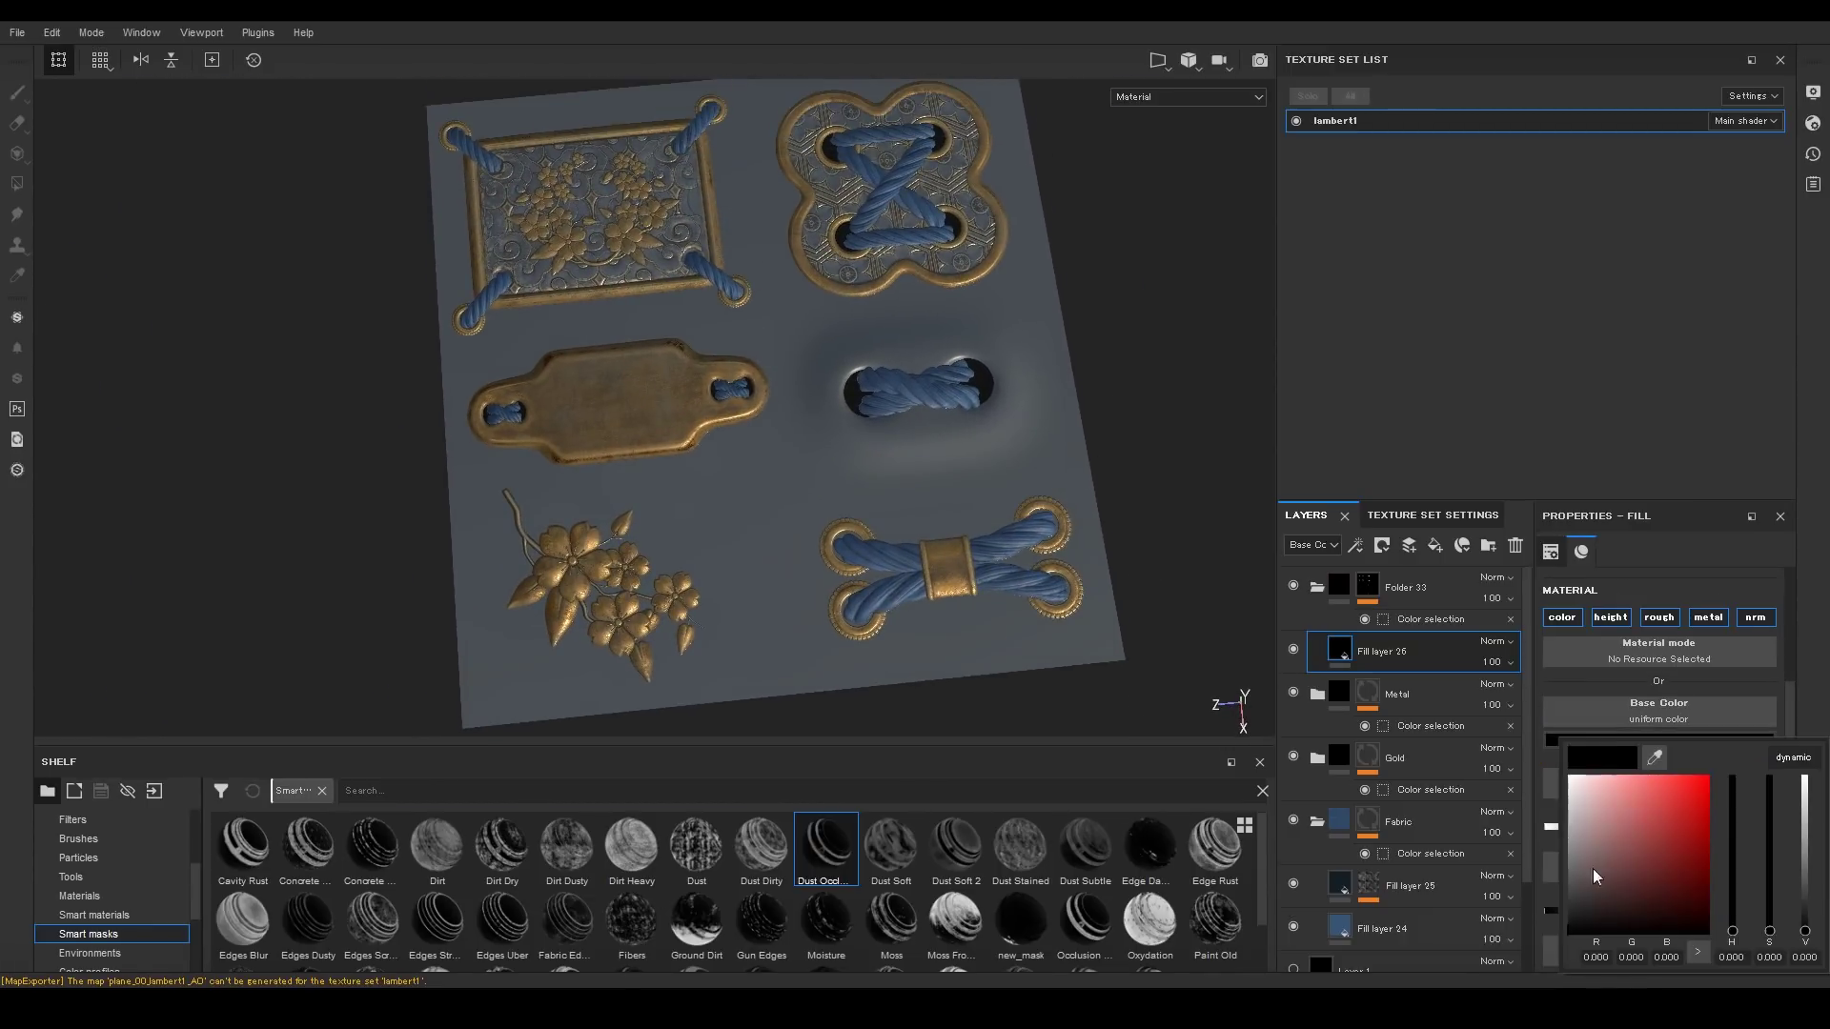
drag(1549, 910, 1550, 905)
Collapse the rope-hole folder, show the wood folder and hide Fill layer 2.
alt+right_drag(1001, 405, 905, 405)
click(1318, 588)
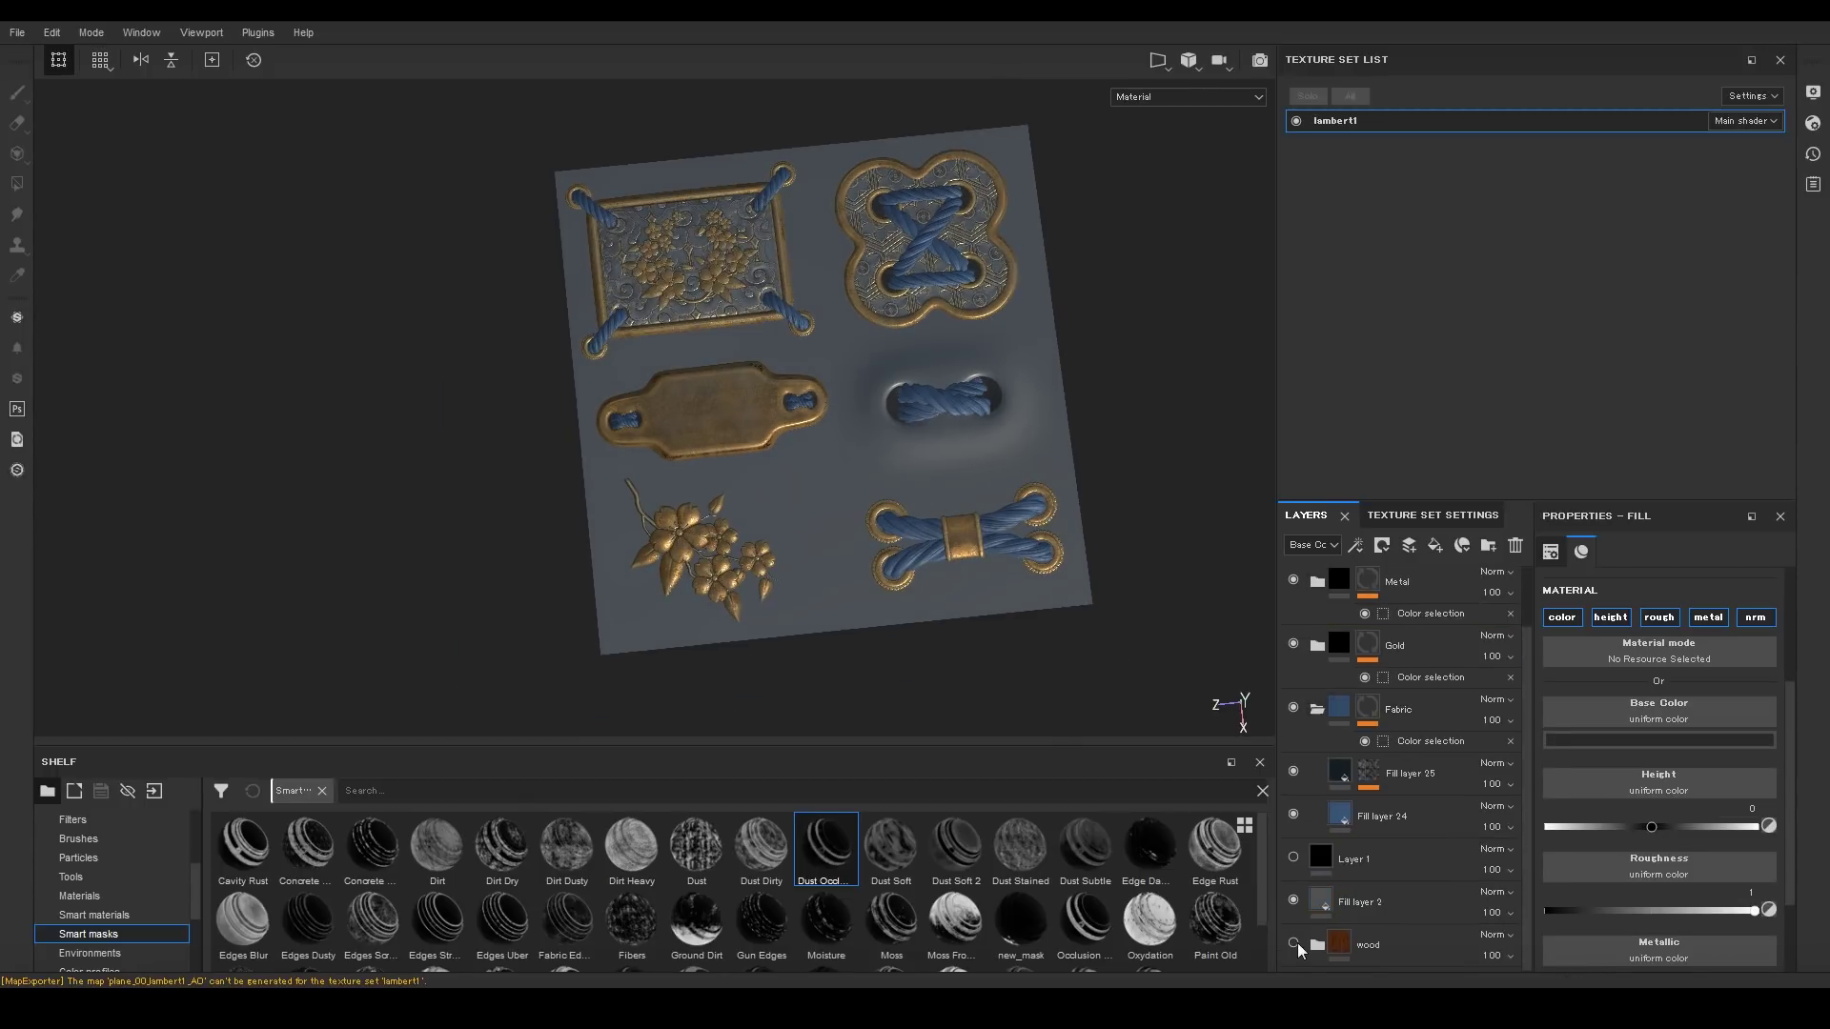
click(1294, 901)
Switch the layer stack to the Height channel and set the Gold folder's blending mode to Multiply.
scroll(891, 654, up, 6)
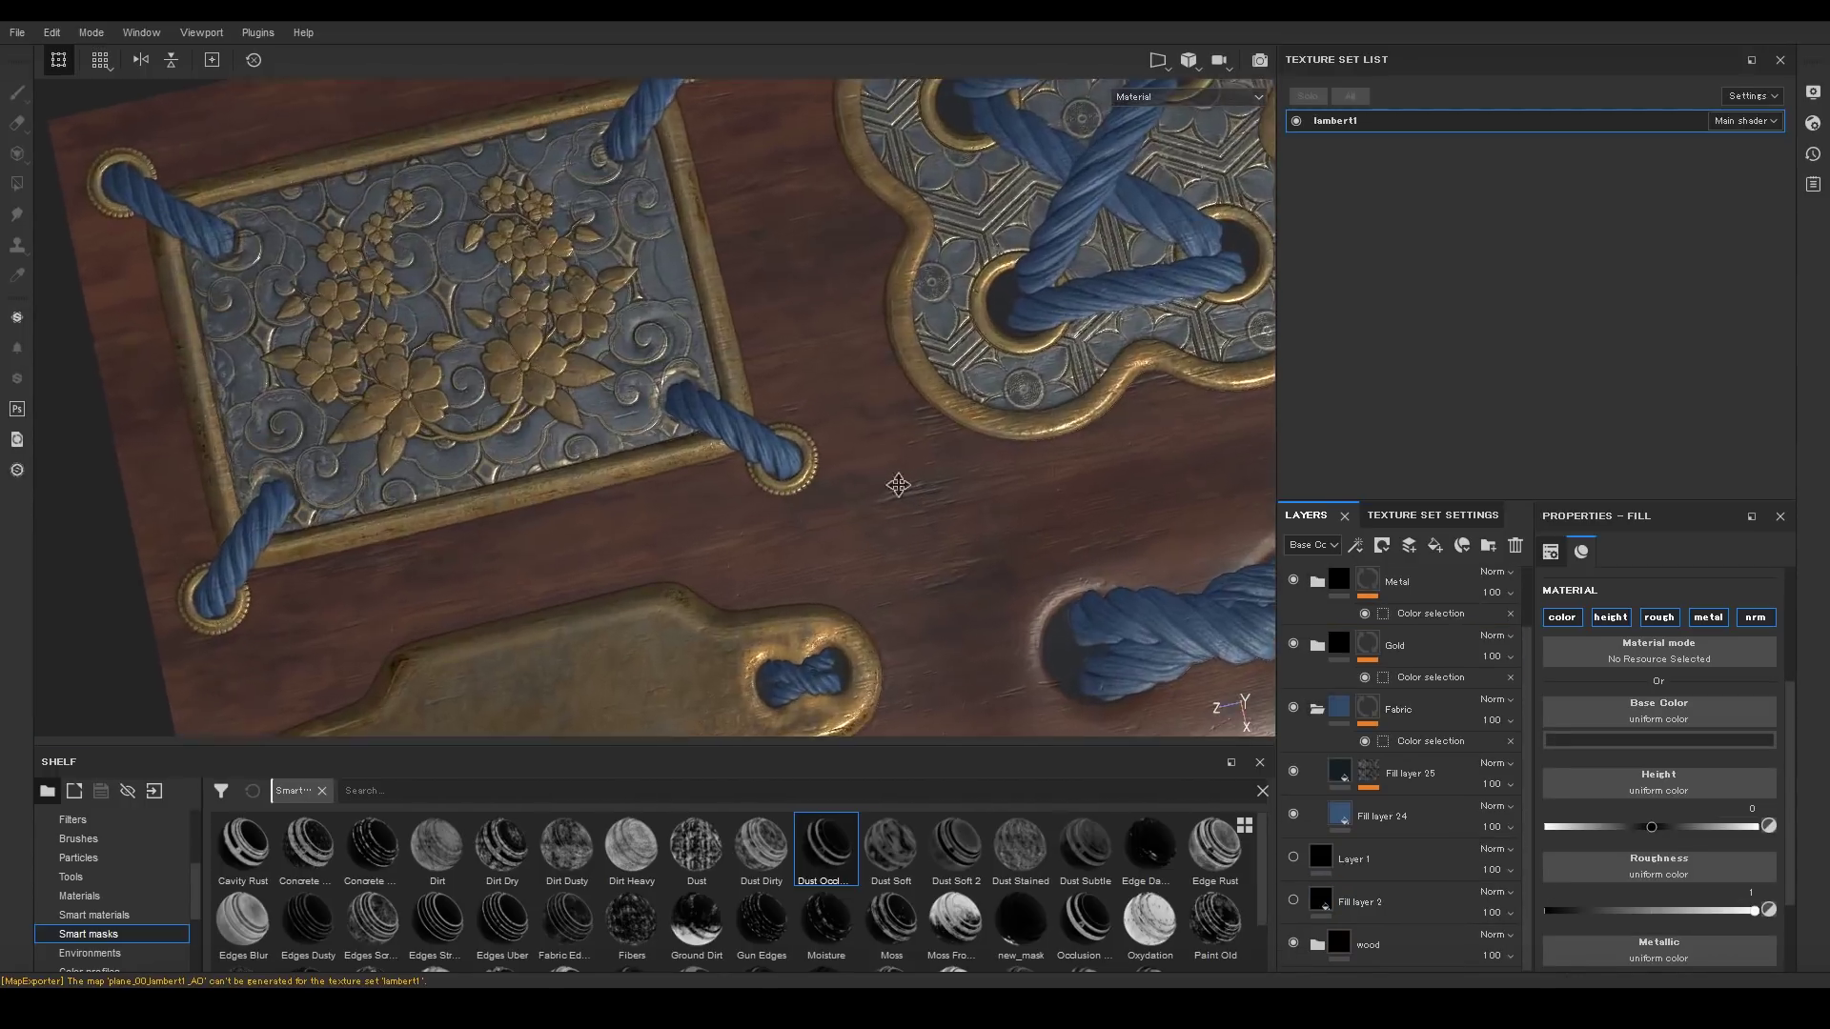
scroll(736, 552, down, 3)
alt+middle_drag(736, 553, 858, 360)
scroll(875, 558, up, 3)
alt+middle_drag(875, 557, 756, 267)
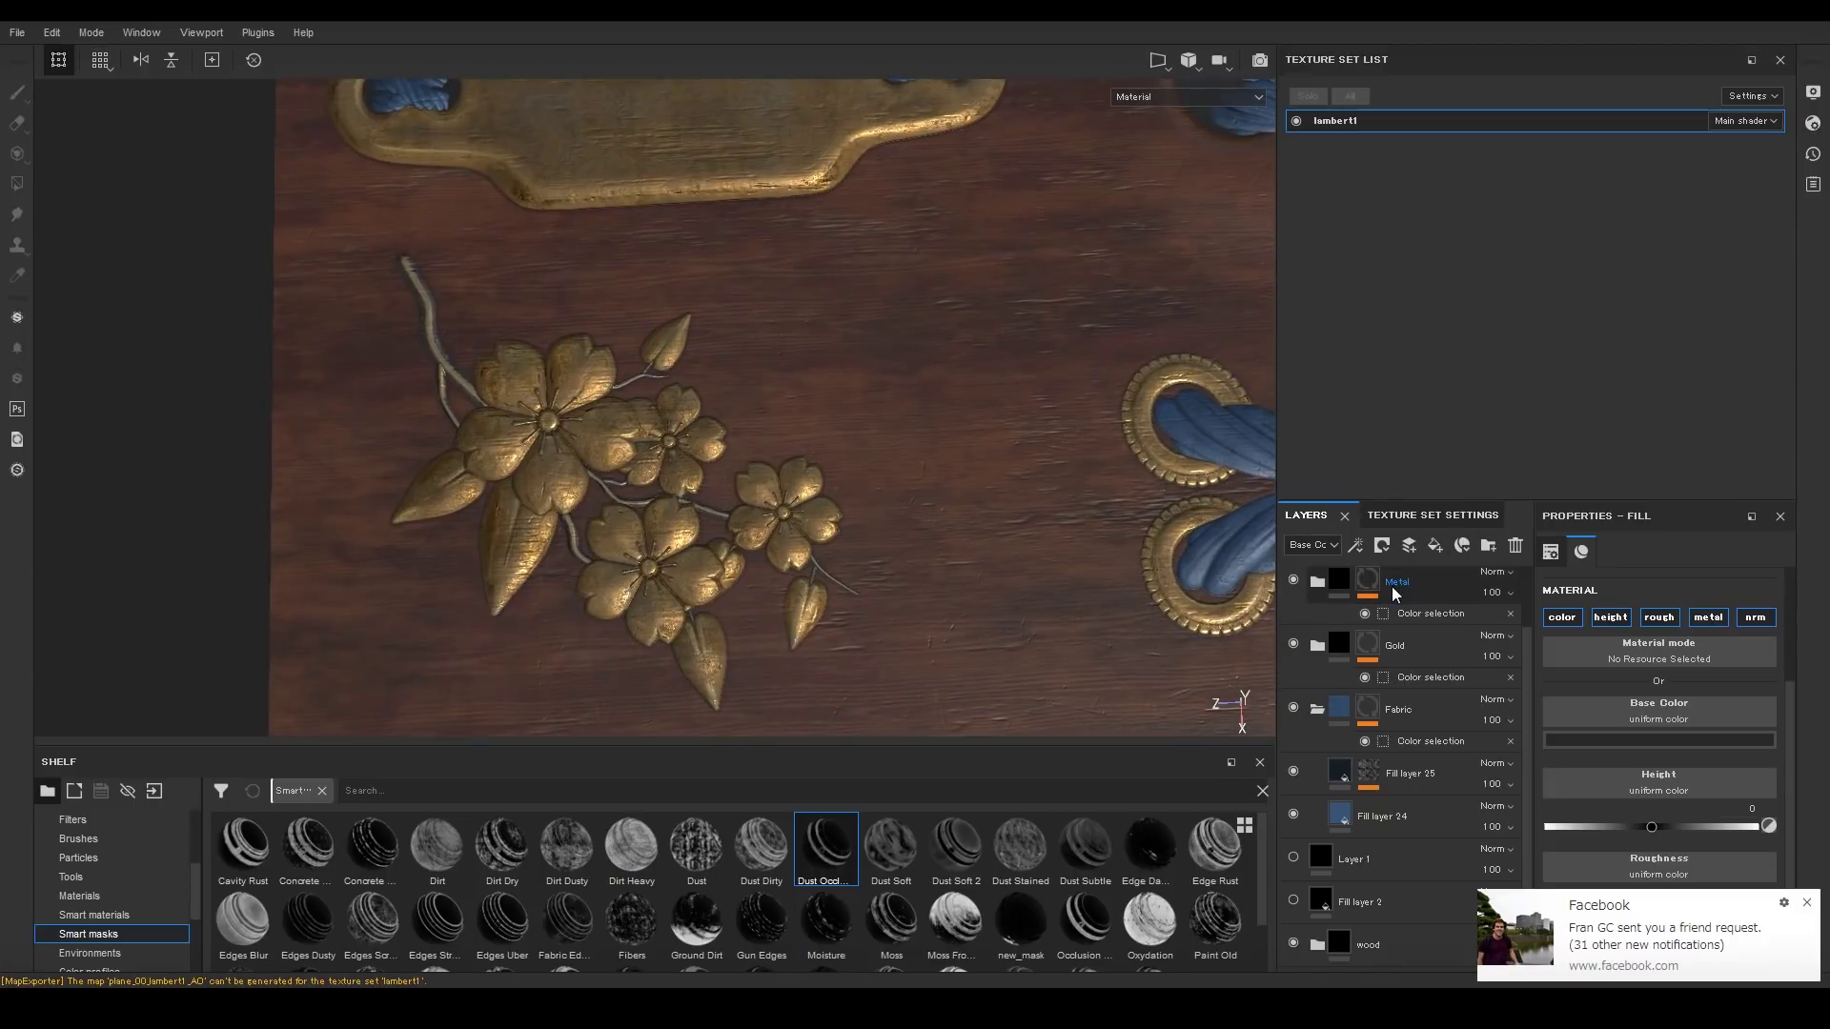
scroll(1401, 588, up, 2)
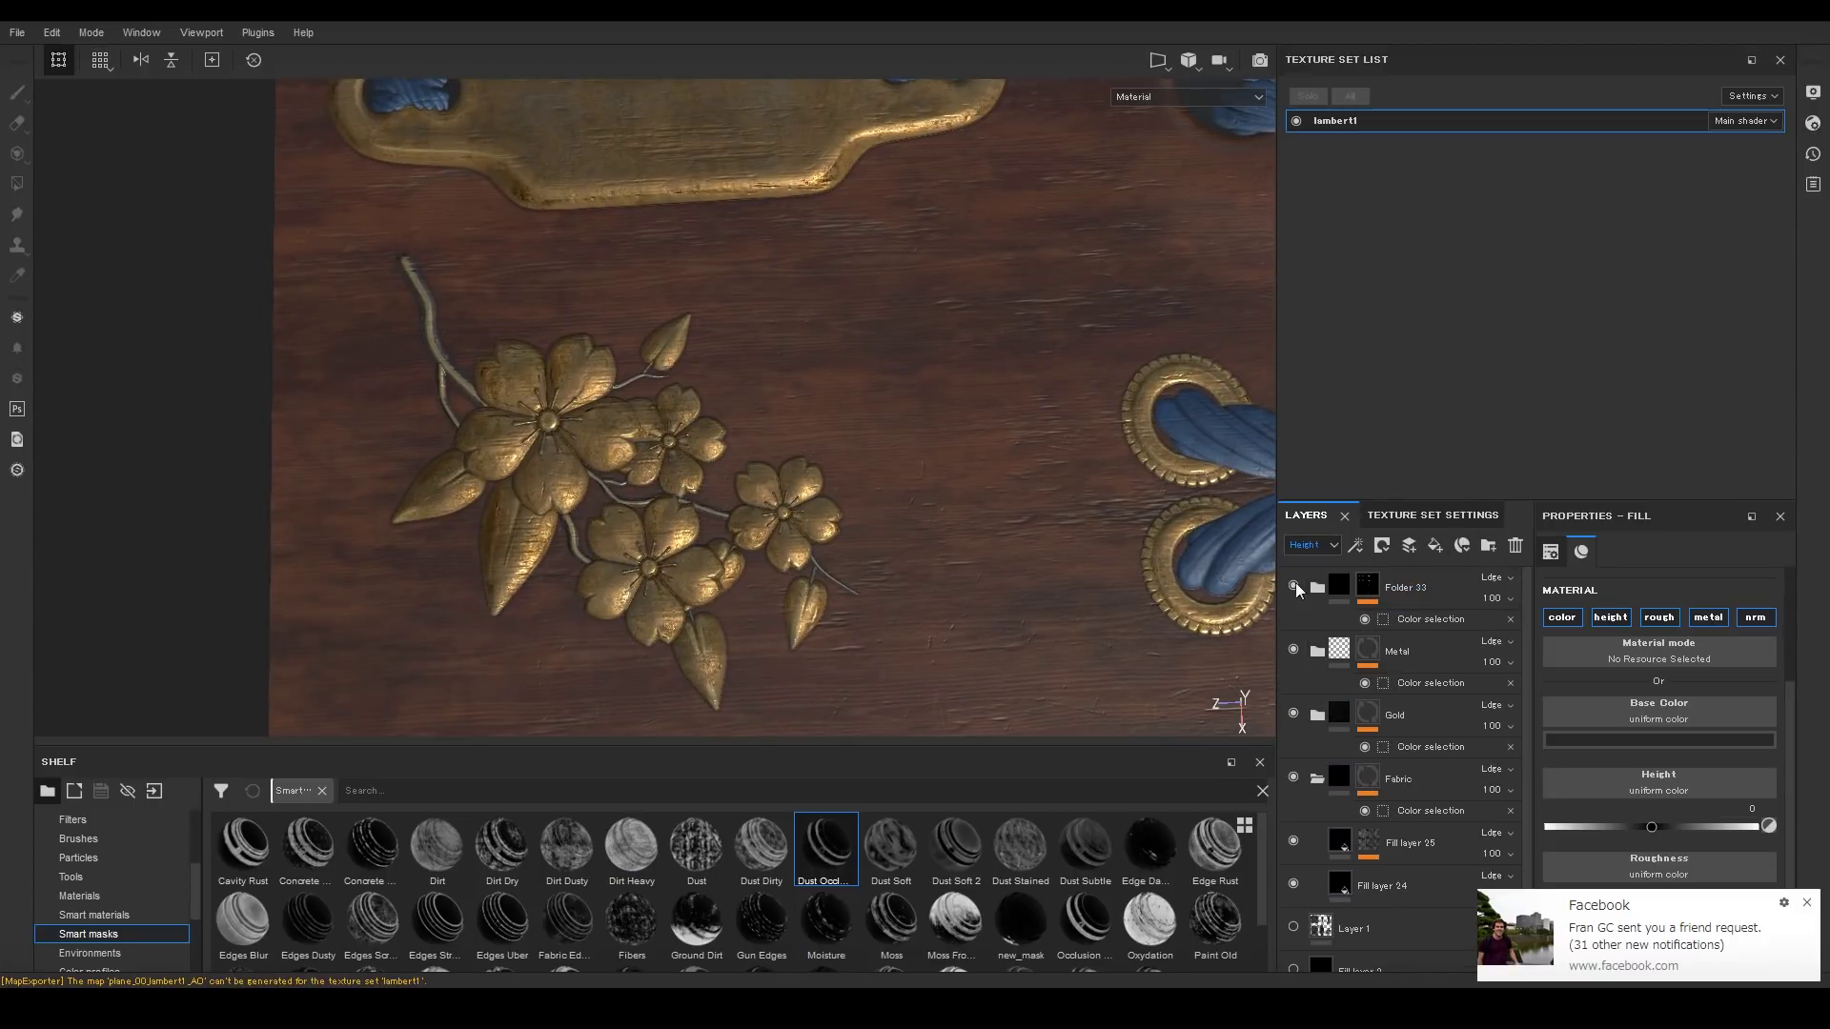
click(1294, 715)
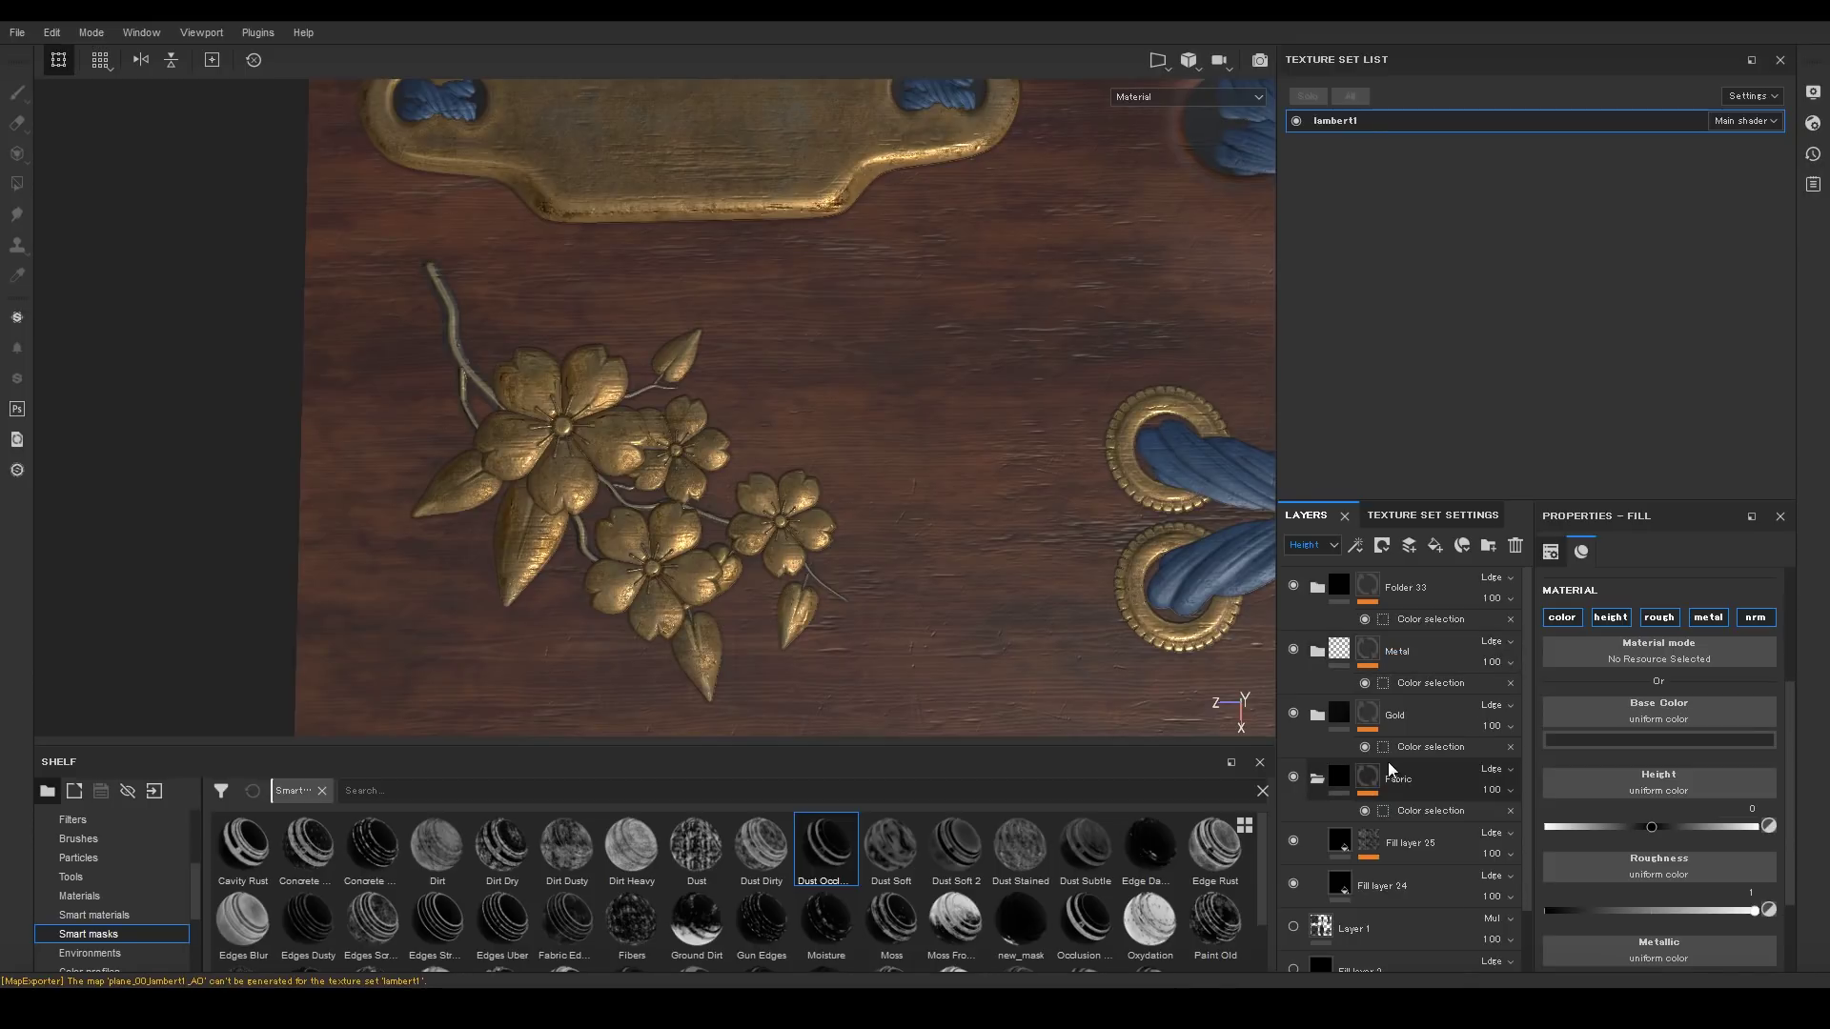
scroll(913, 561, down, 4)
alt+drag(913, 560, 767, 320)
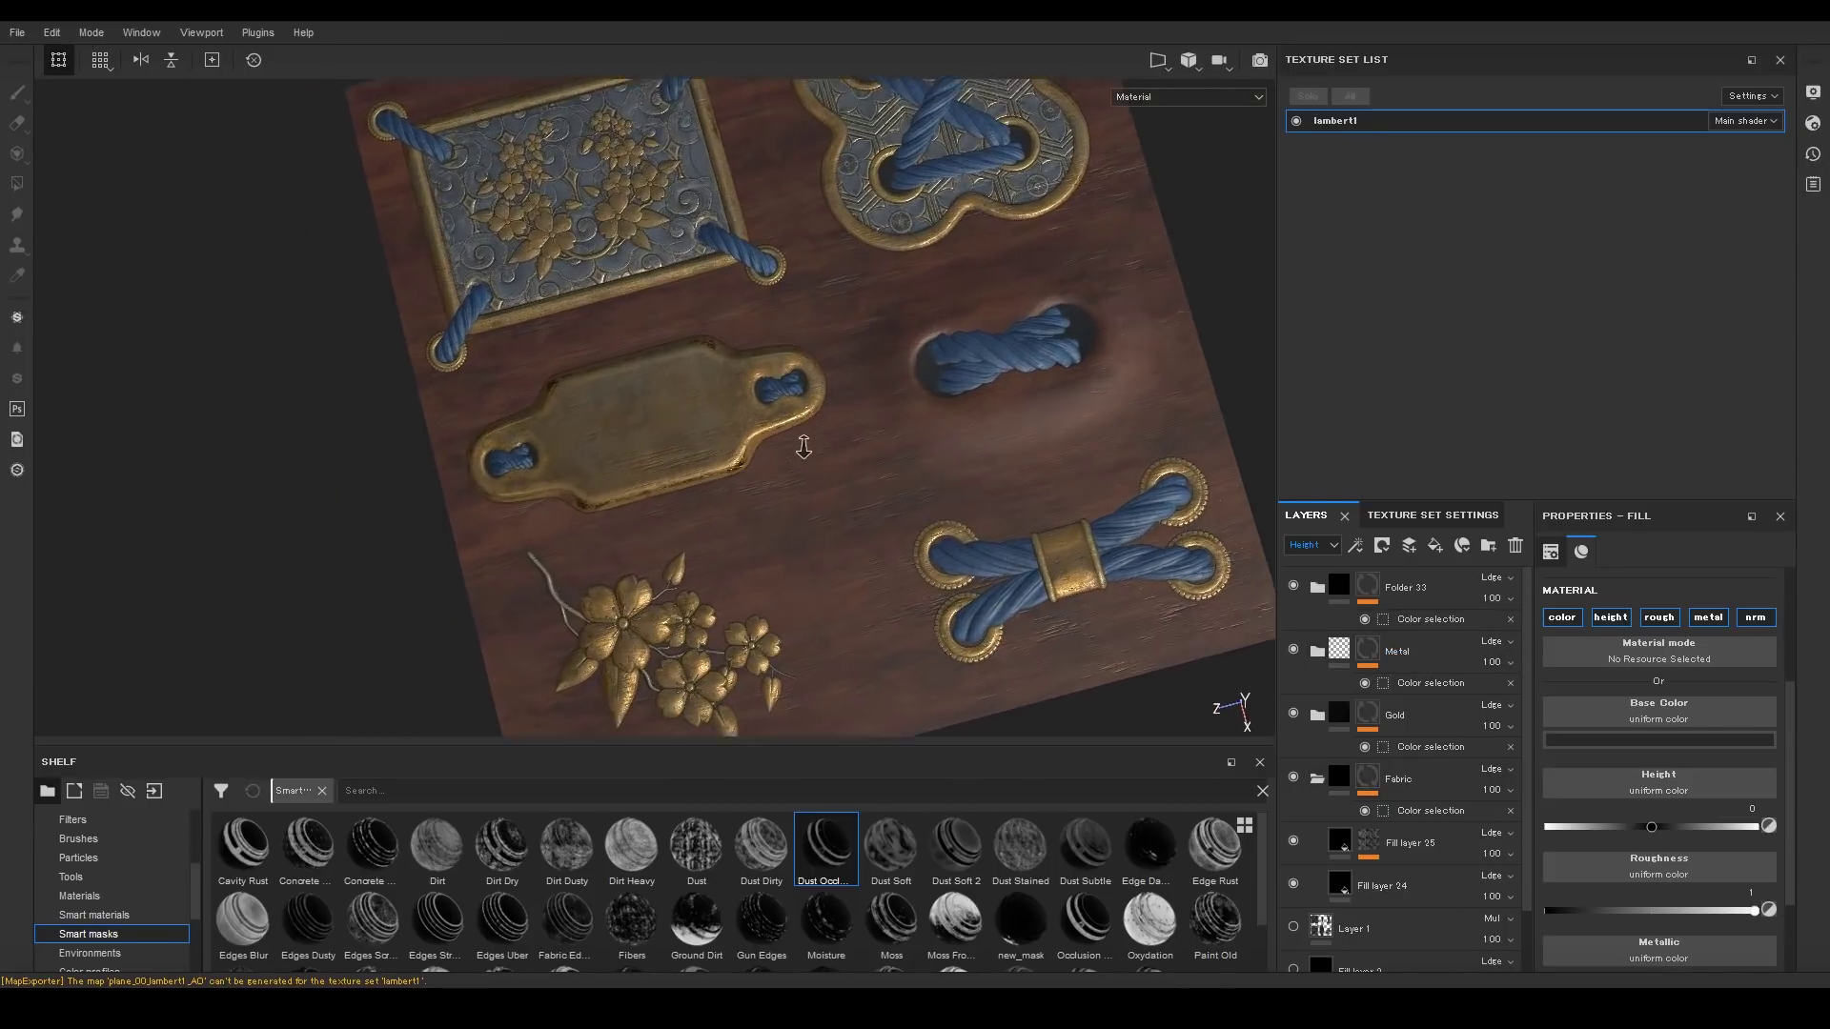
click(1496, 705)
click(1491, 181)
Inspect the gold ornaments, ropes and rope holes on the wood from several angles.
scroll(739, 372, up, 2)
mouse_move(739, 371)
alt+mouse_down()
mouse_move(678, 375)
mouse_move(710, 362)
alt+mouse_up()
scroll(710, 362, down, 1)
alt+middle_drag(724, 143, 730, 501)
alt+right_drag(729, 500, 857, 420)
alt+middle_drag(858, 420, 810, 114)
alt+right_drag(810, 114, 821, 432)
alt+middle_drag(821, 433, 846, 450)
alt+drag(866, 404, 884, 291)
alt+right_drag(884, 292, 814, 305)
alt+drag(808, 346, 666, 199)
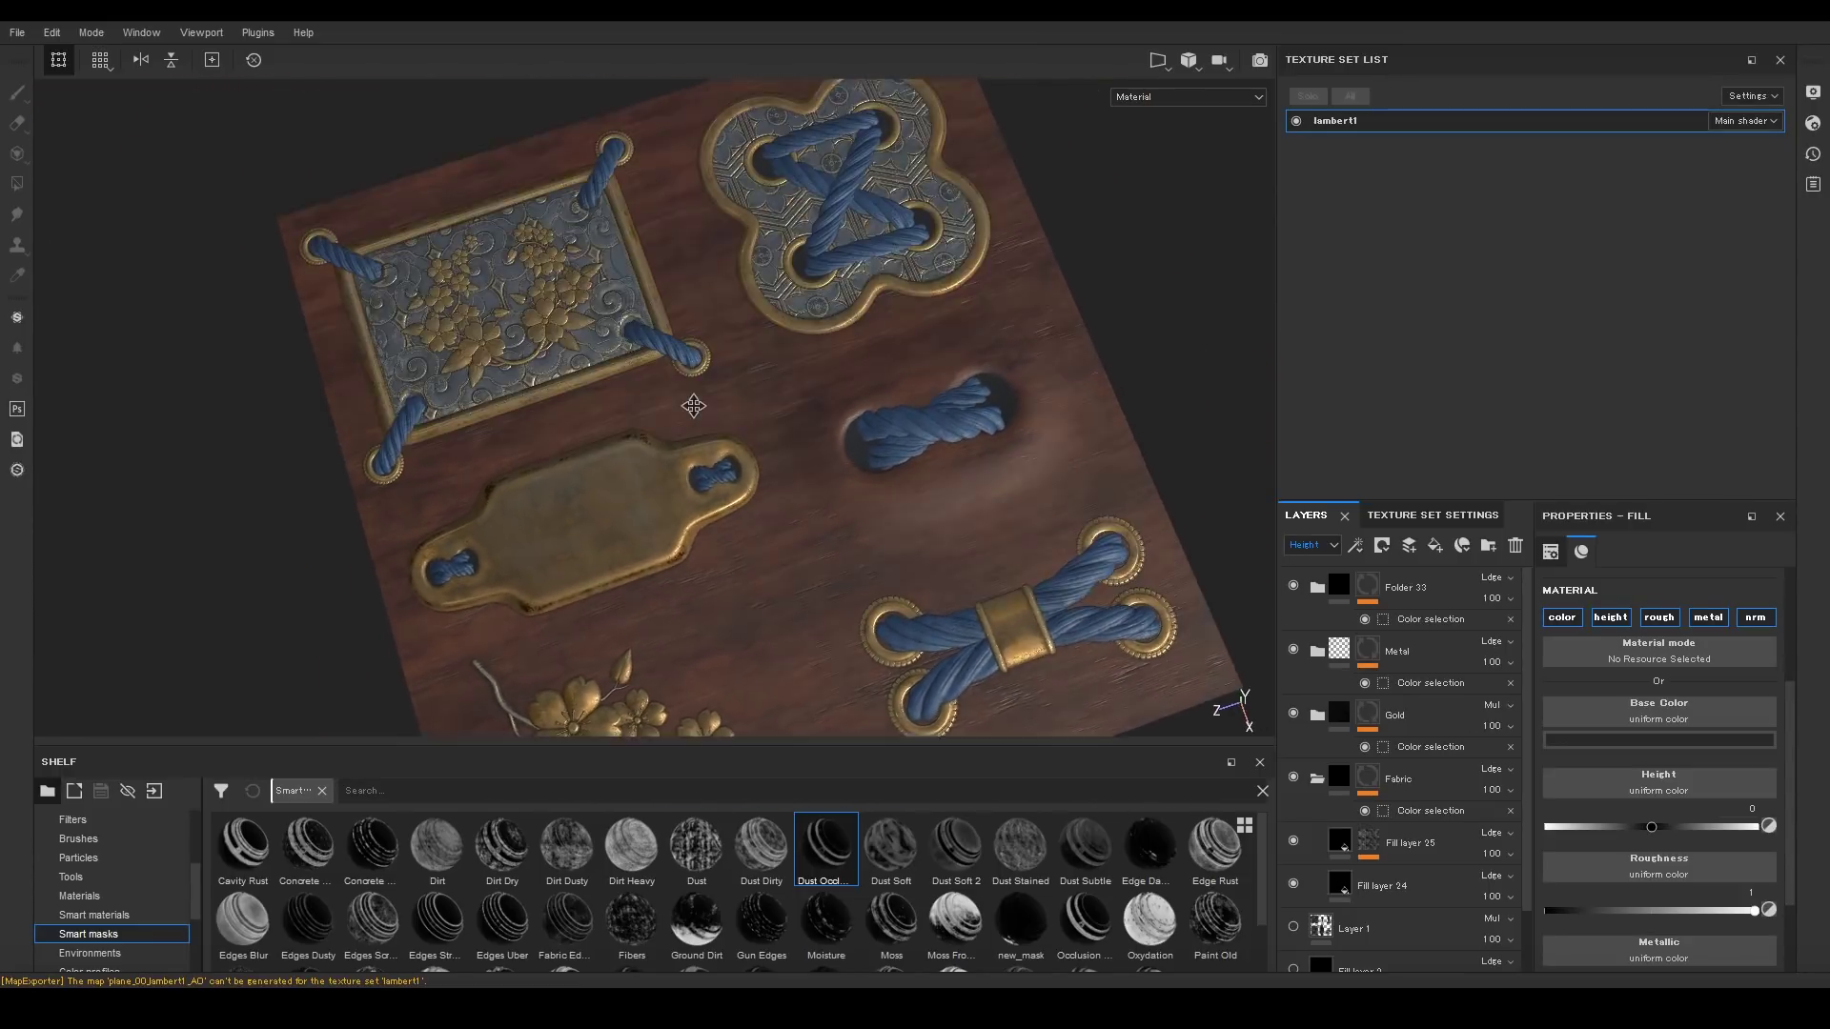